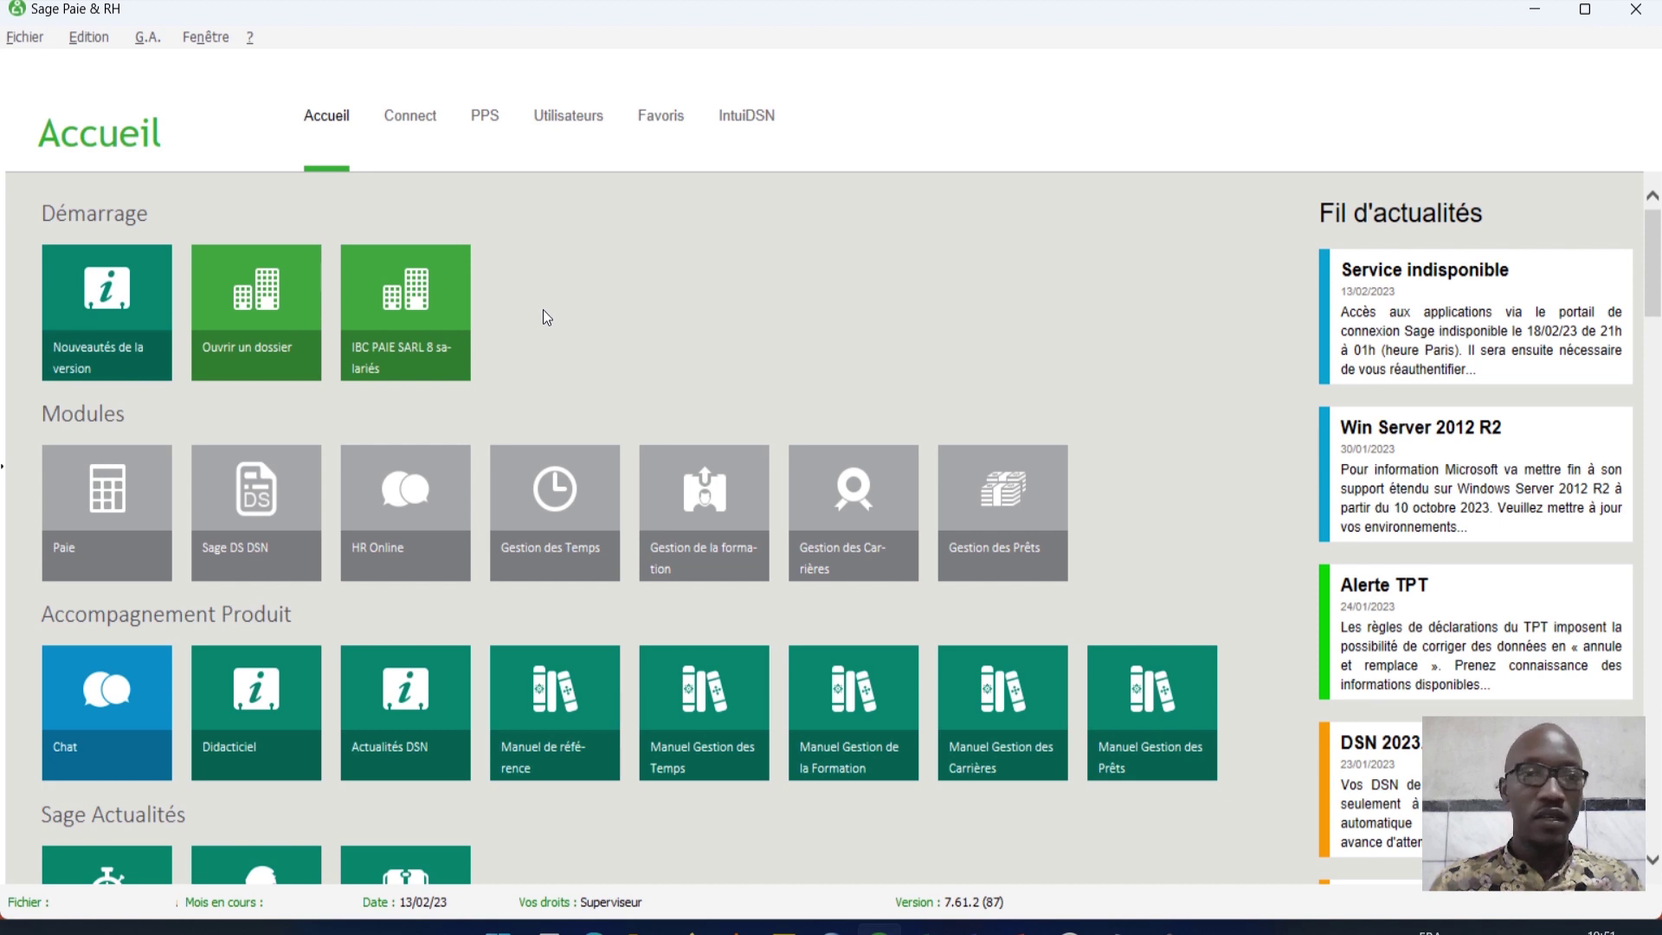
# Step: Switch to the Excel workbook CAS PRATIQUE CALCUL DE LA PAIE and examine the company details on the INFOS SOCIETE sheet
pyautogui.click(925, 928)
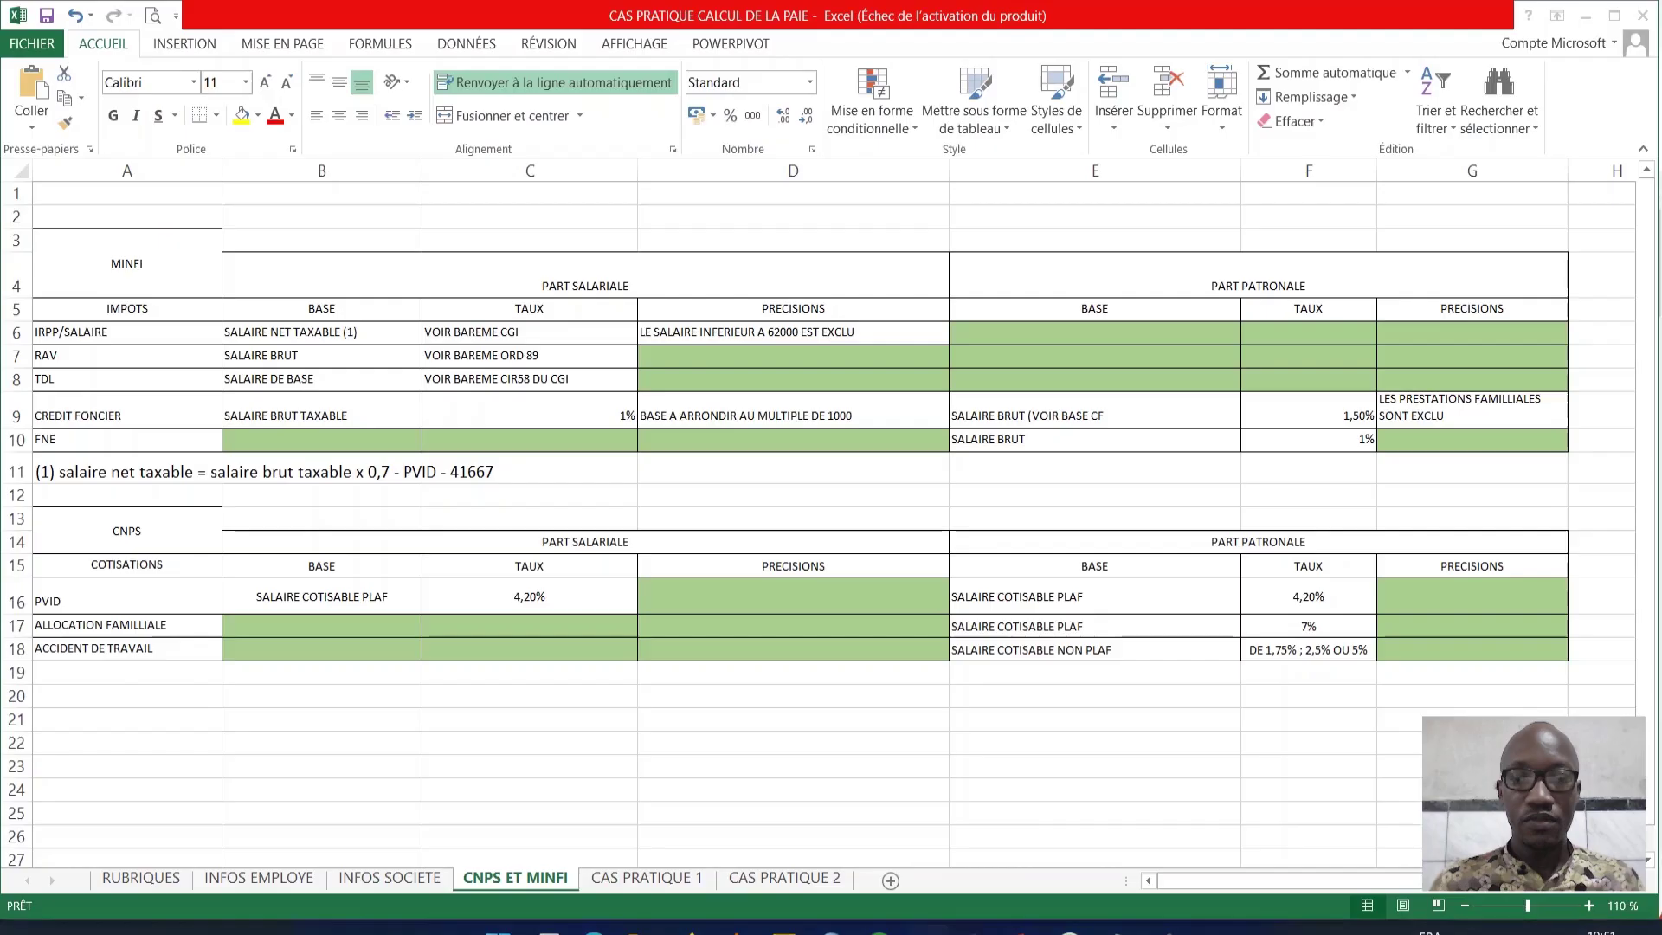
pyautogui.click(389, 878)
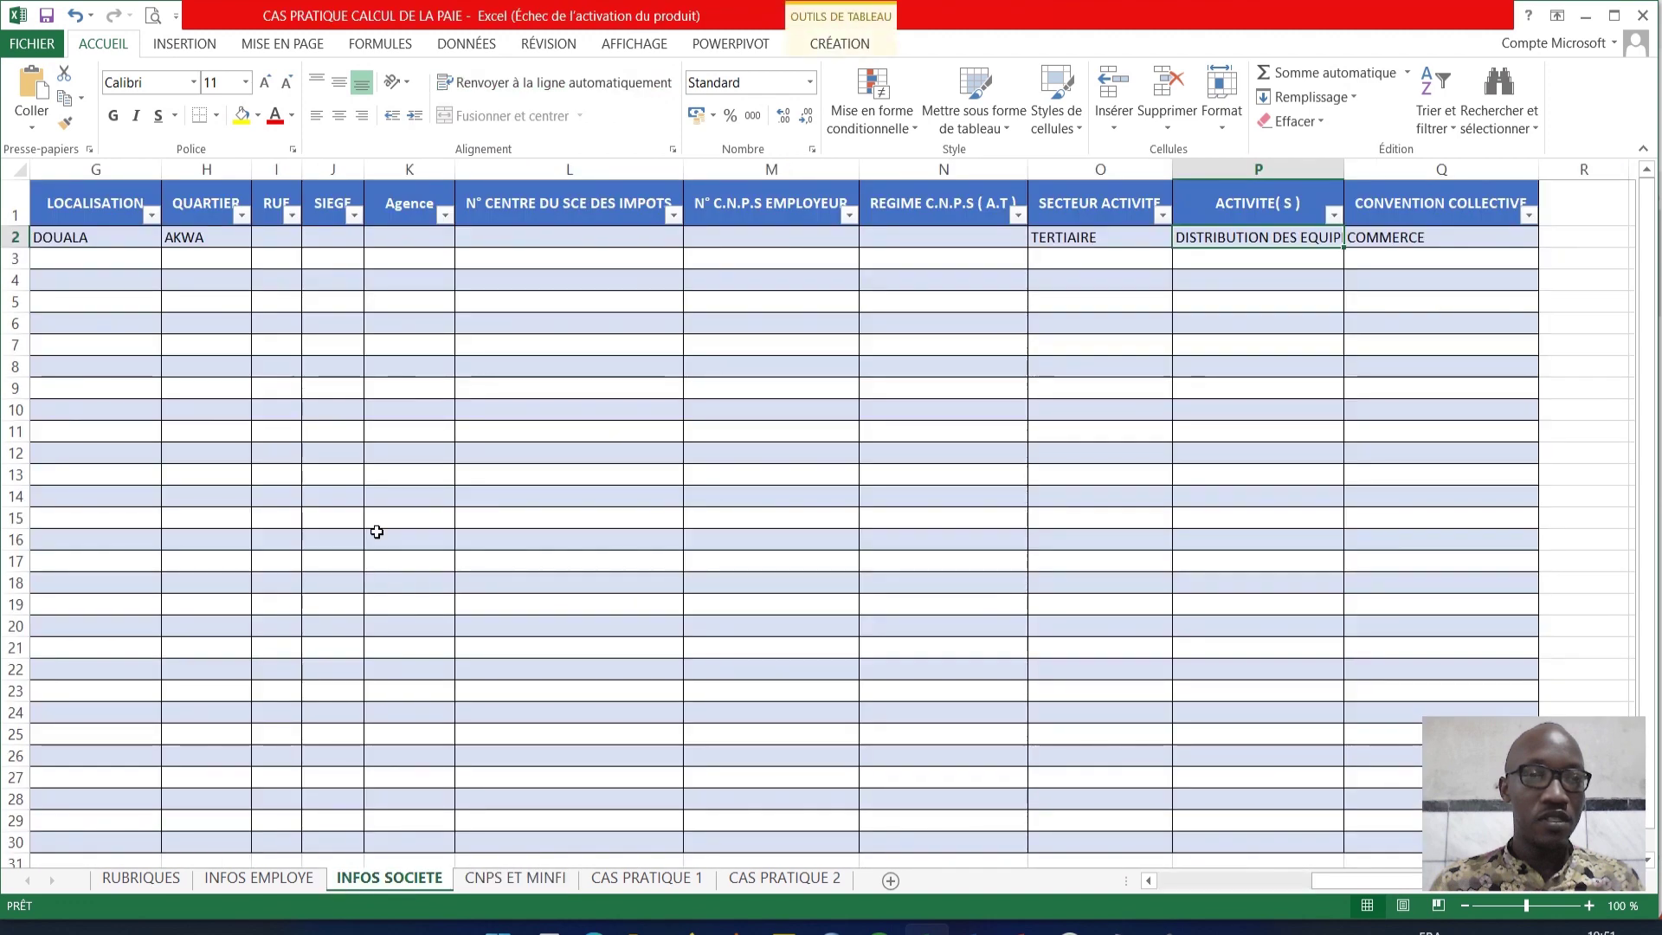
pyautogui.moveTo(1352, 883); pyautogui.dragTo(1094, 906)
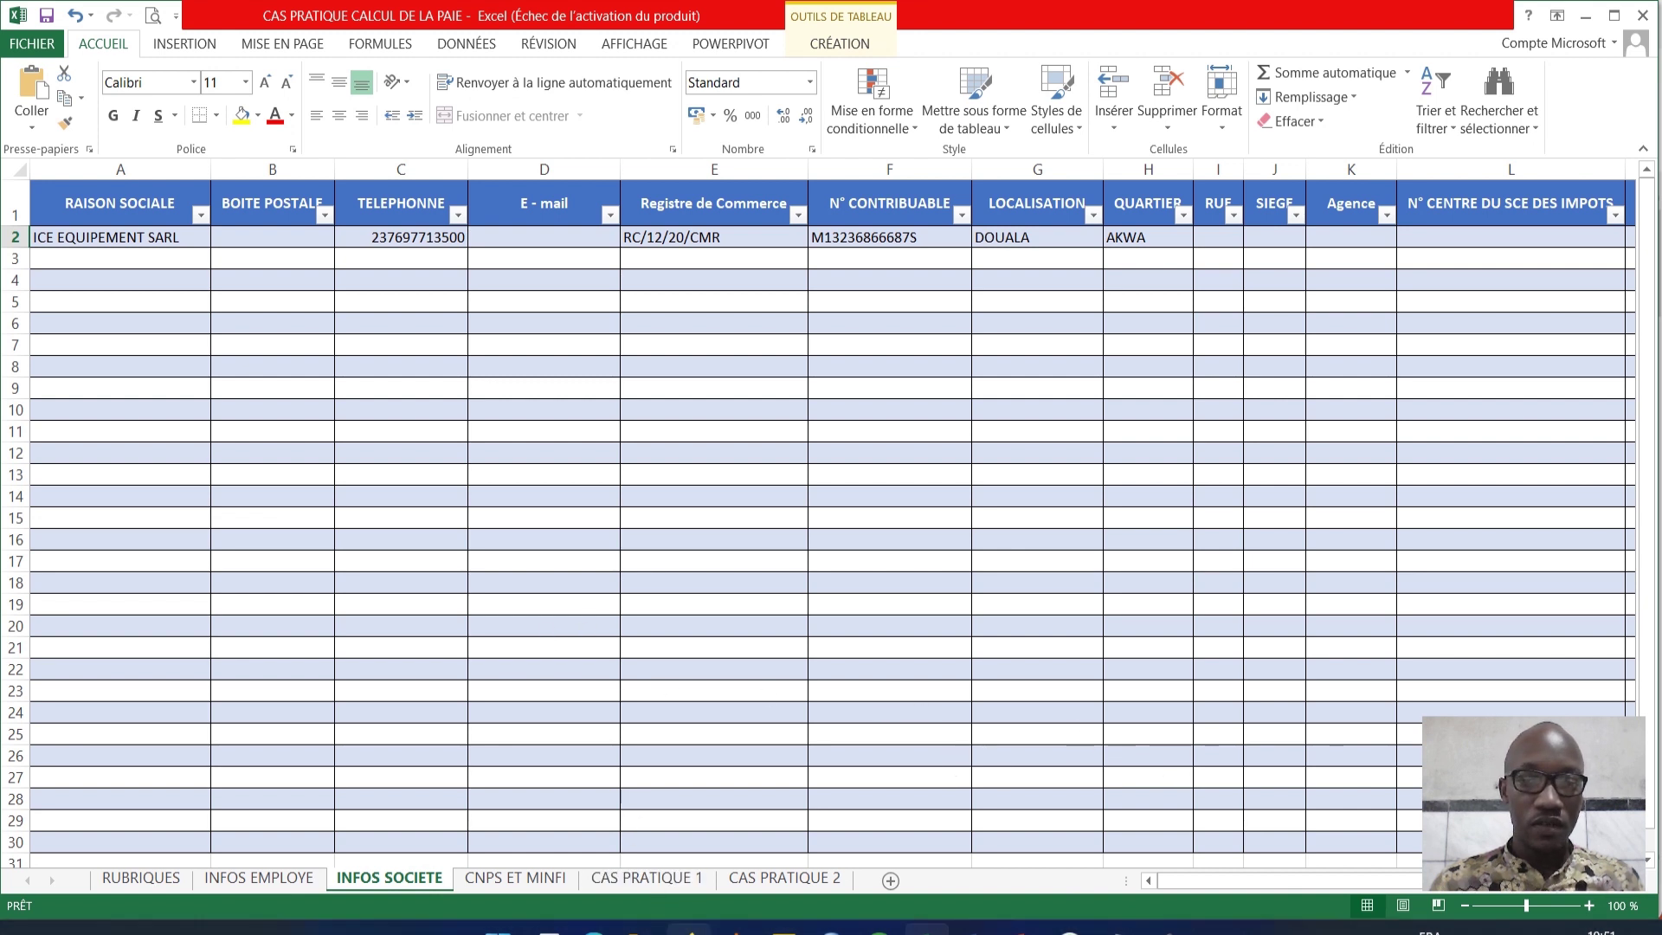
# Step: Switch back to Sage Paie & RH and start creating a new payroll file
pyautogui.click(879, 929)
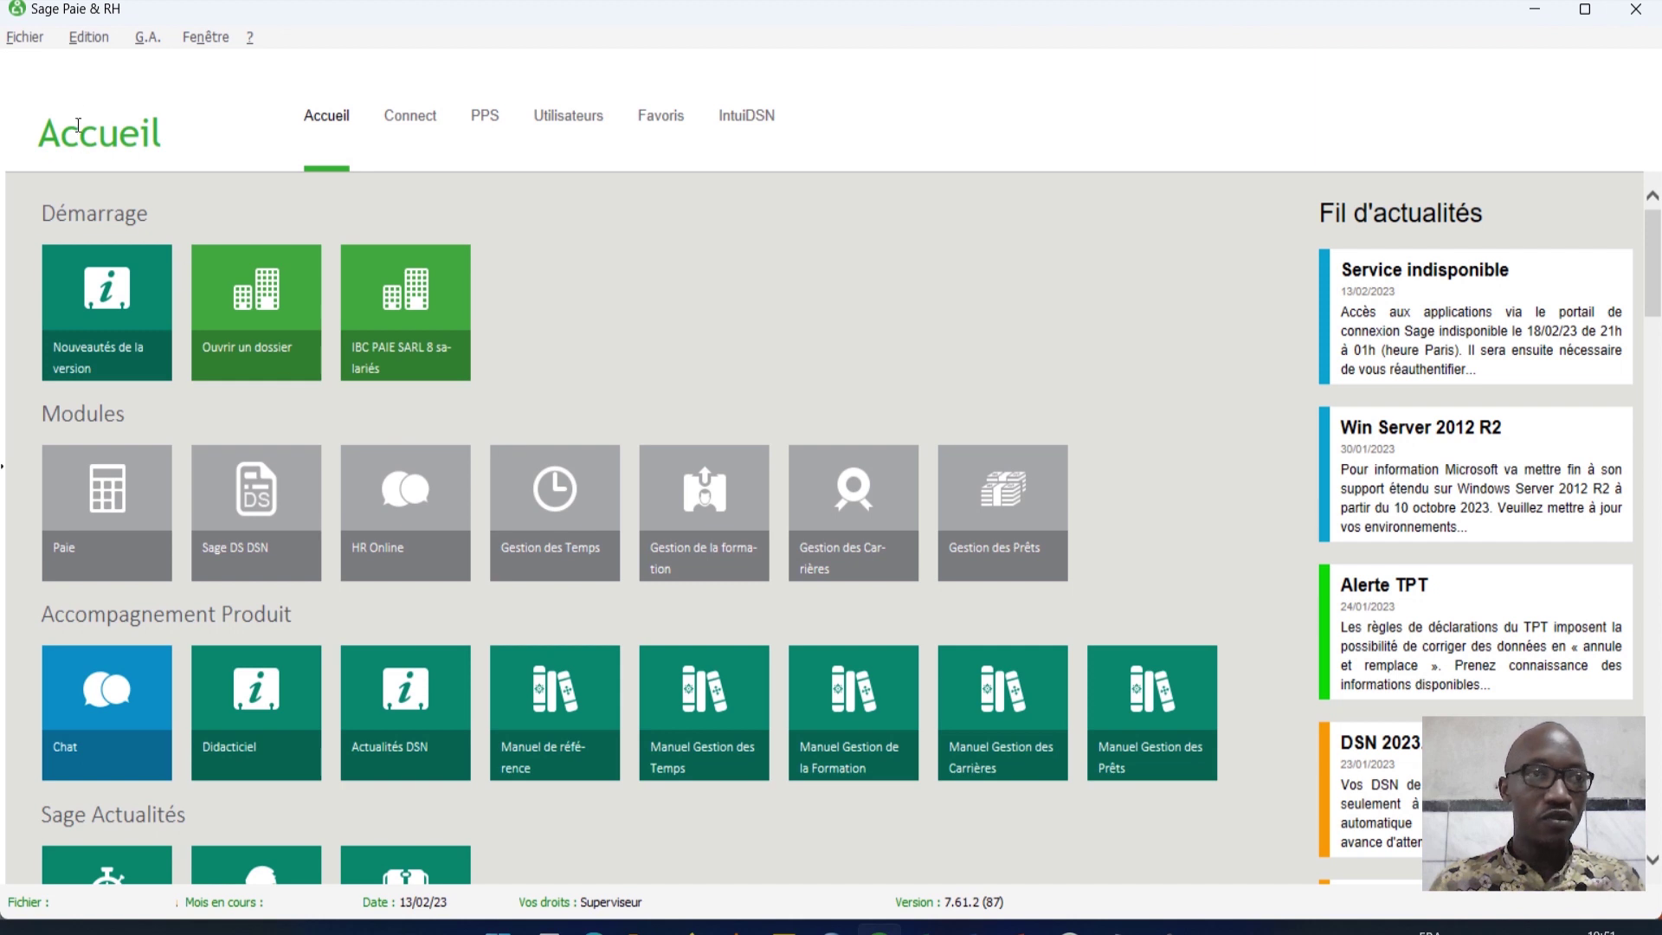
pyautogui.click(35, 40)
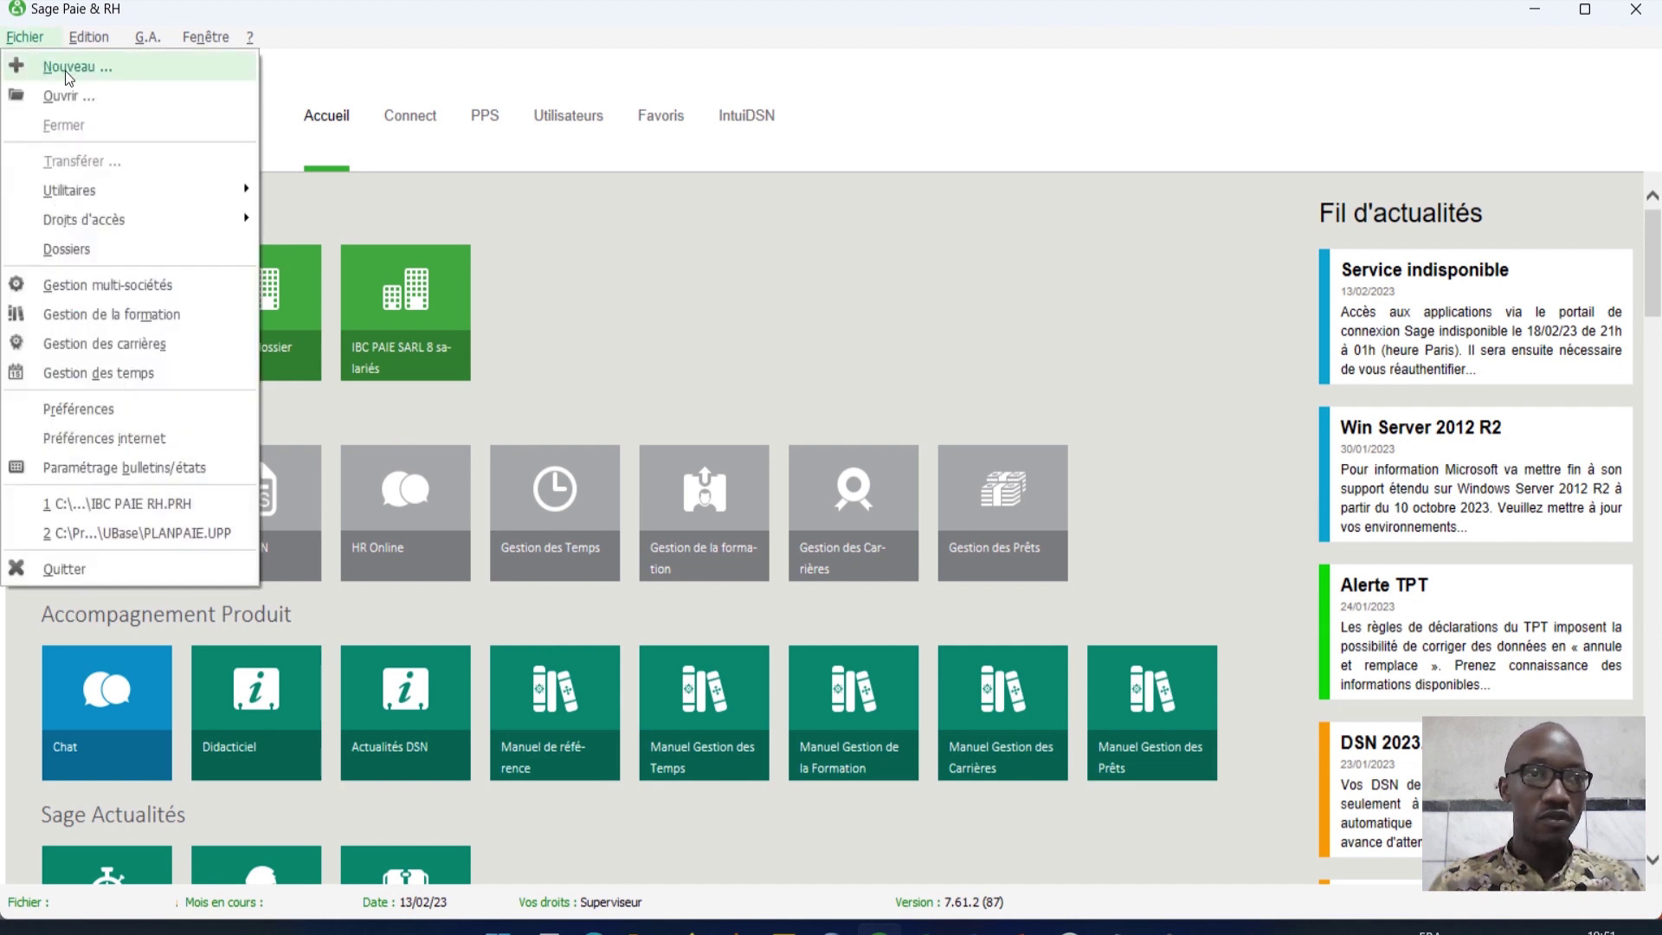
pyautogui.click(65, 70)
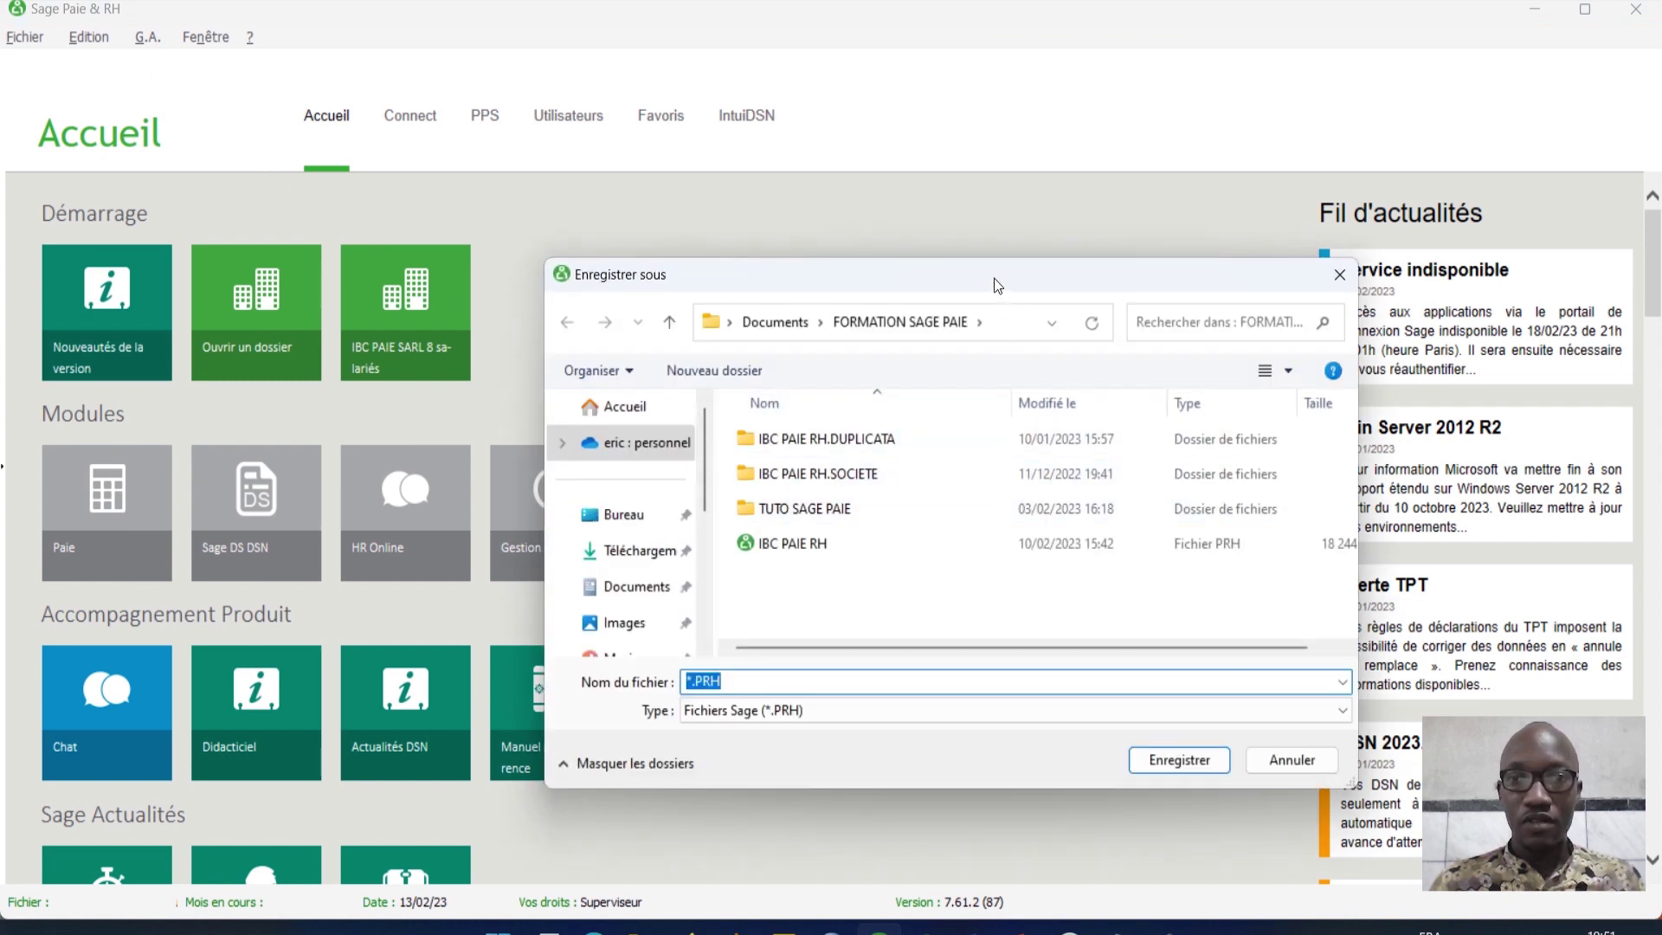
pyautogui.moveTo(989, 272); pyautogui.dragTo(725, 203)
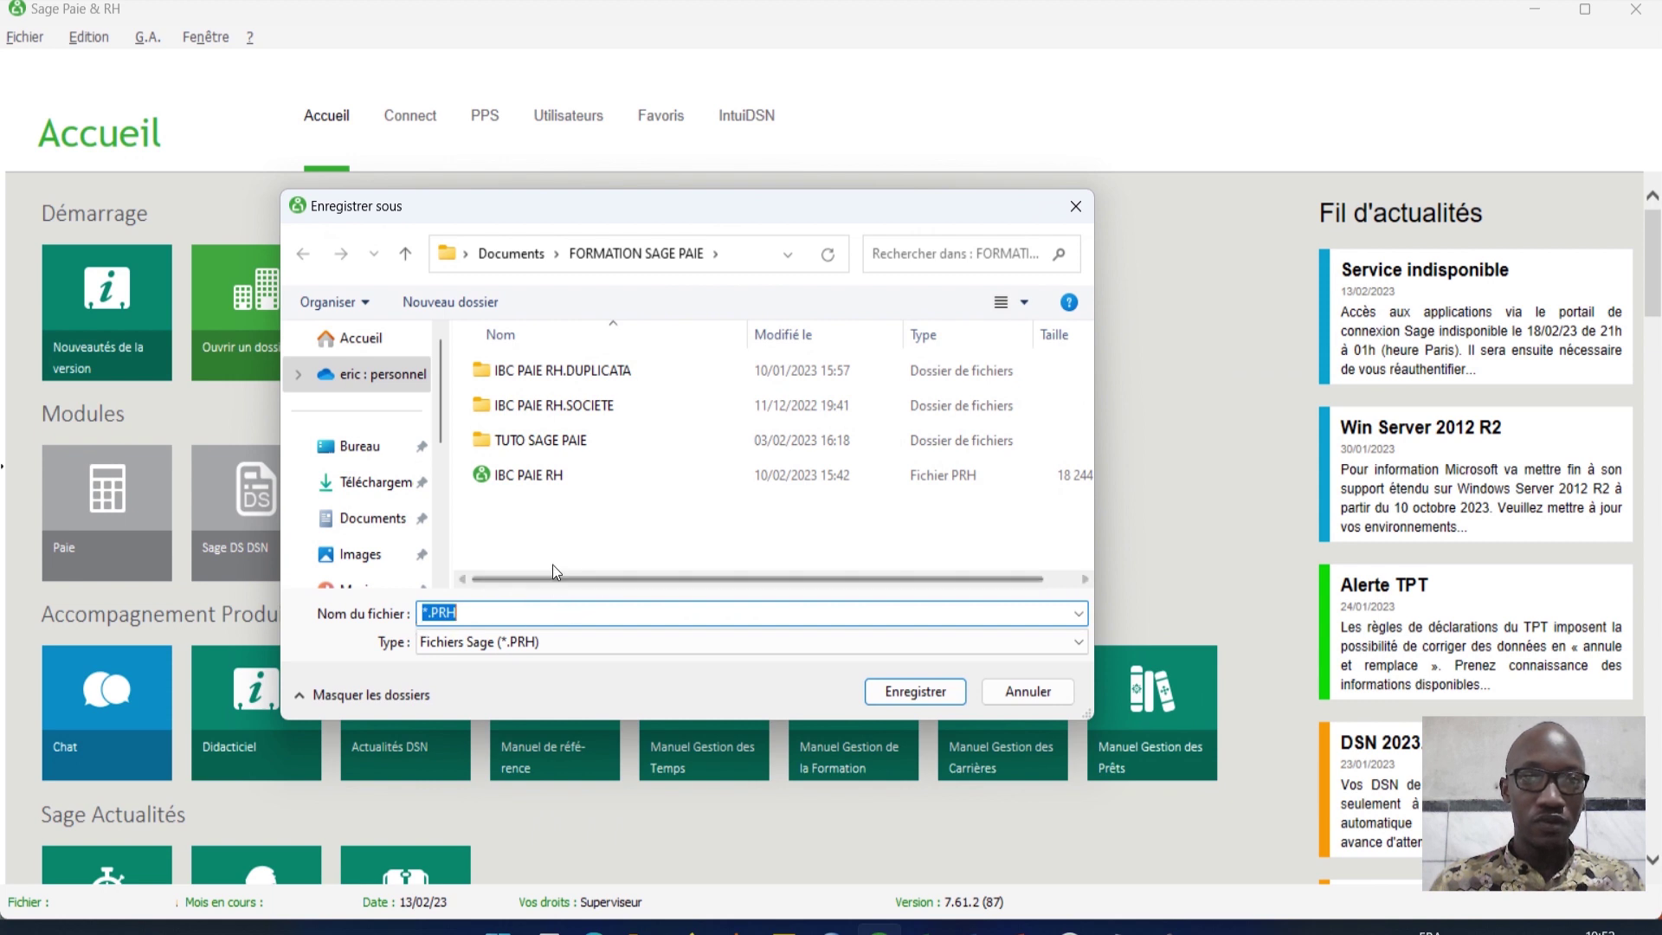
# Step: Name the new payroll file ICE EQUIPEMENT SARL.PRH and save it in the FORMATION SAGE PAIE folder
pyautogui.click(495, 615)
pyautogui.doubleClick(490, 616)
pyautogui.click(426, 613)
pyautogui.press('BackSpace')
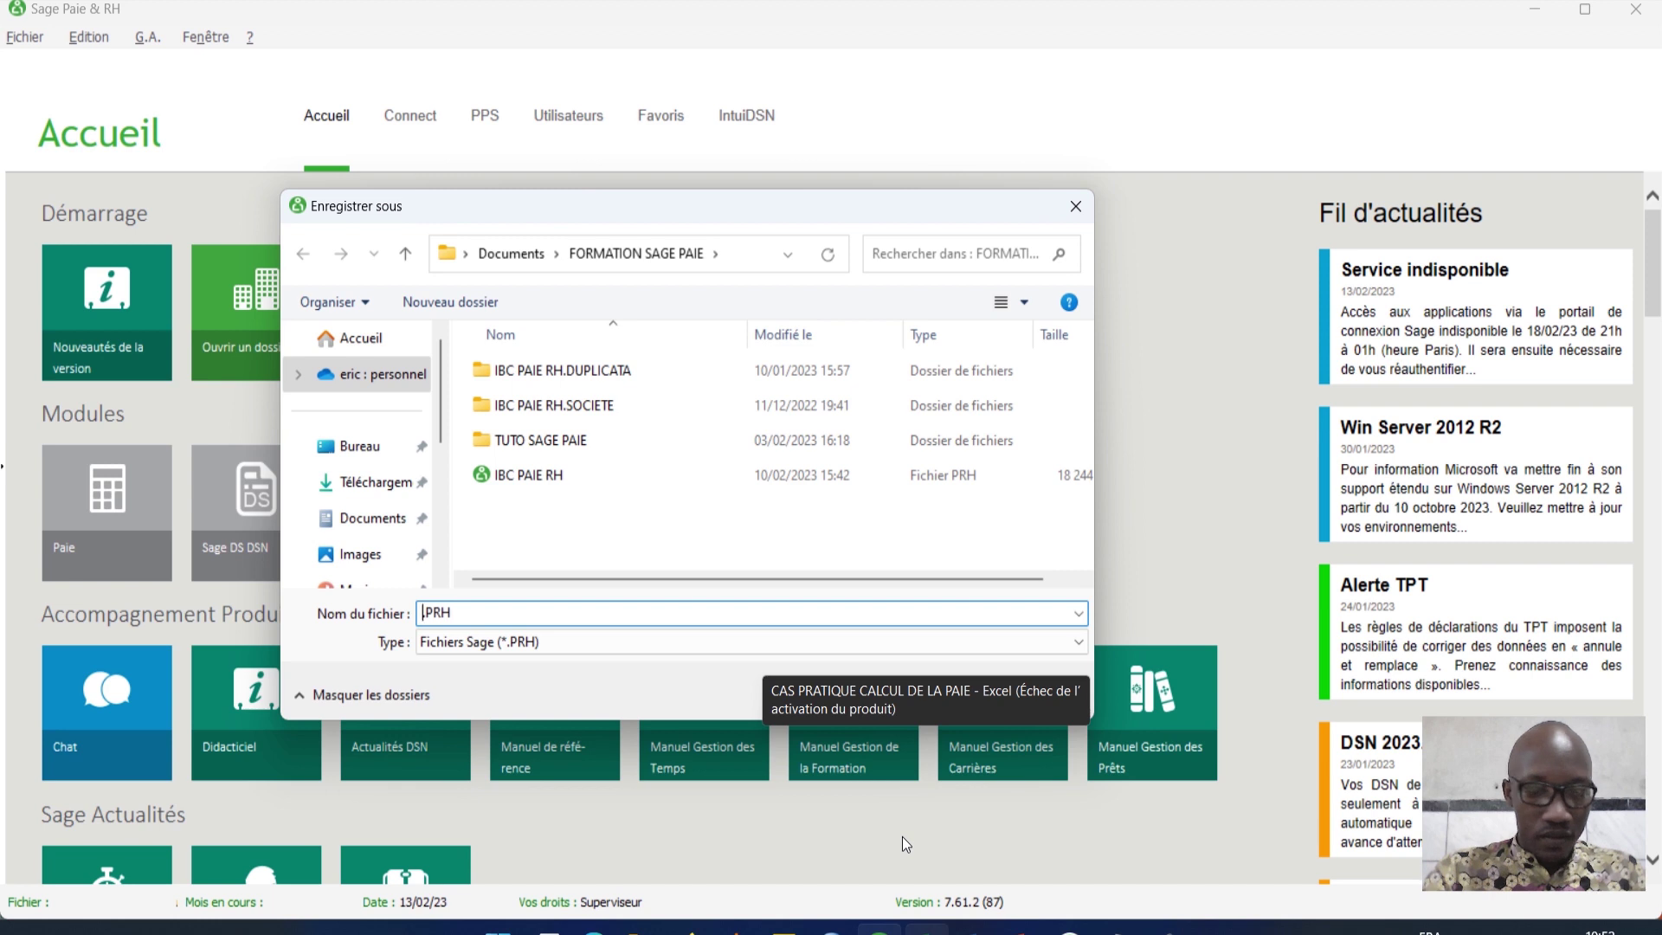
pyautogui.write('I')
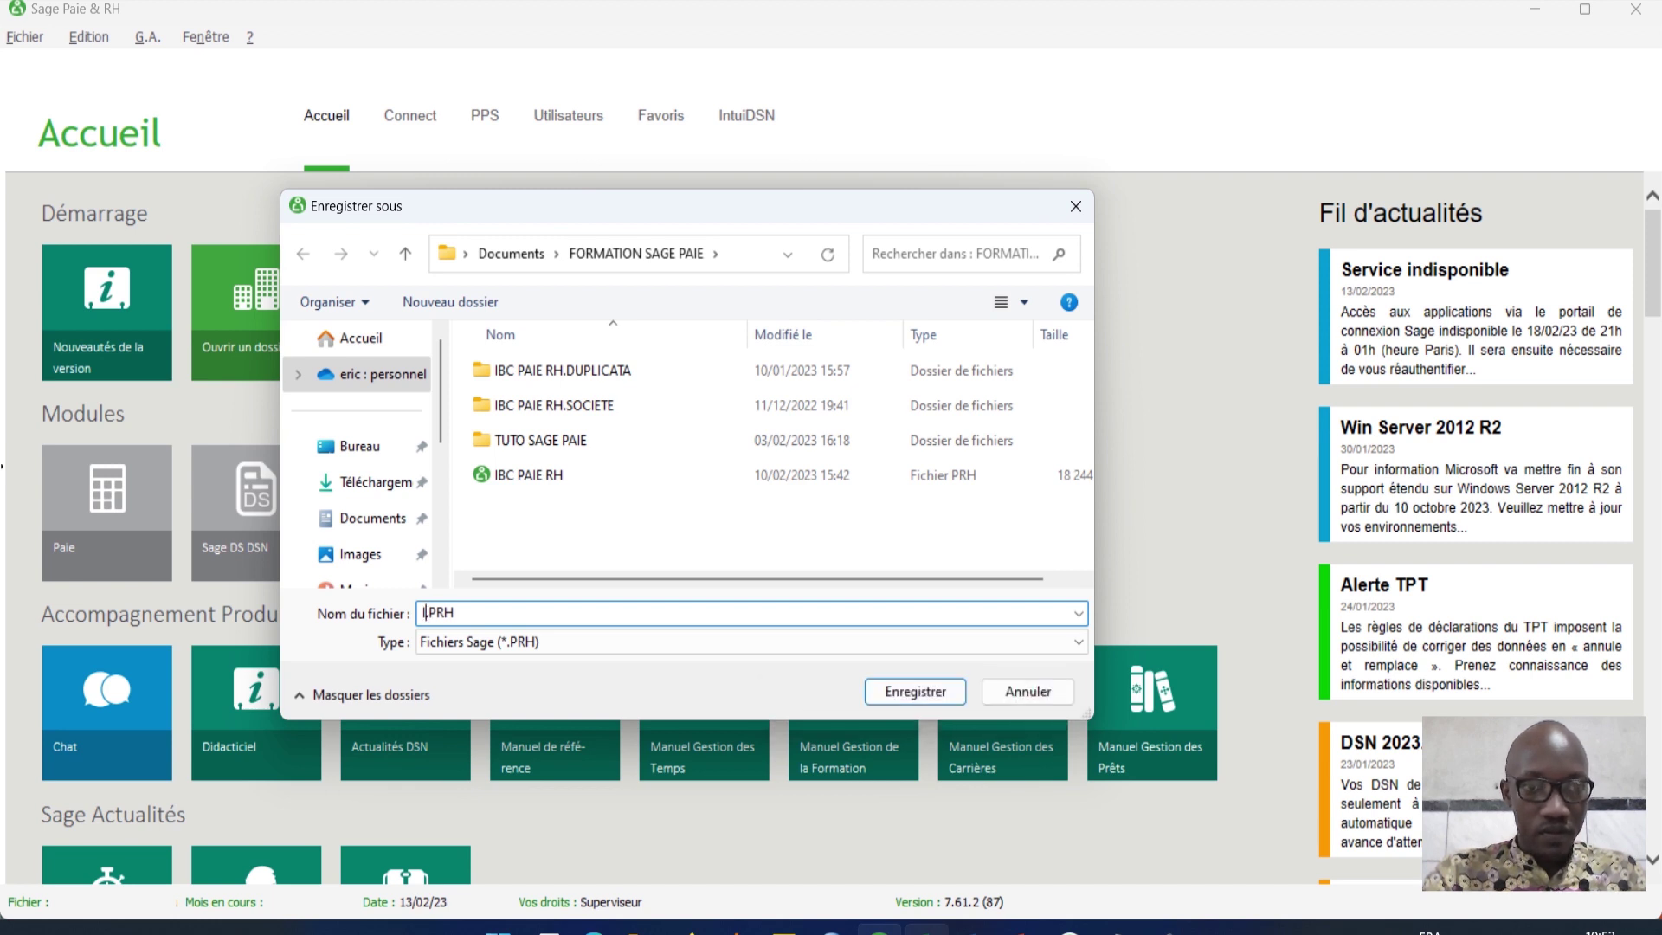
pyautogui.write('CE')
pyautogui.write(' E')
pyautogui.write('QUI')
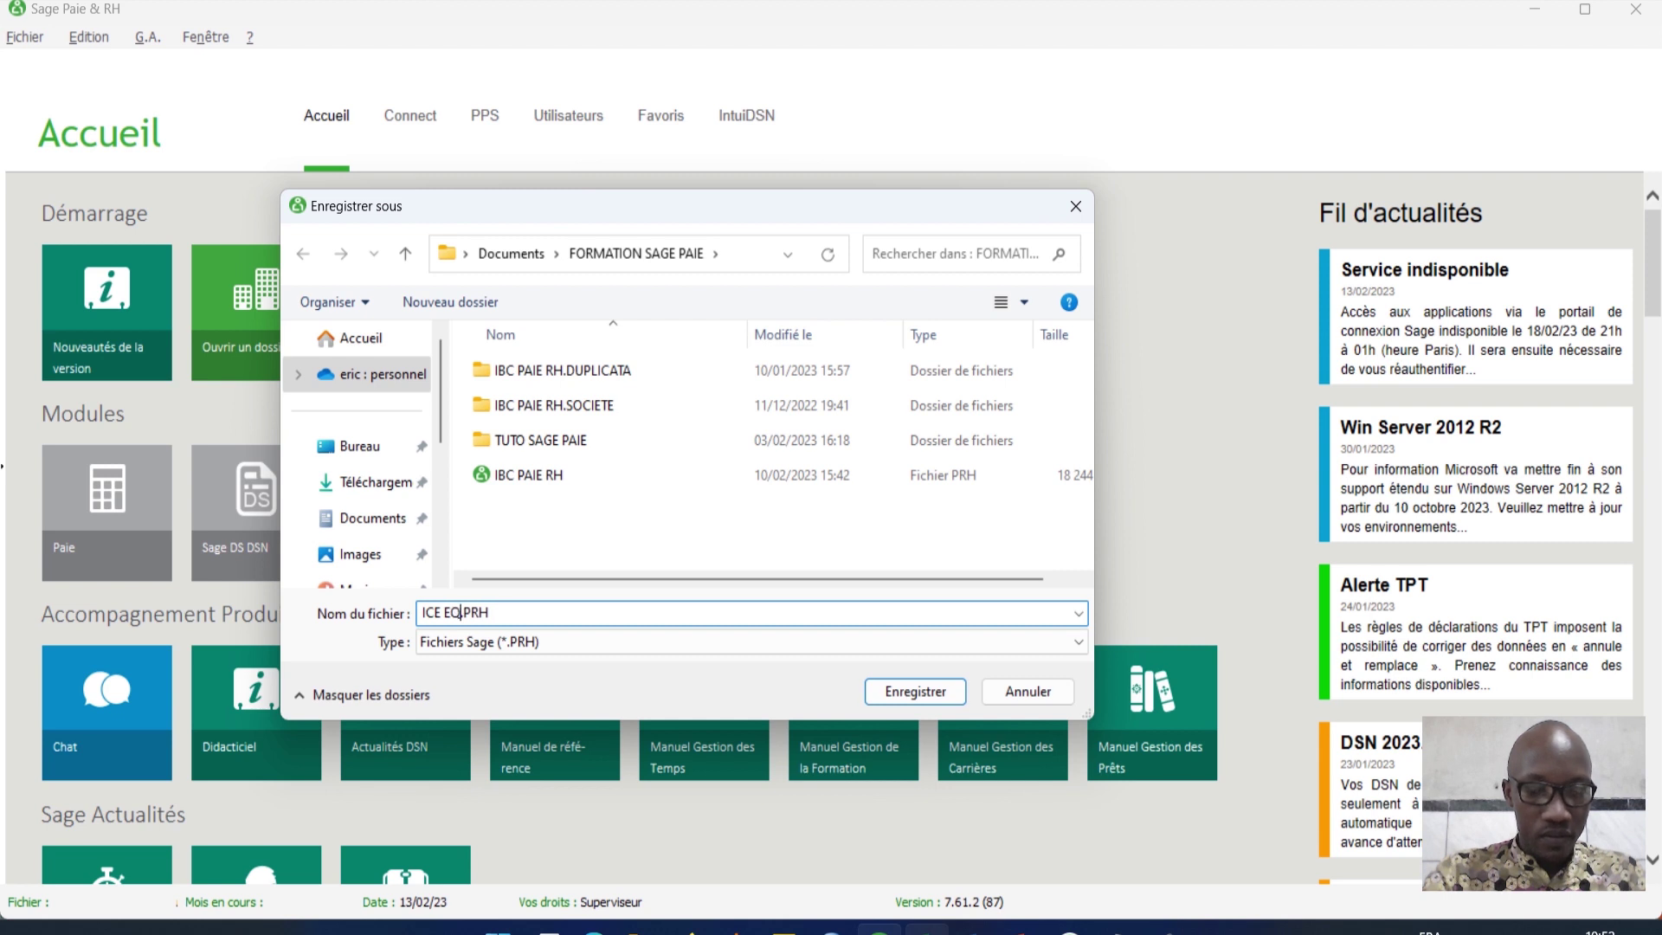
pyautogui.write('PEMENT')
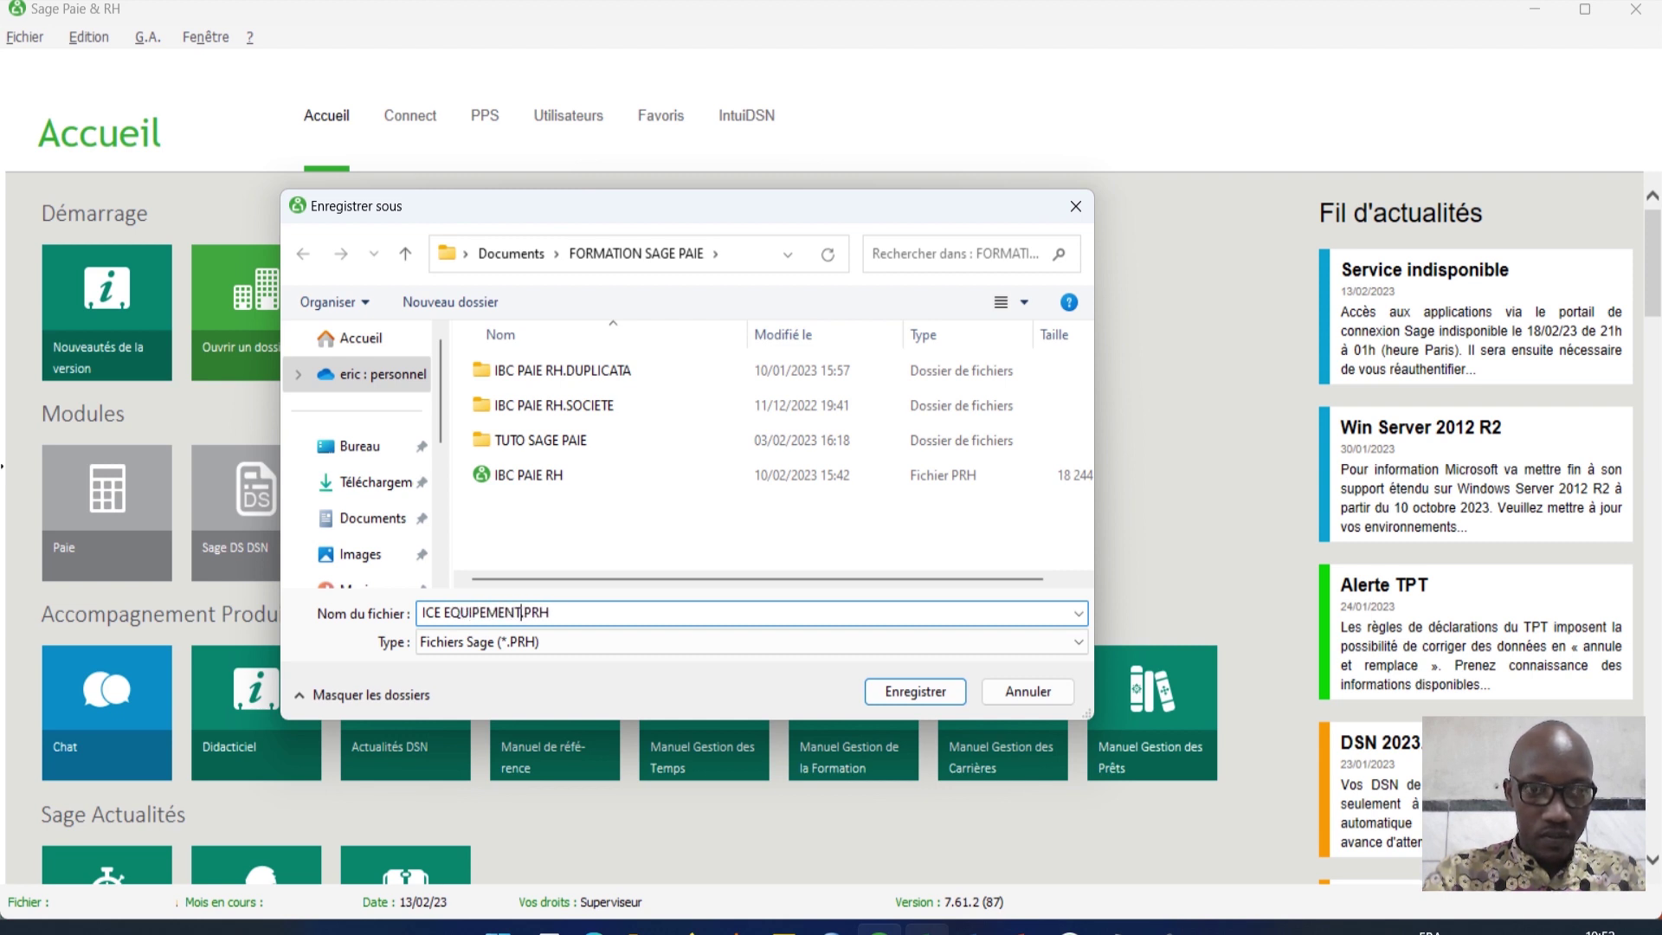
pyautogui.write(' SAR')
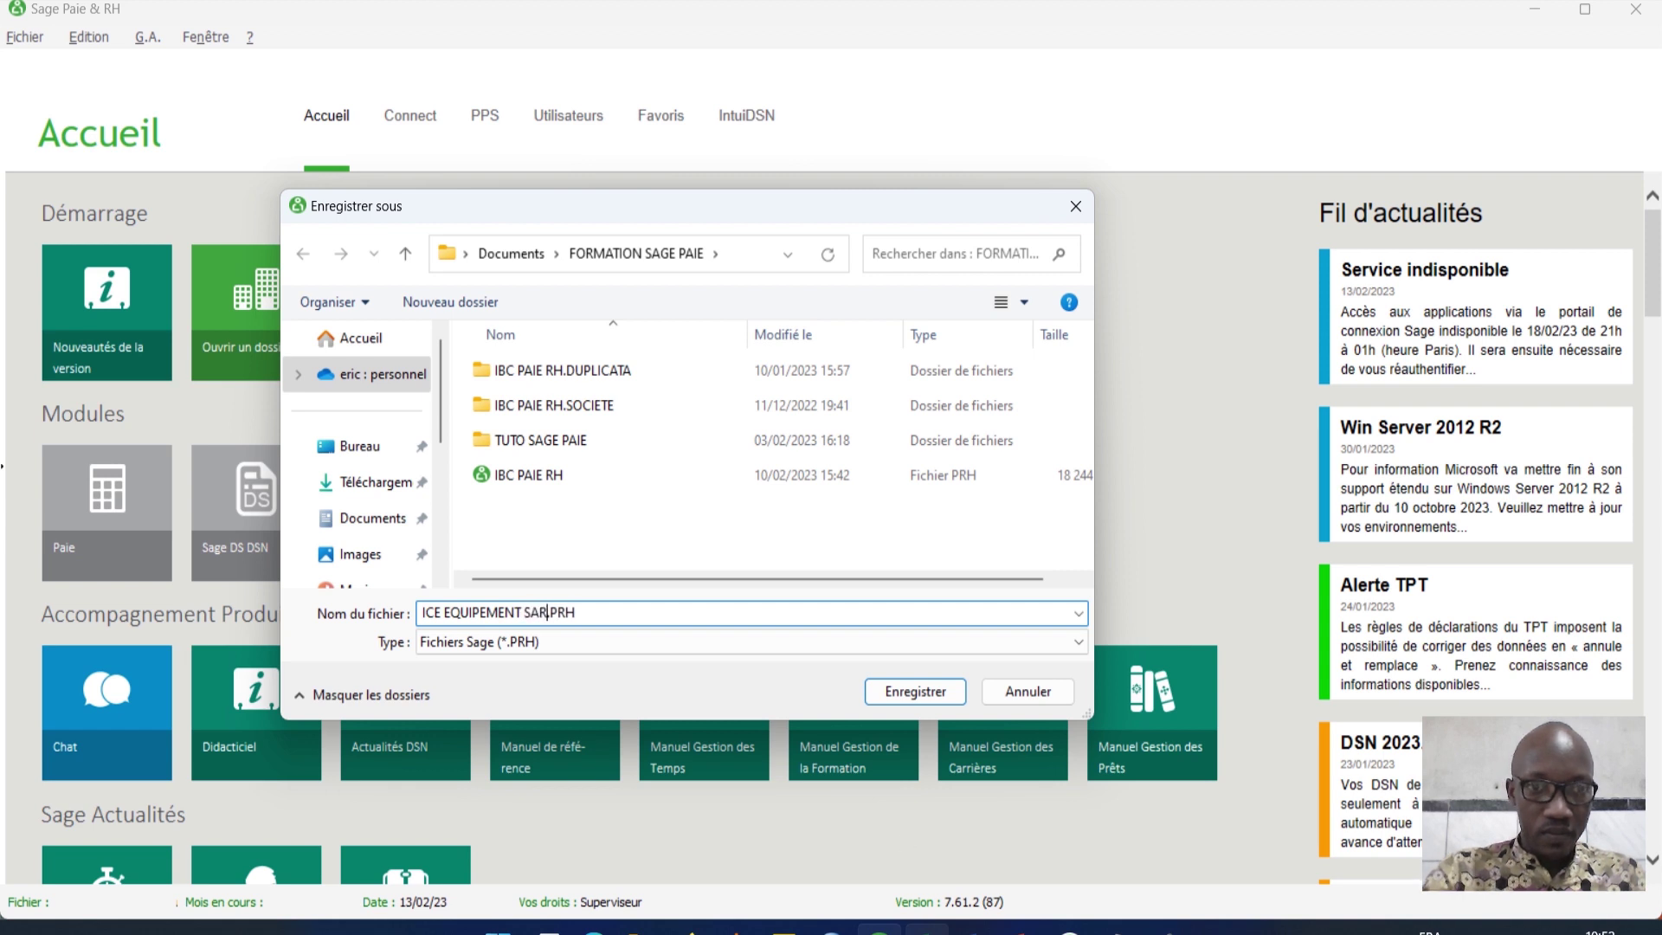
pyautogui.write('L')
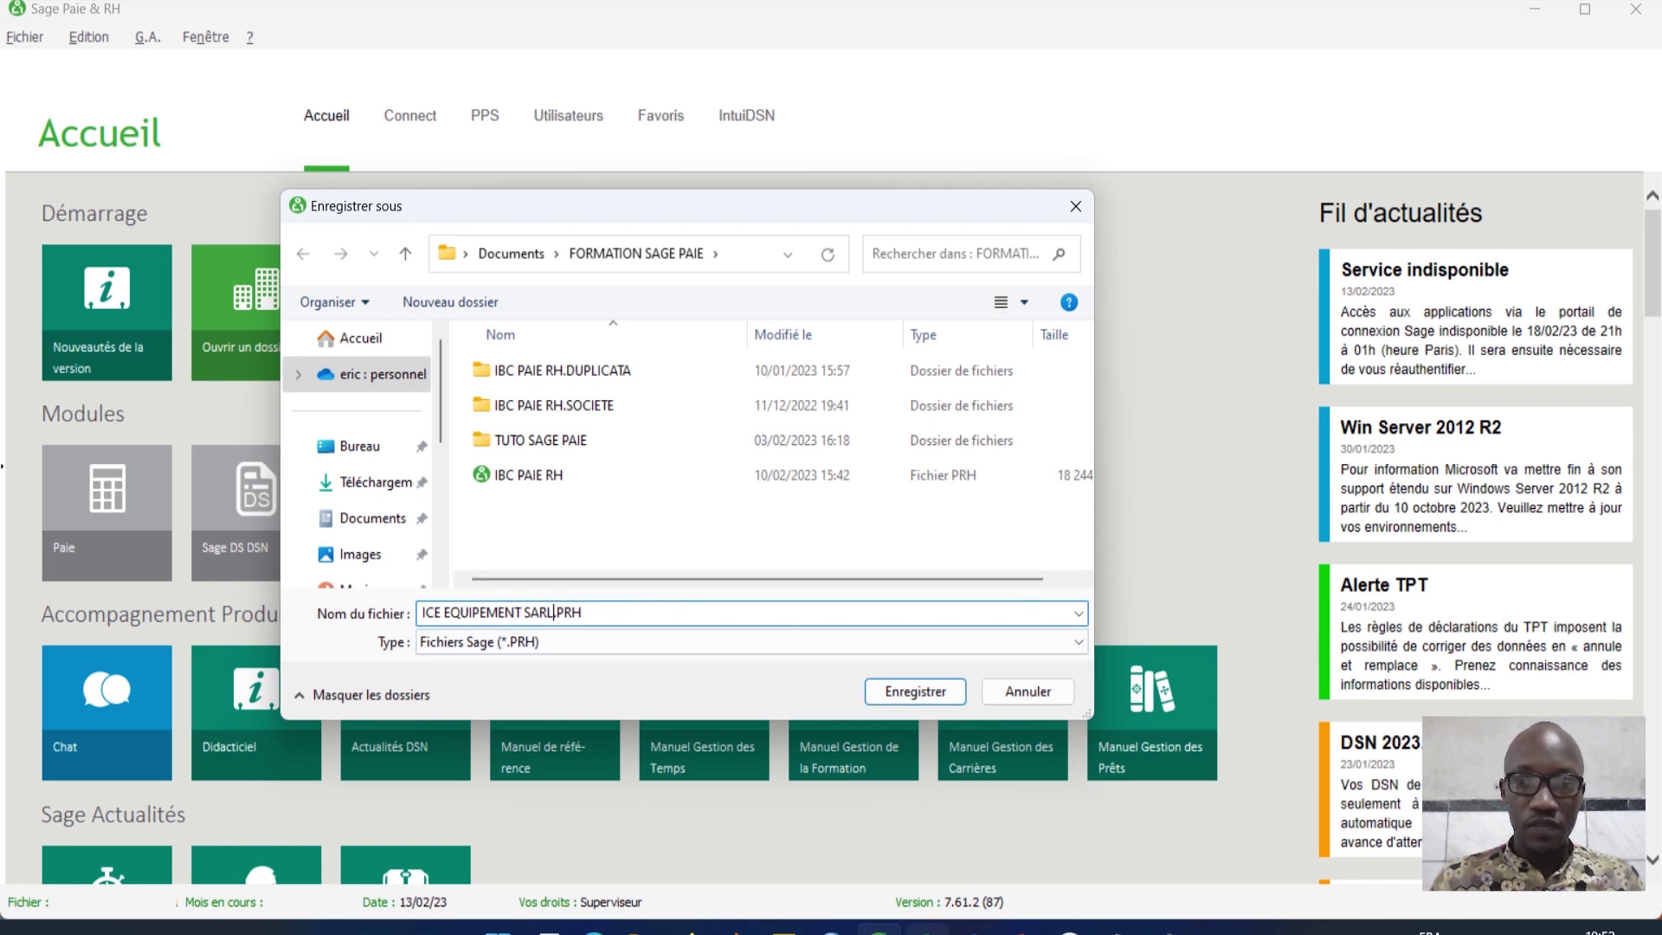
pyautogui.hotkey('alt', 'Tab')
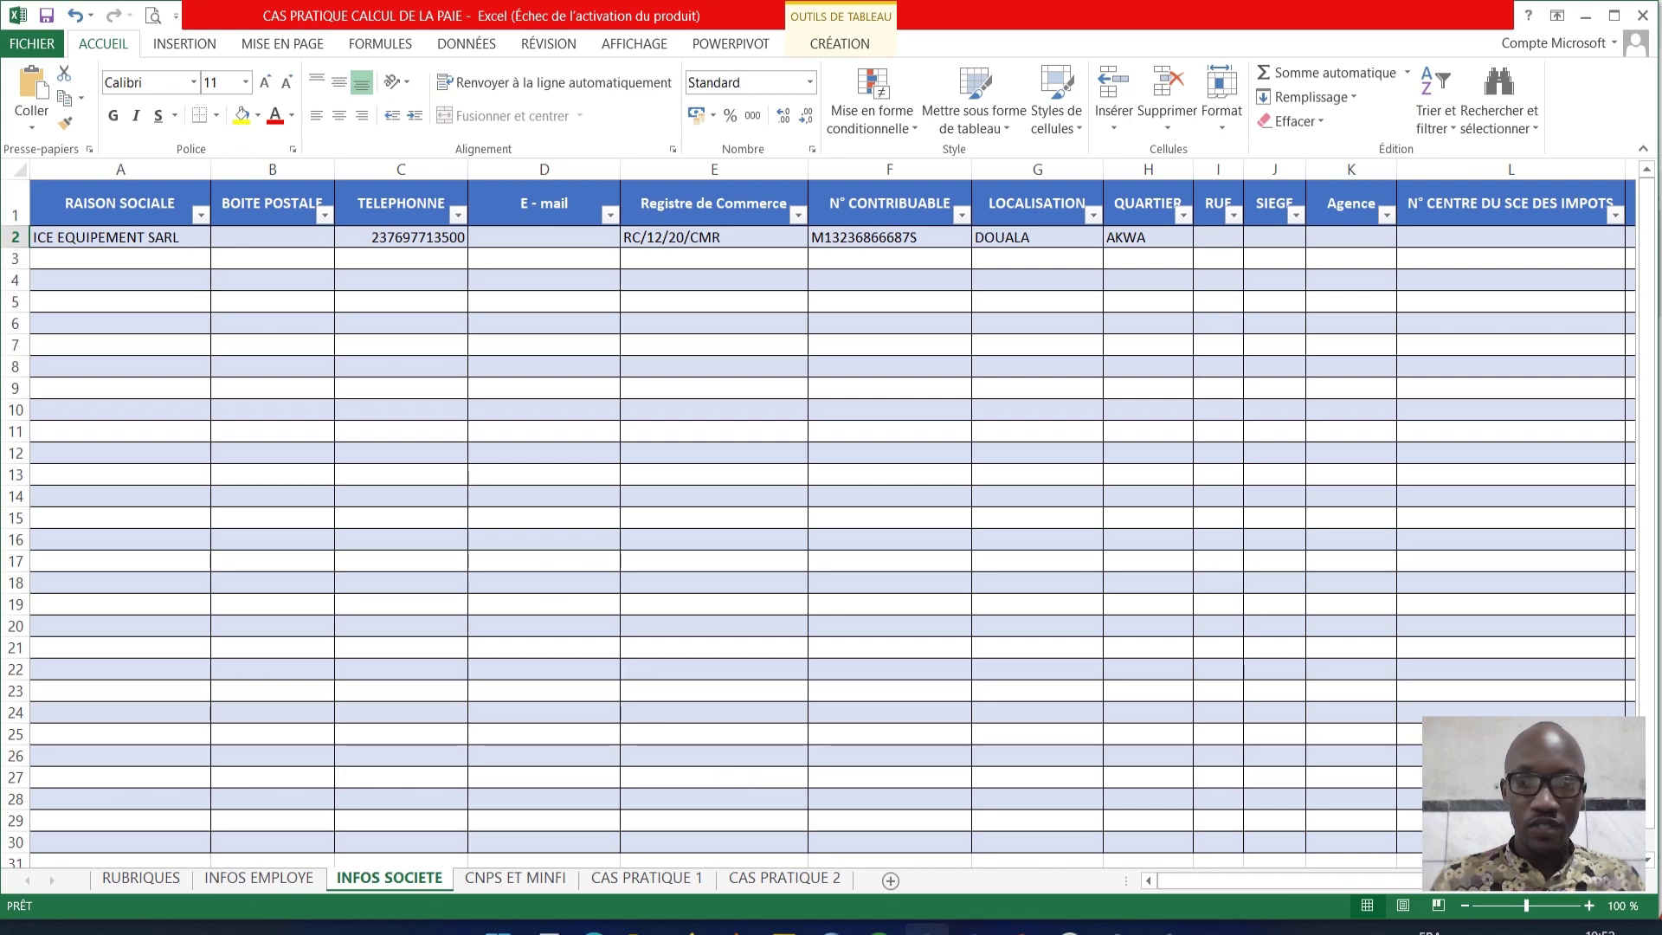
pyautogui.click(880, 929)
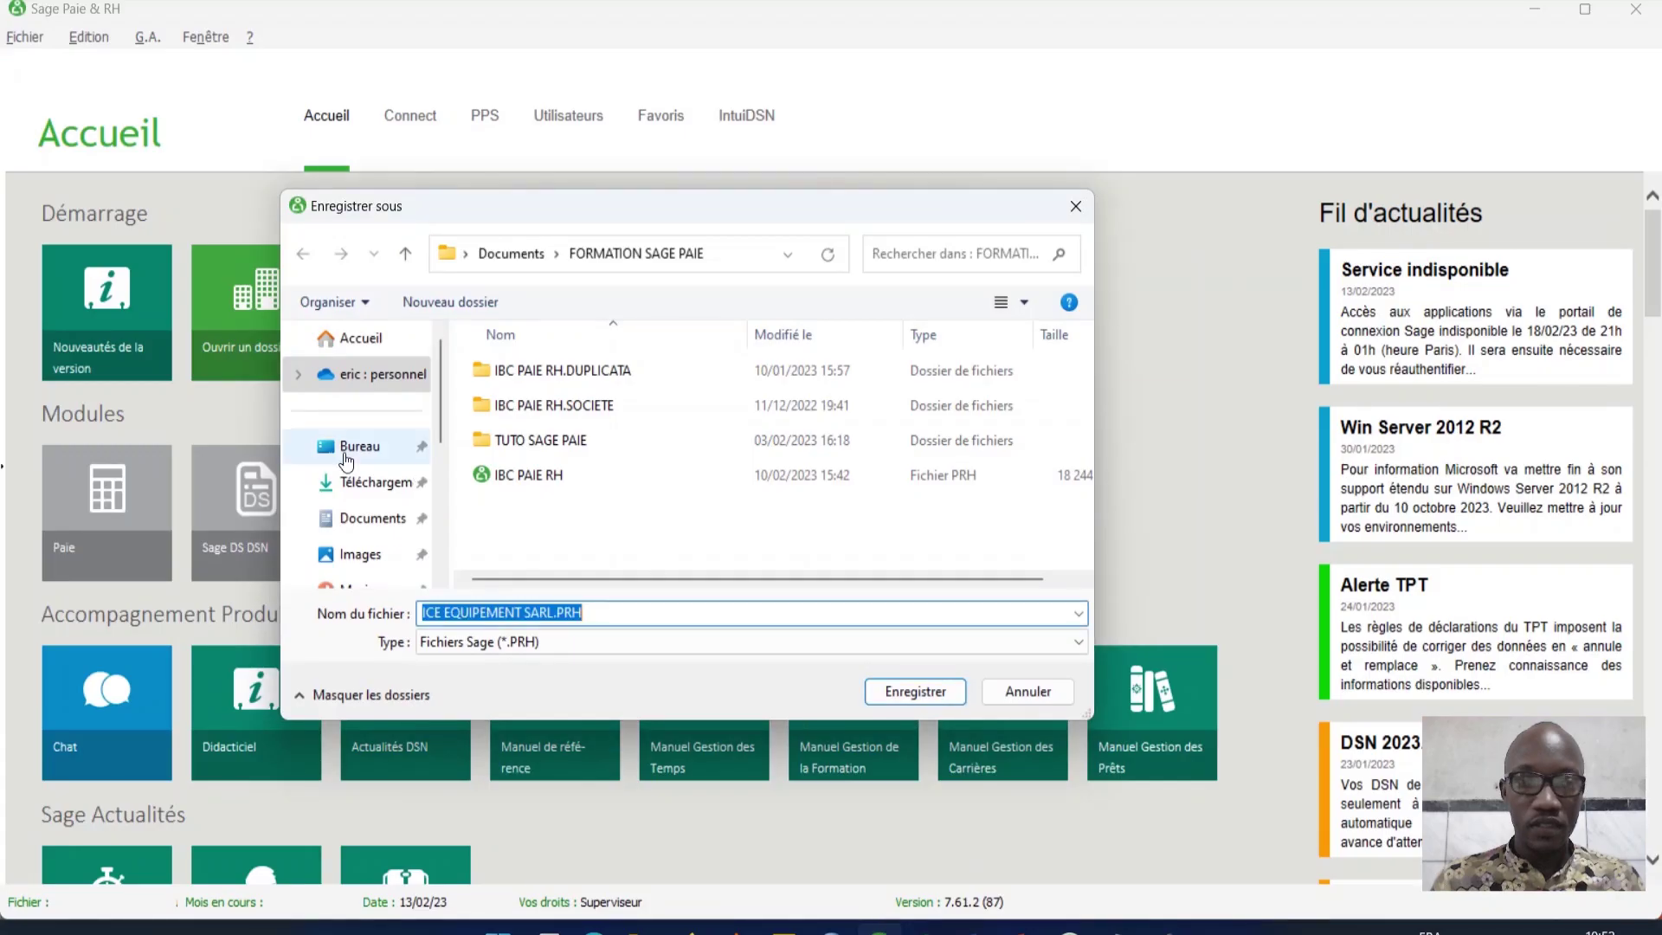
pyautogui.click(895, 691)
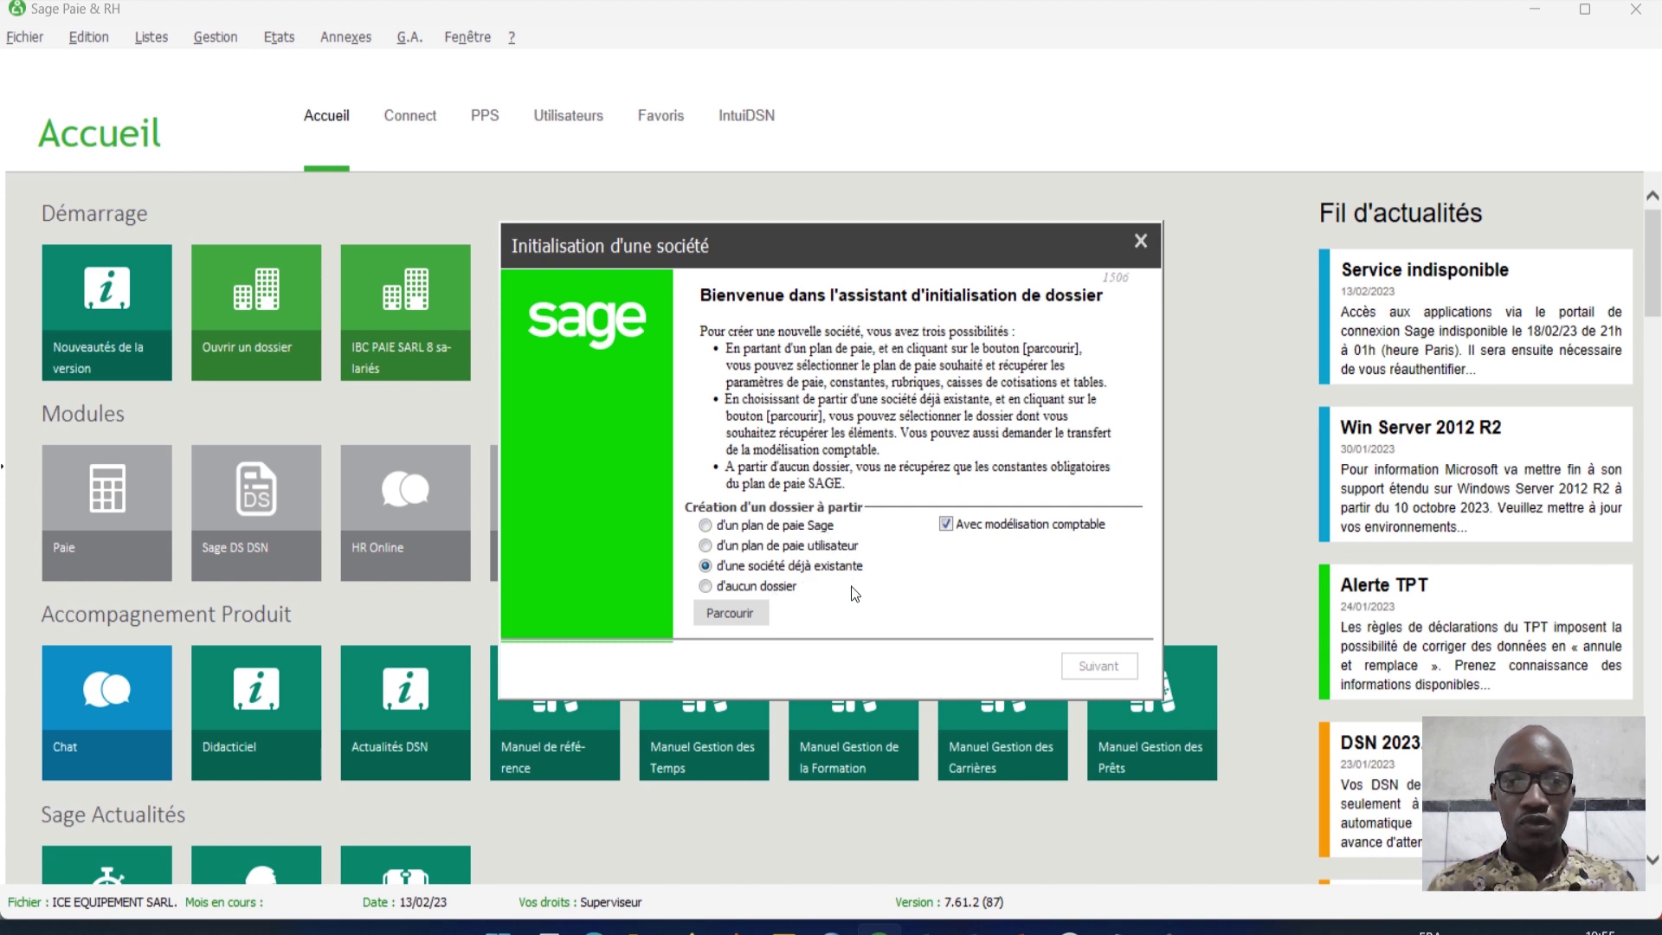
# Step: Choose to create the company from no existing dossier (d'aucun dossier) and continue to the payroll parameters
pyautogui.click(706, 587)
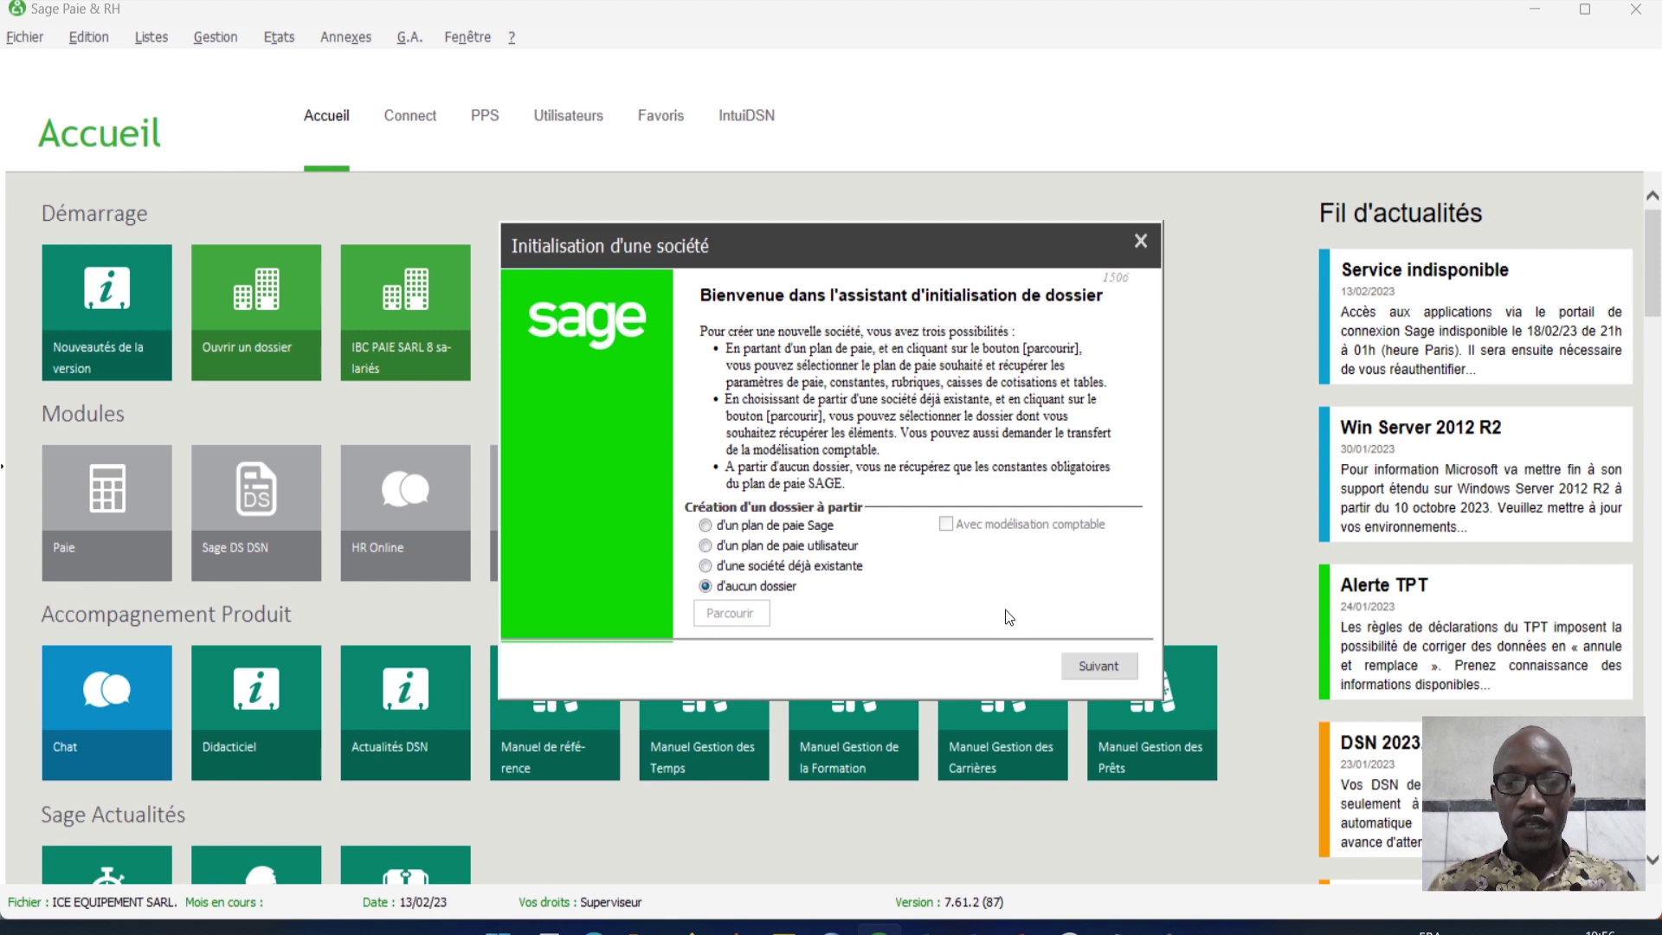
pyautogui.click(1094, 665)
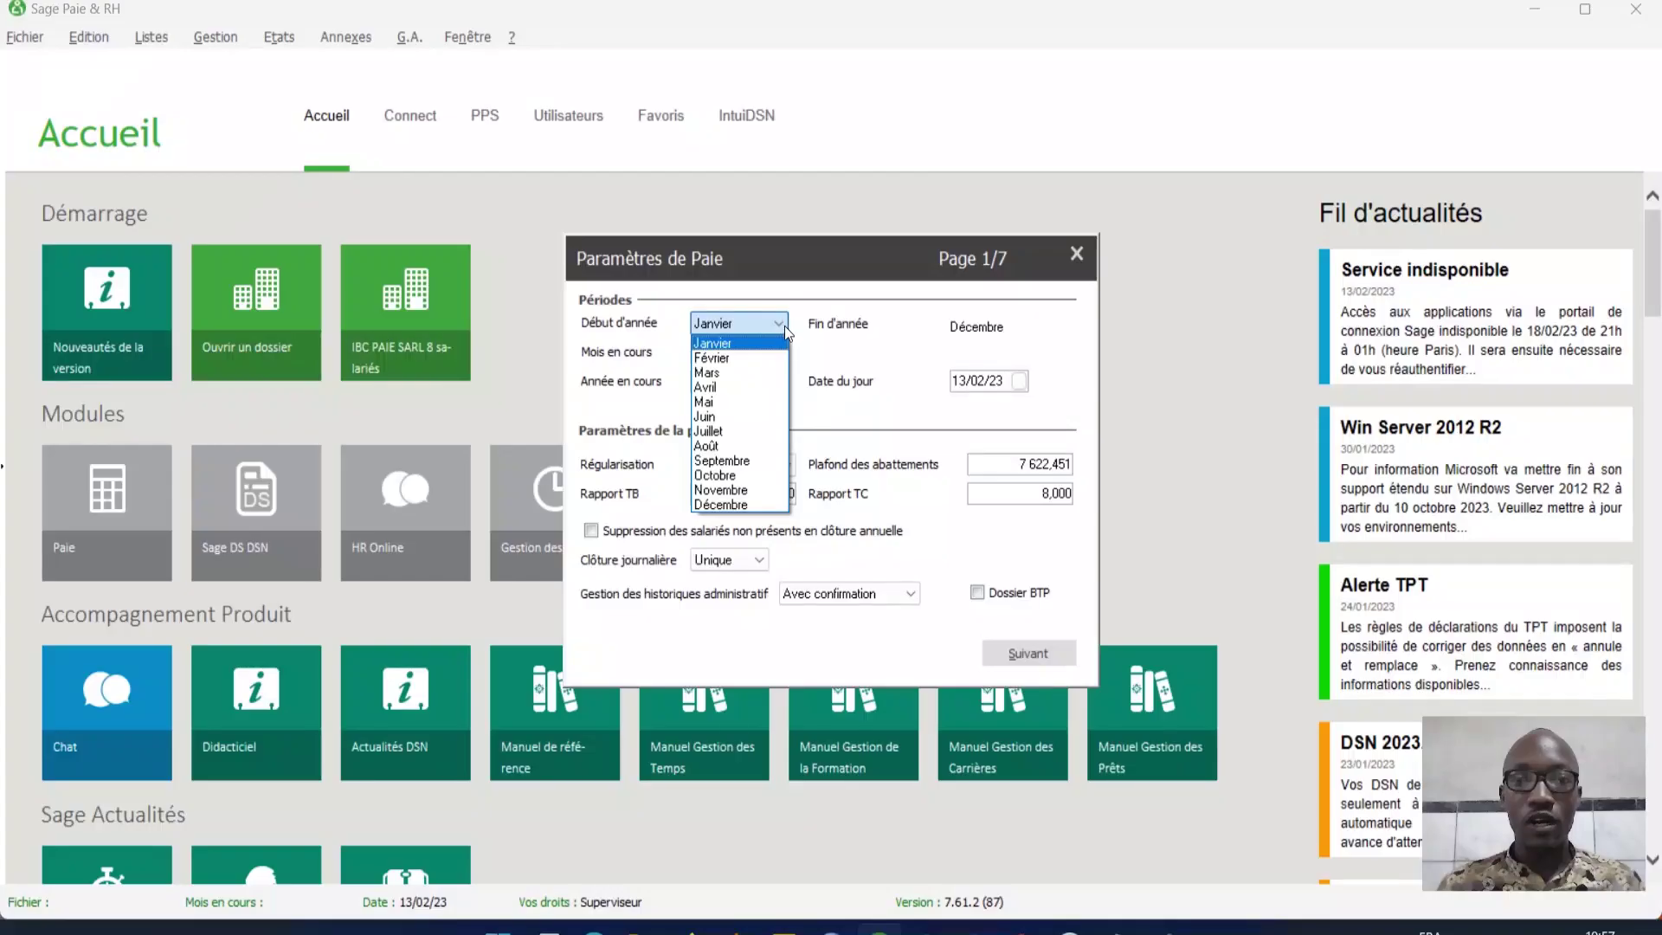
# Step: Keep Janvier as the start of the year and set the current month to Février
pyautogui.click(780, 325)
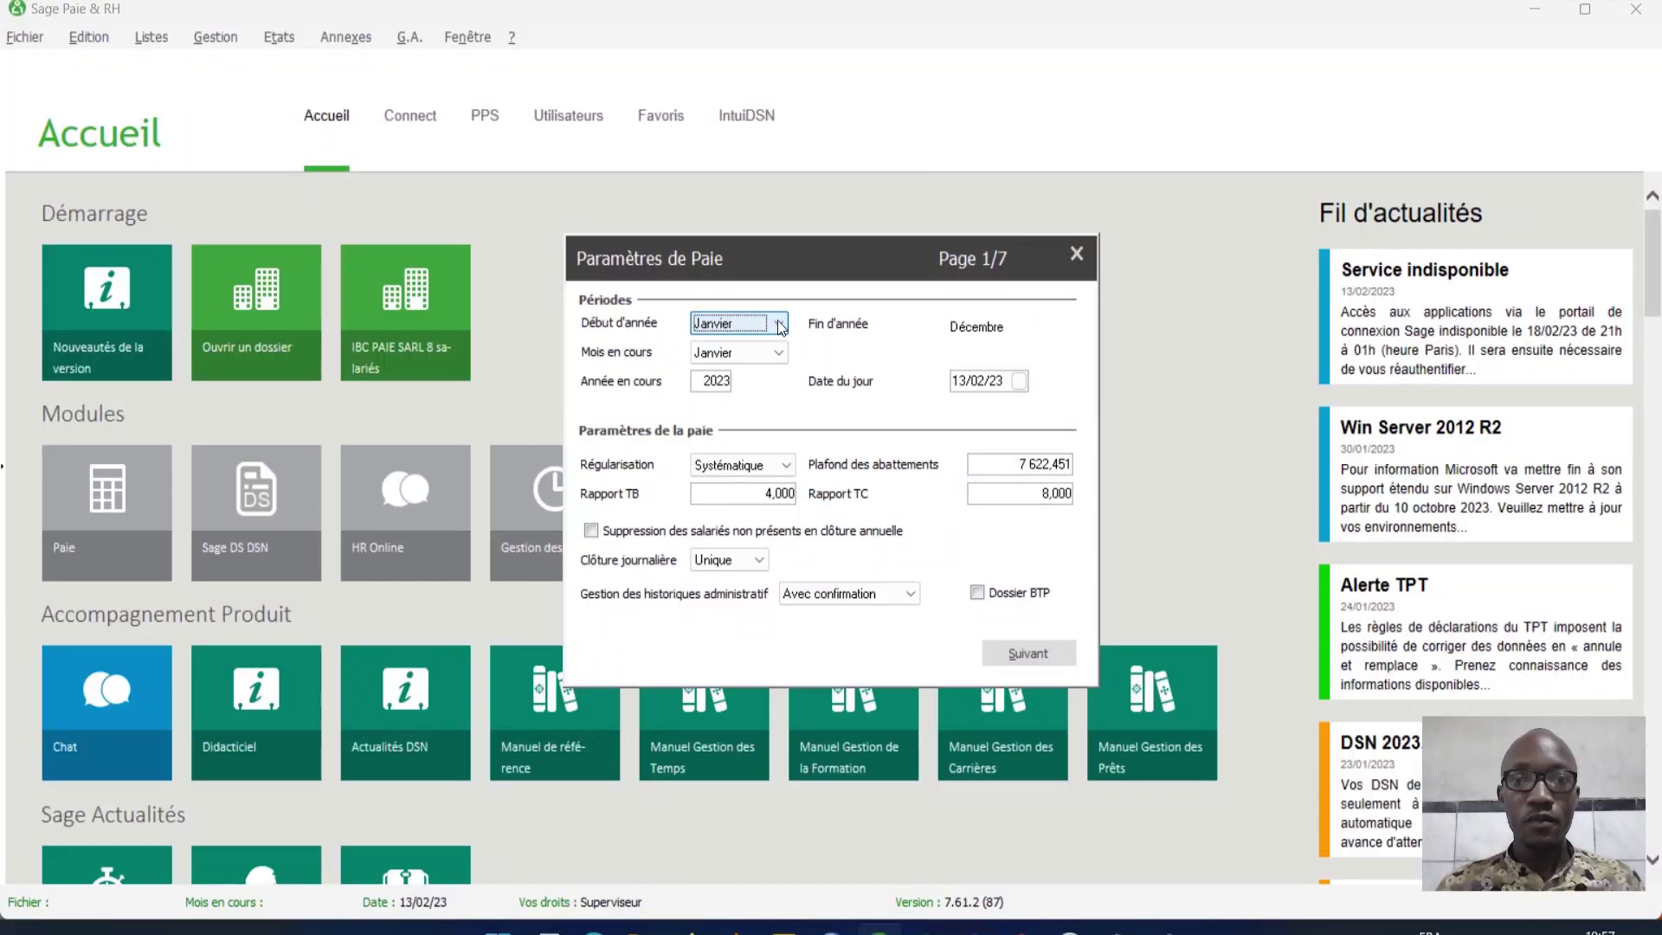
pyautogui.click(781, 353)
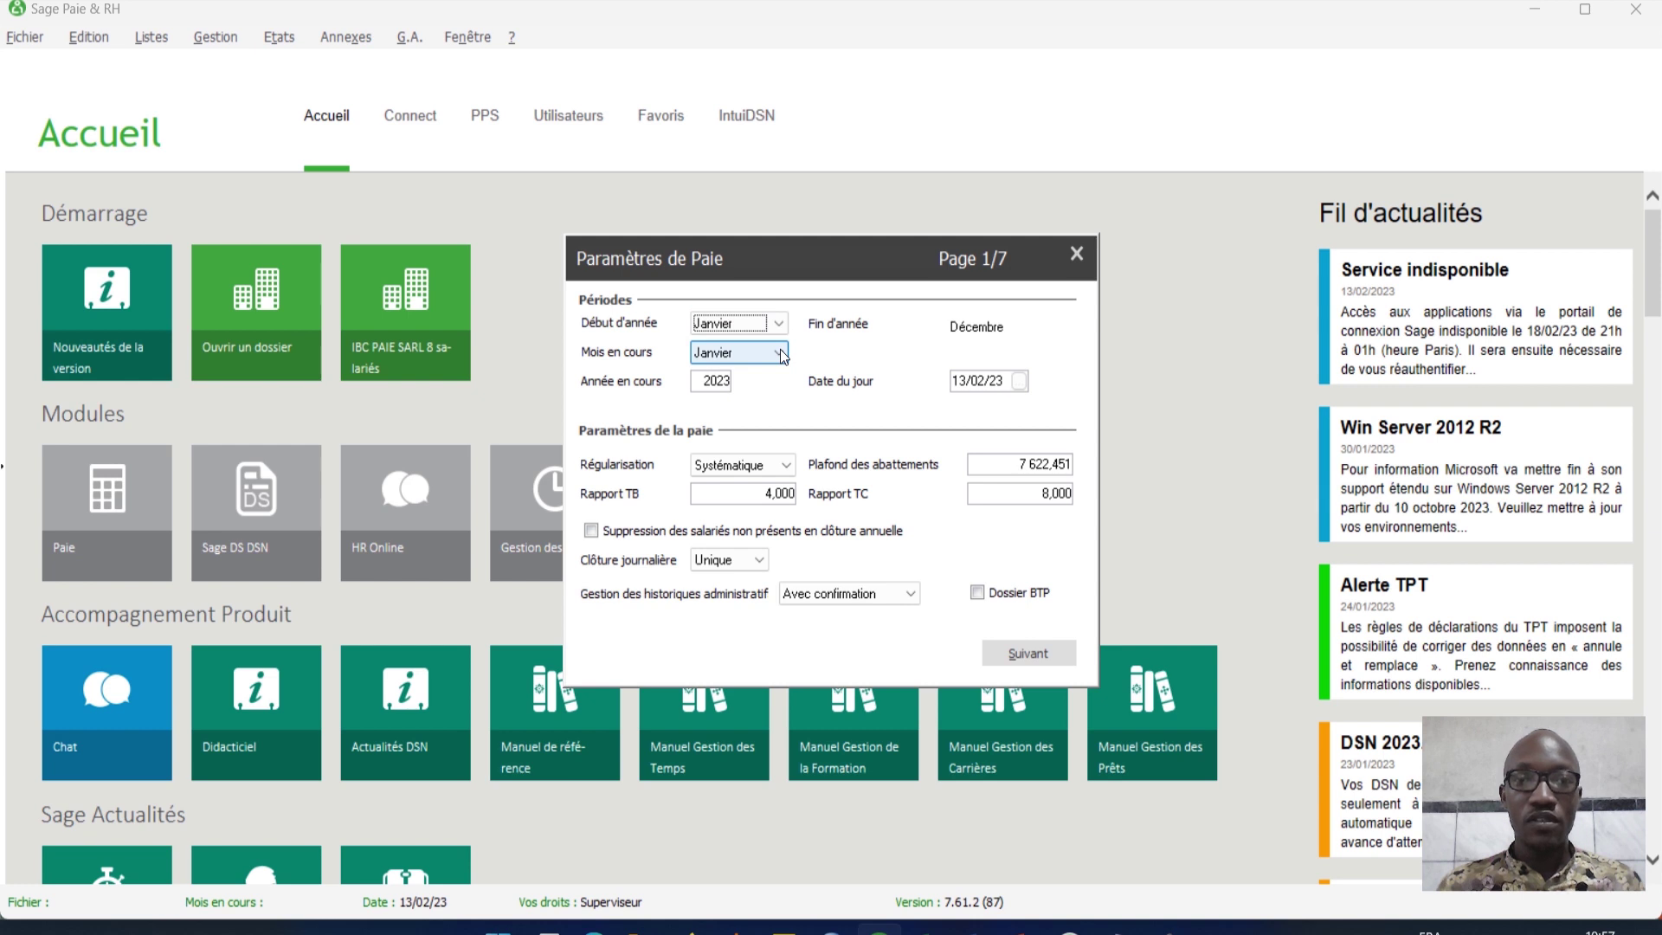
pyautogui.click(781, 352)
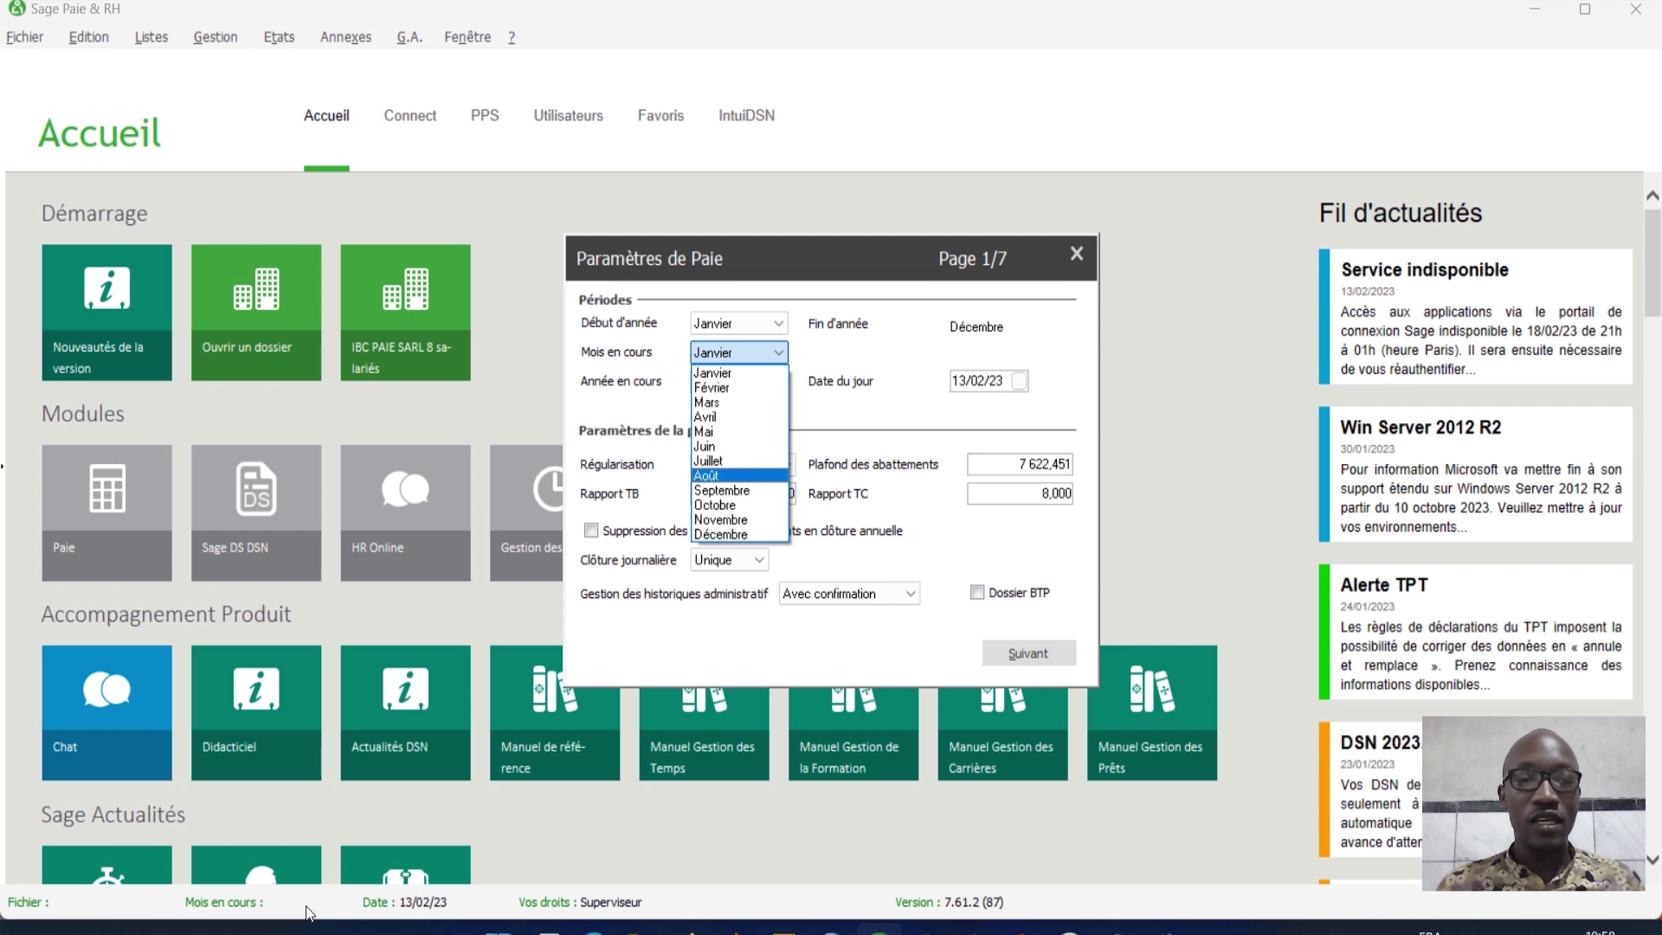
pyautogui.click(732, 395)
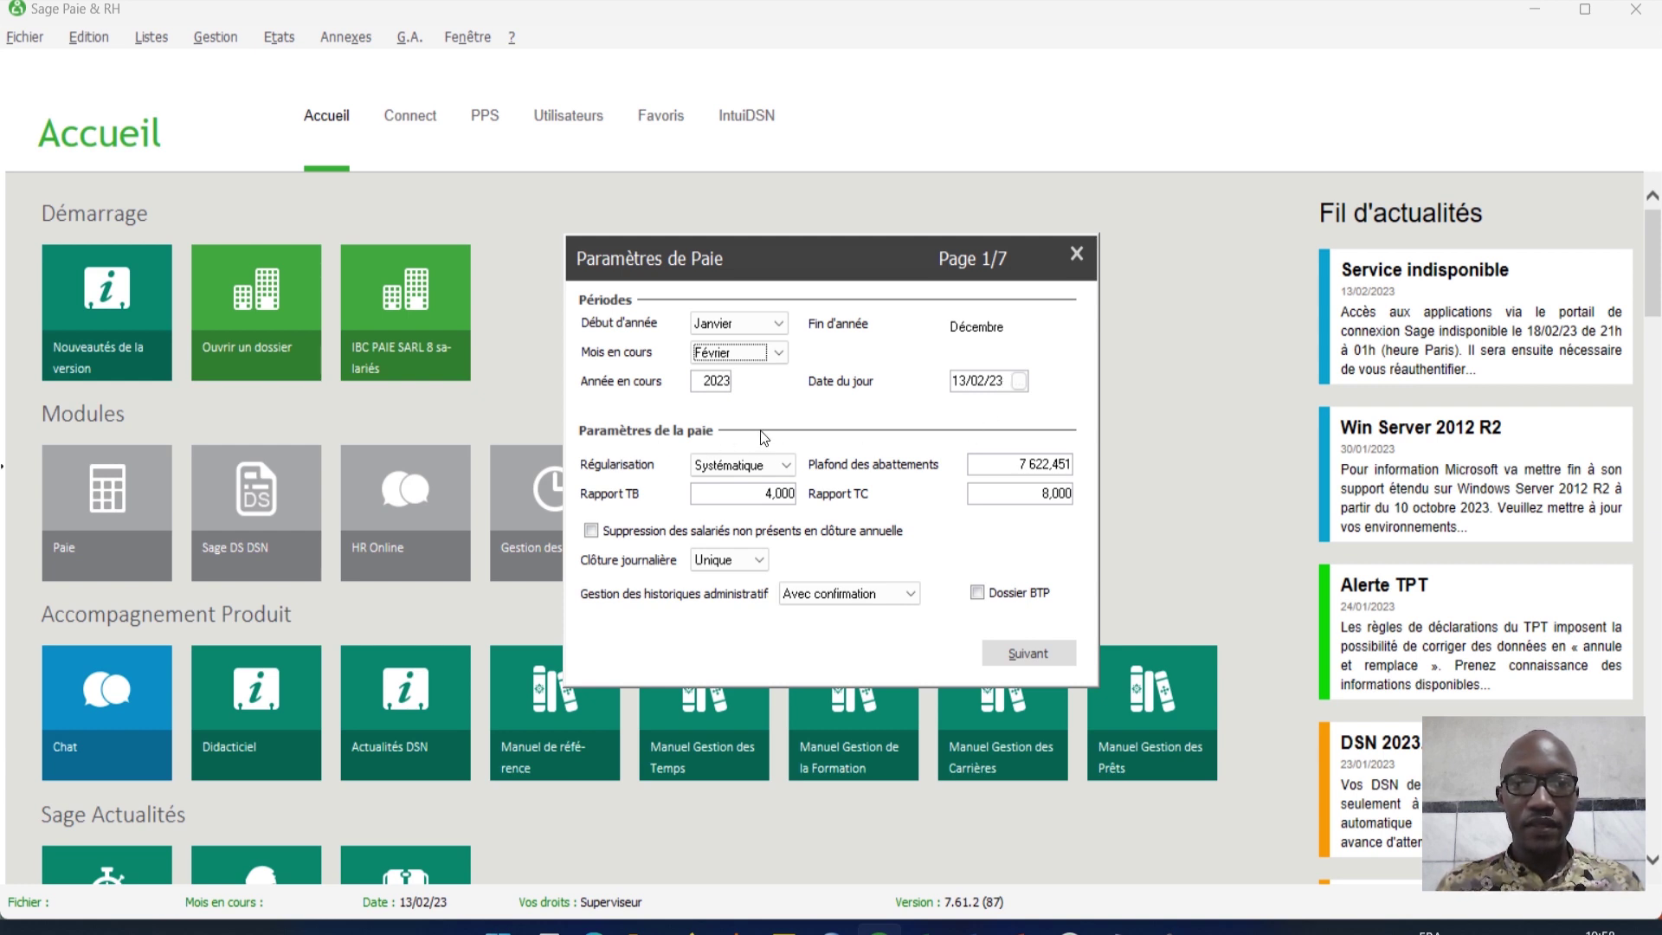
# Step: Keep the Systématique regularisation and set the Plafond des abattements to 0
pyautogui.click(788, 464)
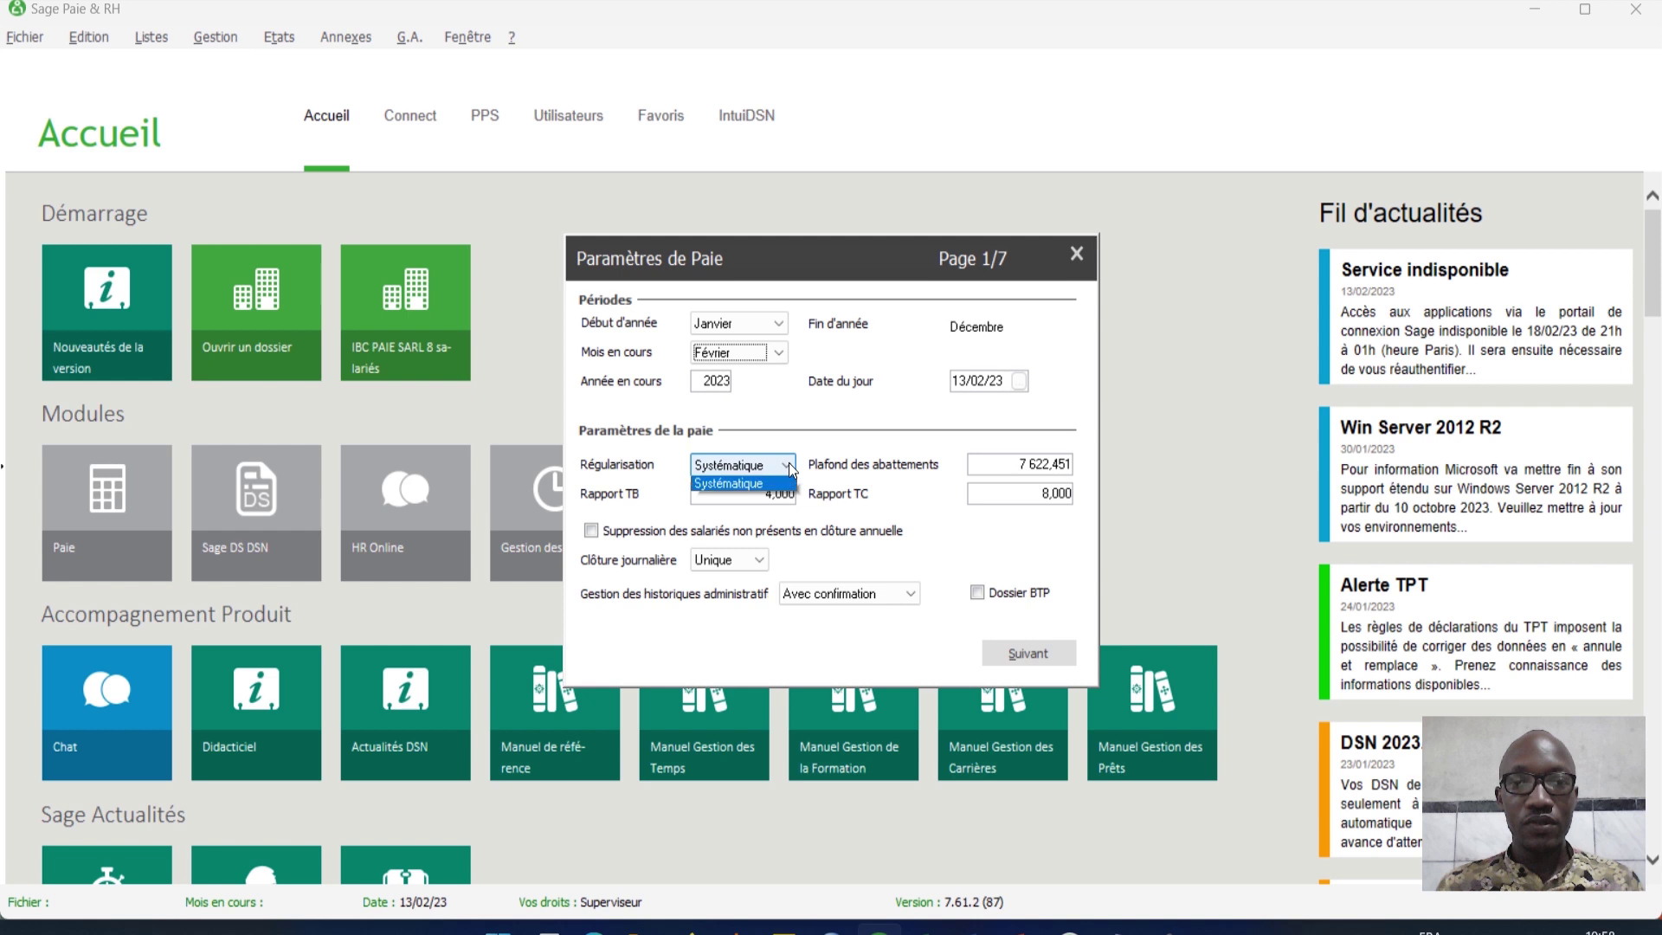
pyautogui.click(787, 462)
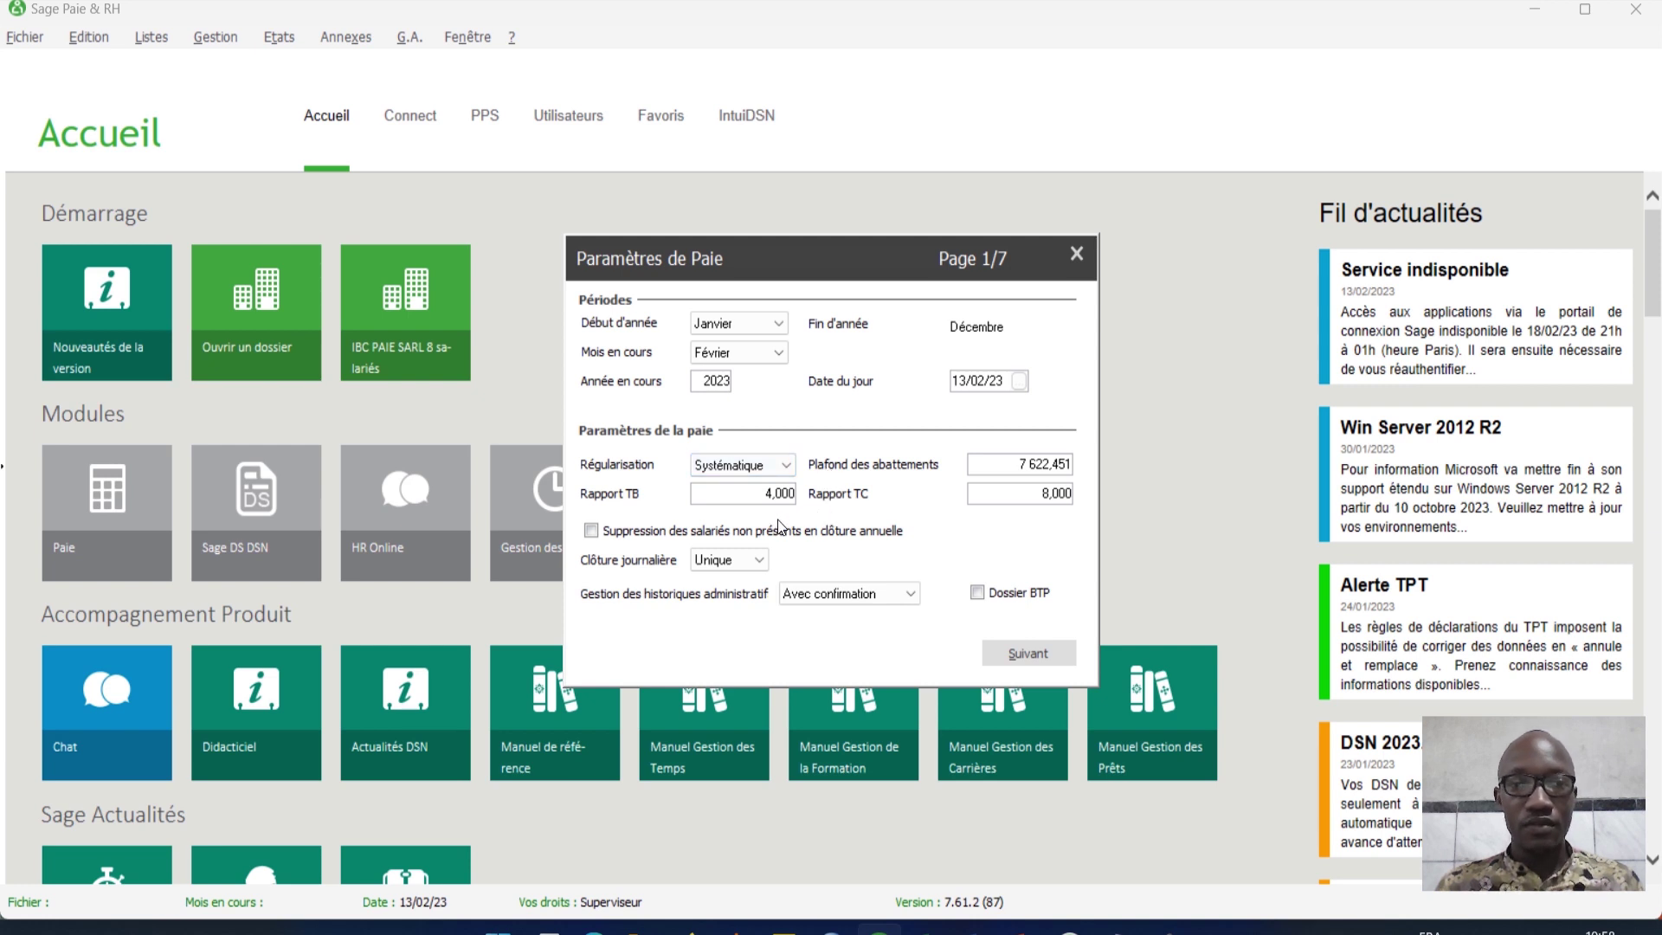
pyautogui.doubleClick(1018, 463)
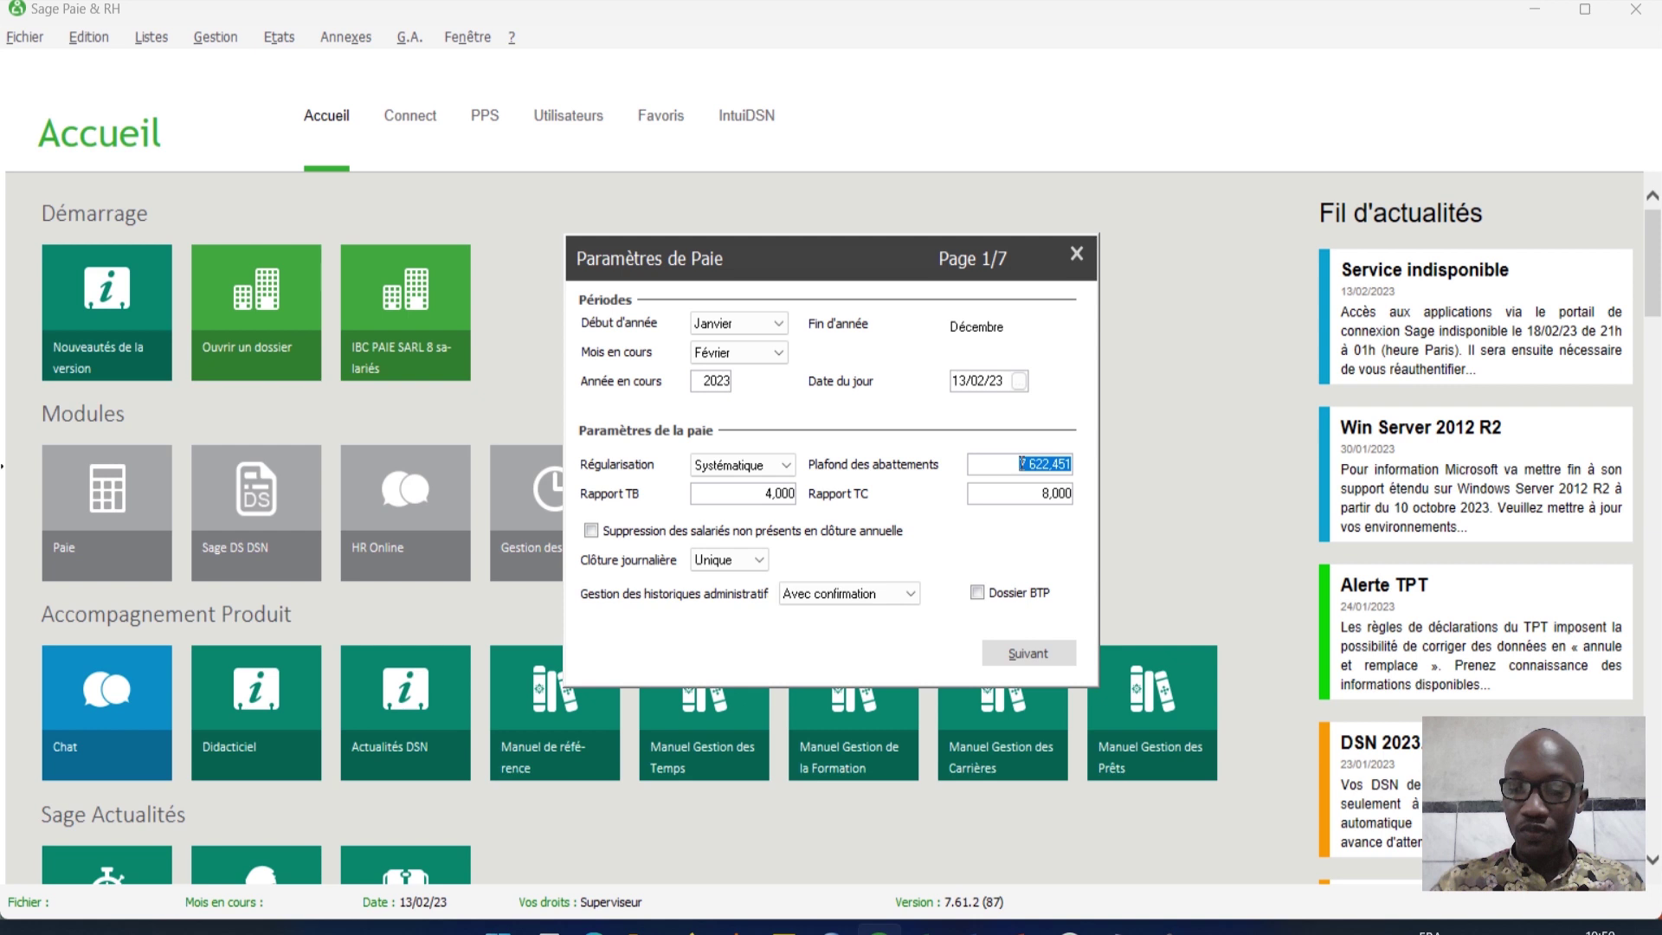
pyautogui.write('0')
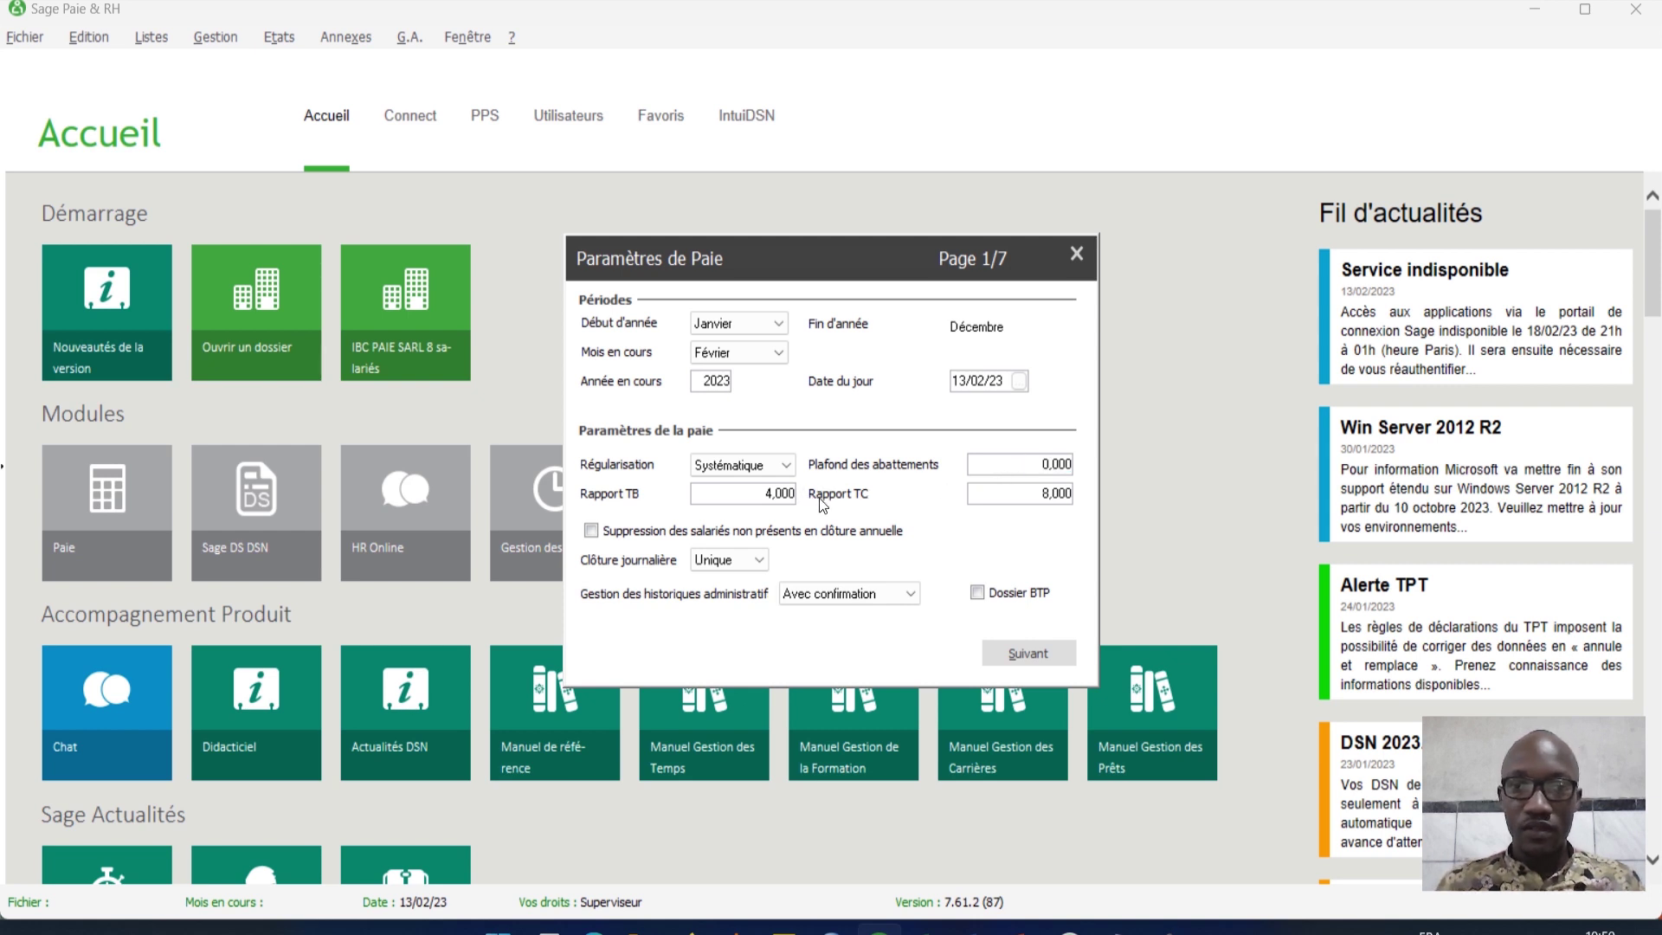
# Step: Keep the TB and TC ratios, Unique daily closing and Avec confirmation for administrative histories, and continue to page 2 of the payroll parameters
pyautogui.doubleClick(1049, 493)
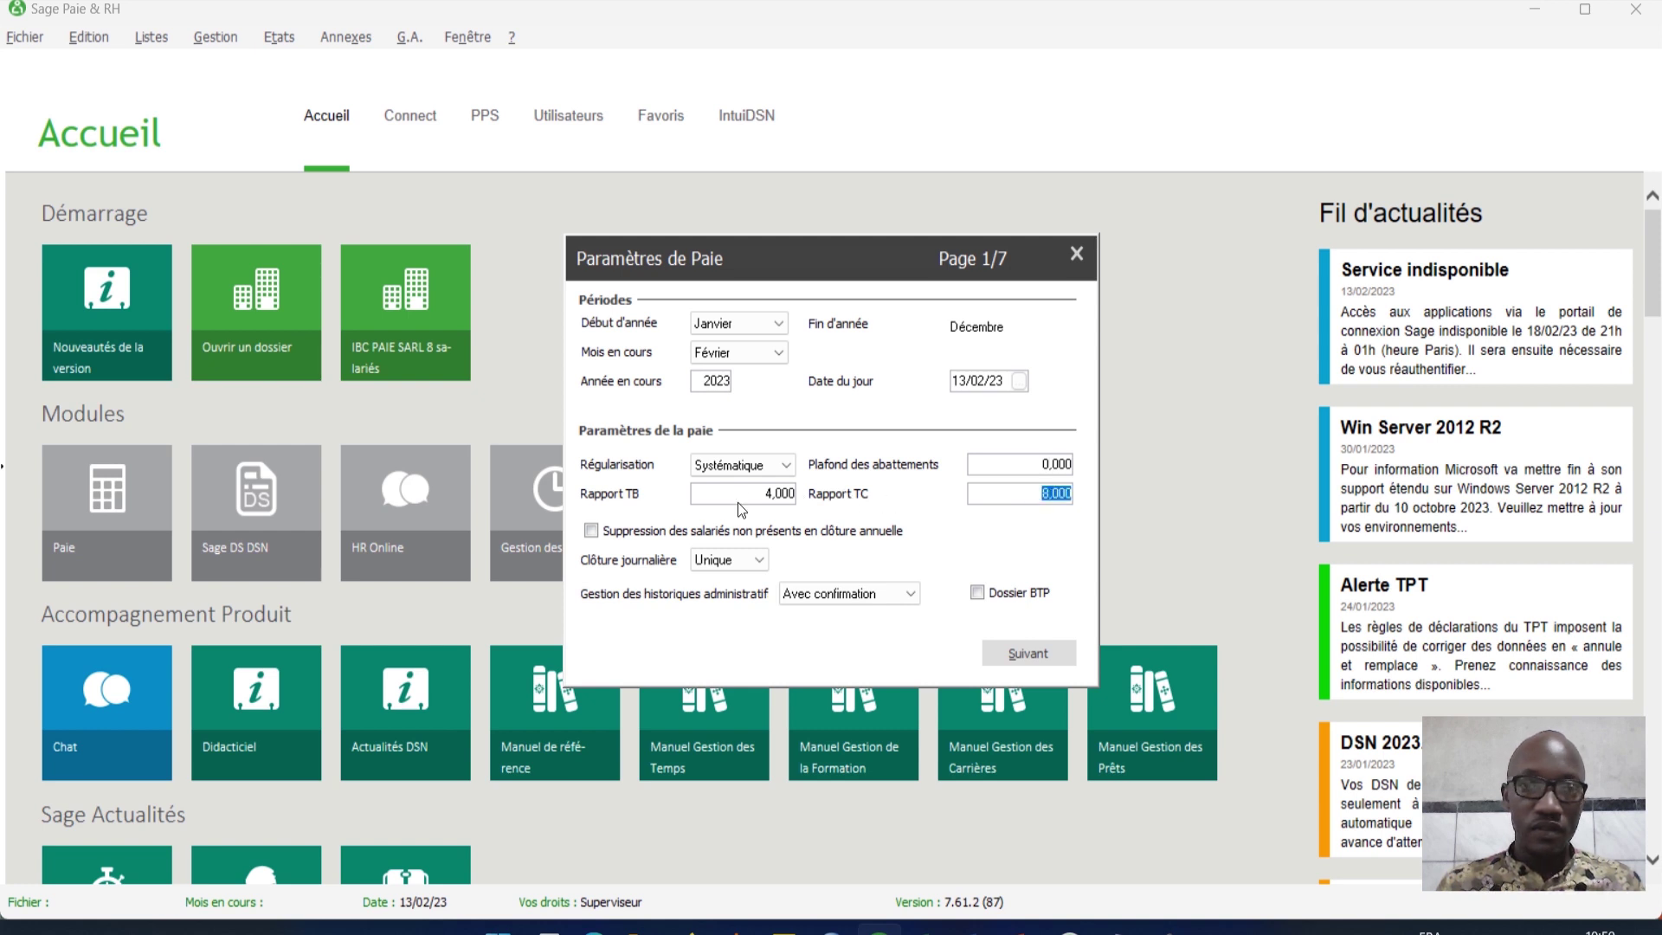
pyautogui.doubleClick(779, 493)
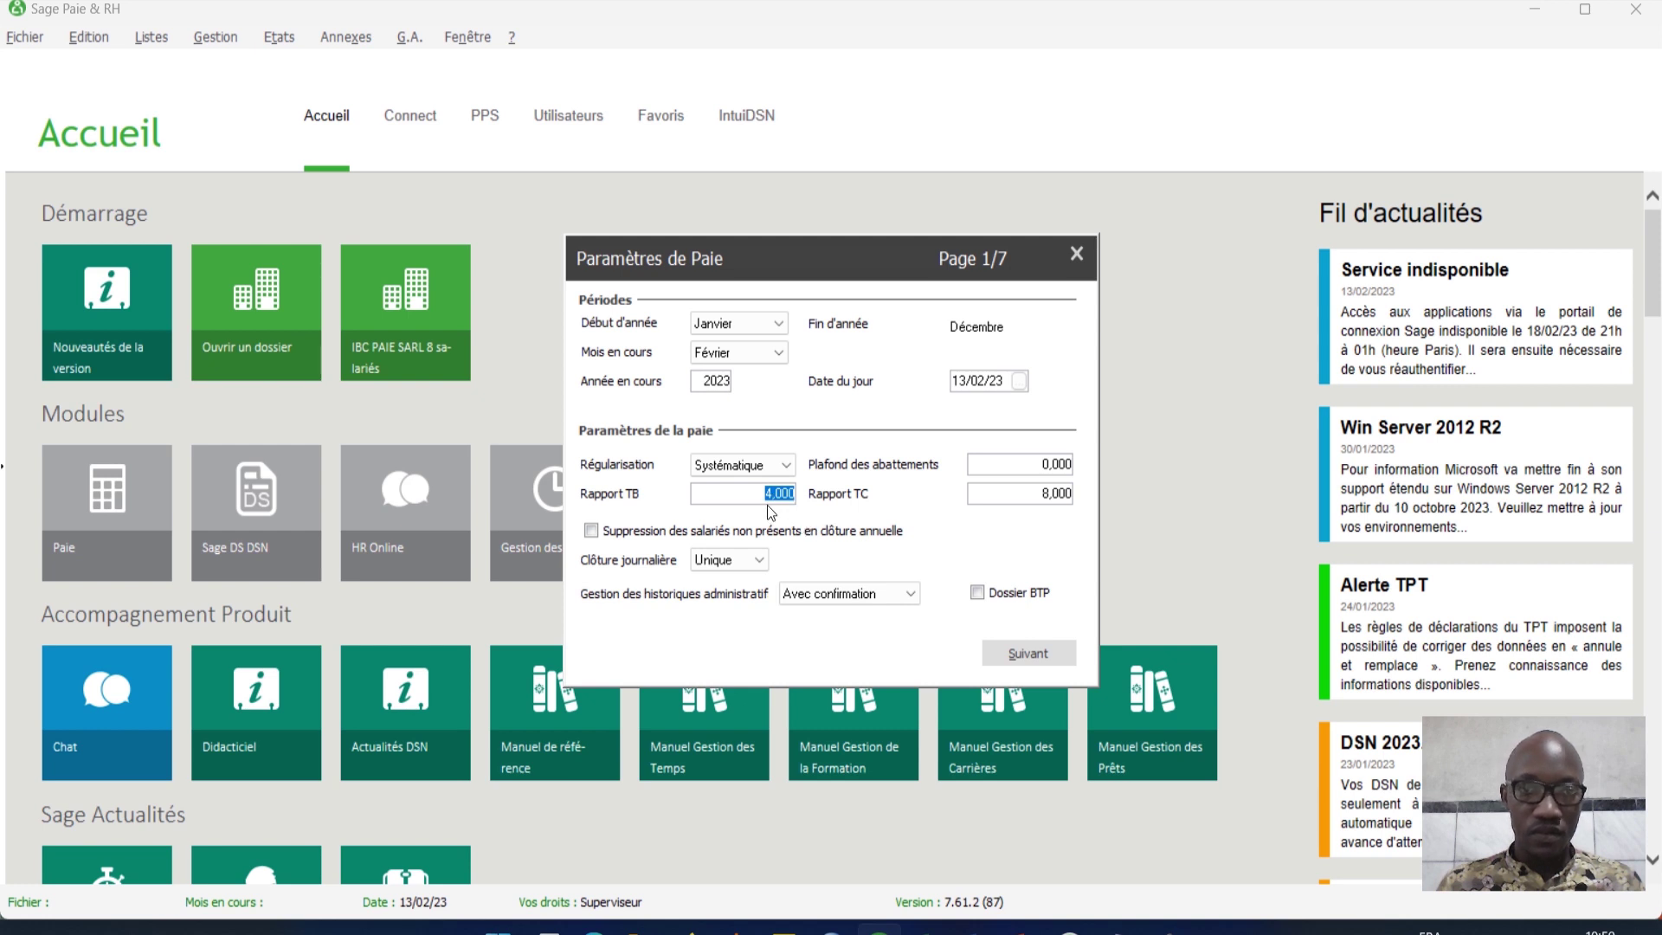
pyautogui.doubleClick(1045, 494)
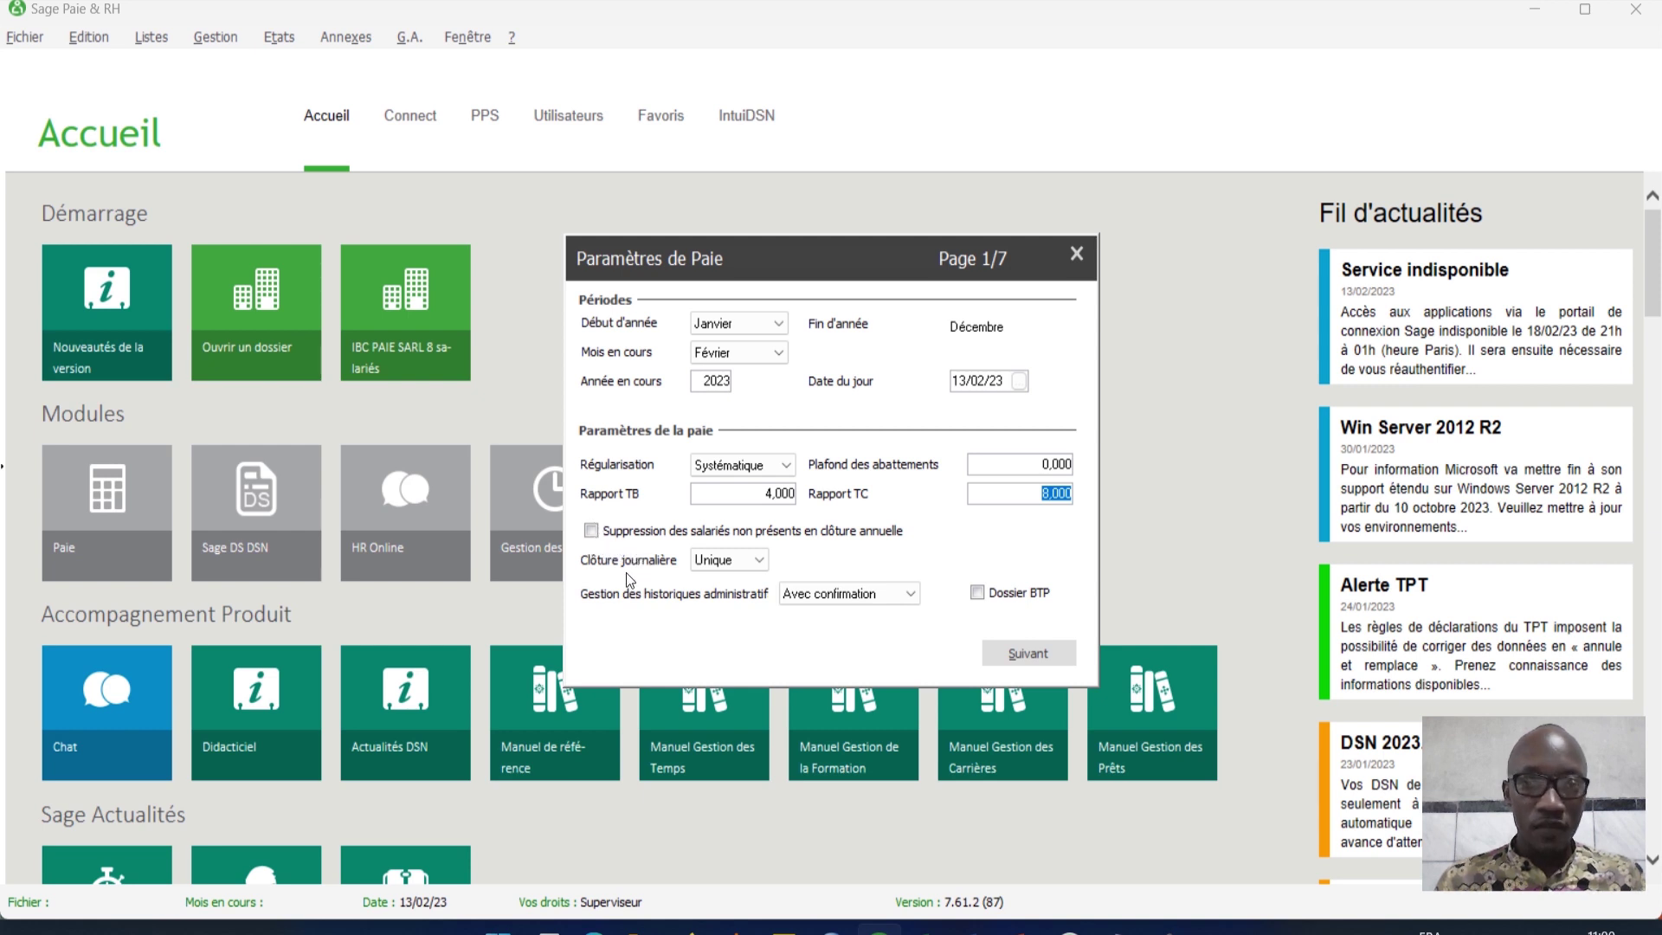
pyautogui.click(766, 564)
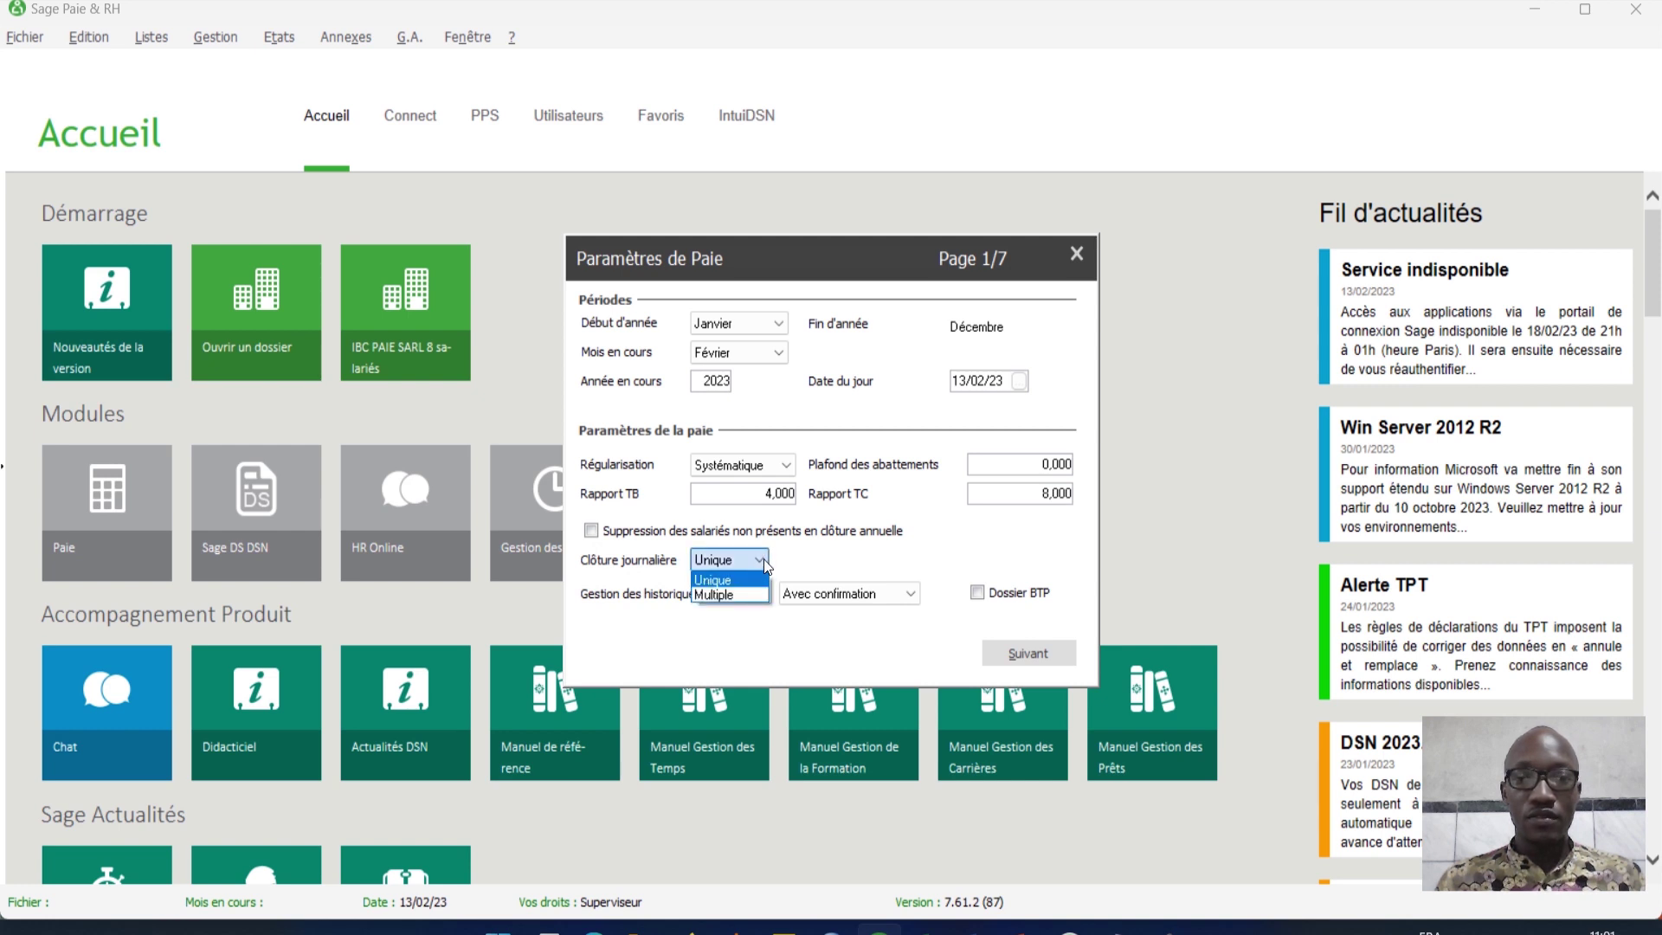
pyautogui.click(765, 564)
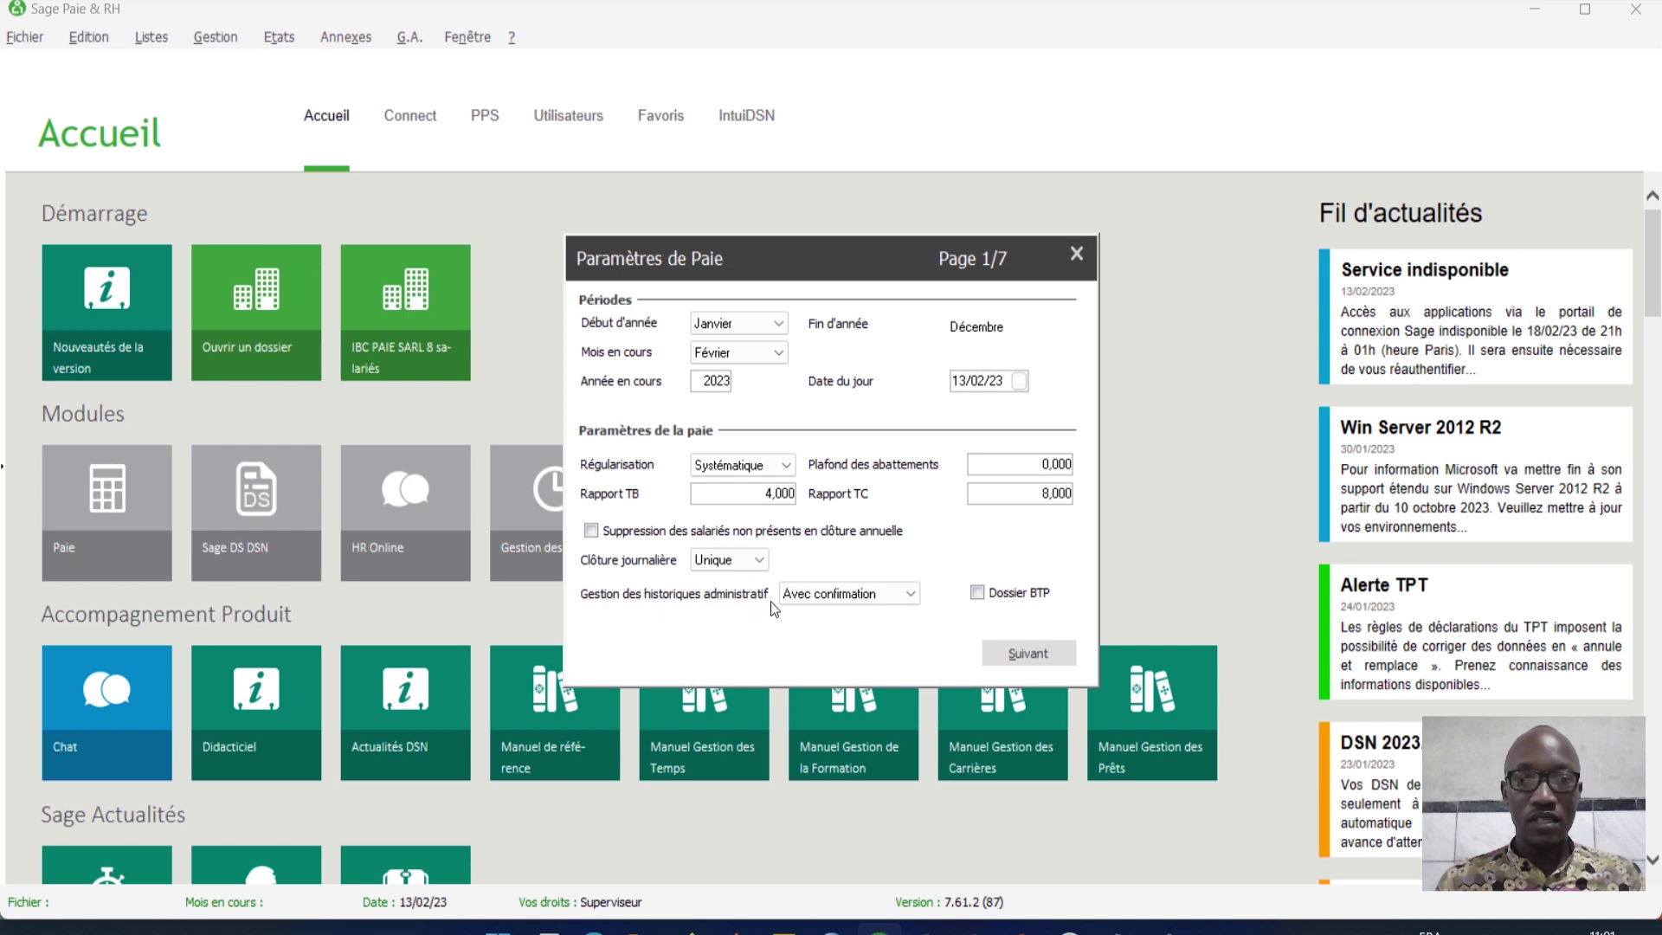
pyautogui.click(911, 595)
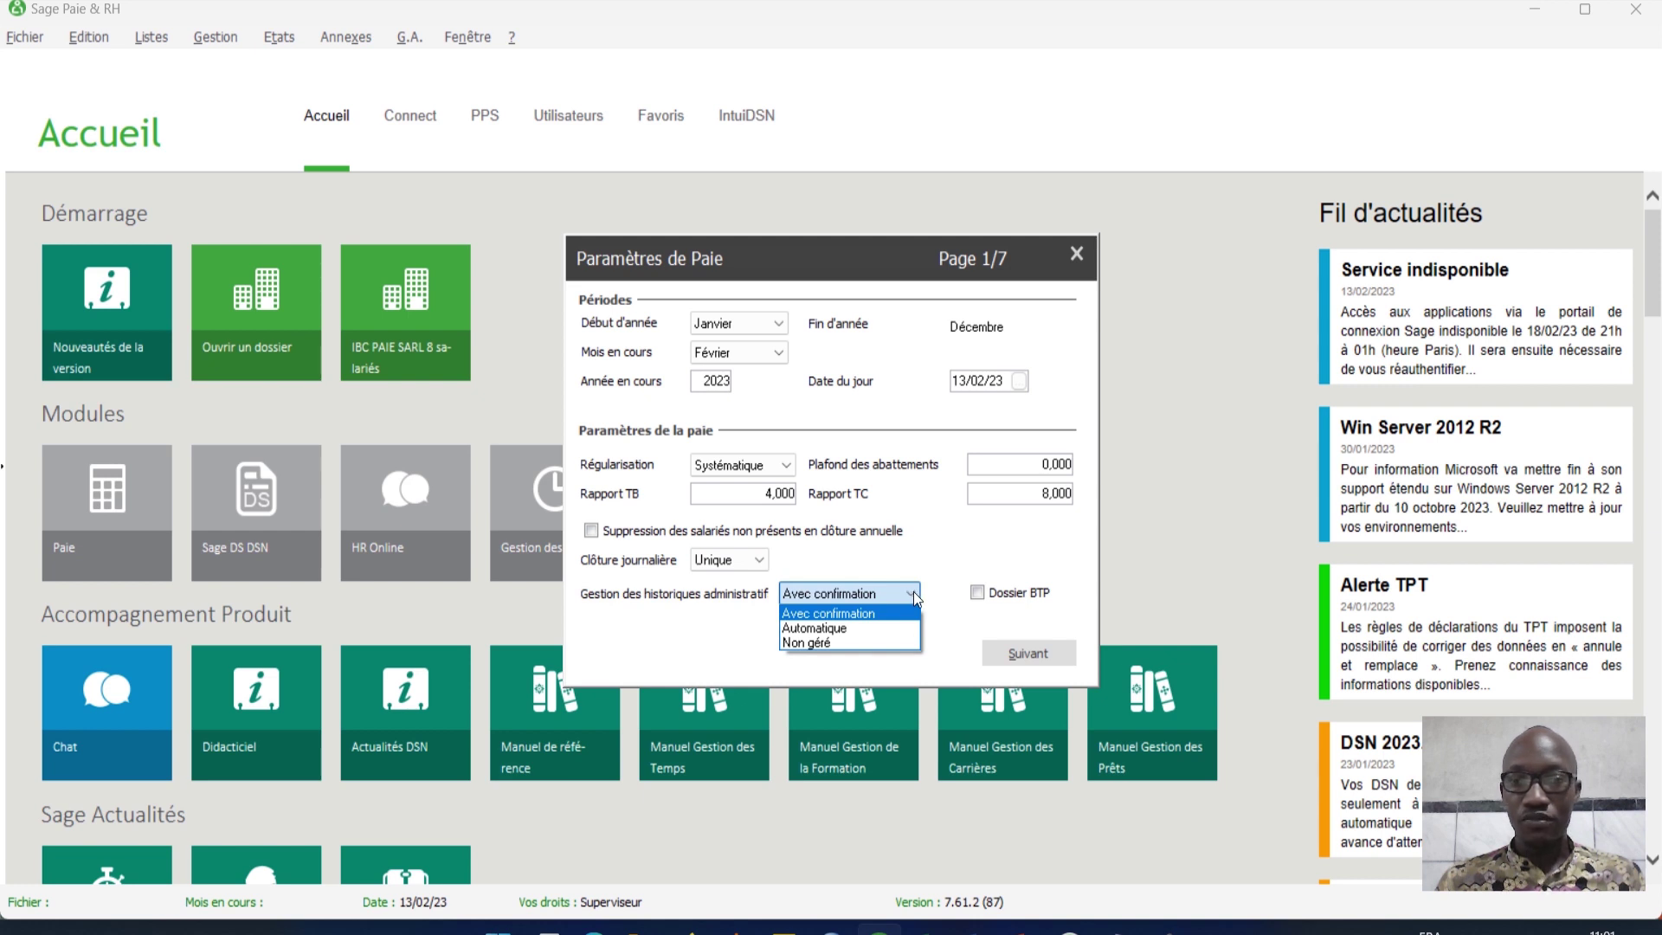
pyautogui.click(913, 594)
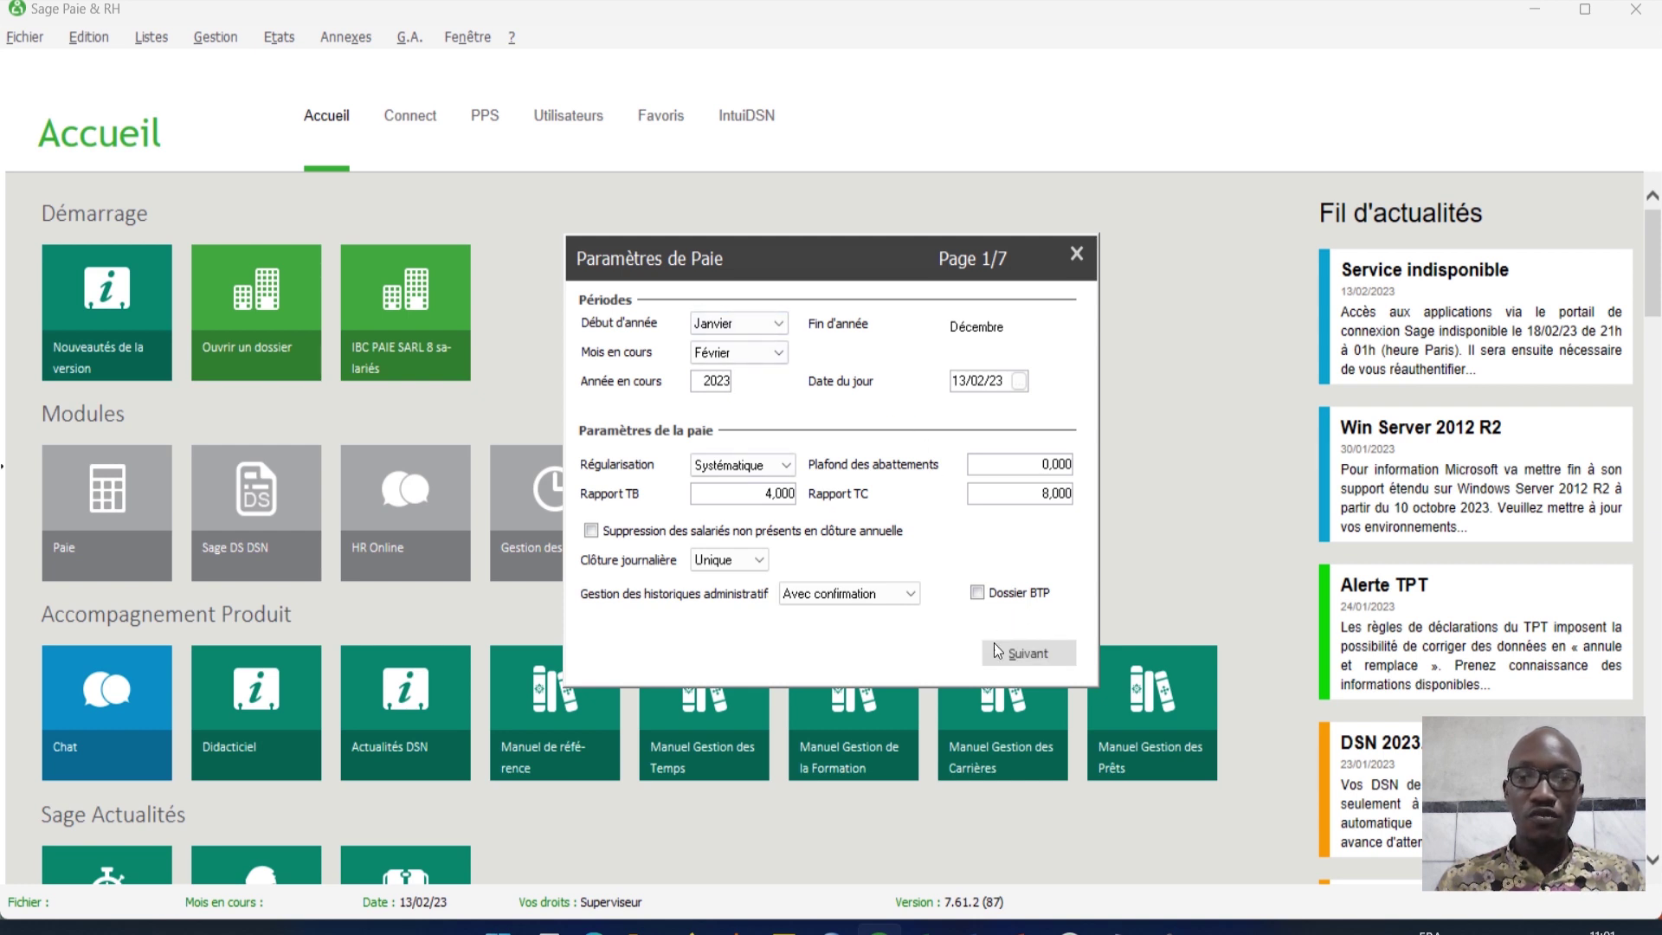
pyautogui.click(1016, 659)
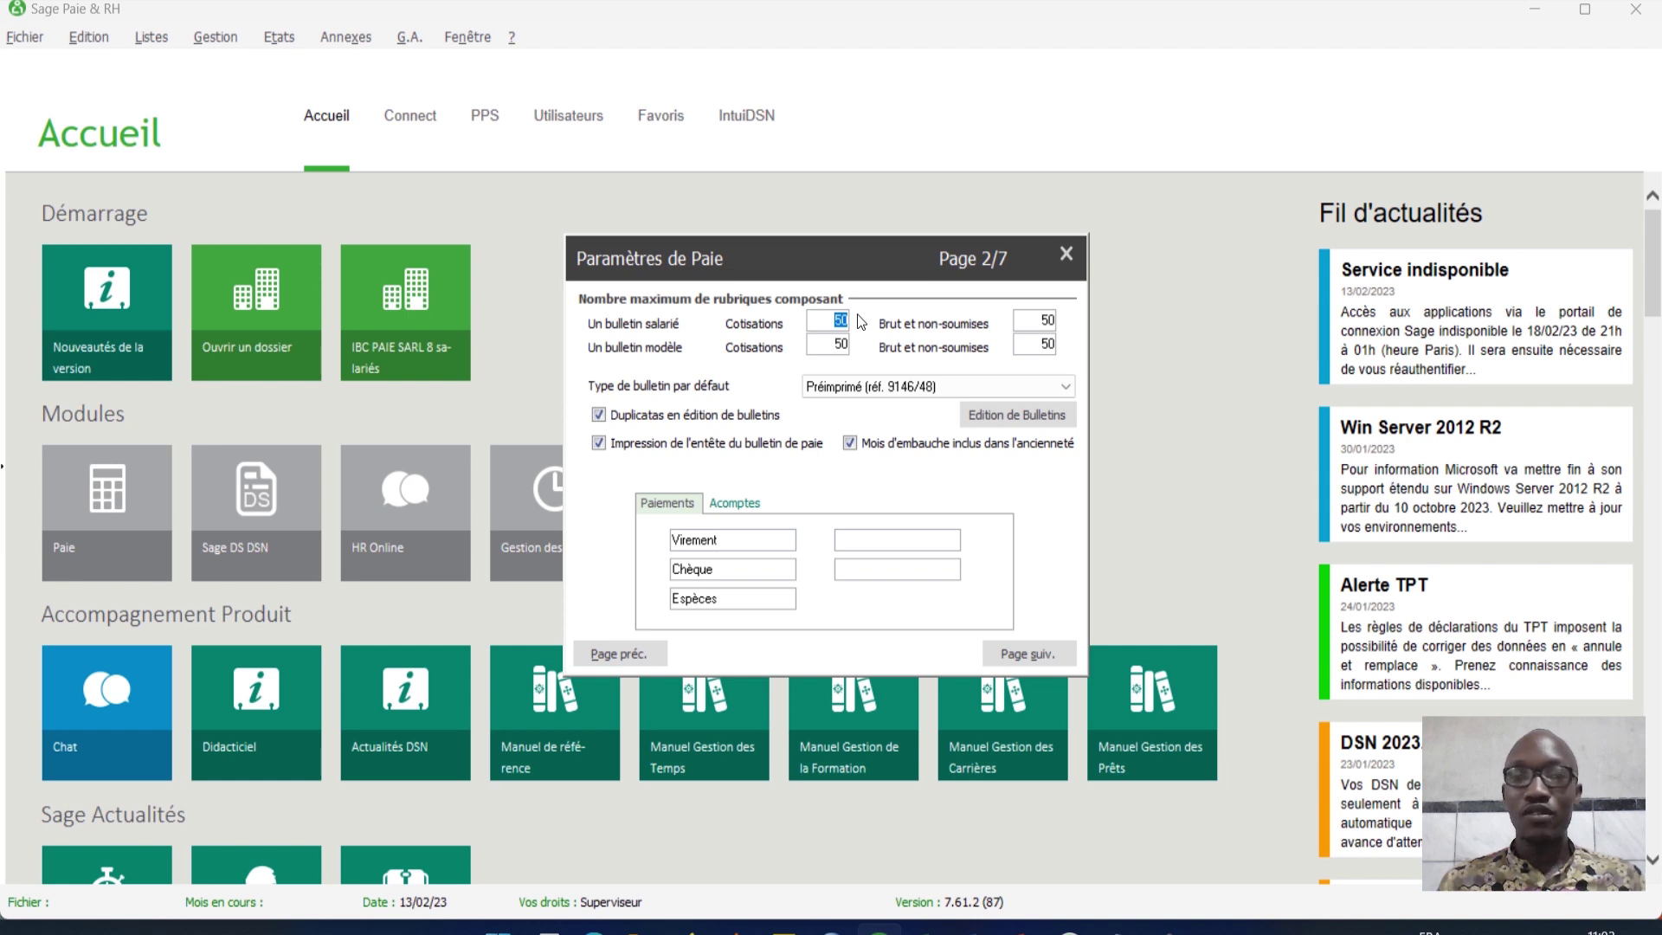
# Step: Set the maximum number of Cotisations rubriques to 100 for both the employee bulletin and the model bulletin
pyautogui.click(836, 320)
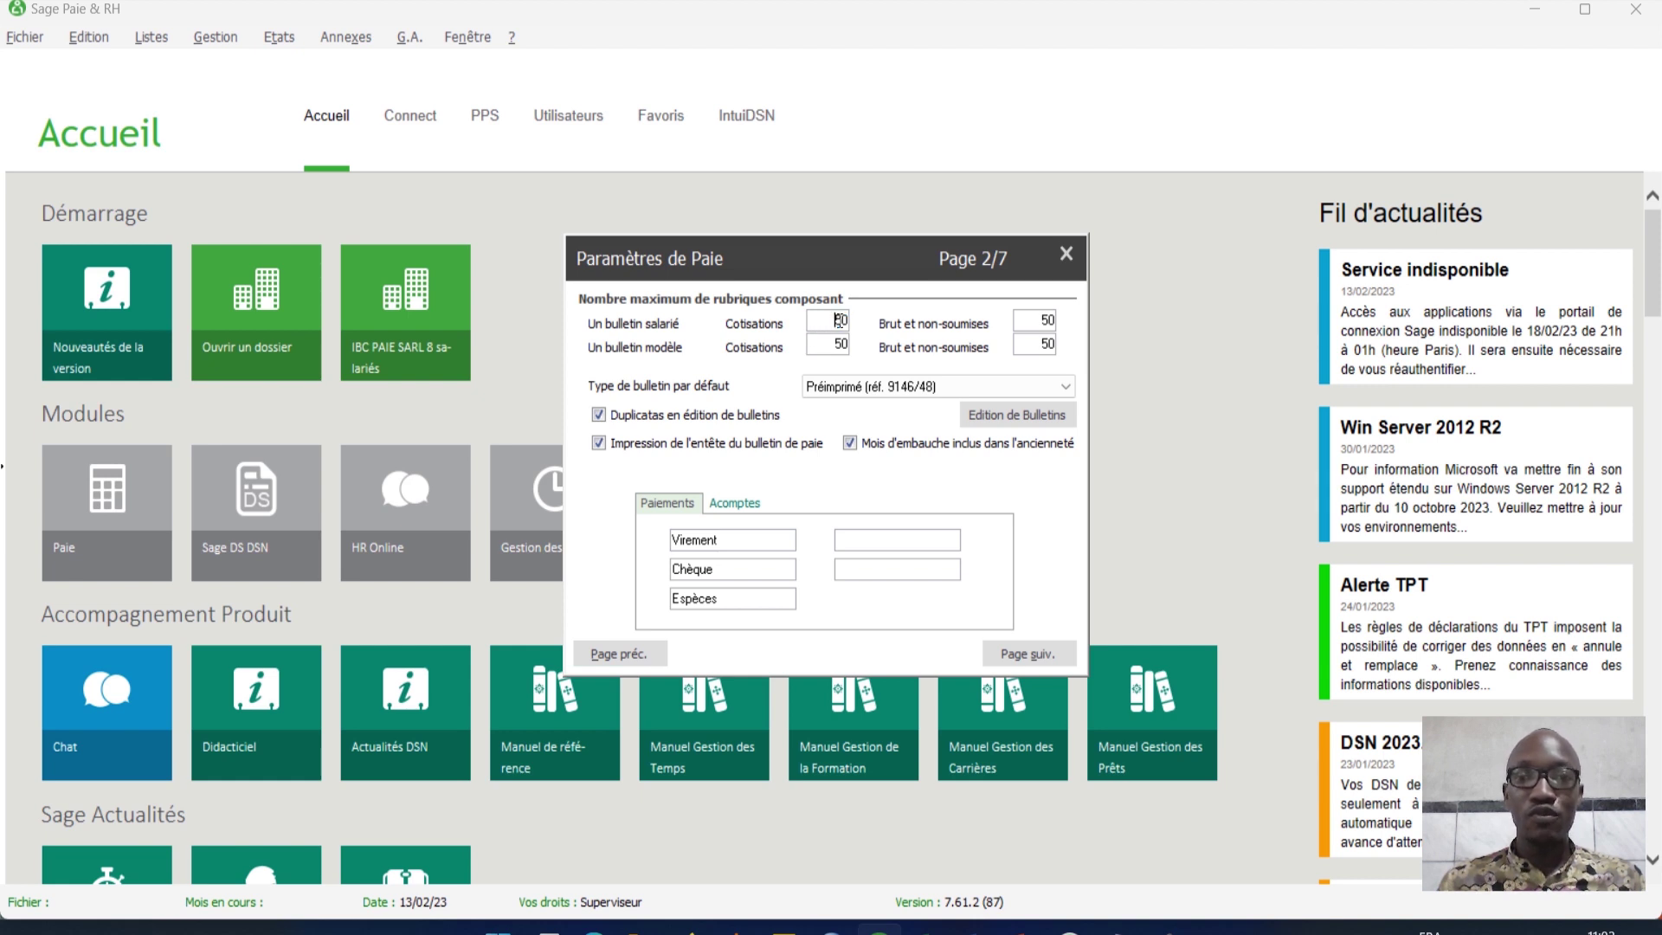
pyautogui.press('BackSpace')
pyautogui.press('BackSpace')
pyautogui.write('100')
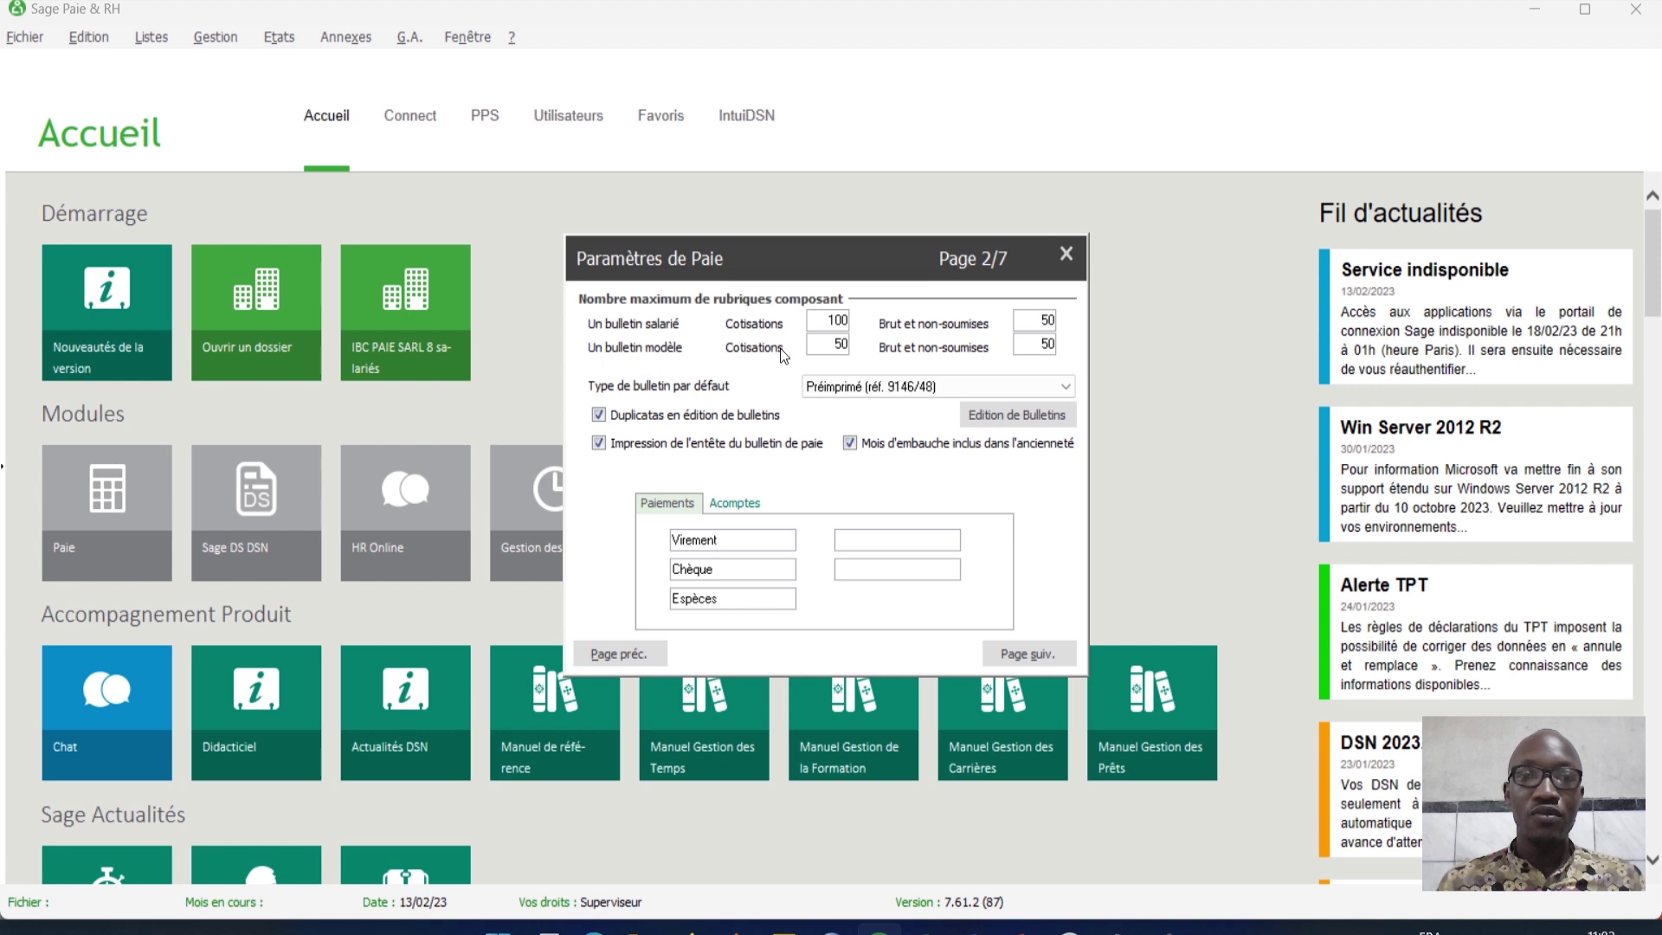
pyautogui.doubleClick(844, 343)
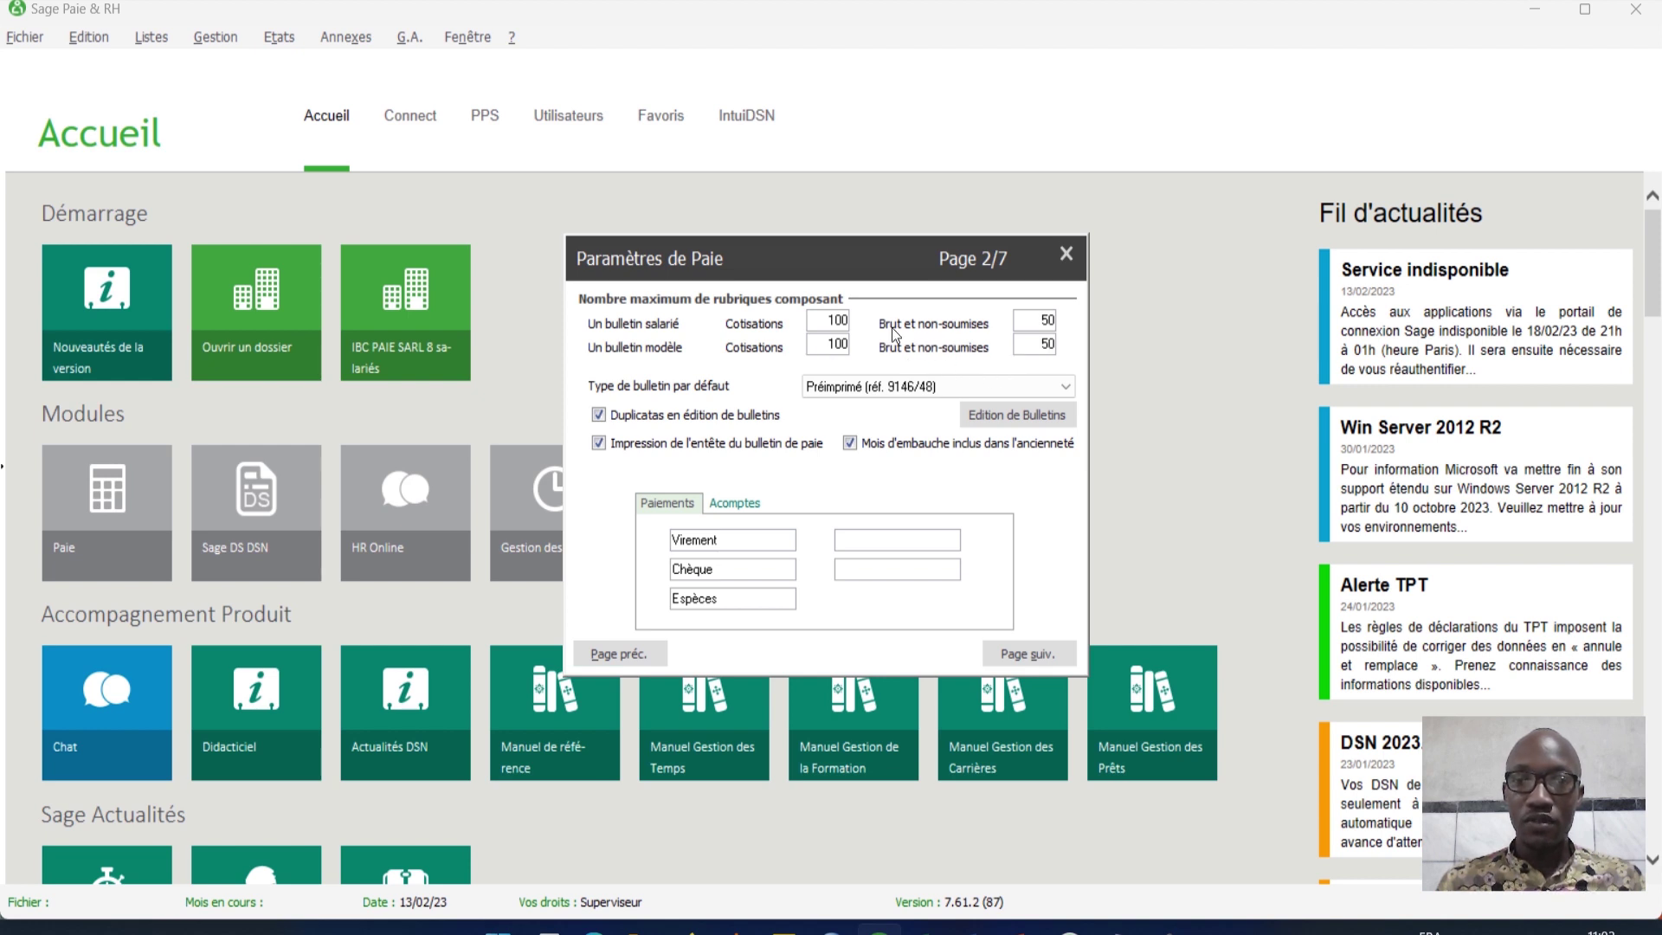
# Step: Set the Brut et non-soumises maximum to 100 for both bulletins and keep Préimprimé (réf. 9146/48) as the default bulletin type
pyautogui.doubleClick(1050, 321)
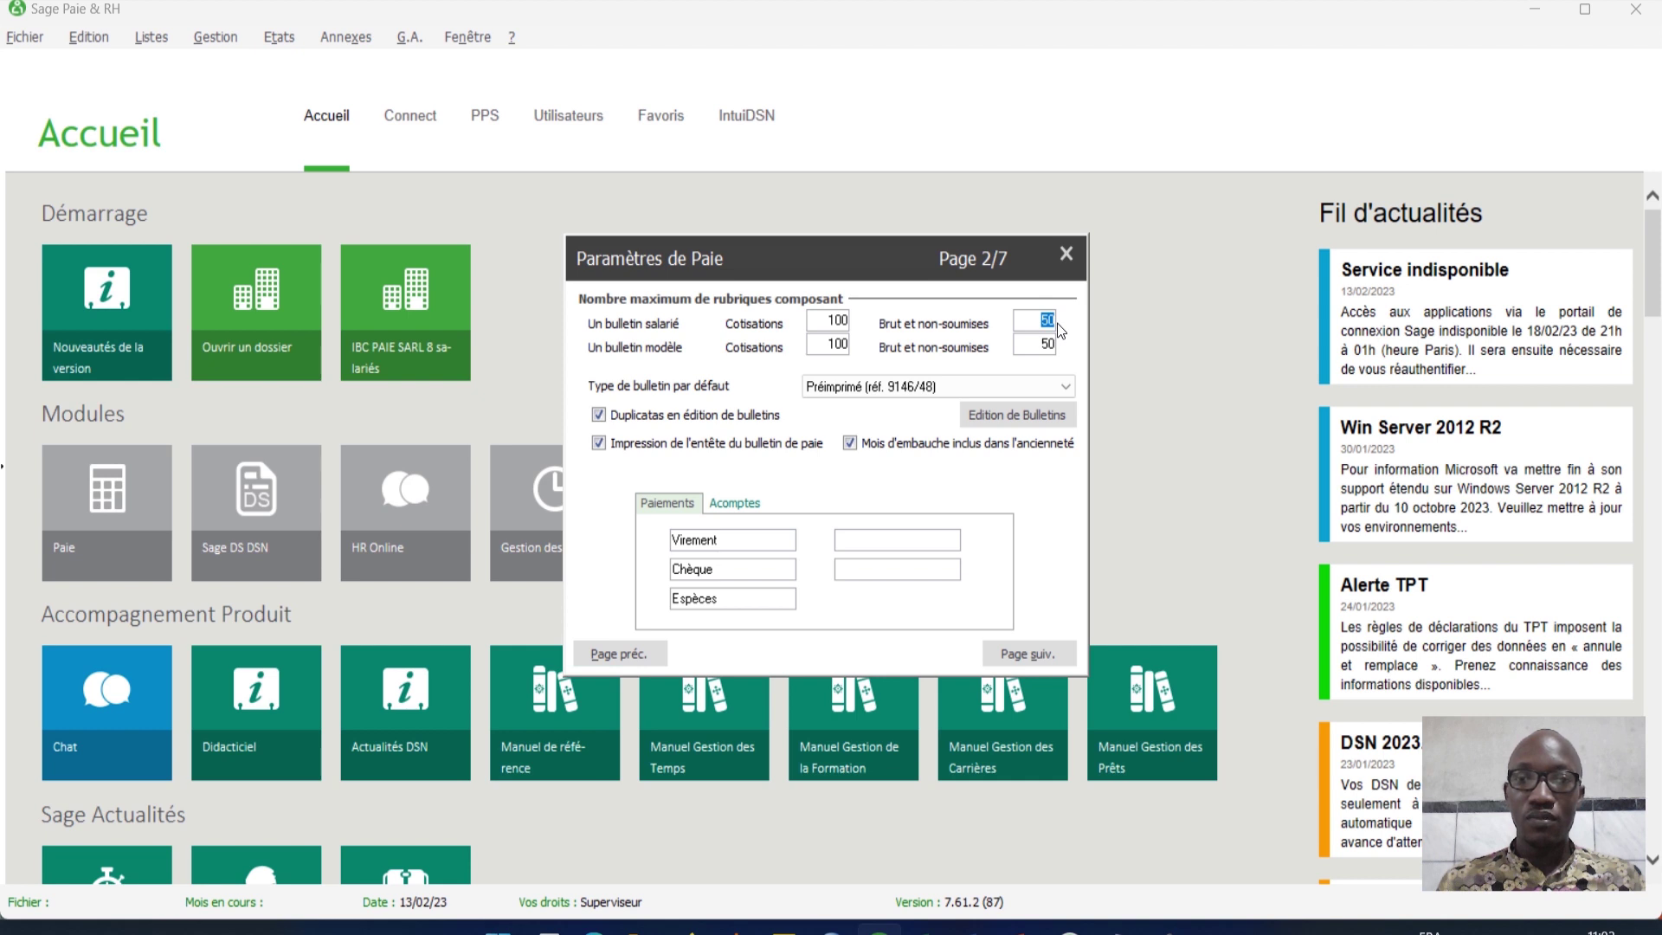
pyautogui.write('10')
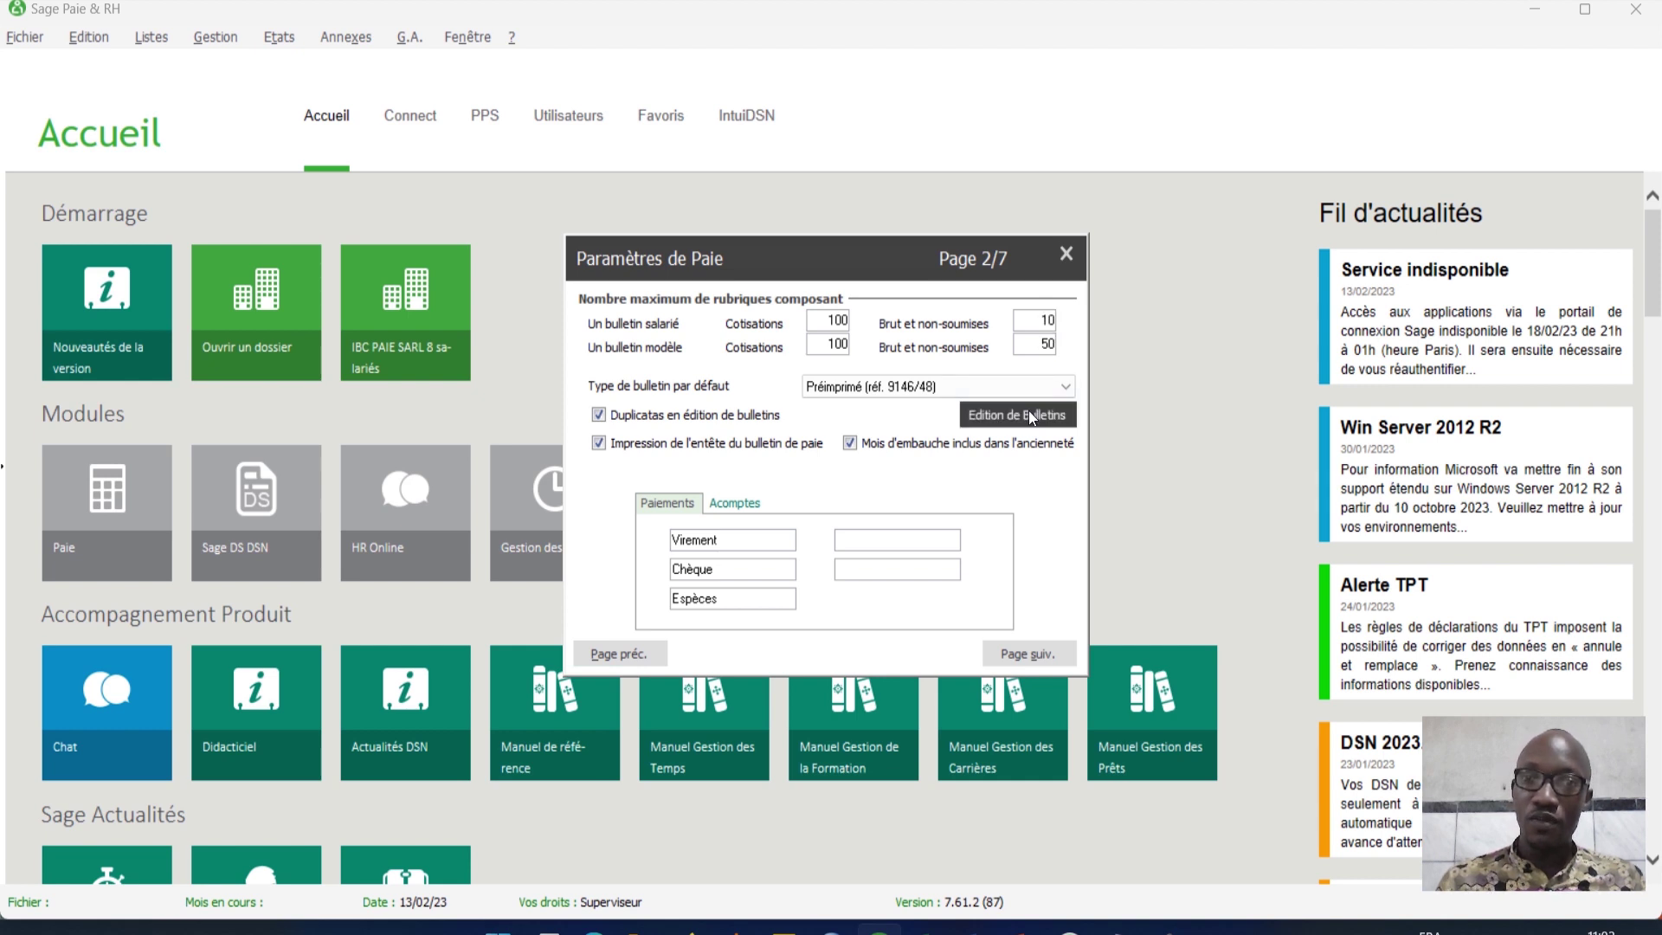
pyautogui.write('0')
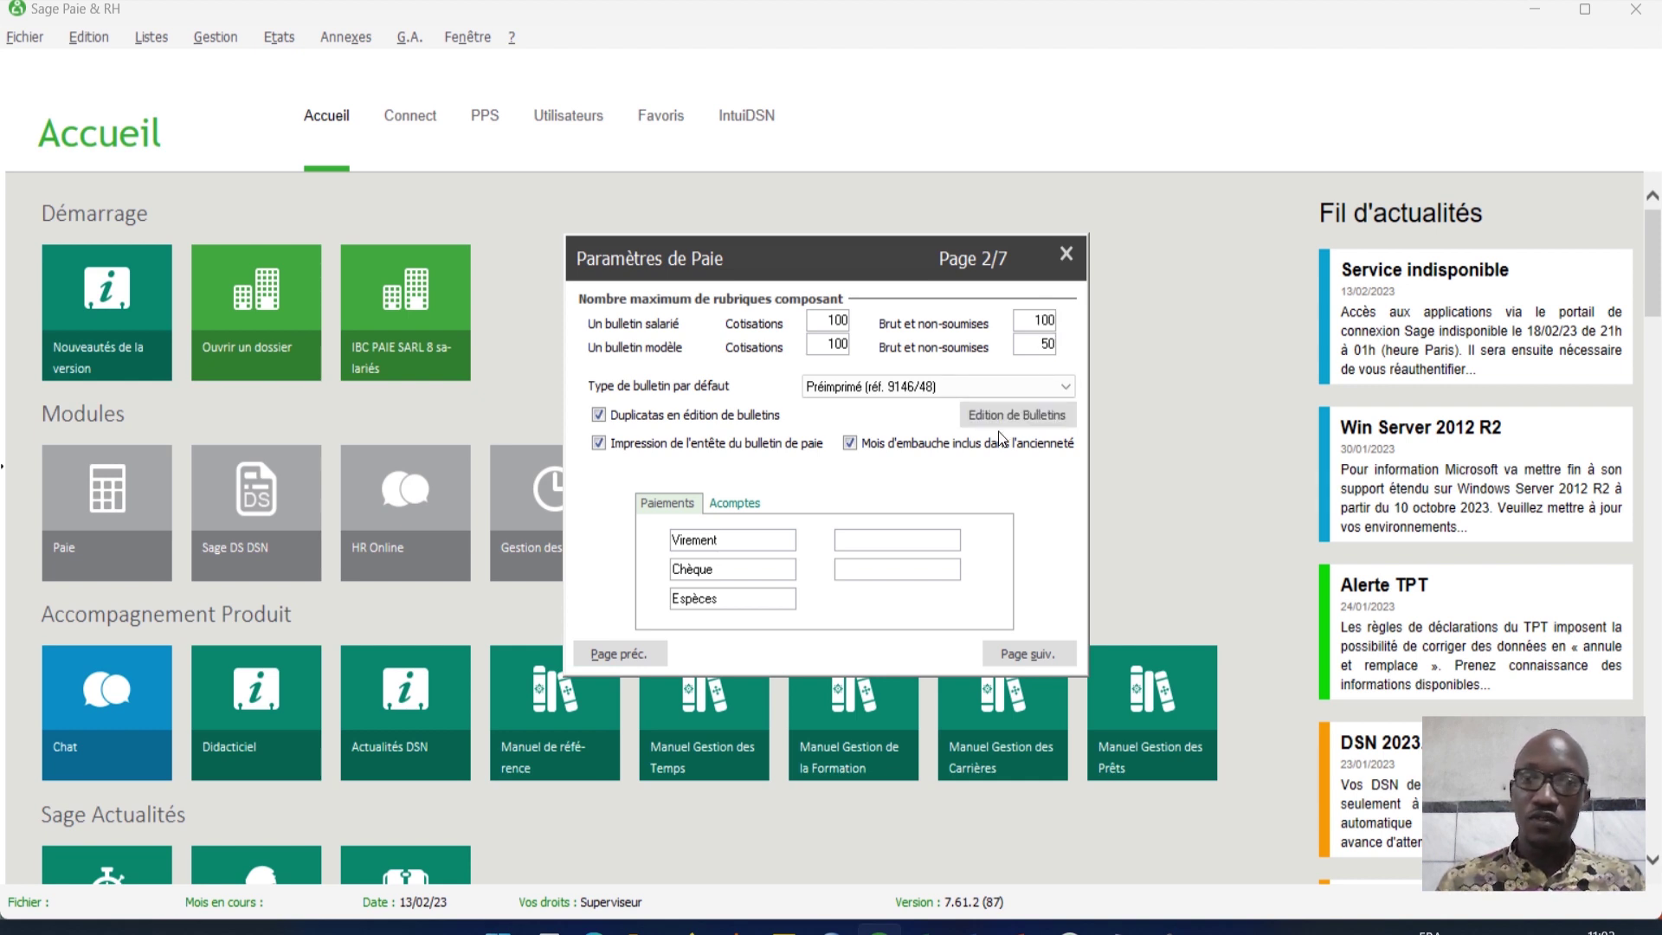
pyautogui.doubleClick(1050, 343)
pyautogui.write('100')
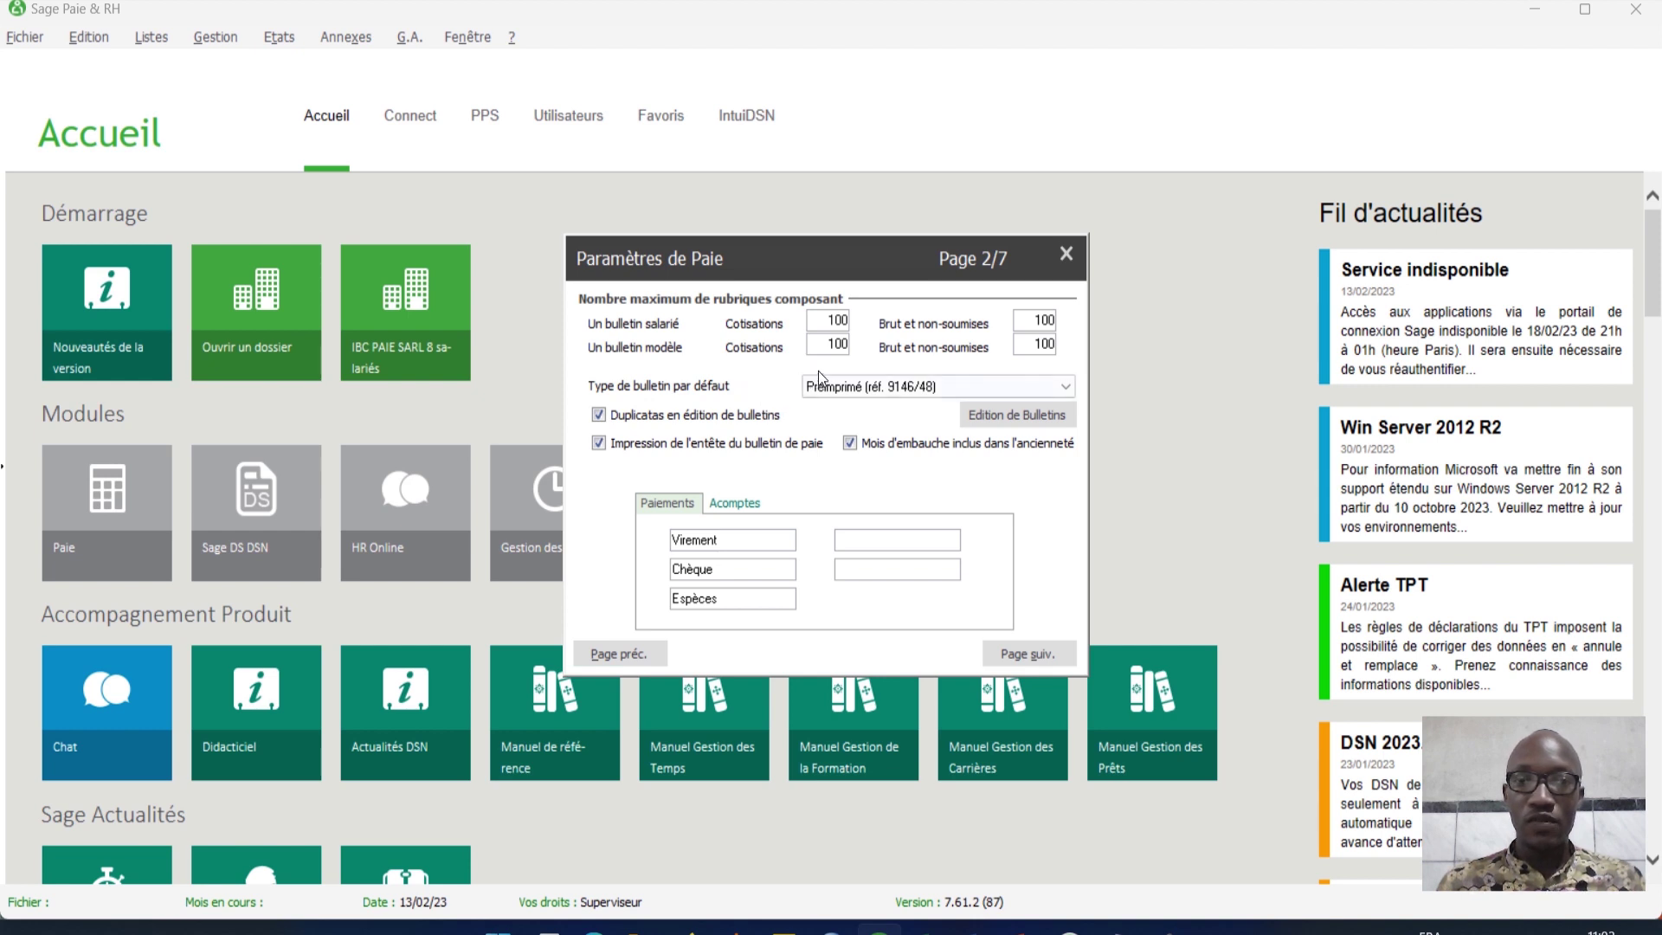
pyautogui.click(1066, 387)
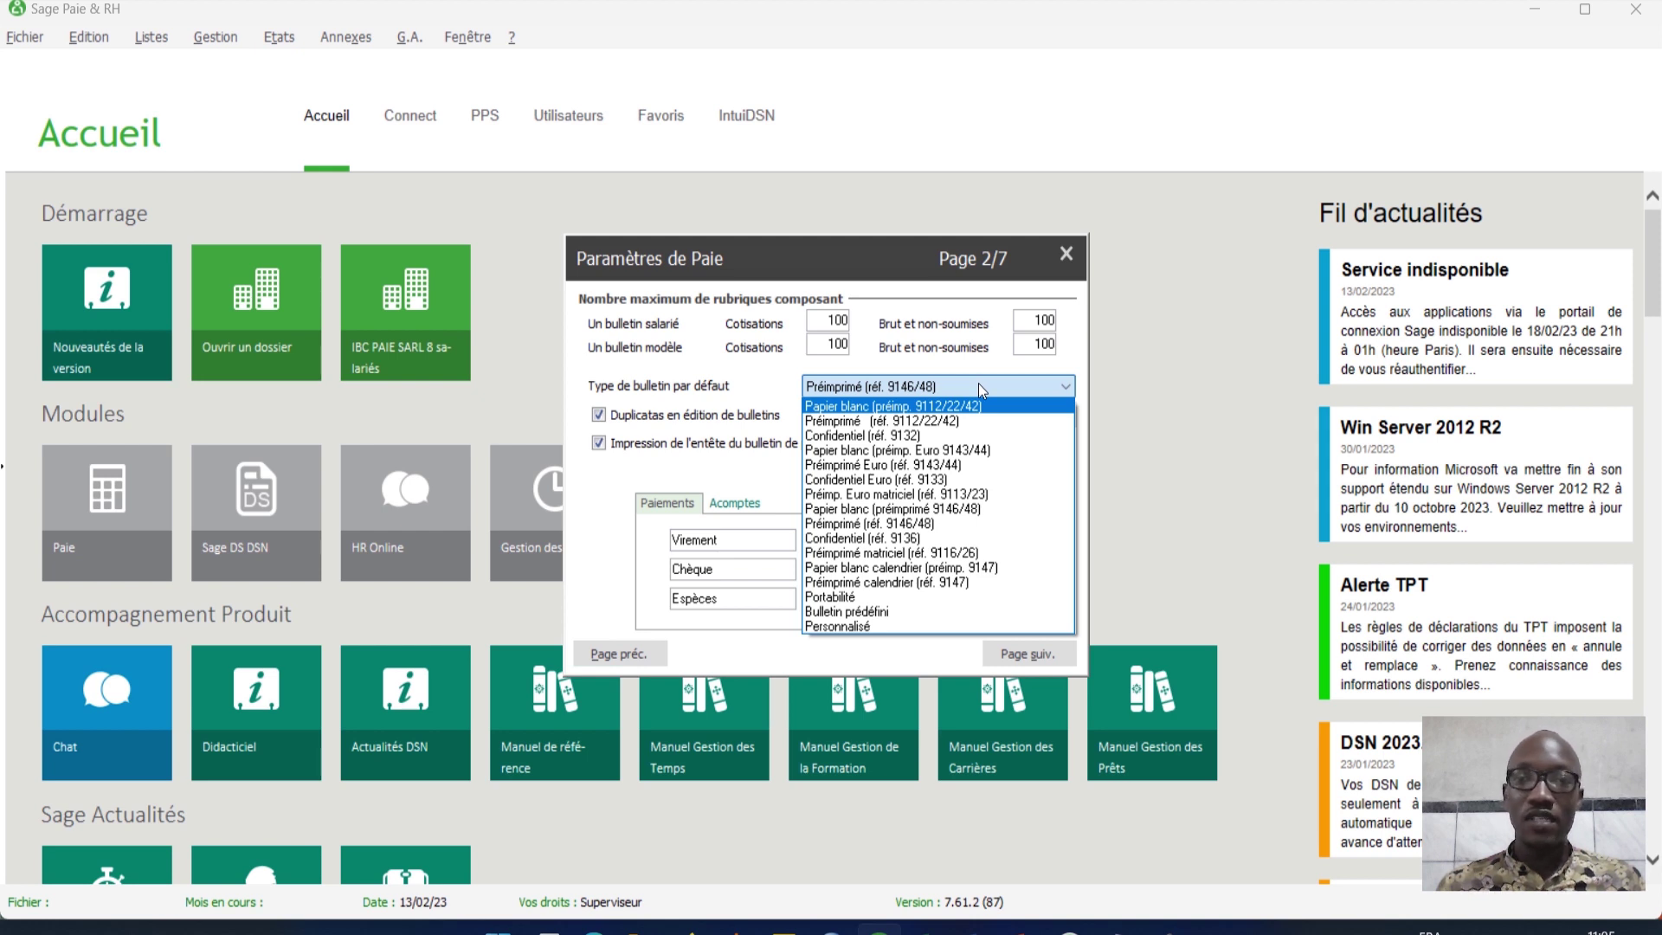
pyautogui.click(978, 382)
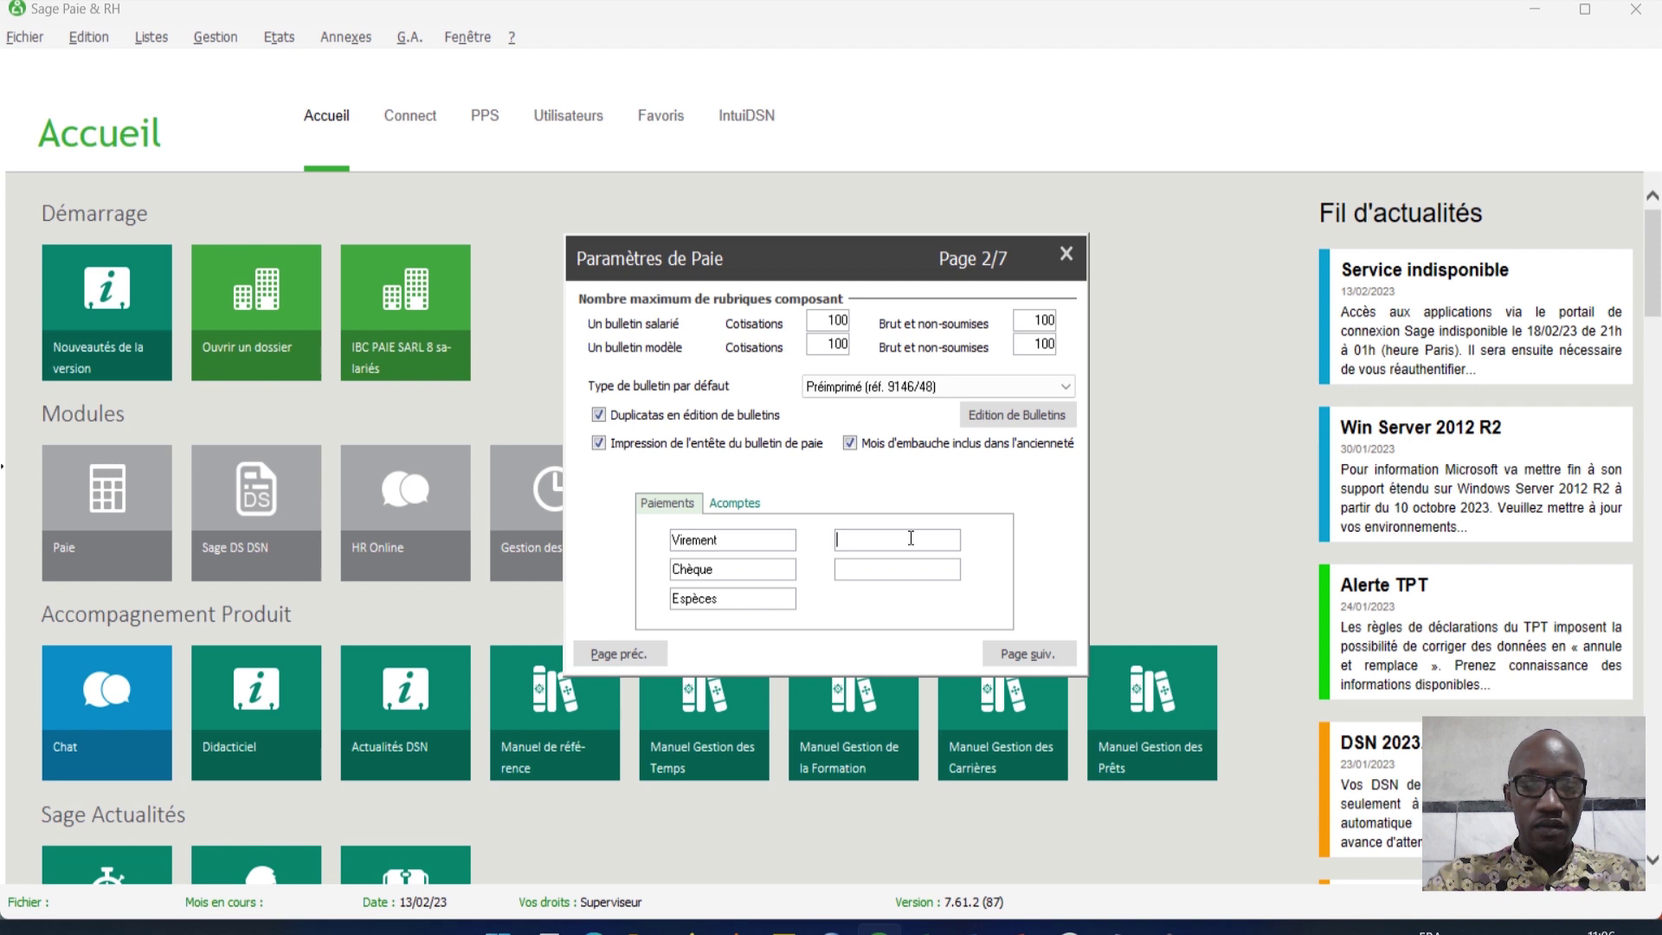
pyautogui.write('OR')
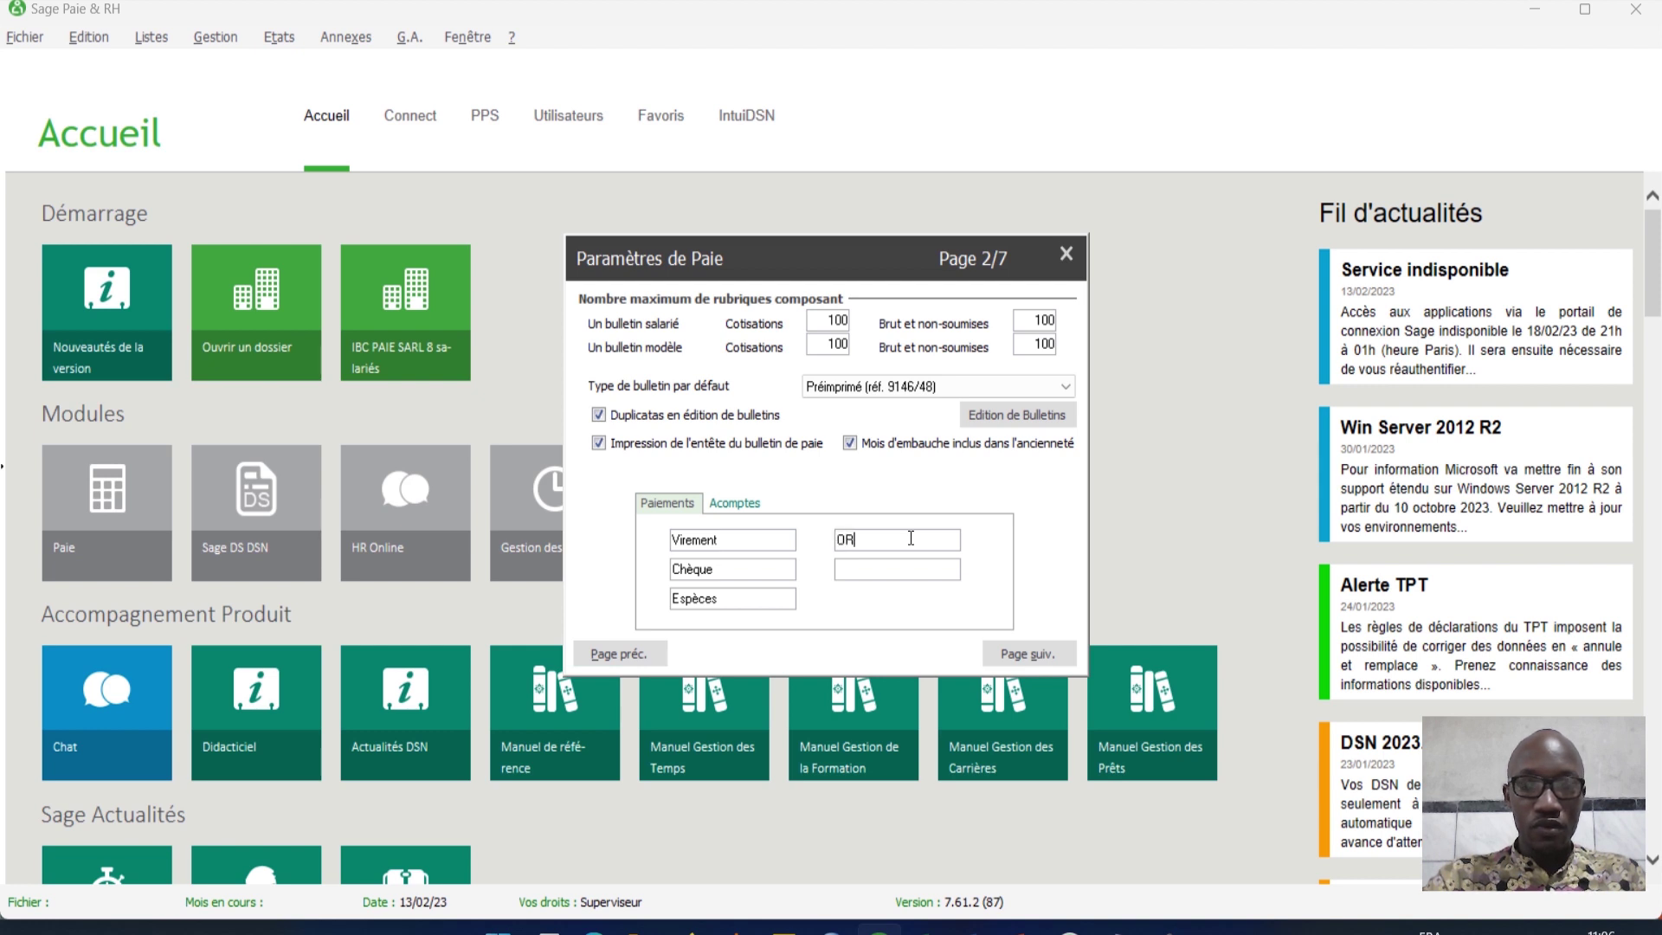
pyautogui.press('BackSpace')
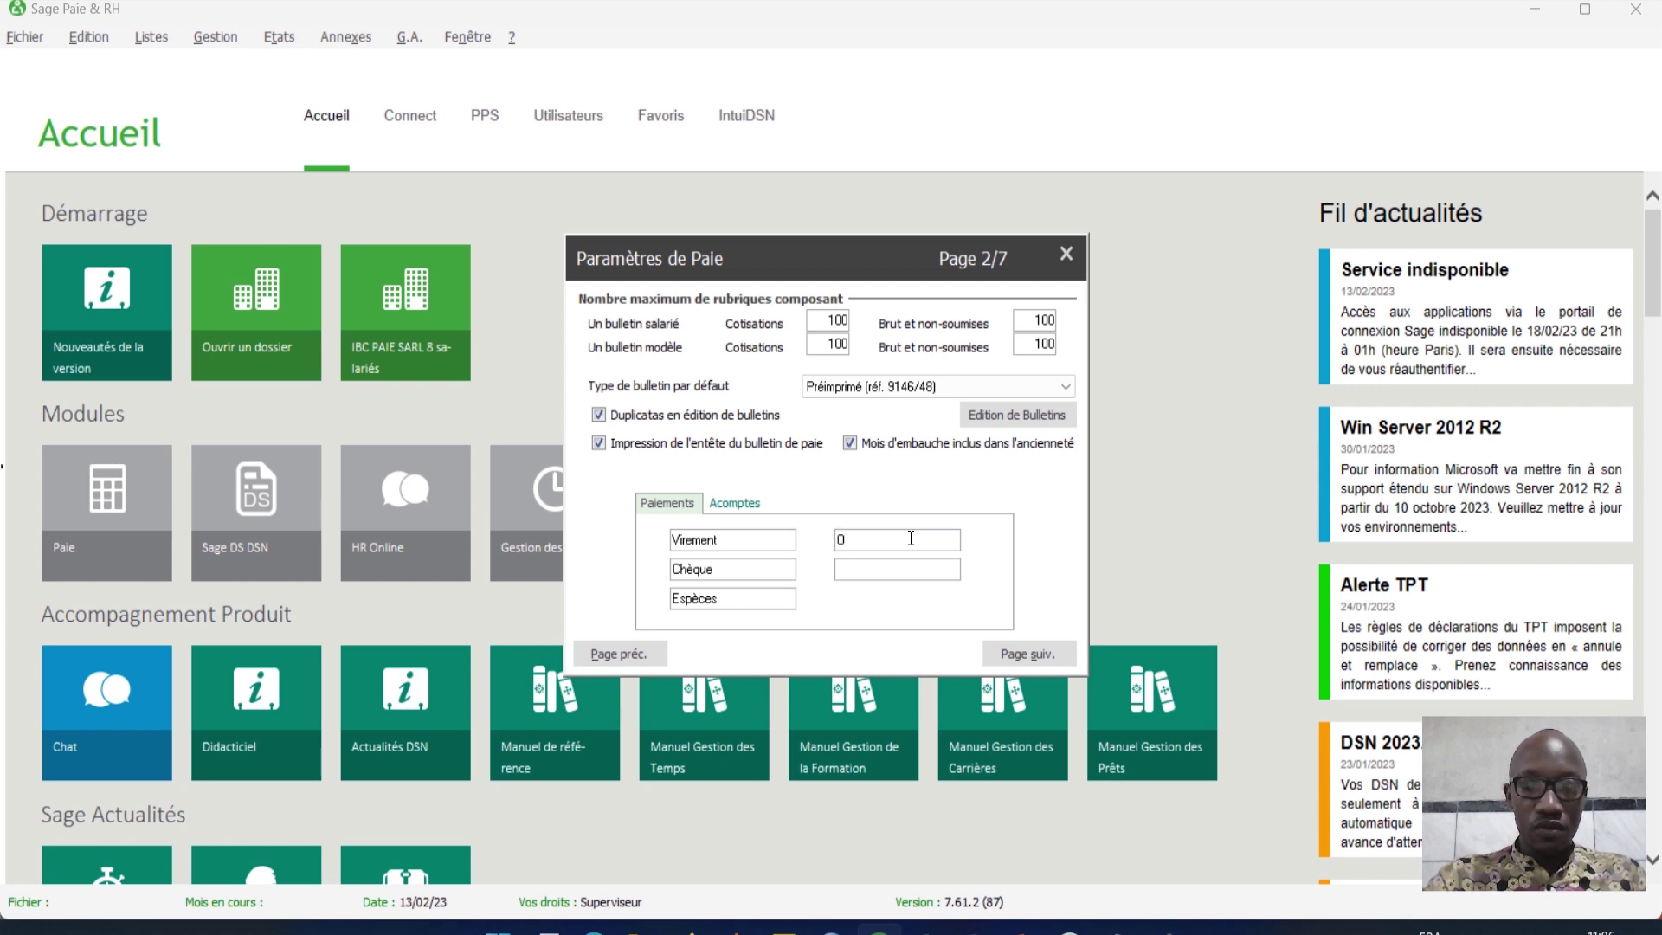
pyautogui.write('RANGE MON')
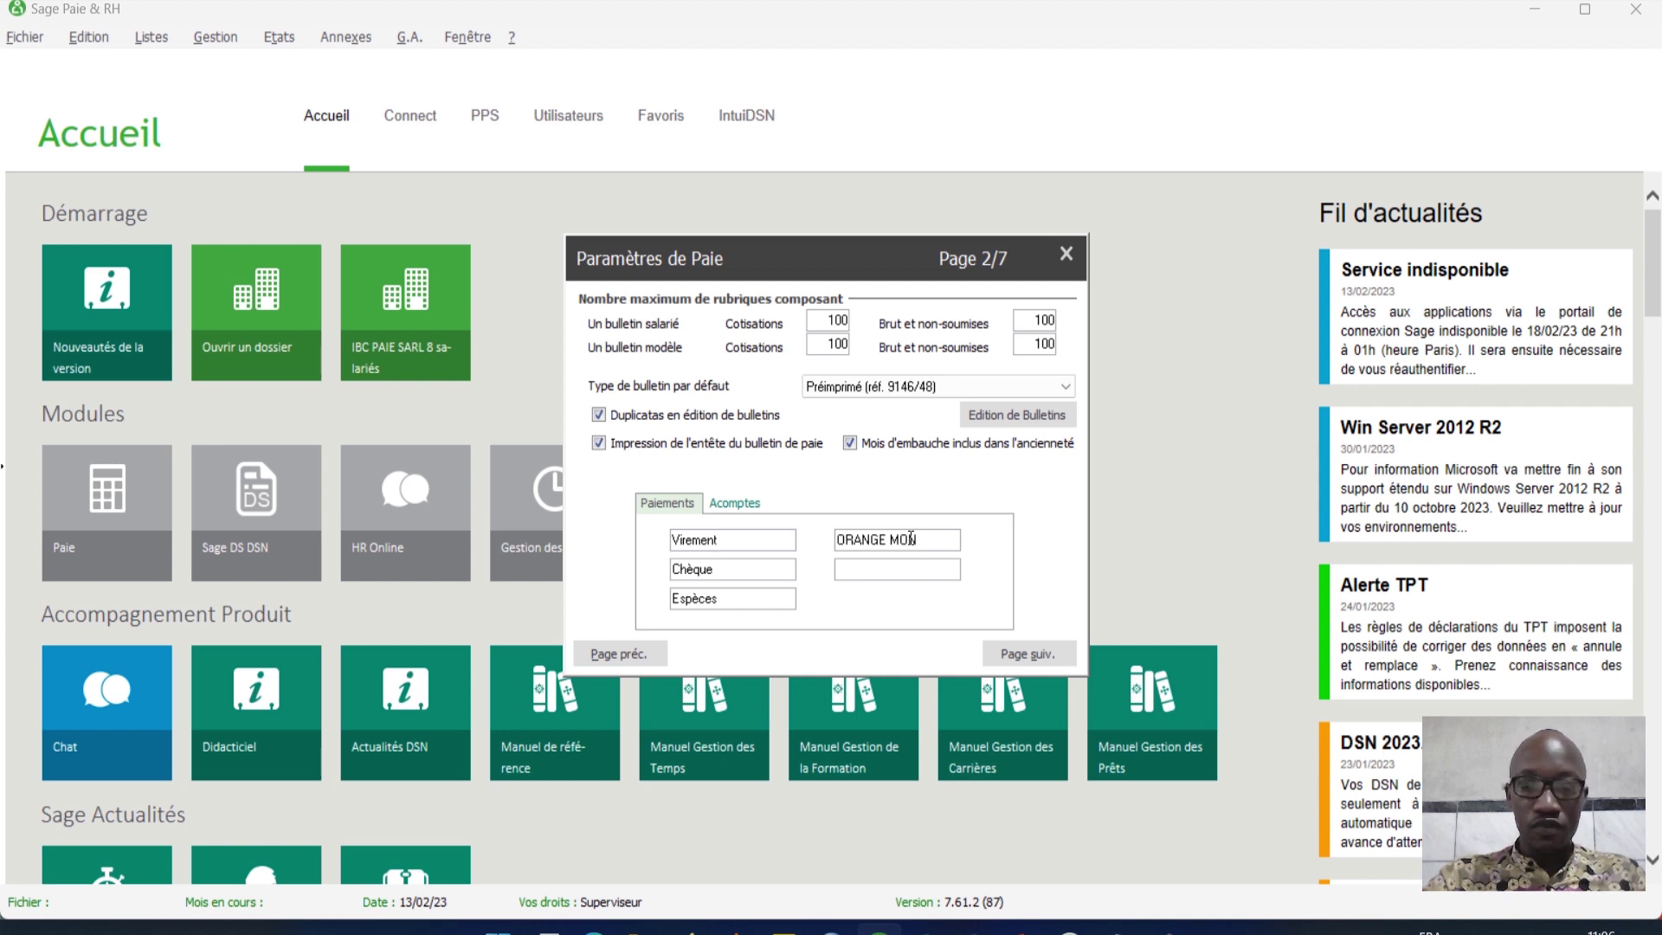
pyautogui.press('BackSpace')
pyautogui.press('BackSpace')
pyautogui.press('BackSpace')
pyautogui.press('BackSpace')
pyautogui.press('BackSpace')
pyautogui.press('BackSpace')
pyautogui.press('BackSpace')
pyautogui.press('BackSpace')
pyautogui.press('BackSpace')
pyautogui.press('BackSpace')
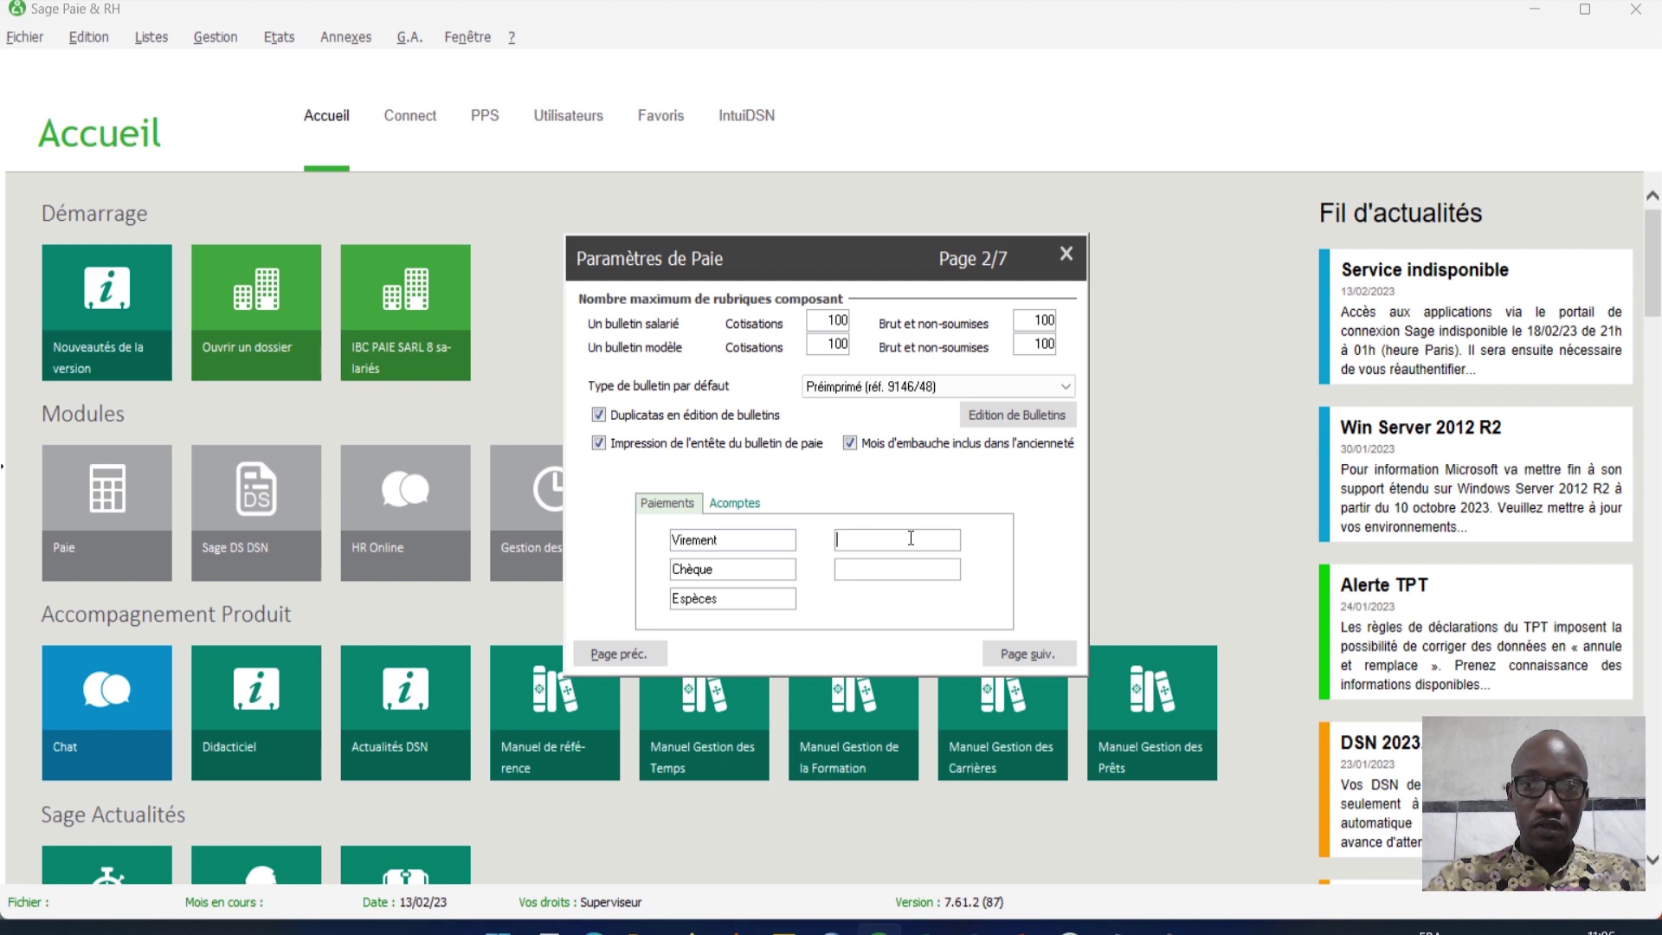
# Step: Add OM and MOMO as the two additional payment methods and check the Acomptes labels
pyautogui.write('OM')
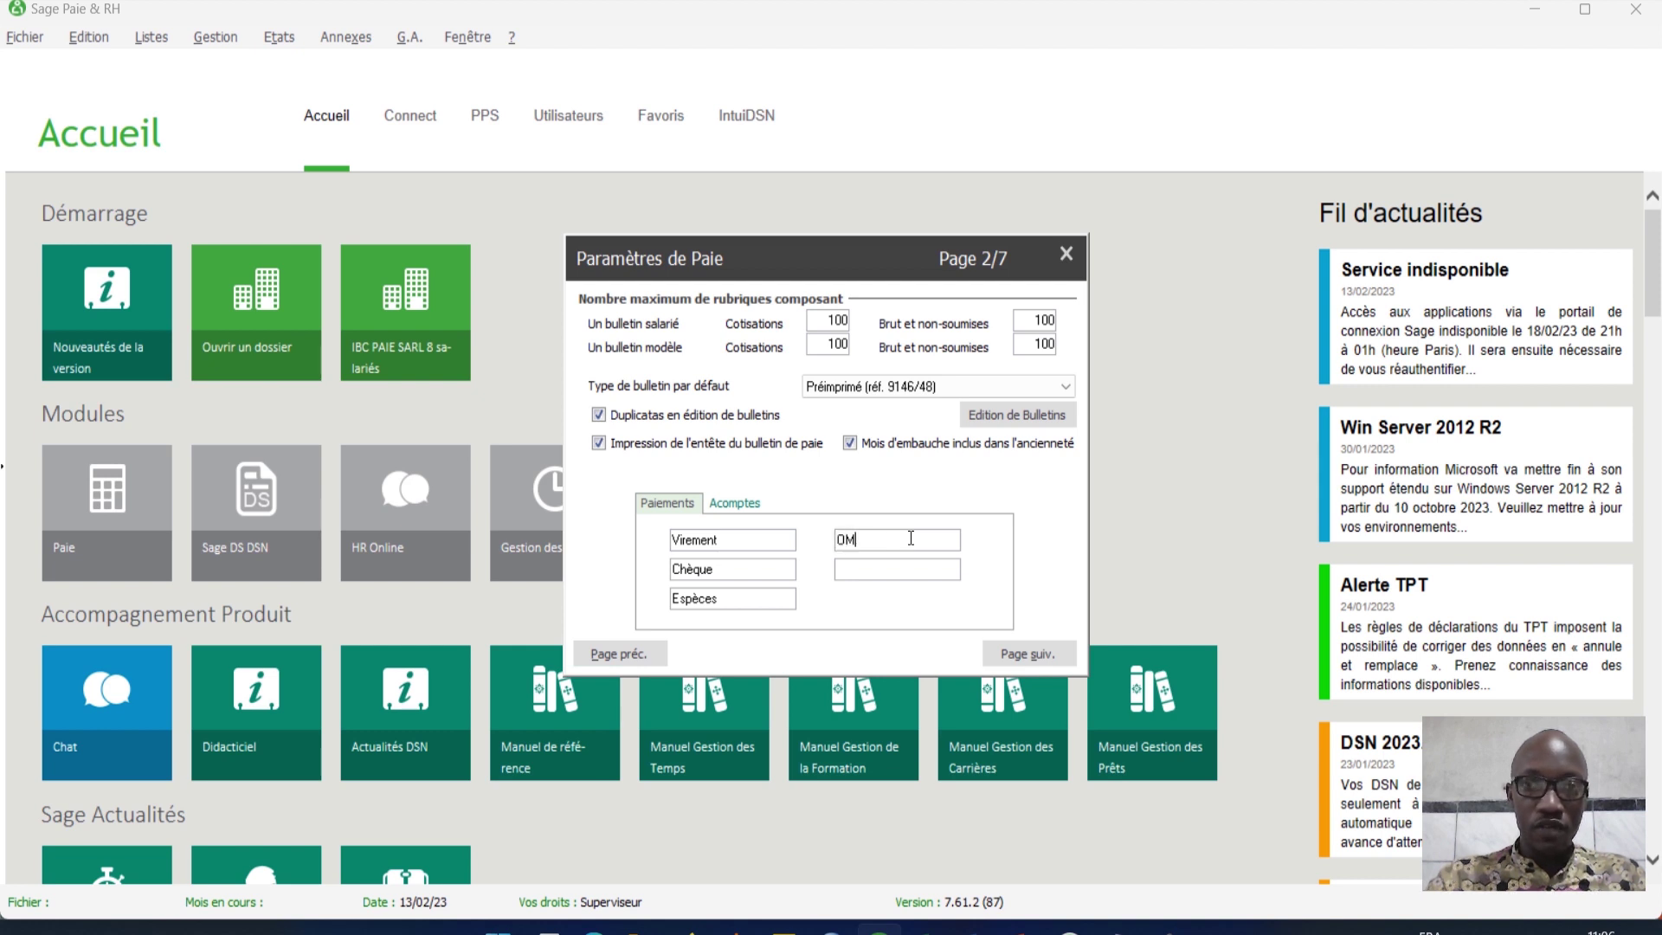
pyautogui.click(851, 567)
pyautogui.write('MOMO')
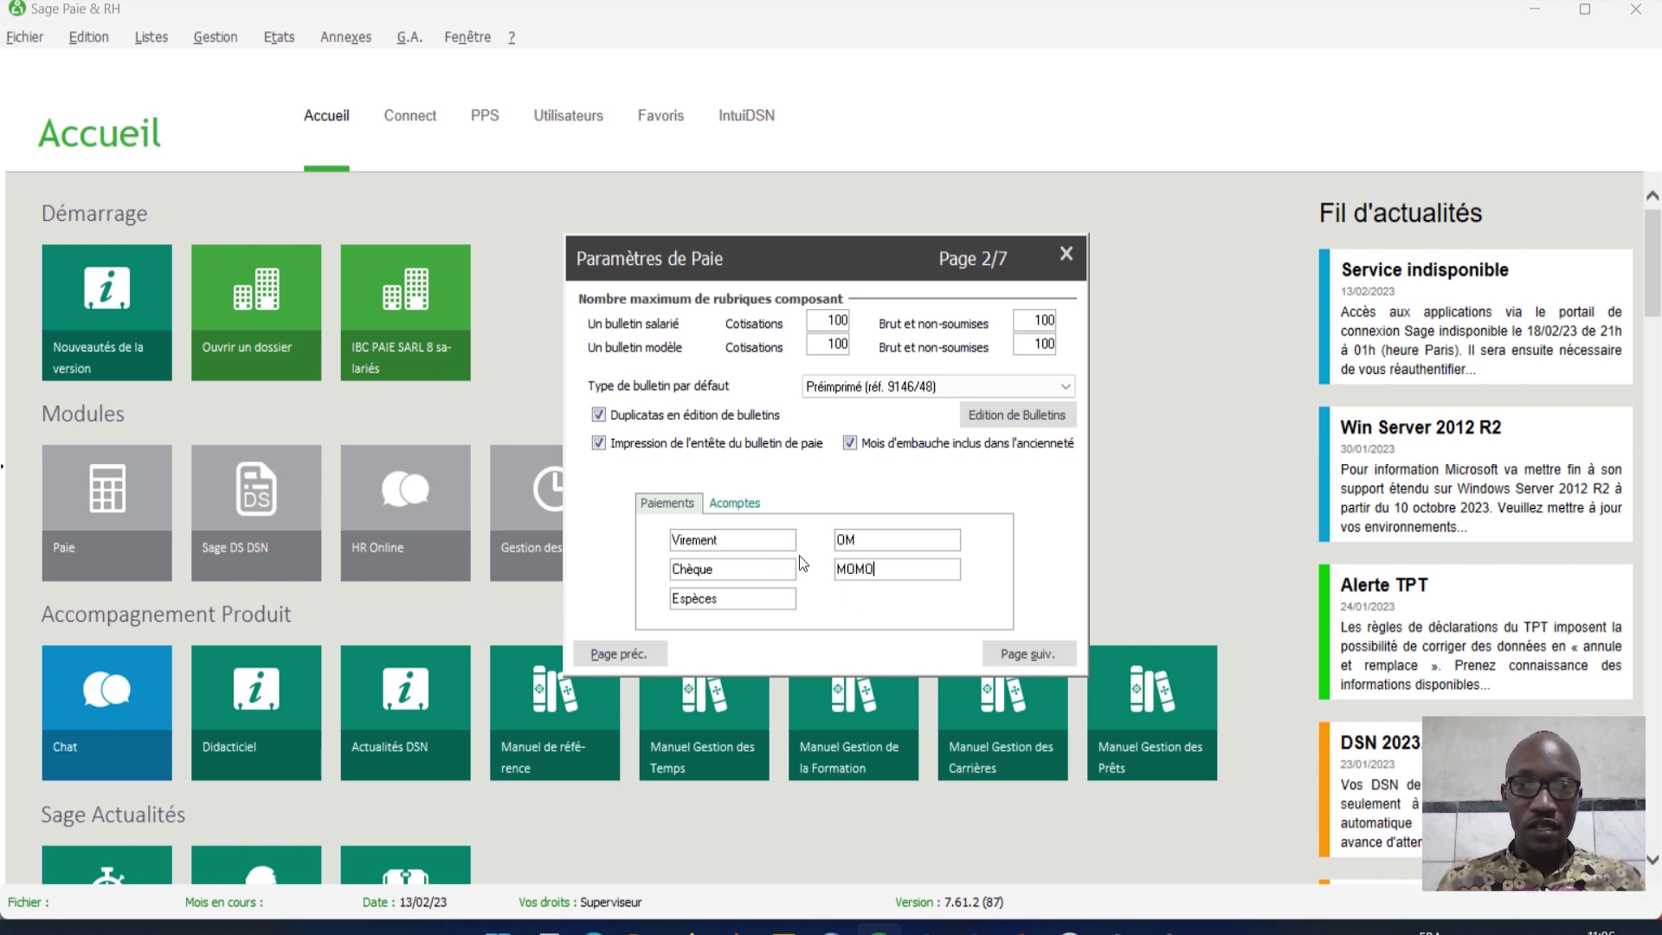
pyautogui.click(740, 501)
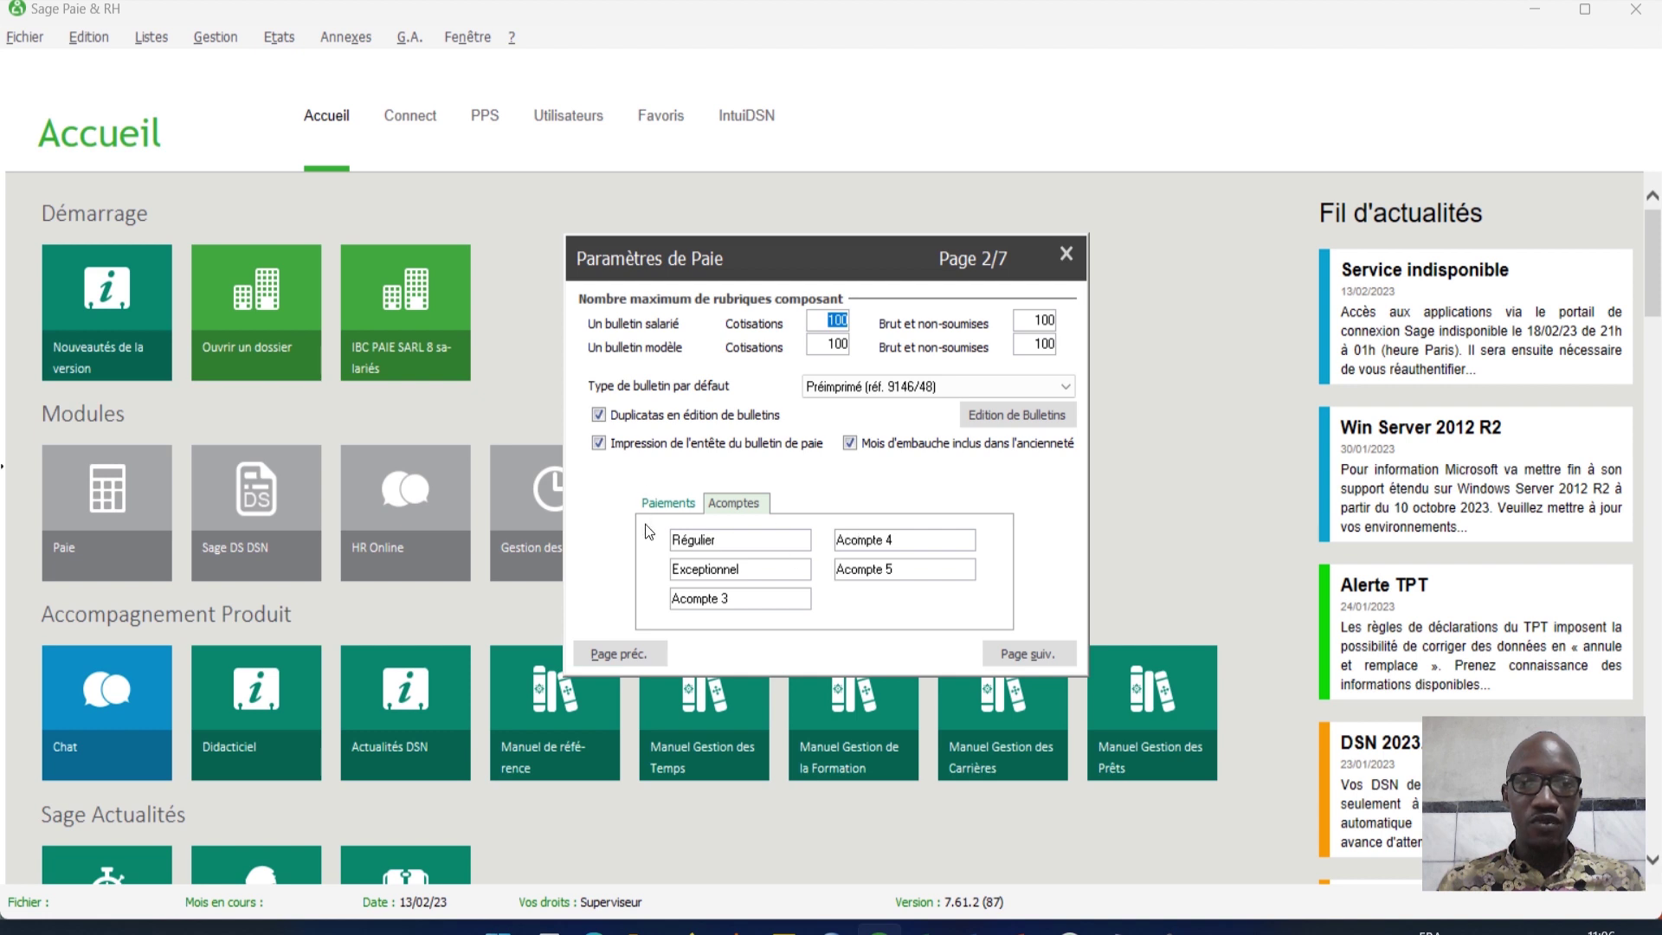
pyautogui.click(672, 506)
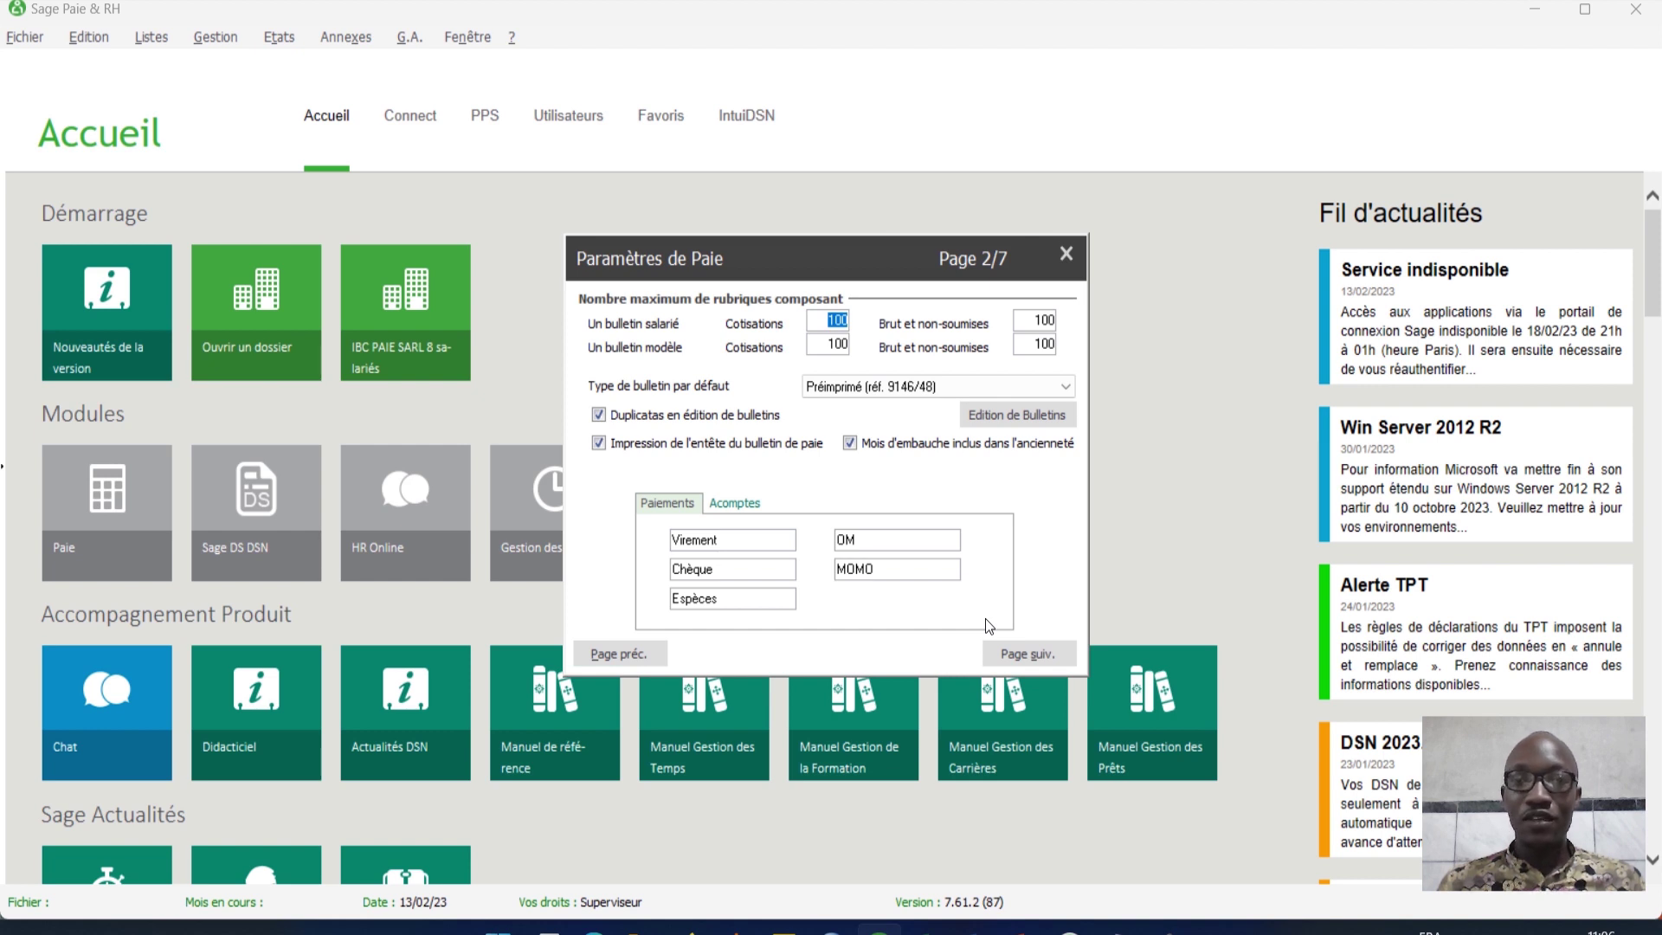
# Step: Continue to page 3 of the payroll parameters and keep the Département code's Cadrage on Gauche
pyautogui.click(1025, 653)
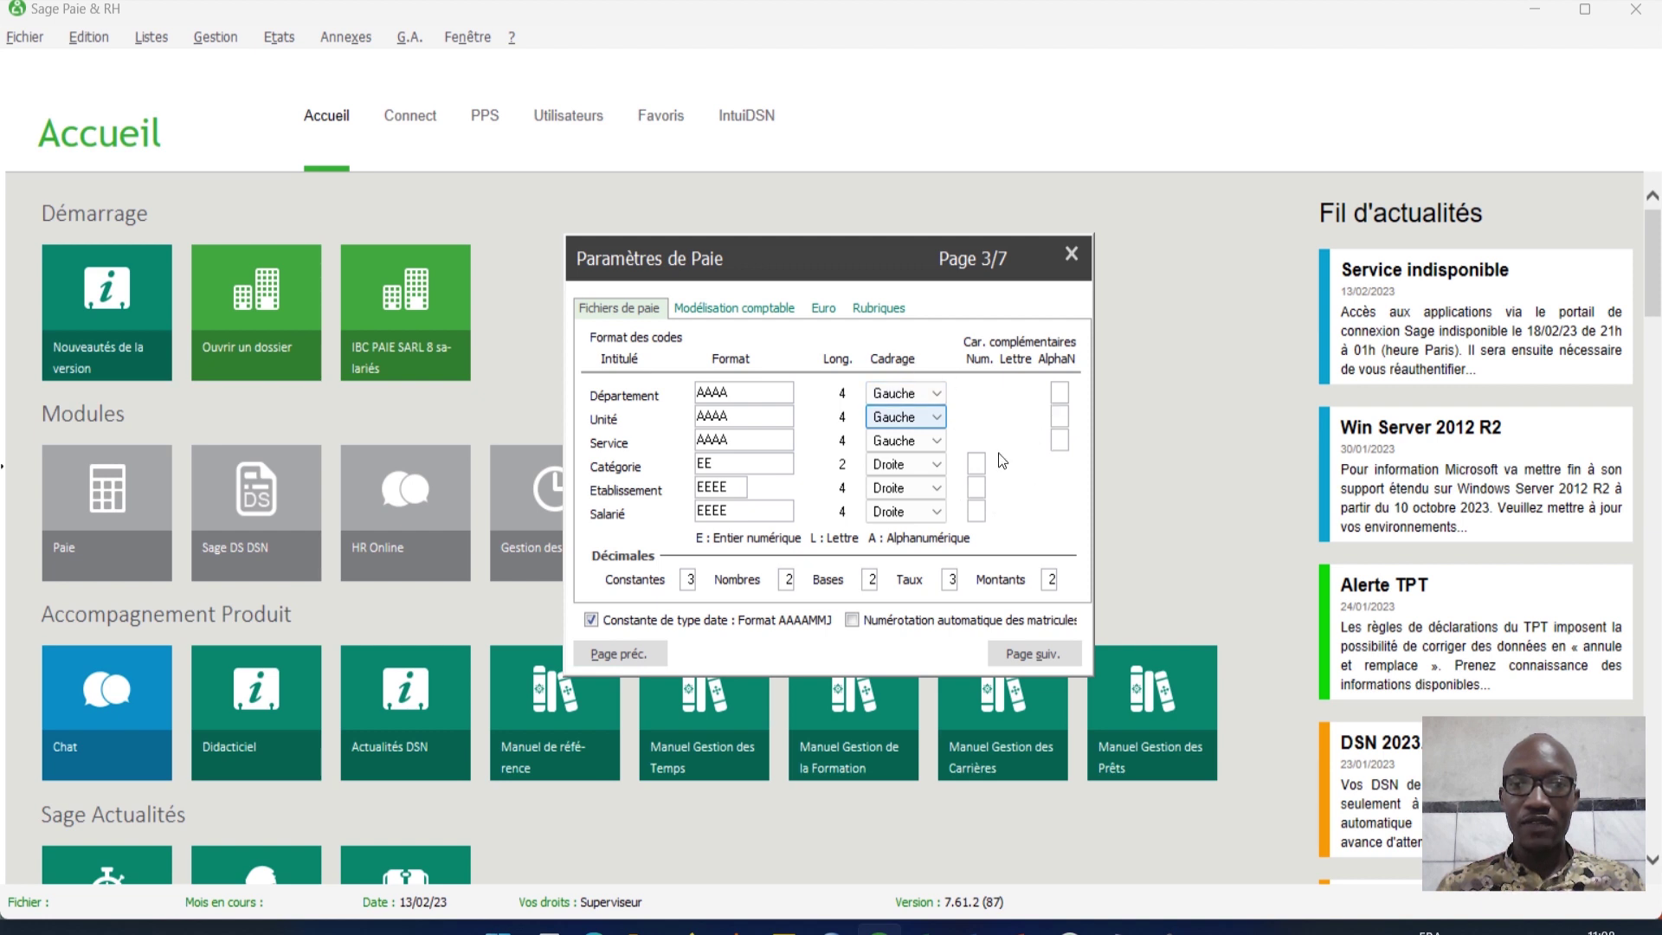
pyautogui.click(935, 394)
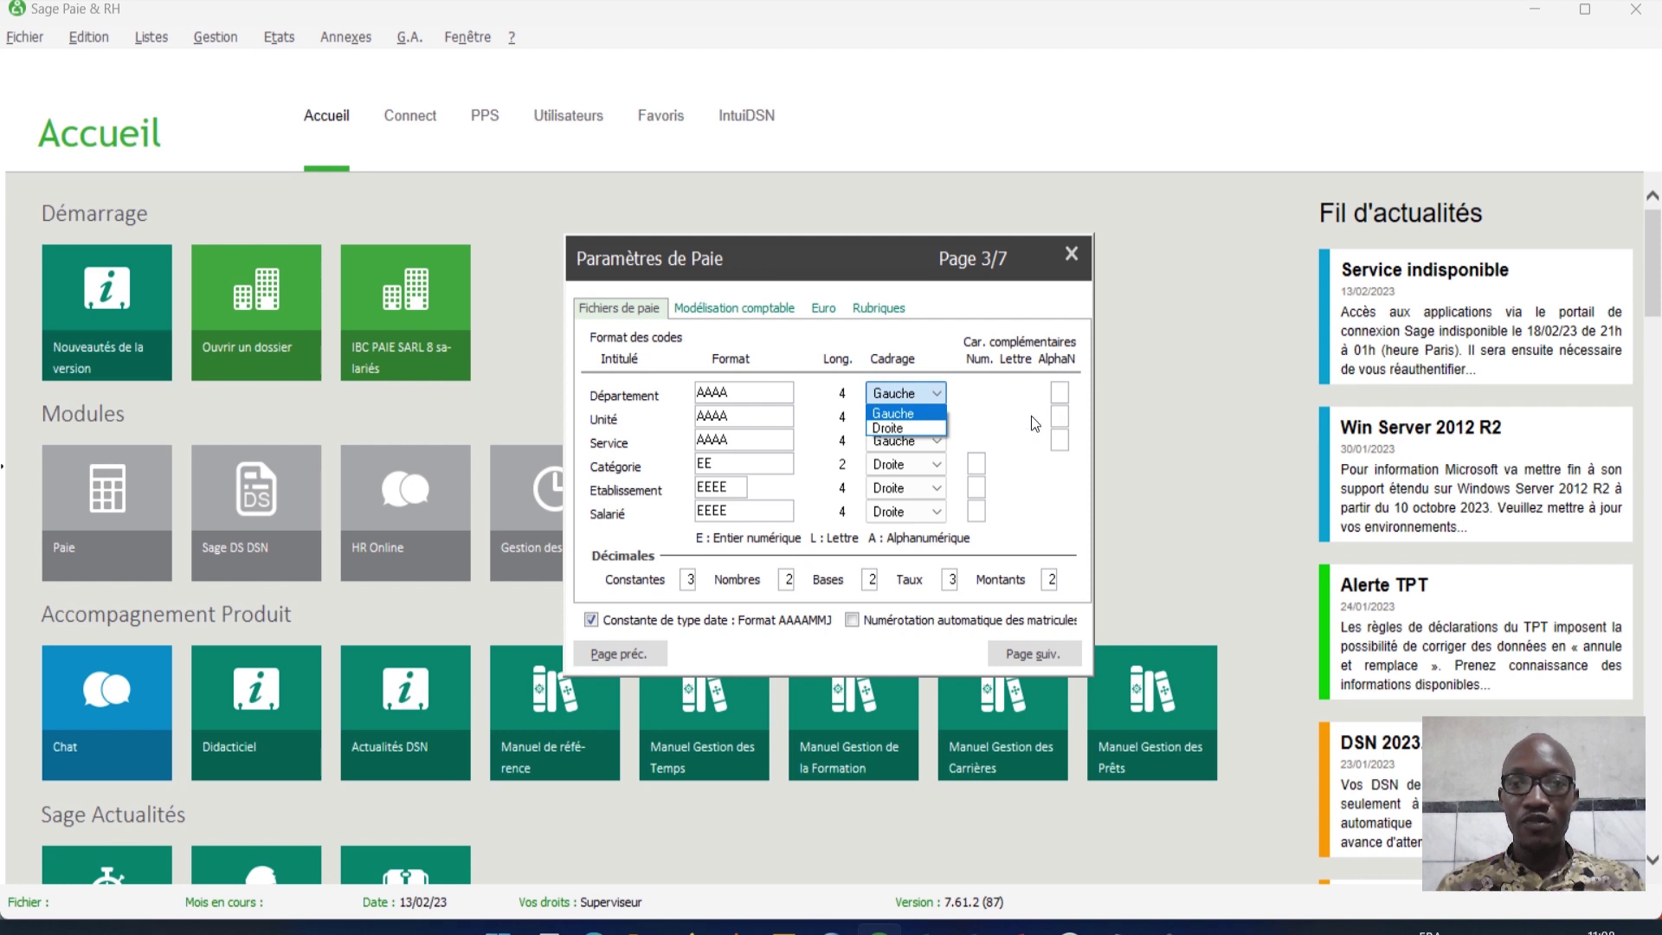
pyautogui.click(939, 395)
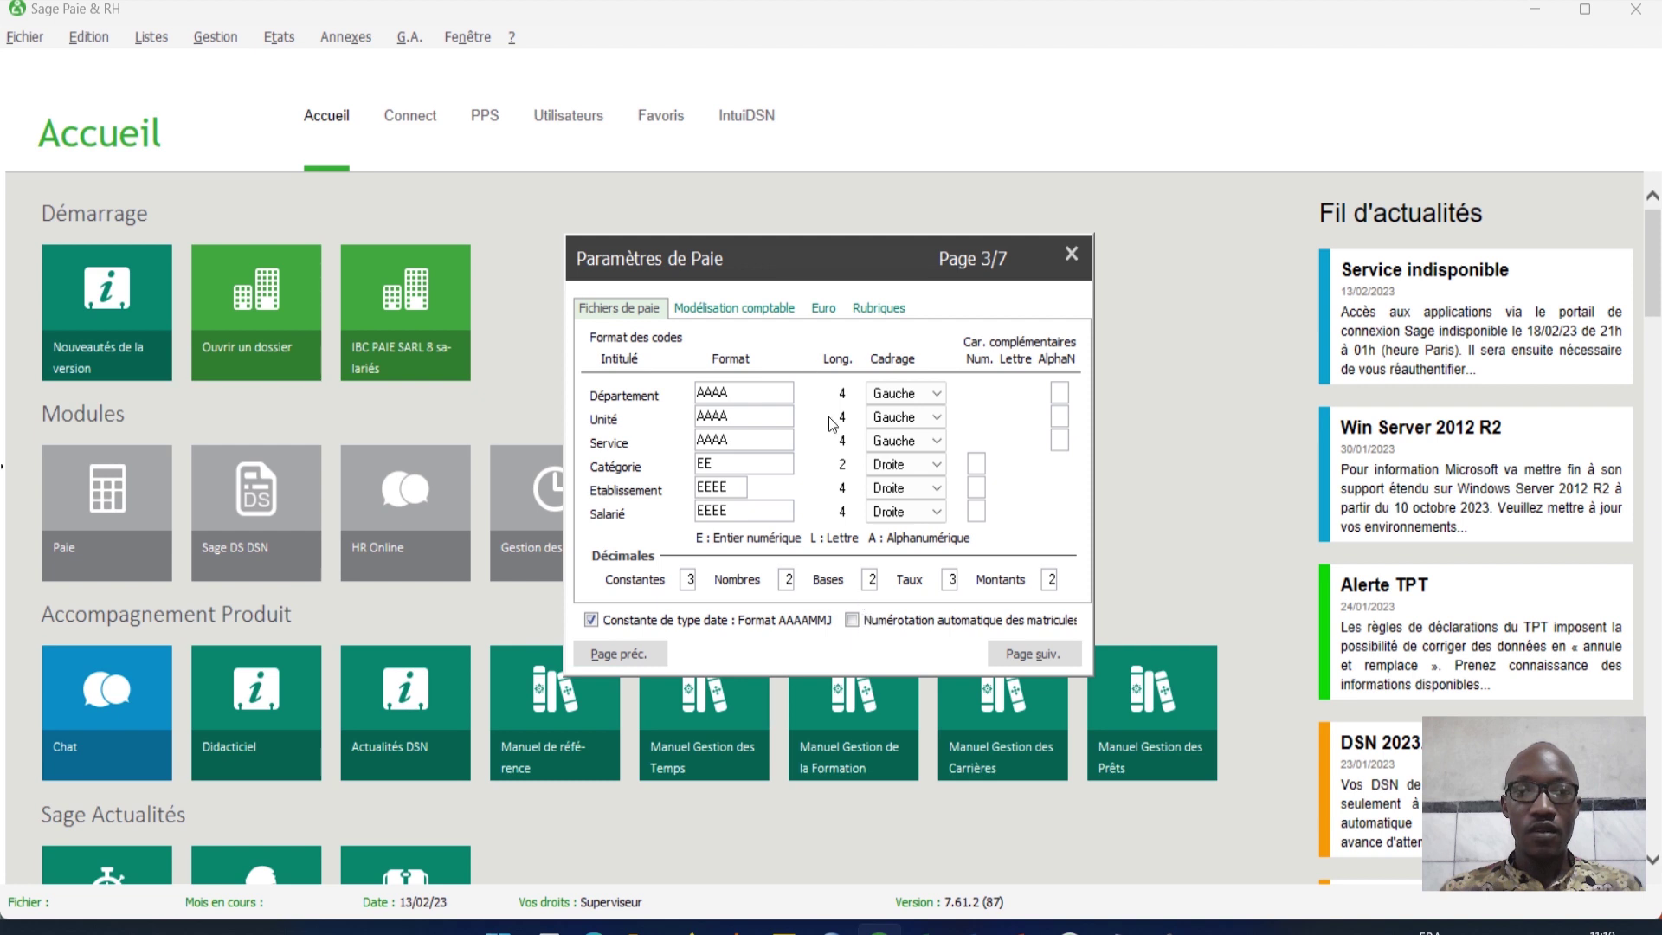
# Step: Examine the Compte général, Compte auxiliaire and Compte analytique code formats in the Modélisation comptable settings
pyautogui.click(715, 309)
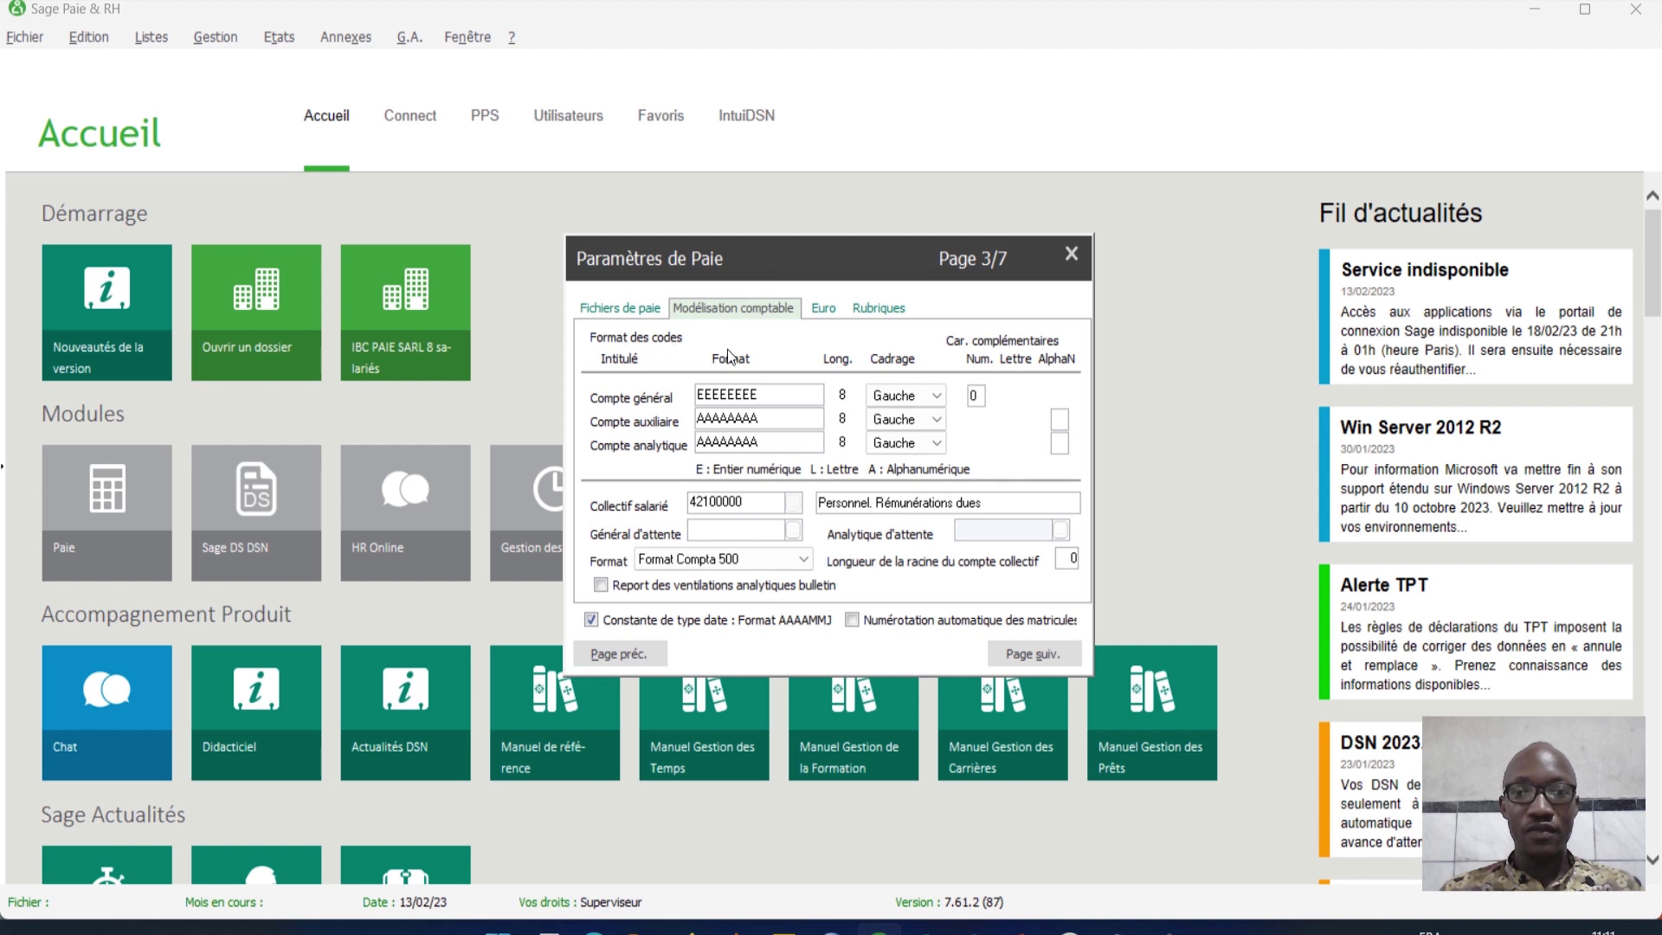
pyautogui.click(796, 395)
pyautogui.click(790, 423)
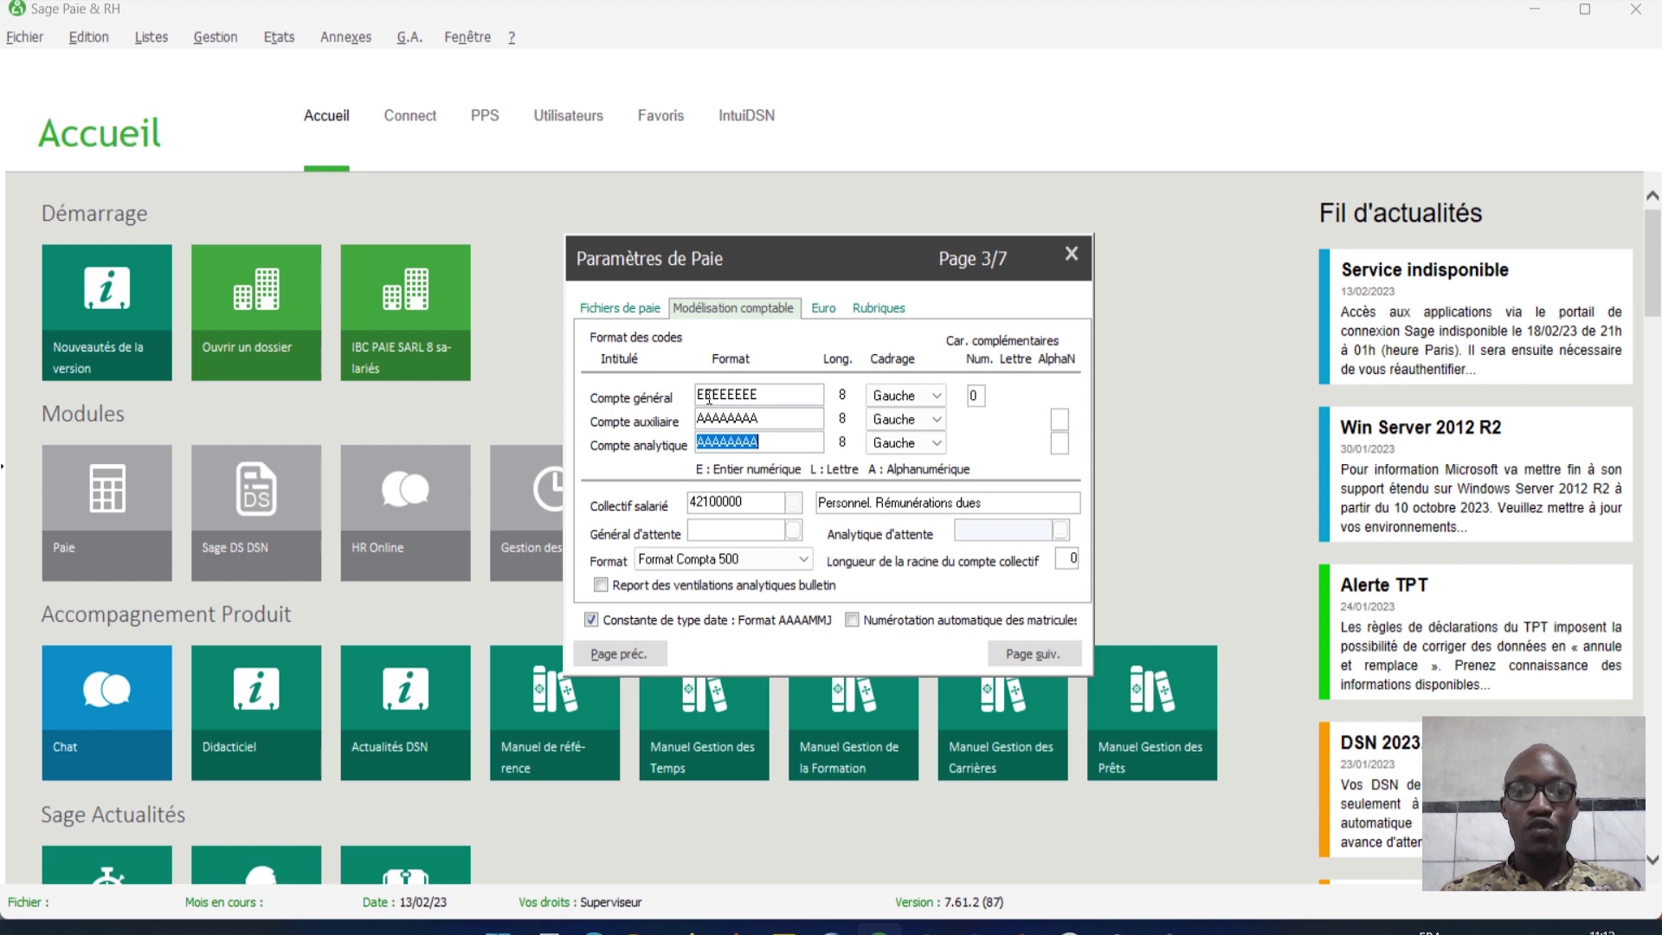
pyautogui.click(783, 391)
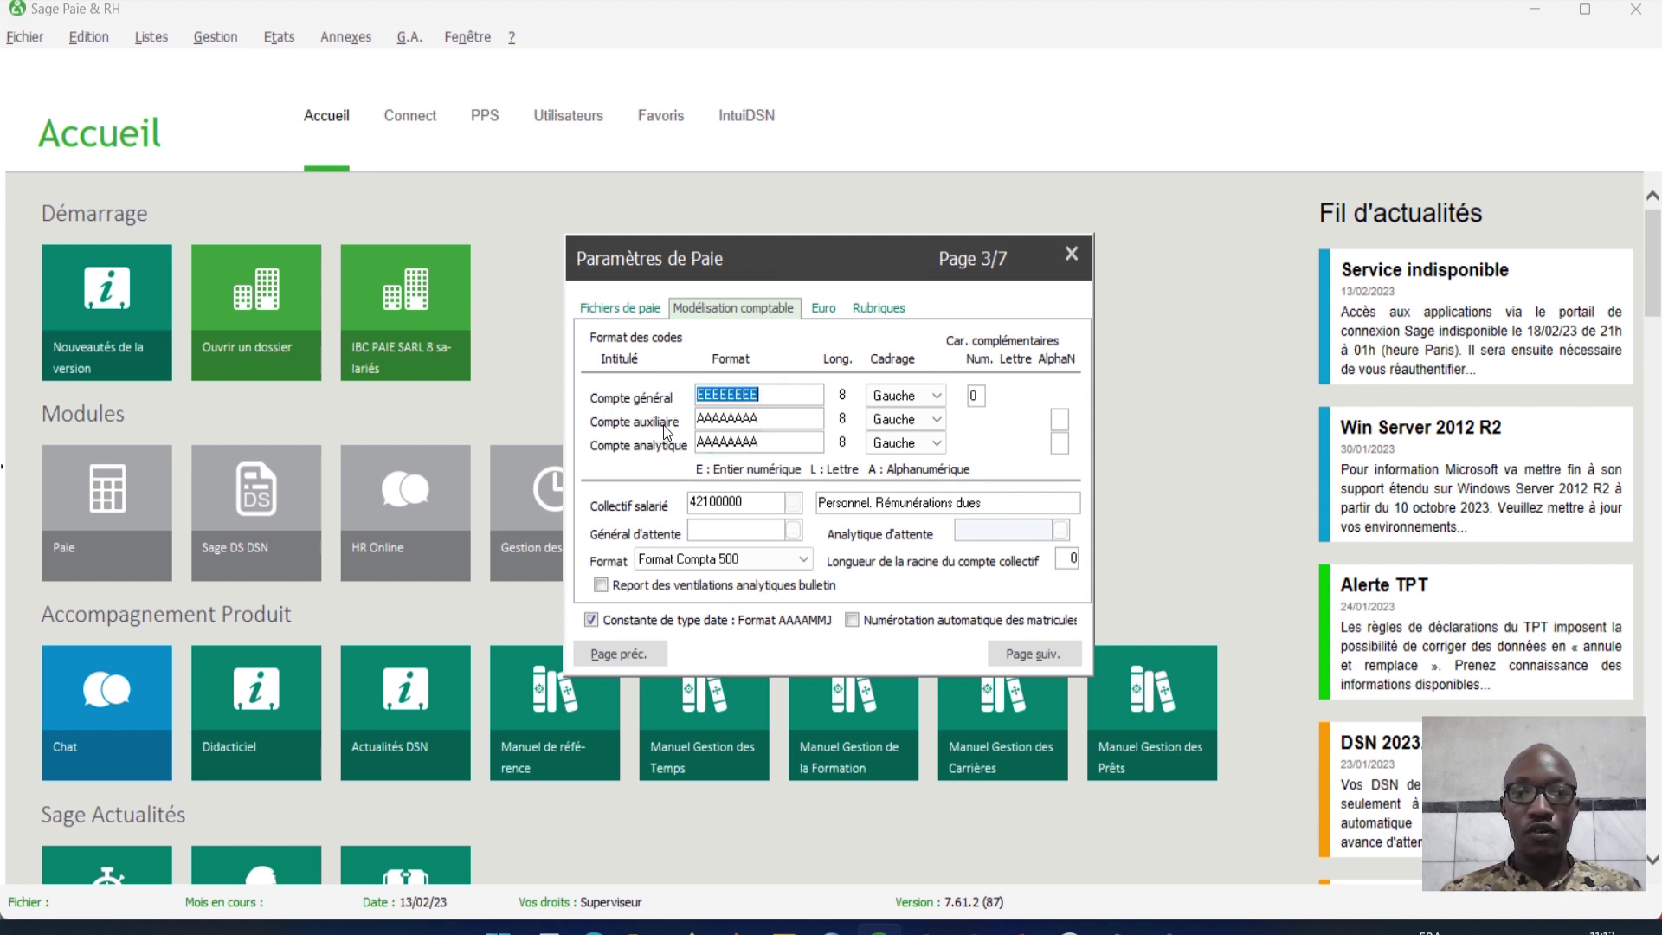
pyautogui.doubleClick(770, 419)
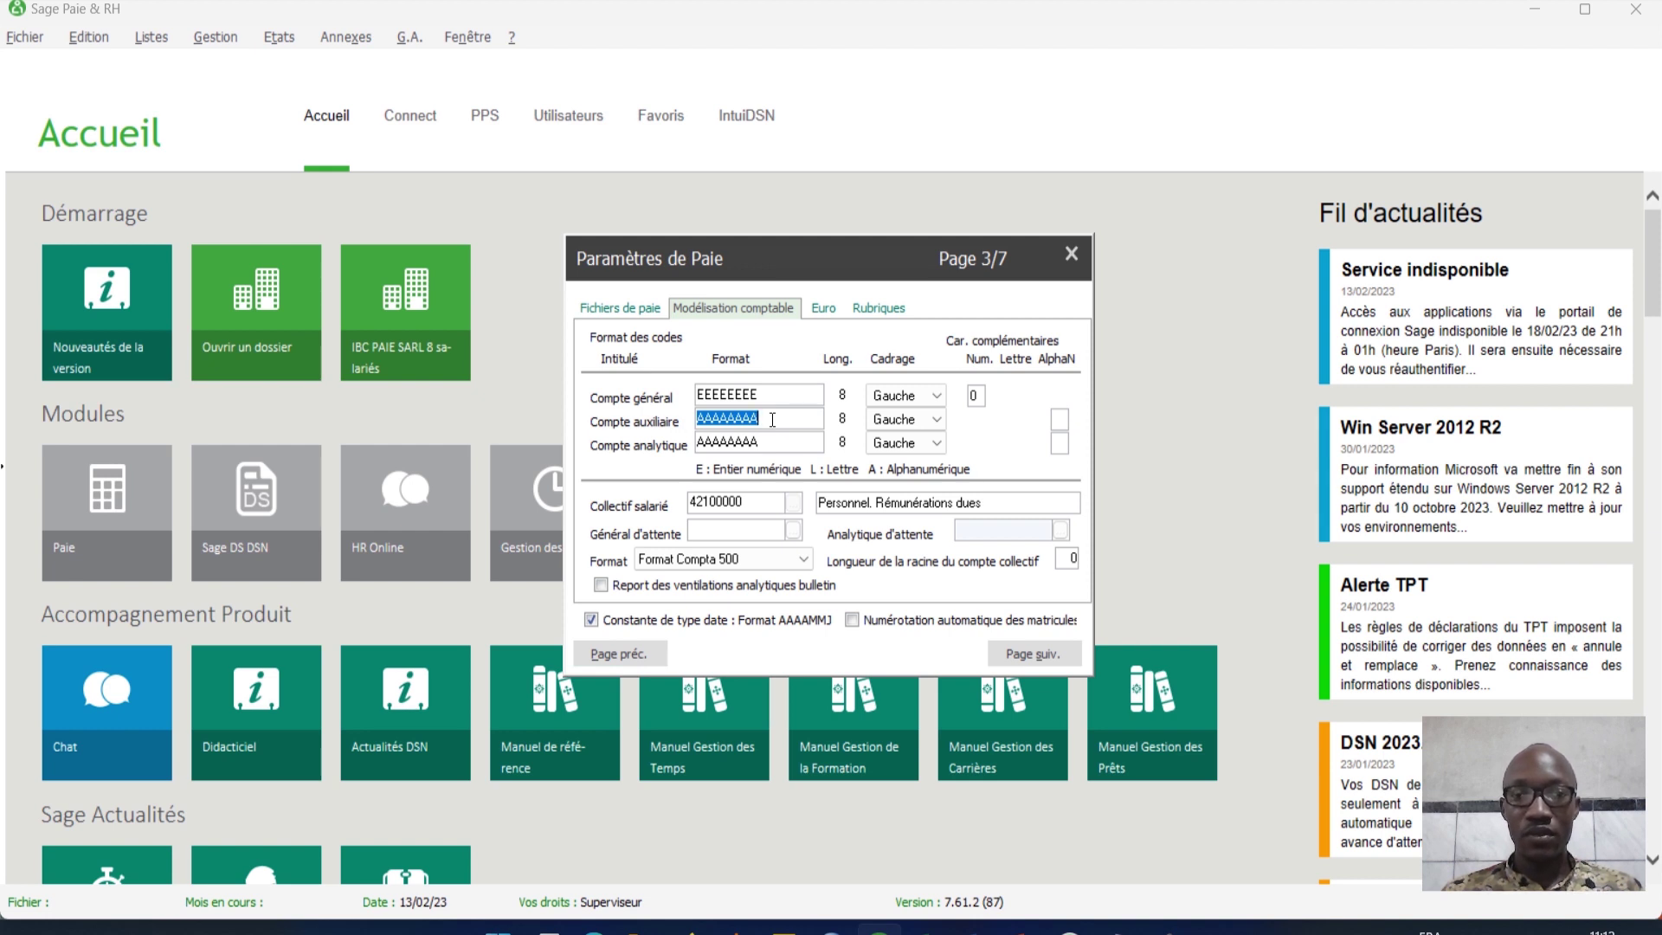
pyautogui.doubleClick(747, 443)
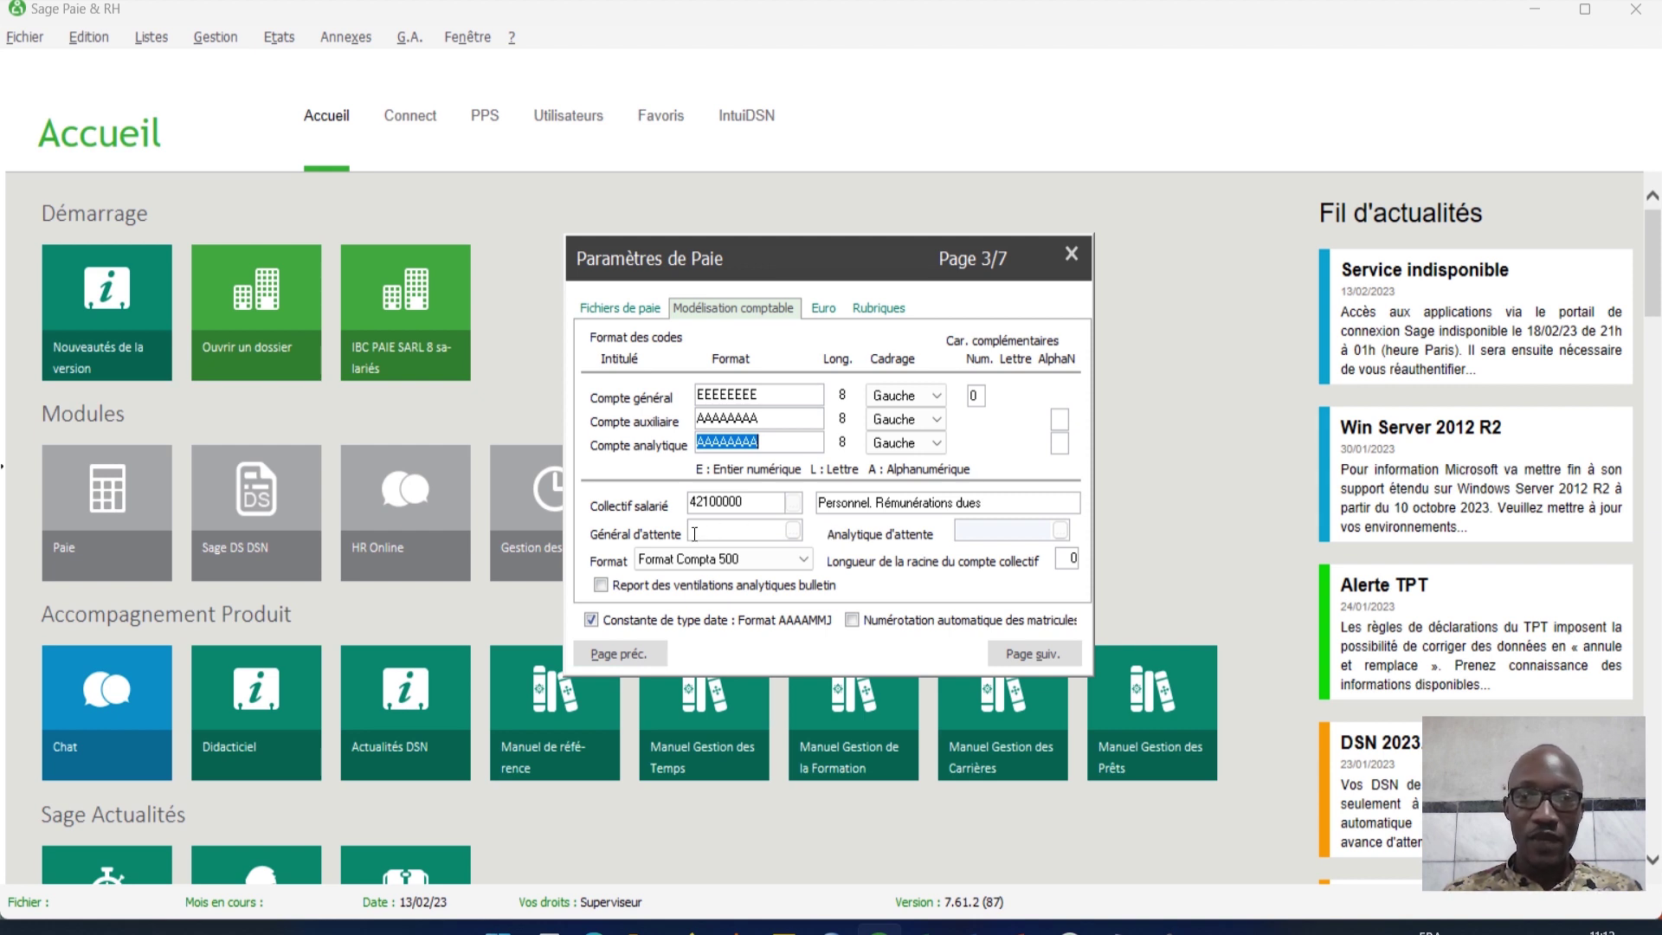
# Step: Leave Général d'attente empty, keep Format Compta 500 and set the Longueur de la racine du compte collectif to 6
pyautogui.click(794, 531)
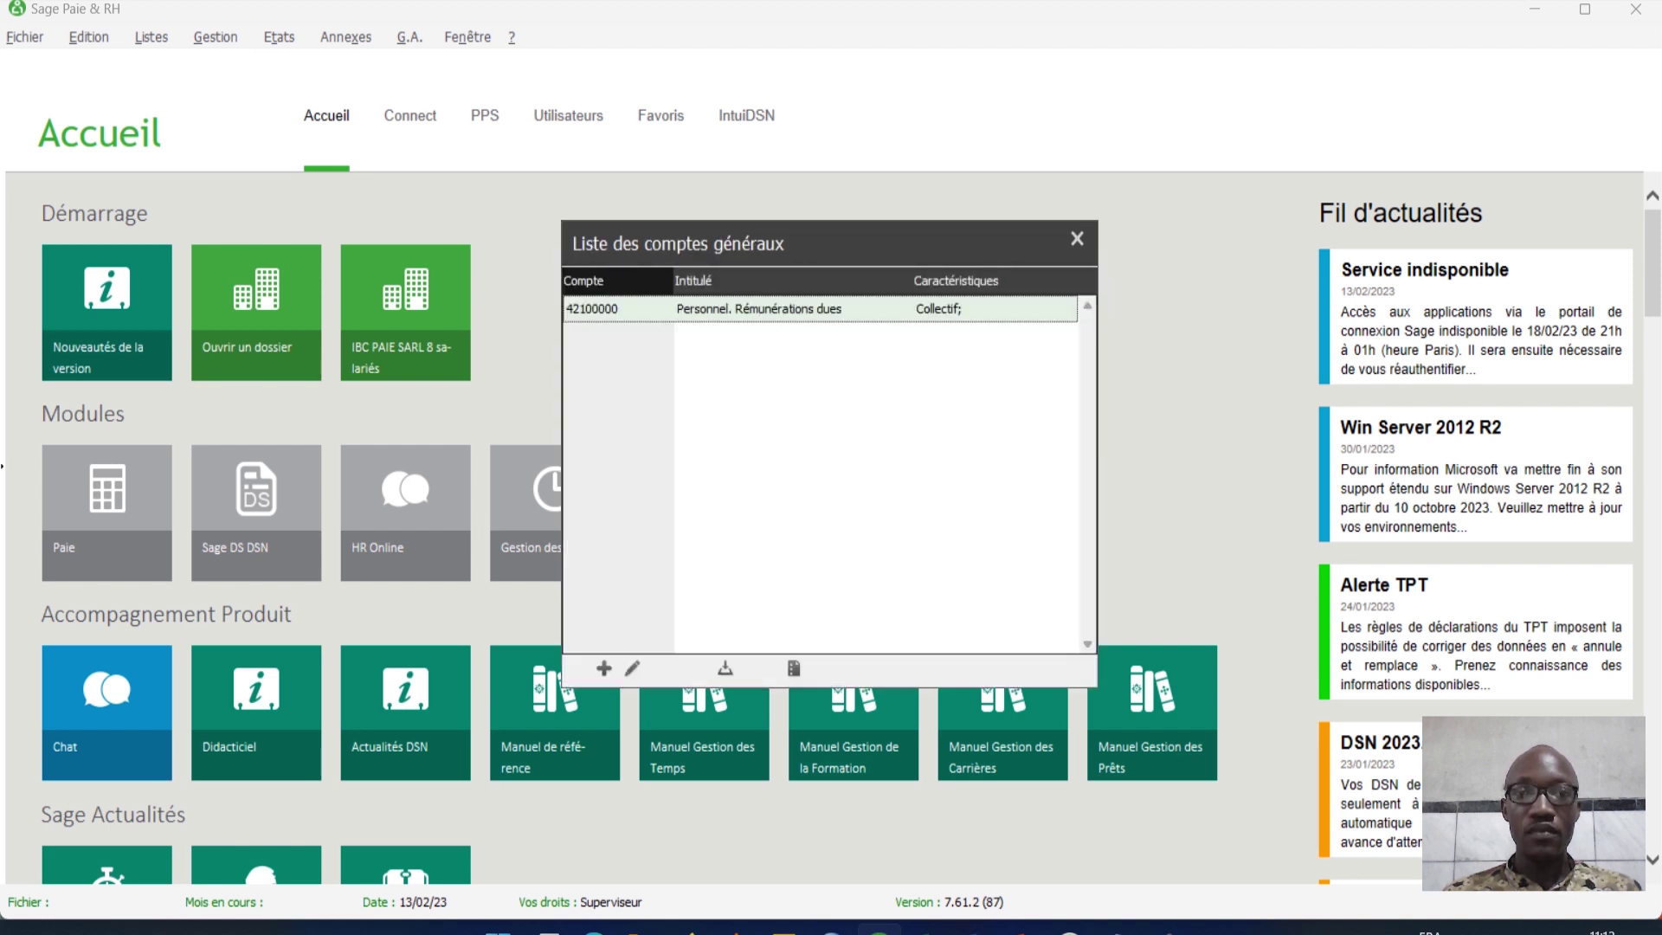
pyautogui.click(1075, 237)
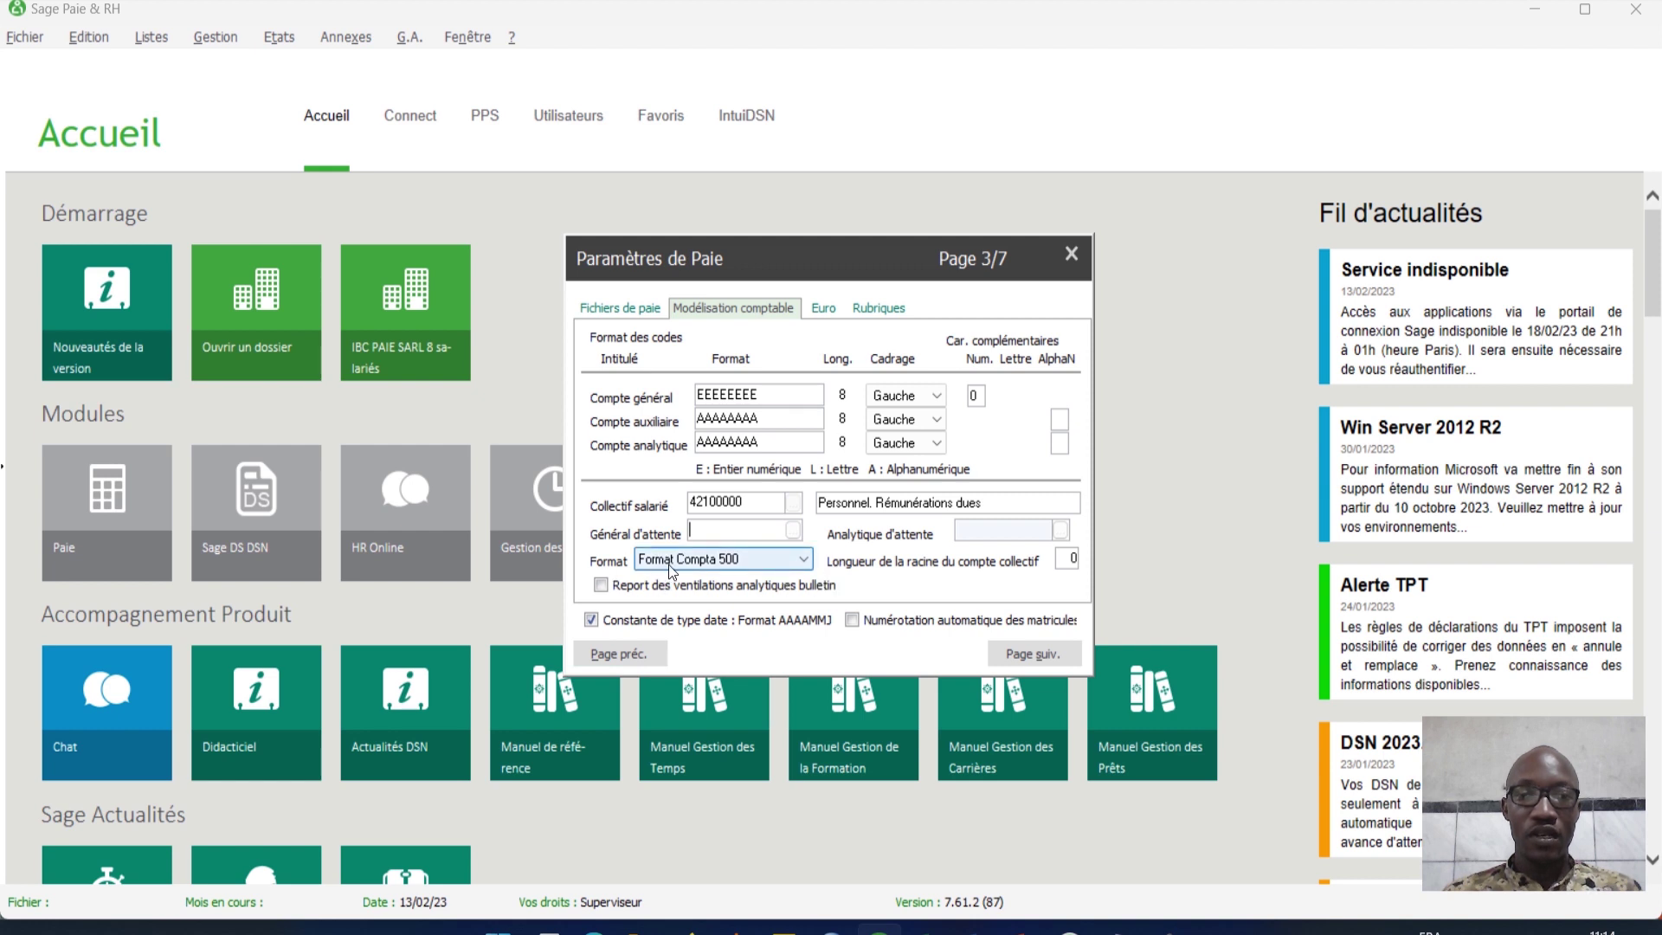
pyautogui.click(808, 565)
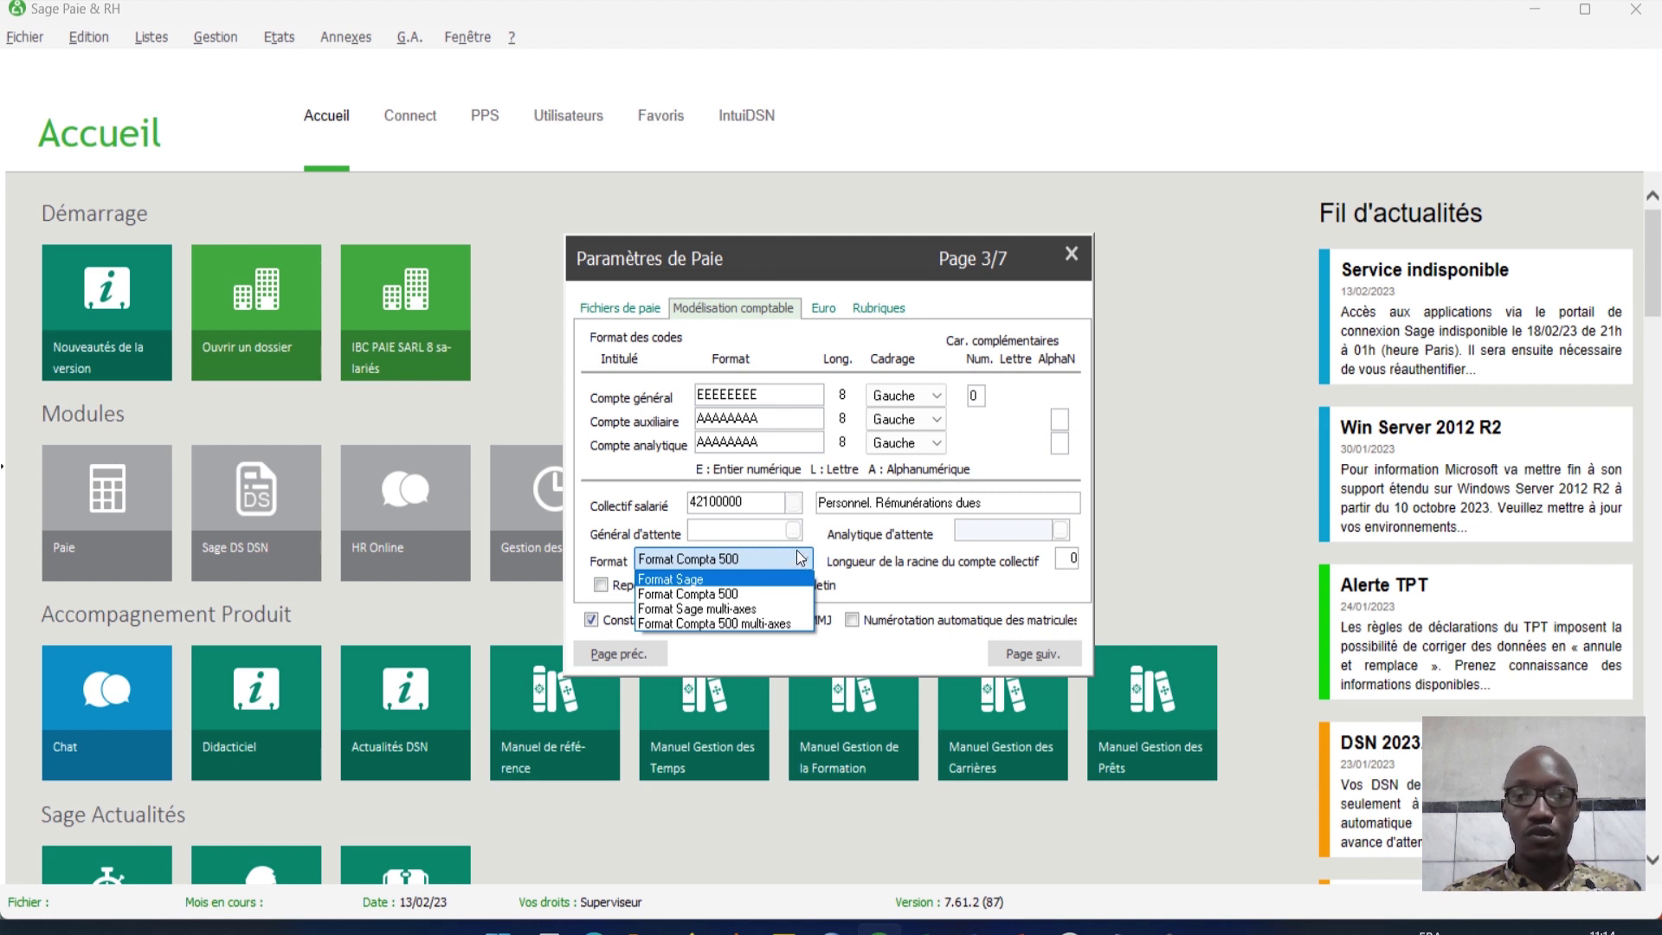
pyautogui.click(800, 558)
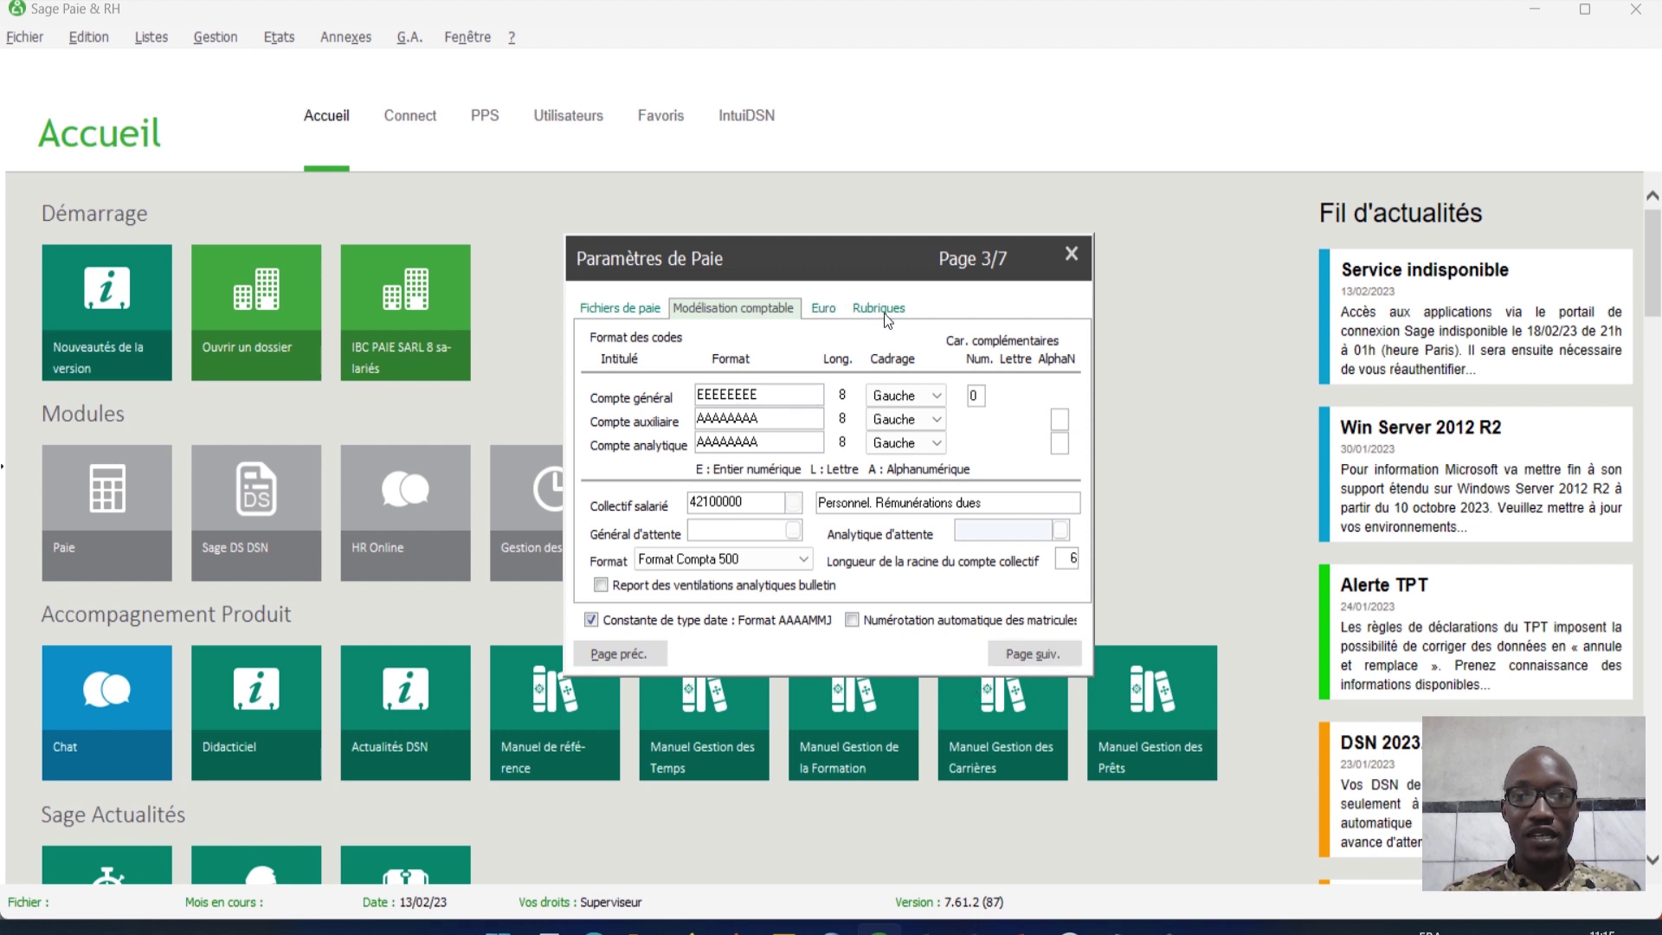
# Step: Set the Tenue de paie currency's Code ISO to FR and its Intitulé to FCFA in the Euro settings
pyautogui.click(825, 309)
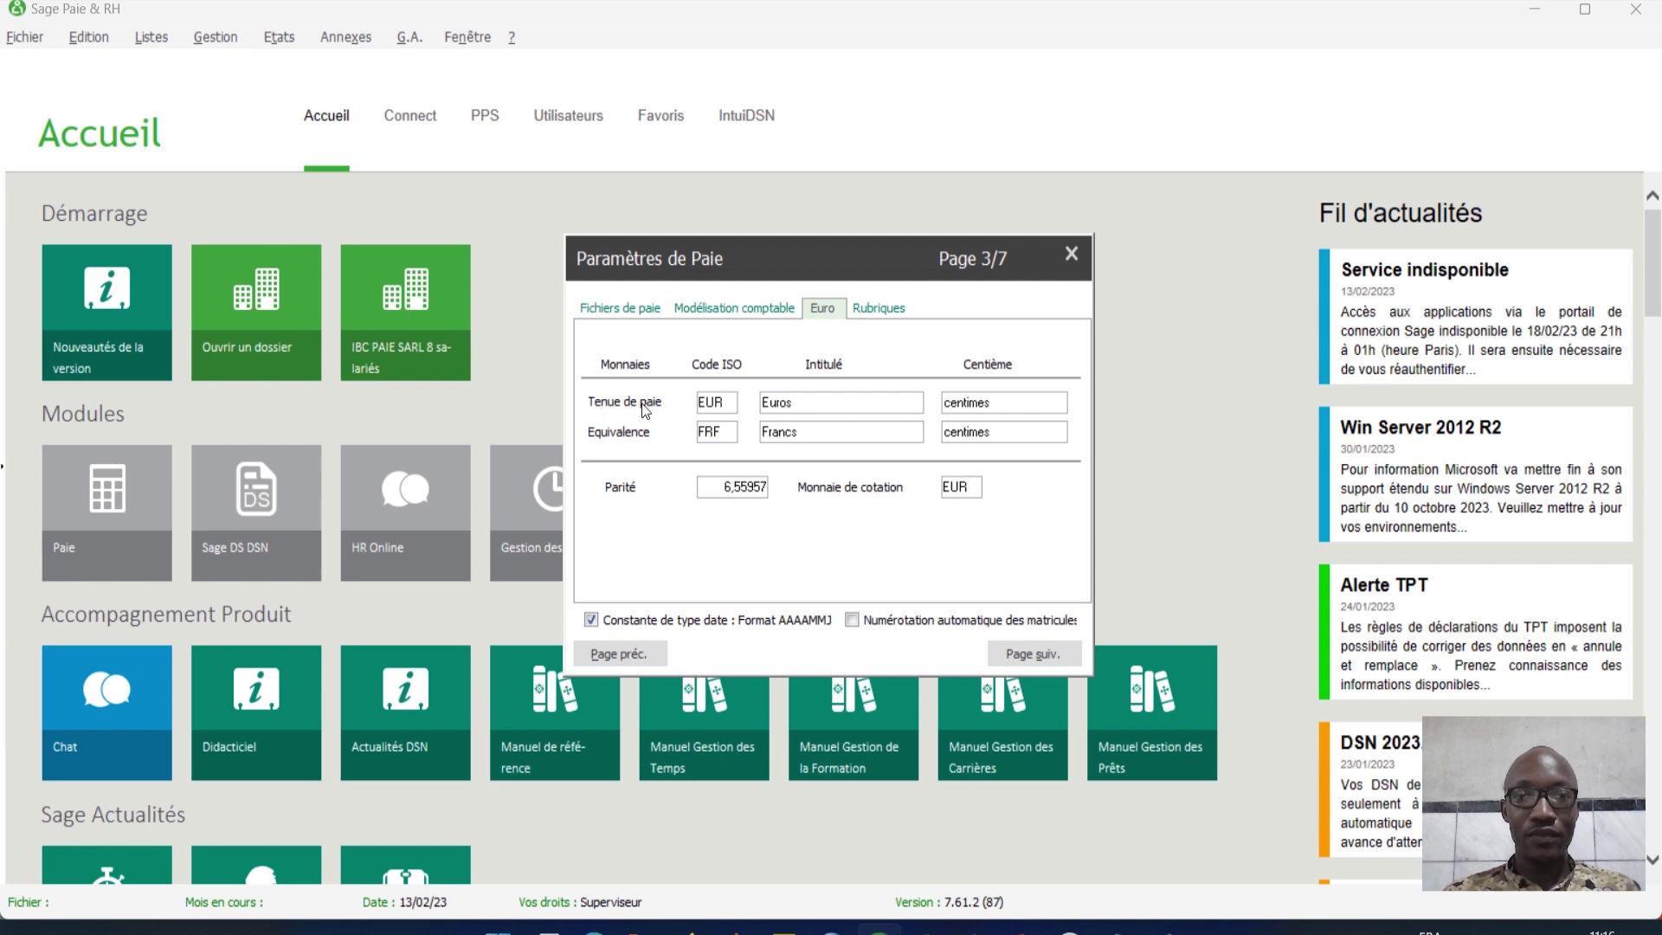
pyautogui.doubleClick(719, 400)
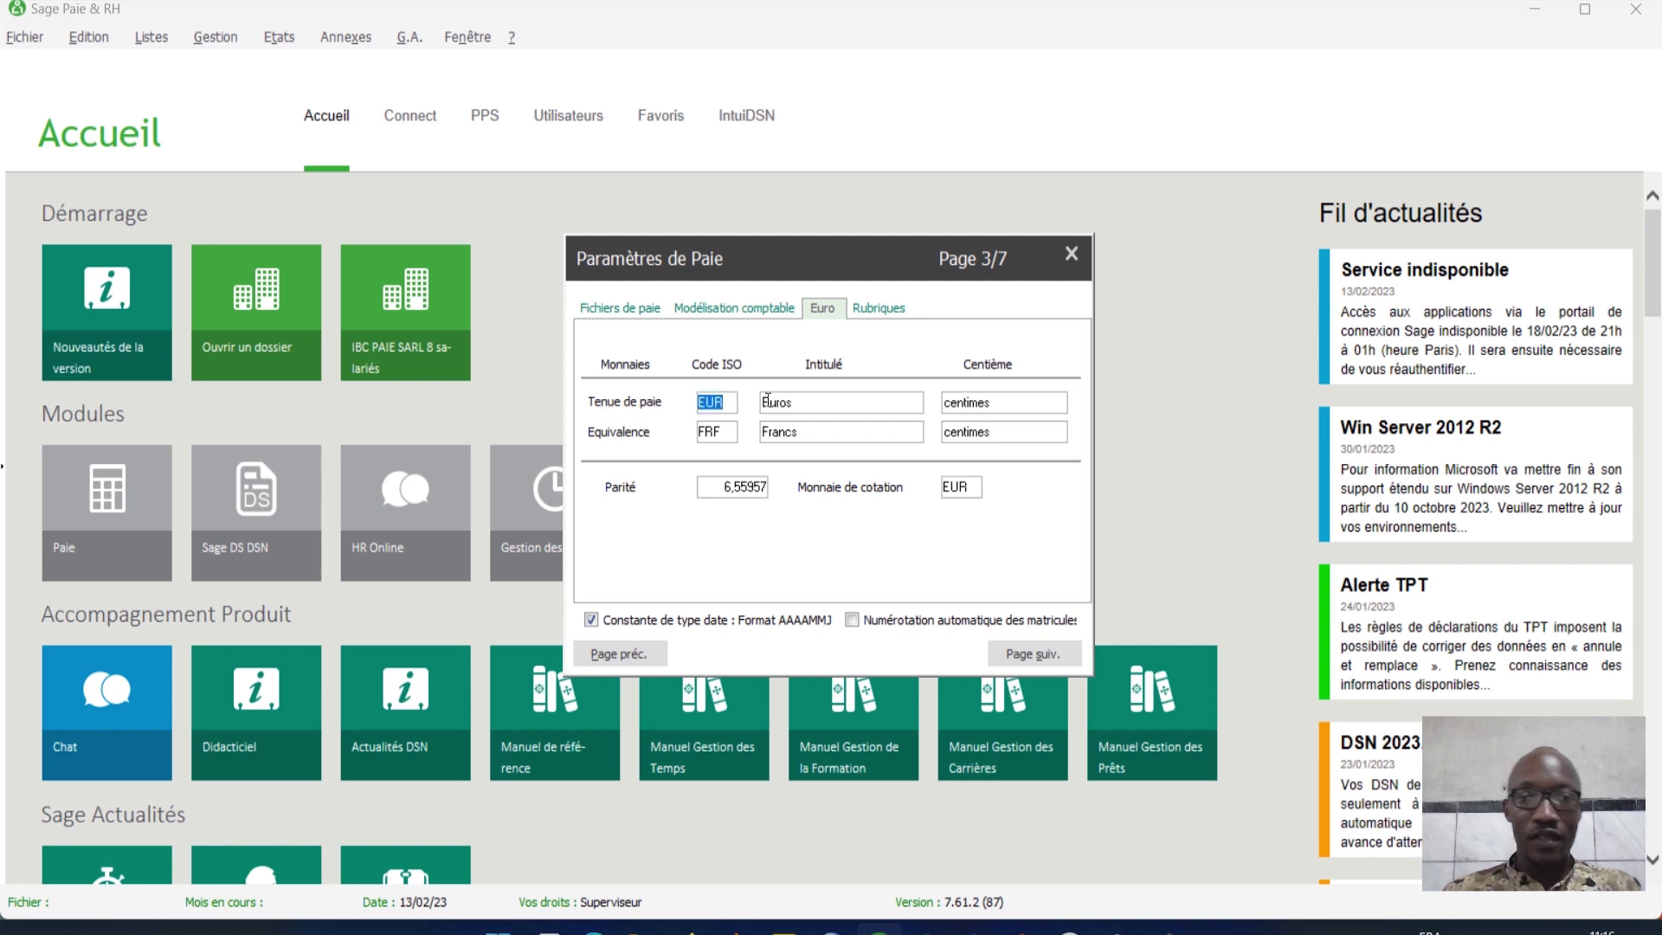
pyautogui.write('FCF')
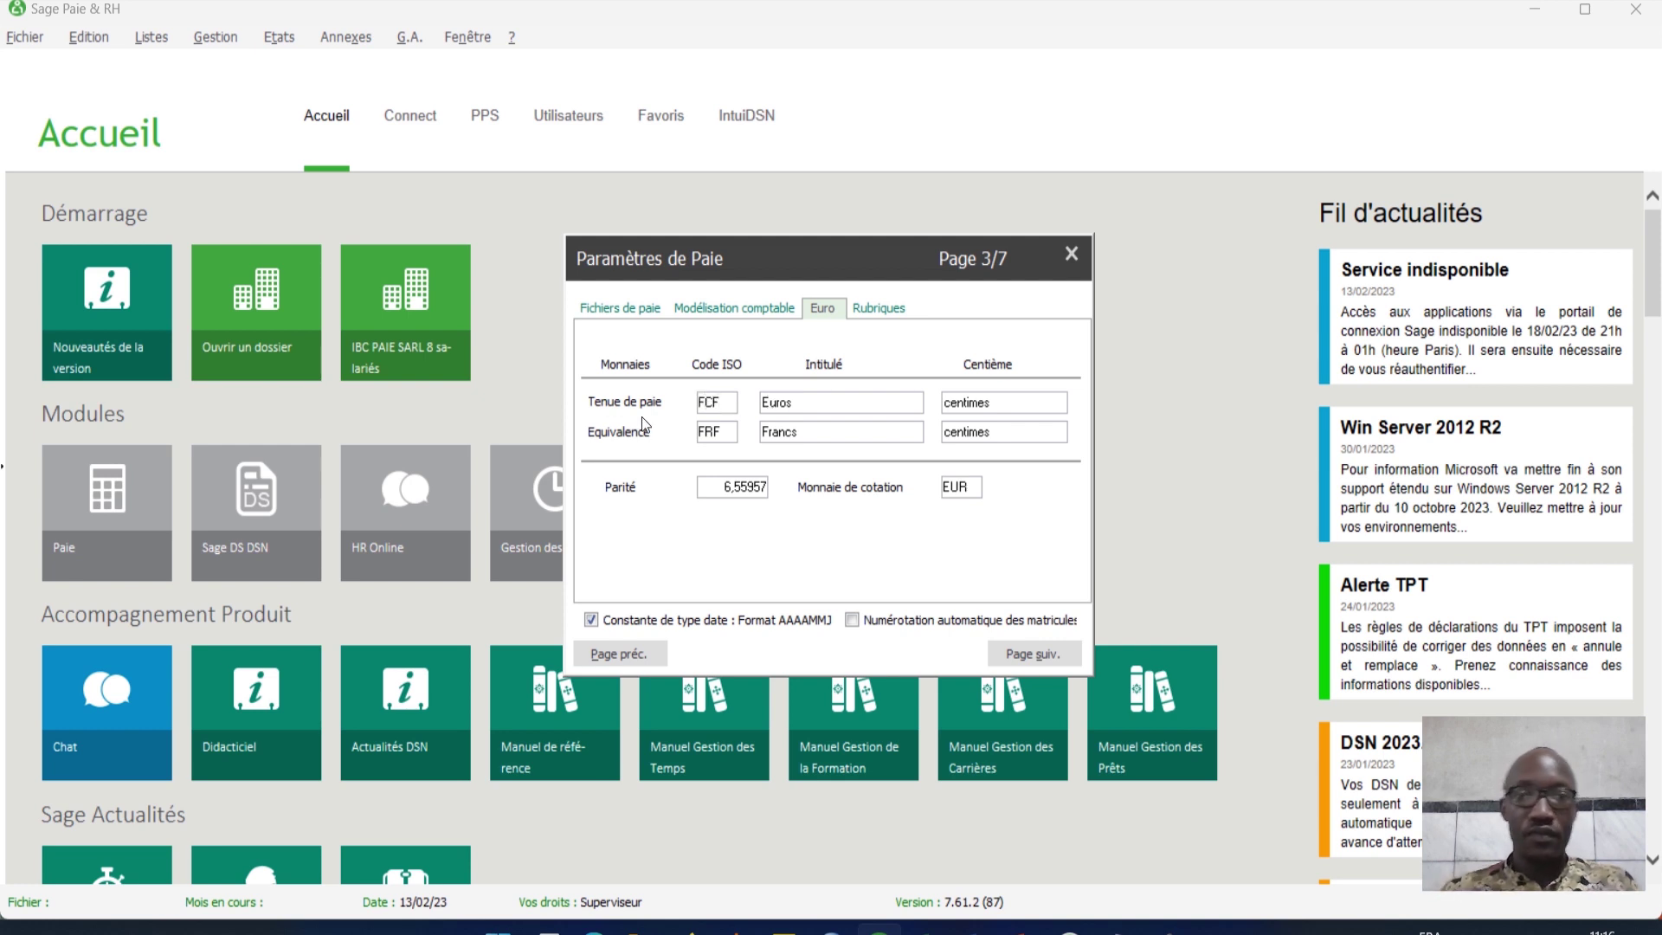
pyautogui.doubleClick(783, 402)
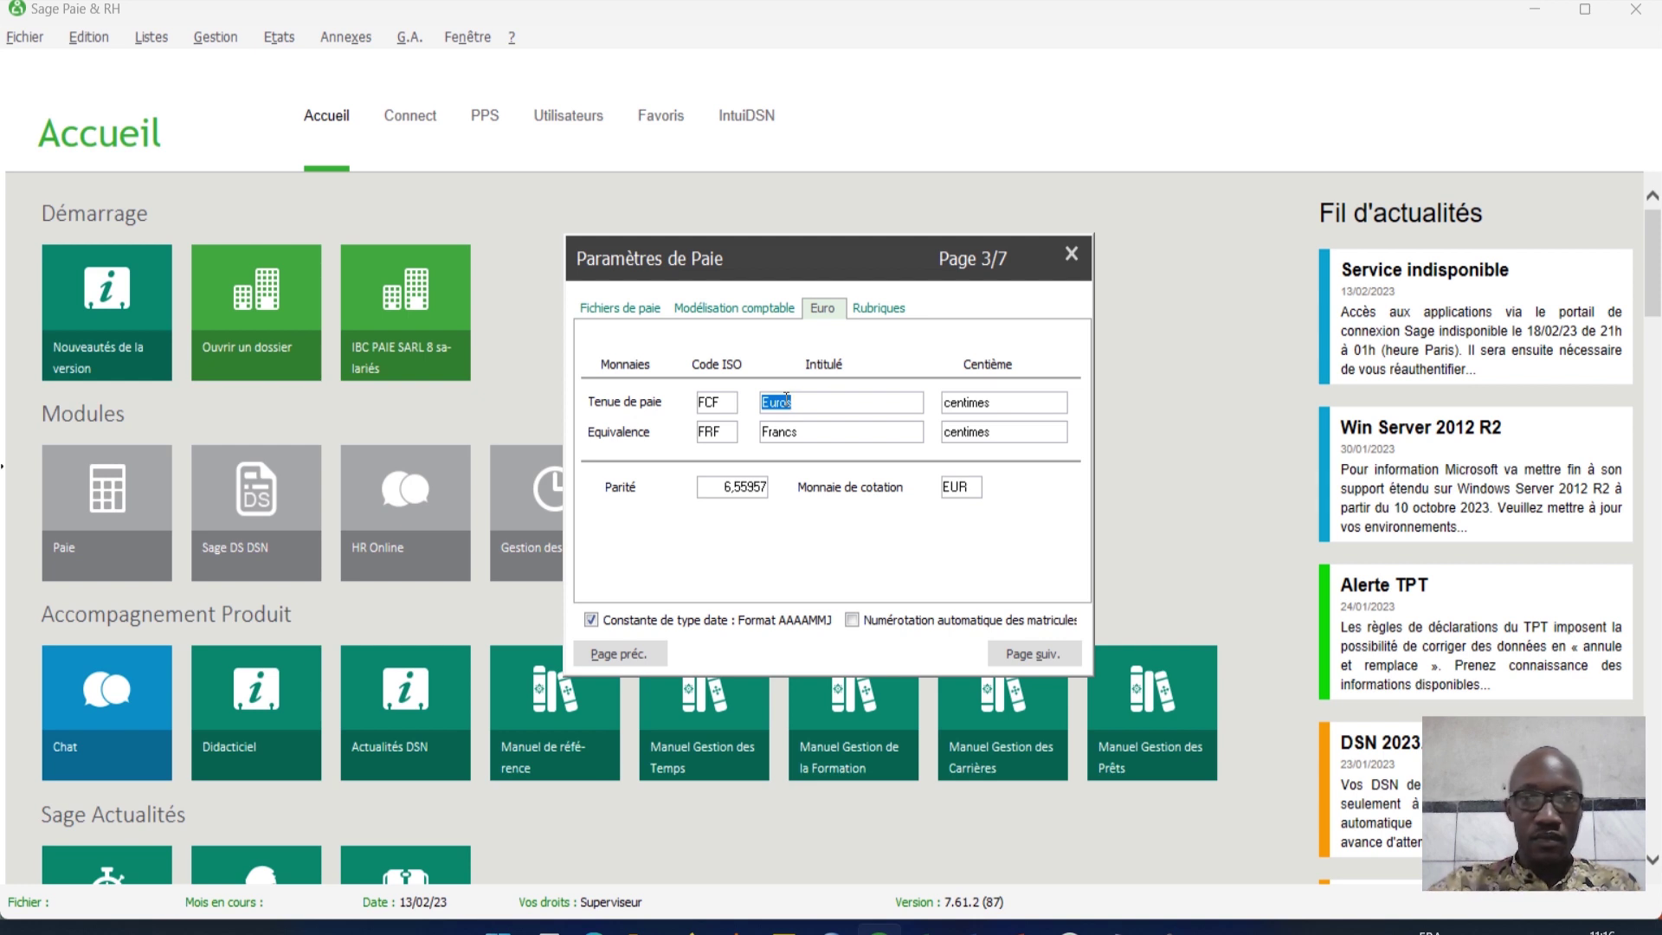
pyautogui.doubleClick(723, 401)
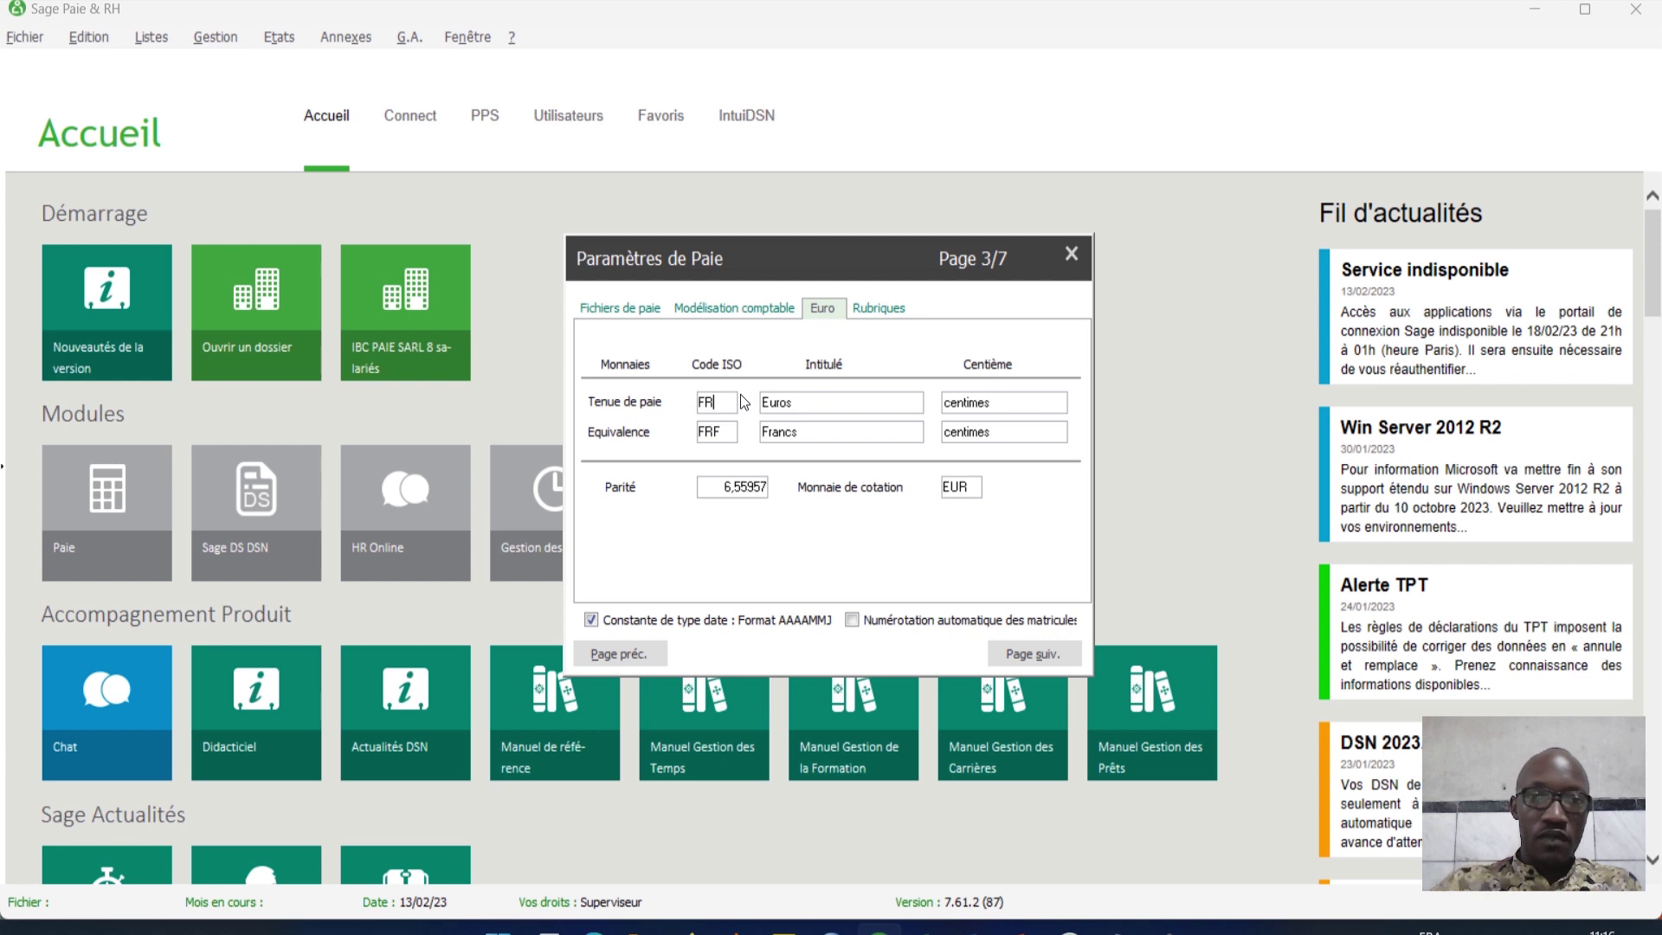
pyautogui.doubleClick(800, 403)
pyautogui.write('FCFA')
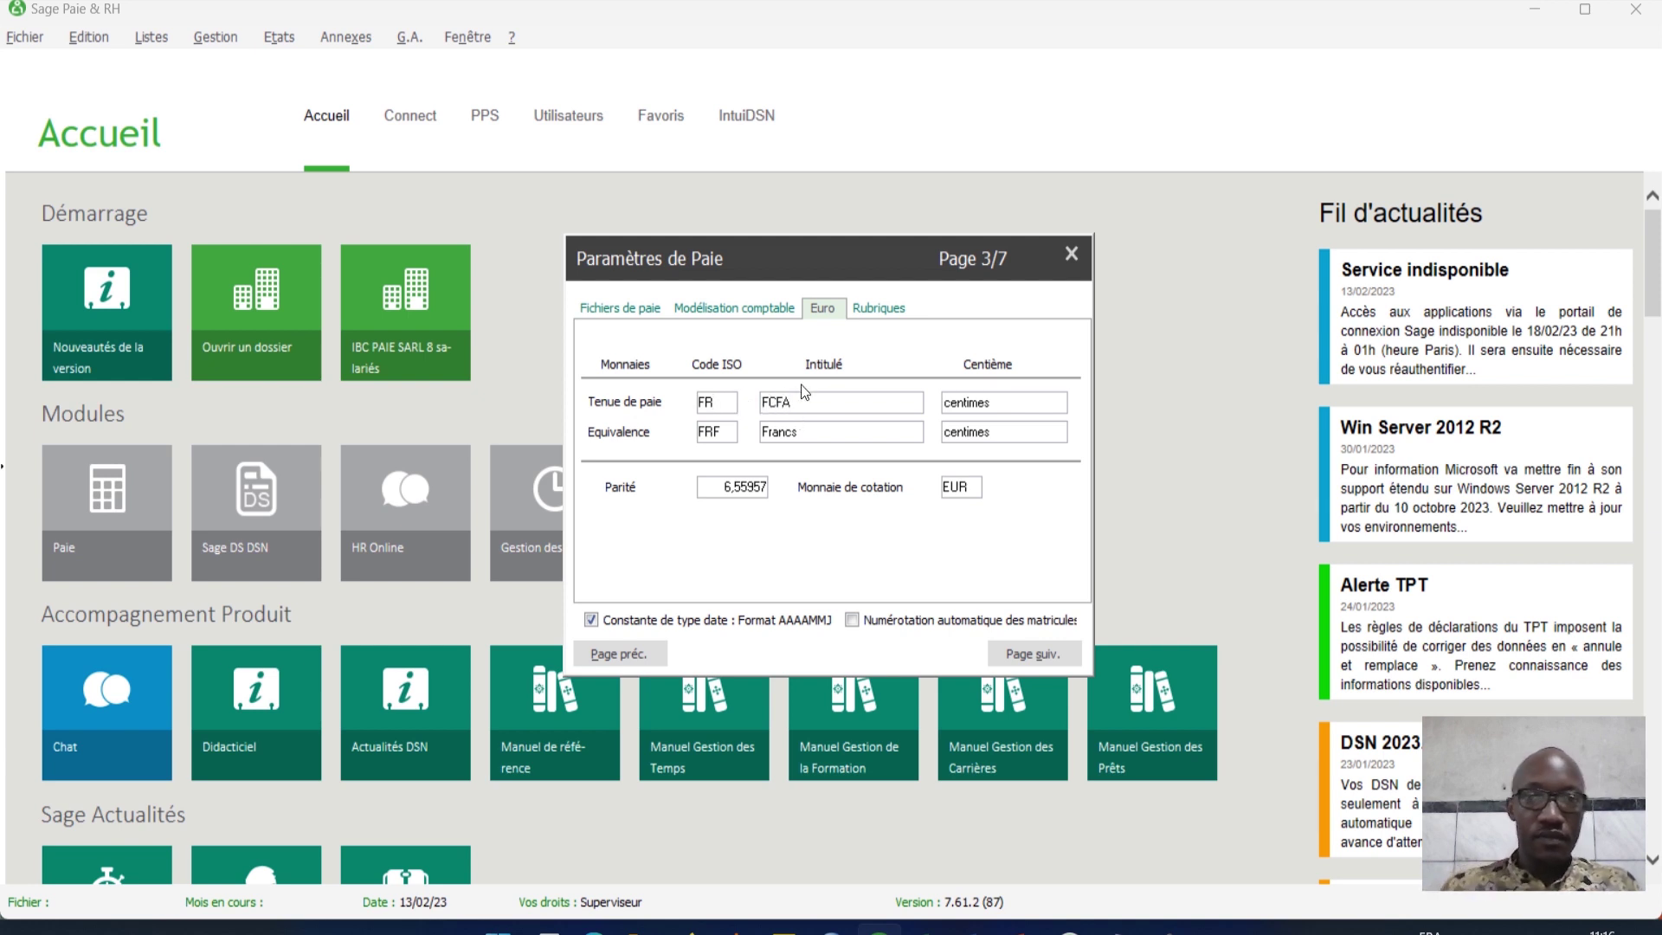
# Step: Clear the Tenue de paie currency's Centième and the Equivalence currency's Code ISO, Intitulé and Centième
pyautogui.doubleClick(1002, 404)
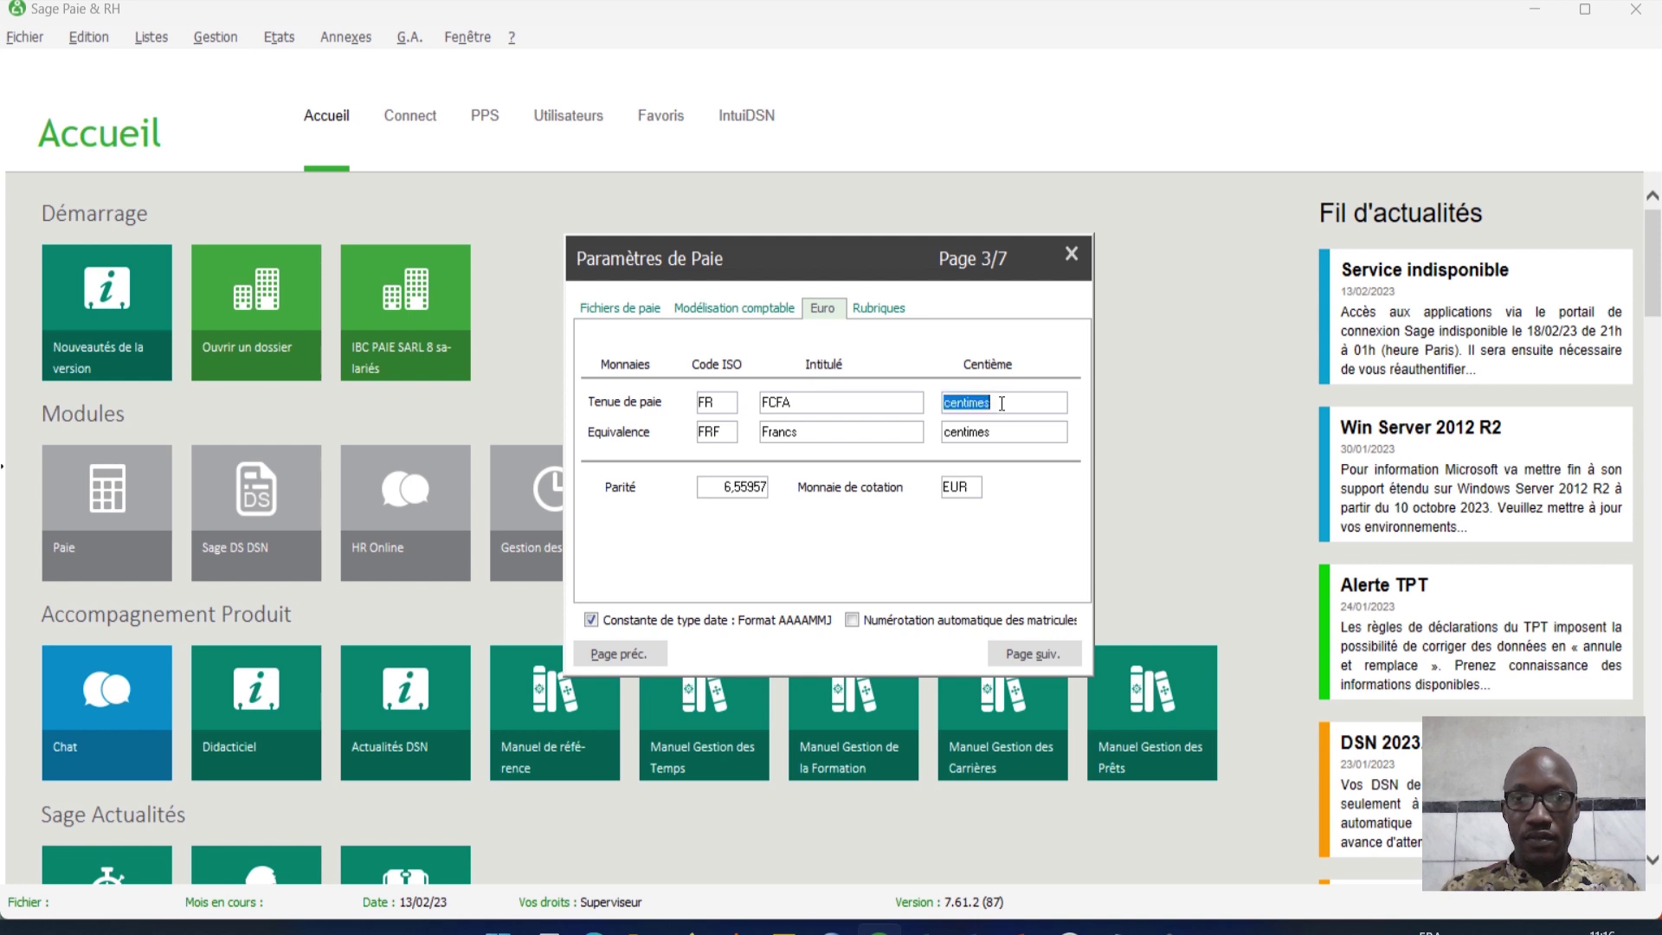
pyautogui.press('BackSpace')
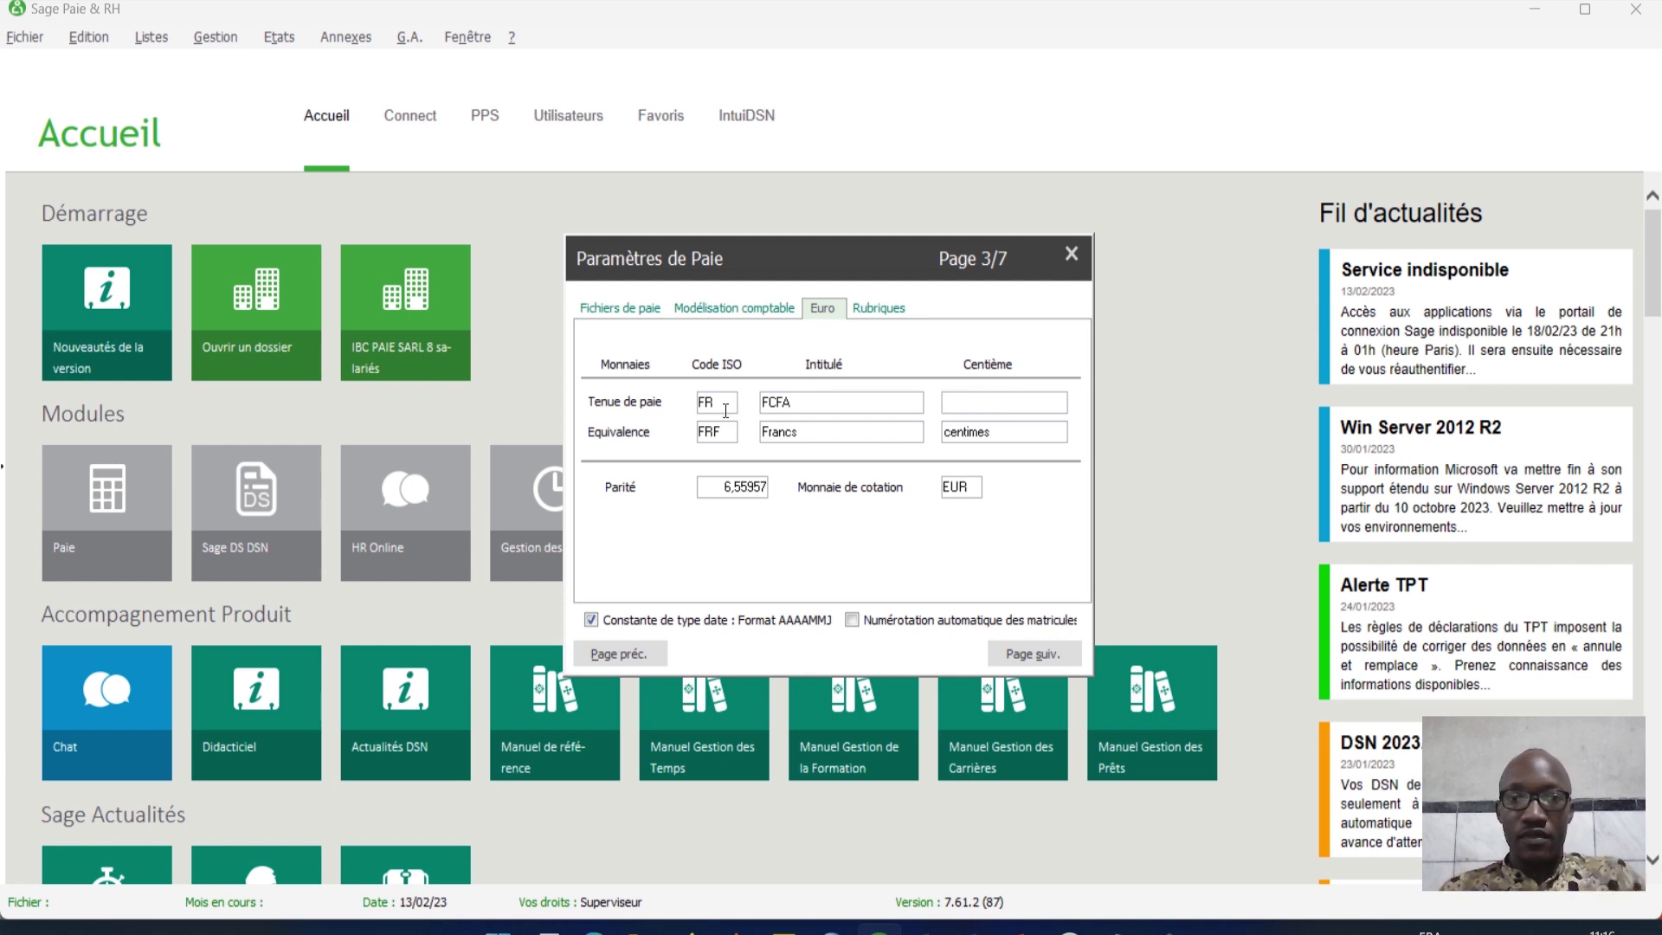
pyautogui.doubleClick(731, 435)
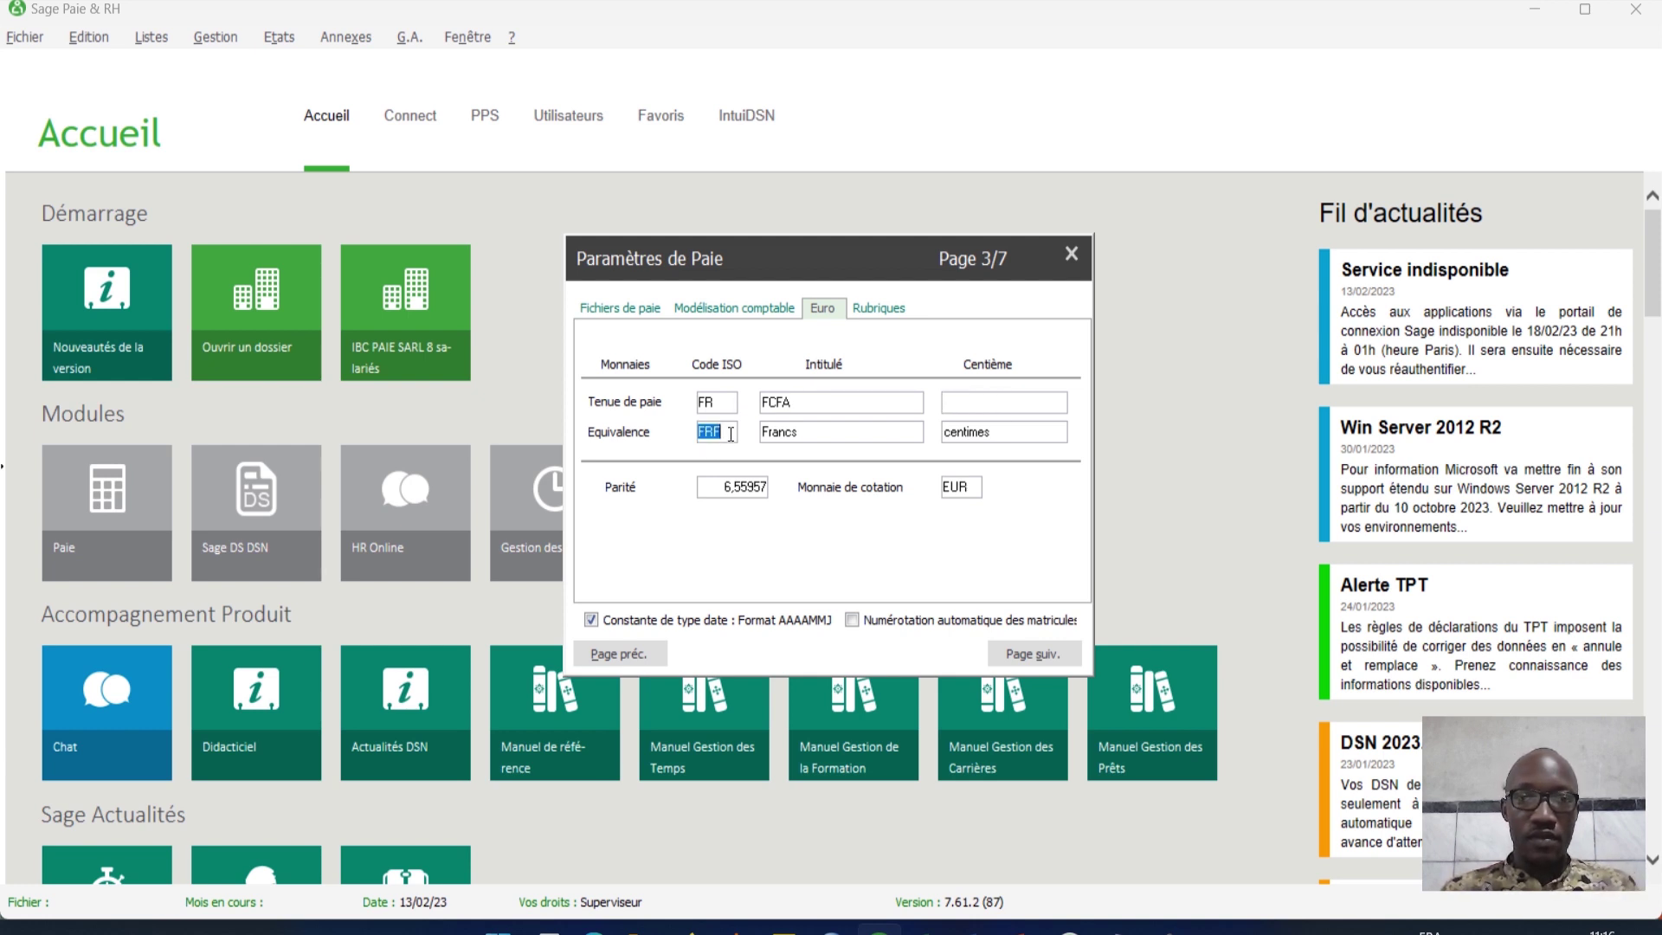
pyautogui.press('BackSpace')
pyautogui.doubleClick(775, 433)
pyautogui.press('BackSpace')
pyautogui.doubleClick(1003, 433)
pyautogui.press('BackSpace')
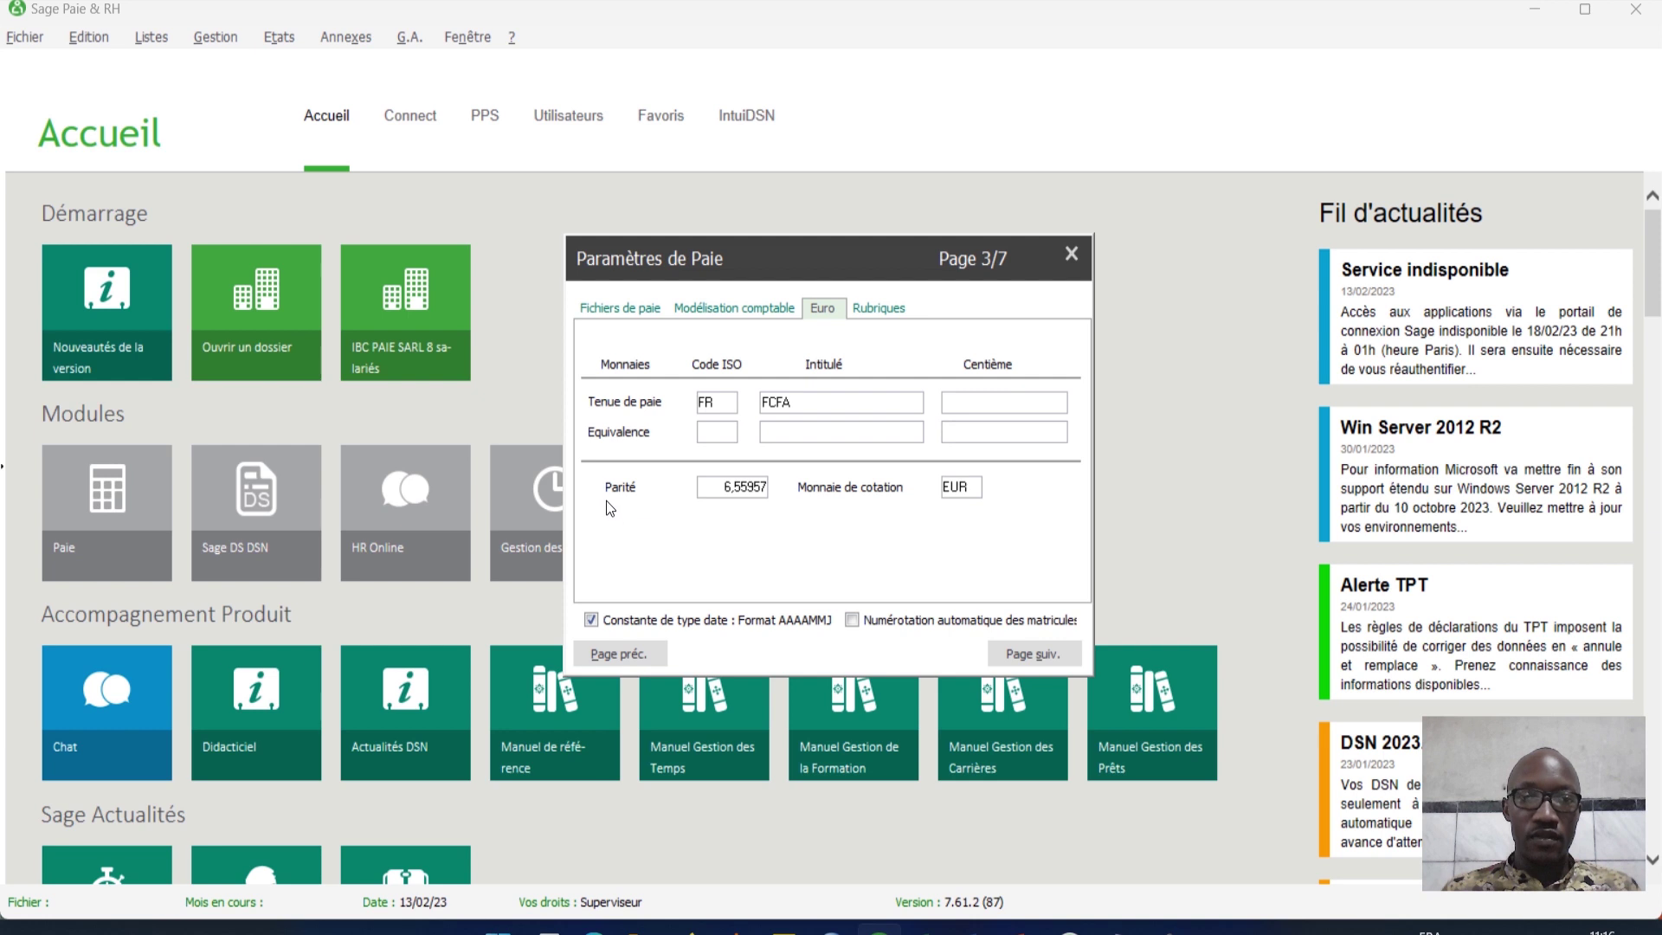
# Step: Clear the Parité value and the Monnaie de cotation in the Euro settings
pyautogui.doubleClick(726, 488)
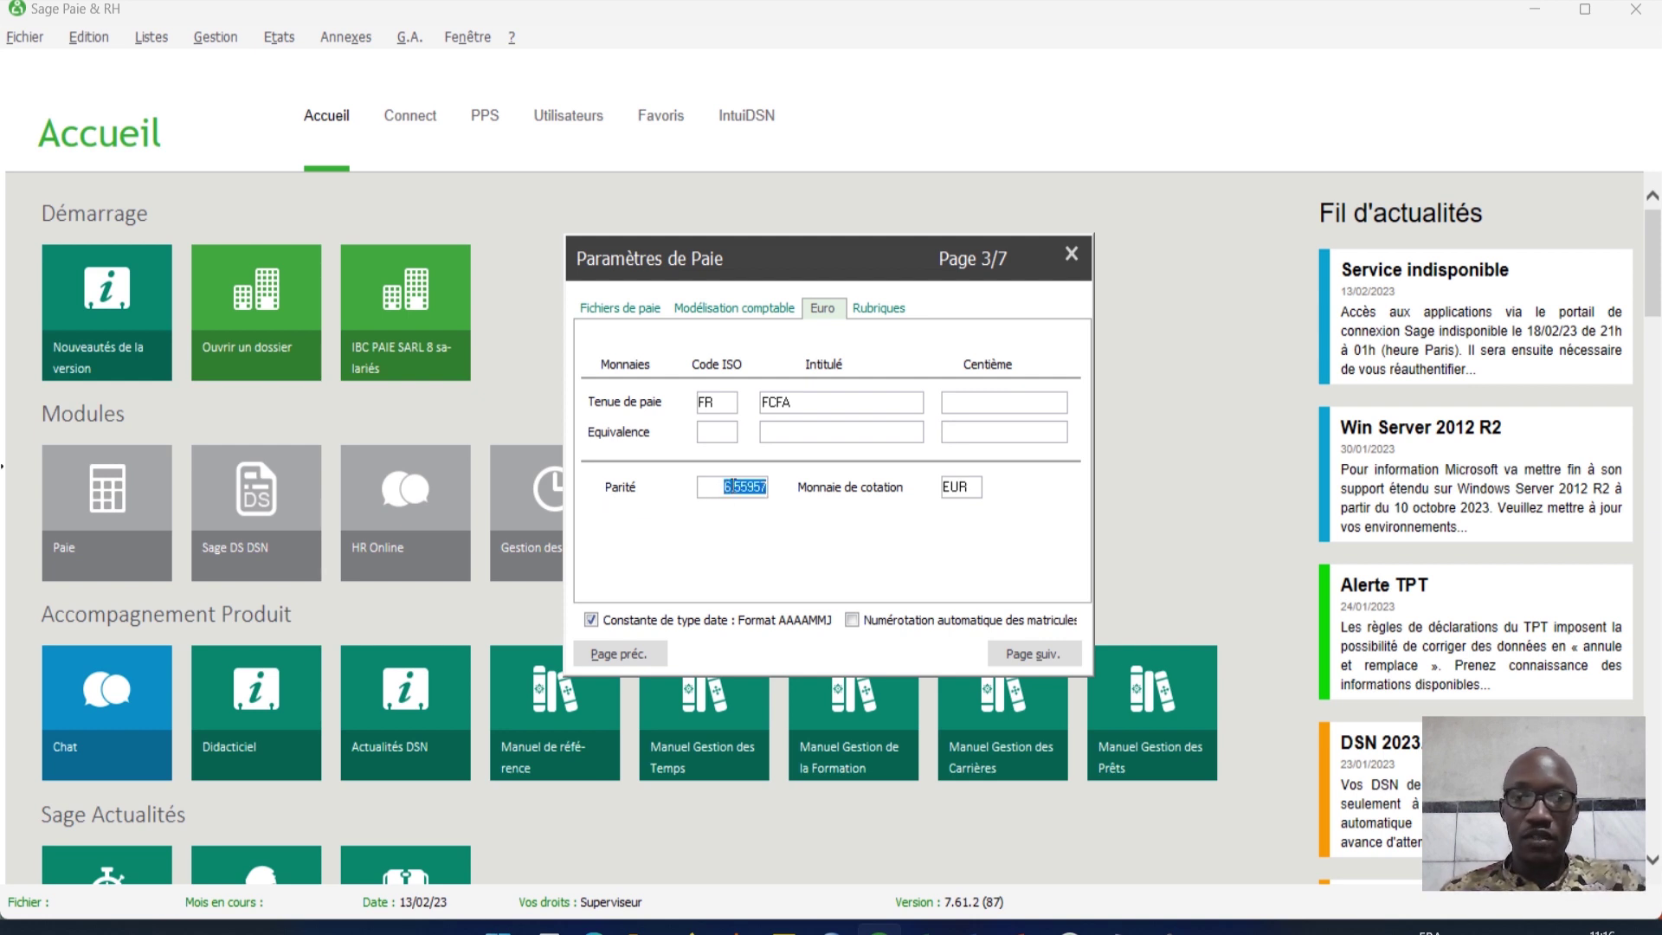
pyautogui.press('BackSpace')
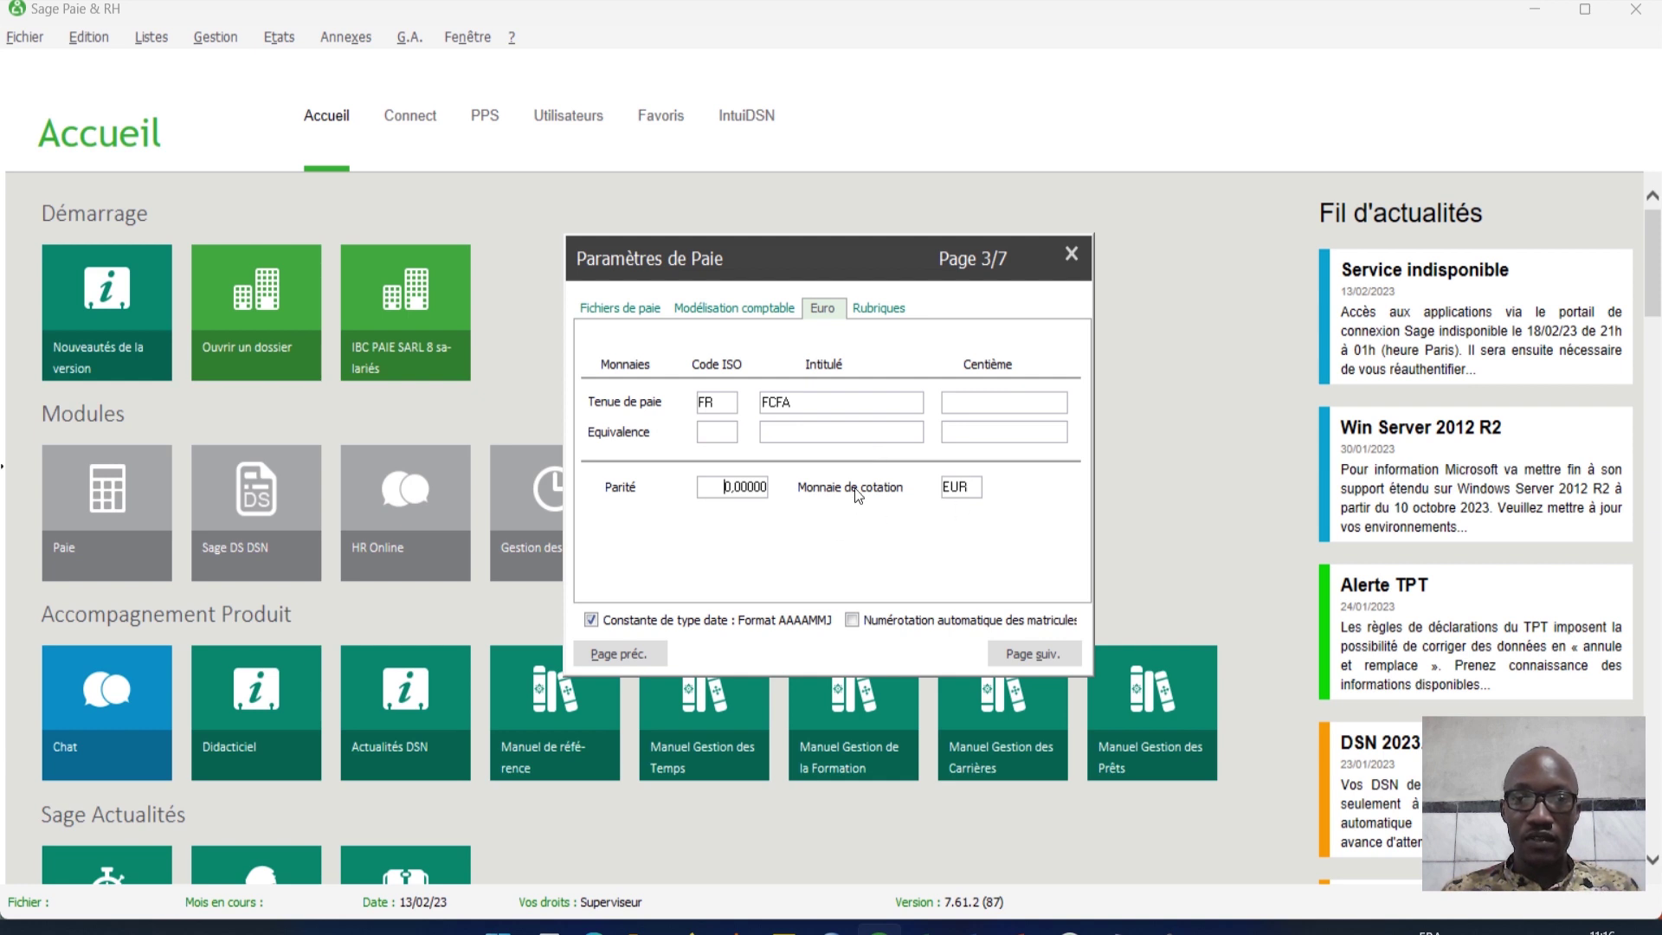
pyautogui.press('Tab')
pyautogui.press('BackSpace')
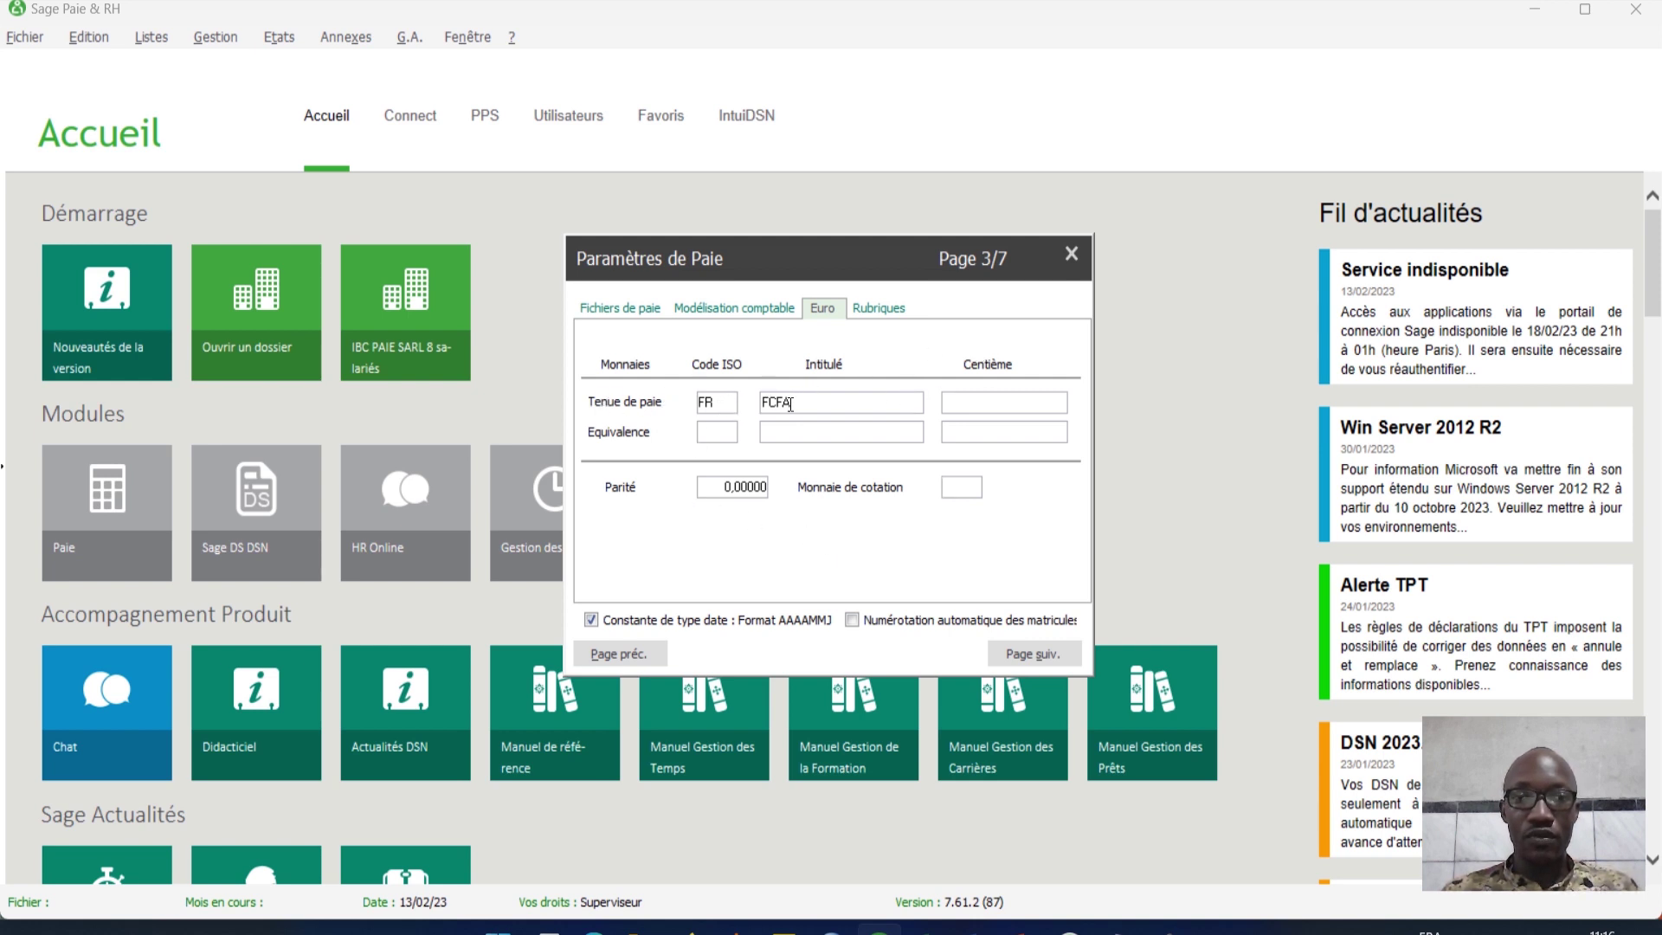
# Step: Open the Rubriques settings and switch to the Excel workbook to examine the distinct MEMO codes on the RUBRIQUES sheet
pyautogui.click(883, 308)
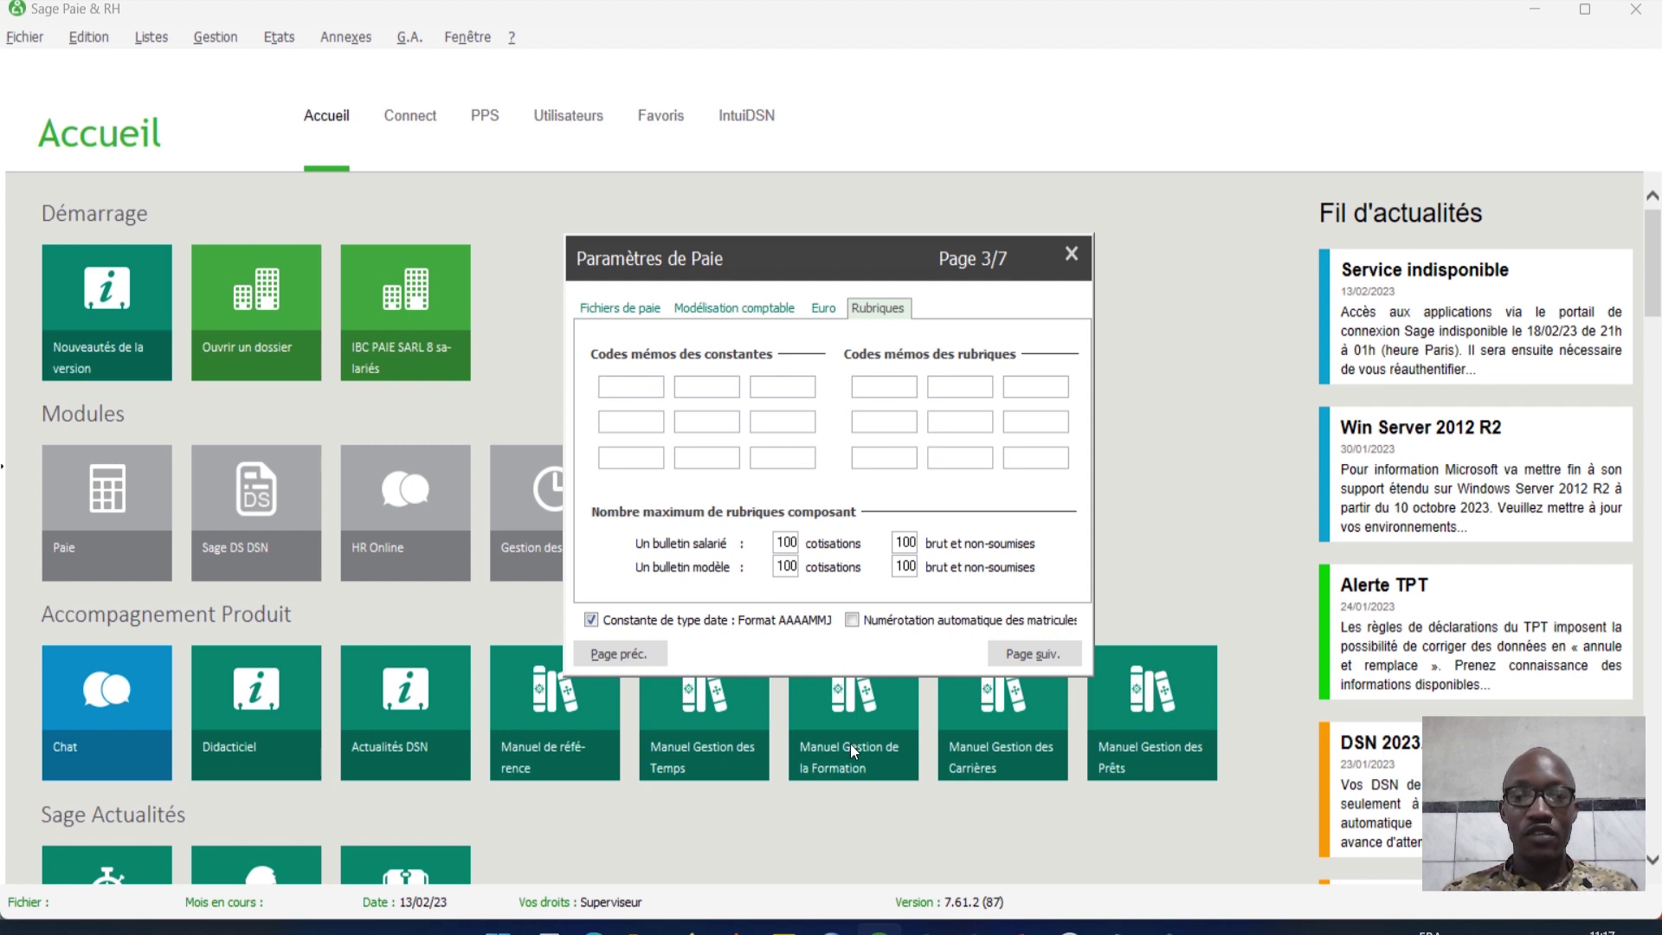
pyautogui.click(926, 931)
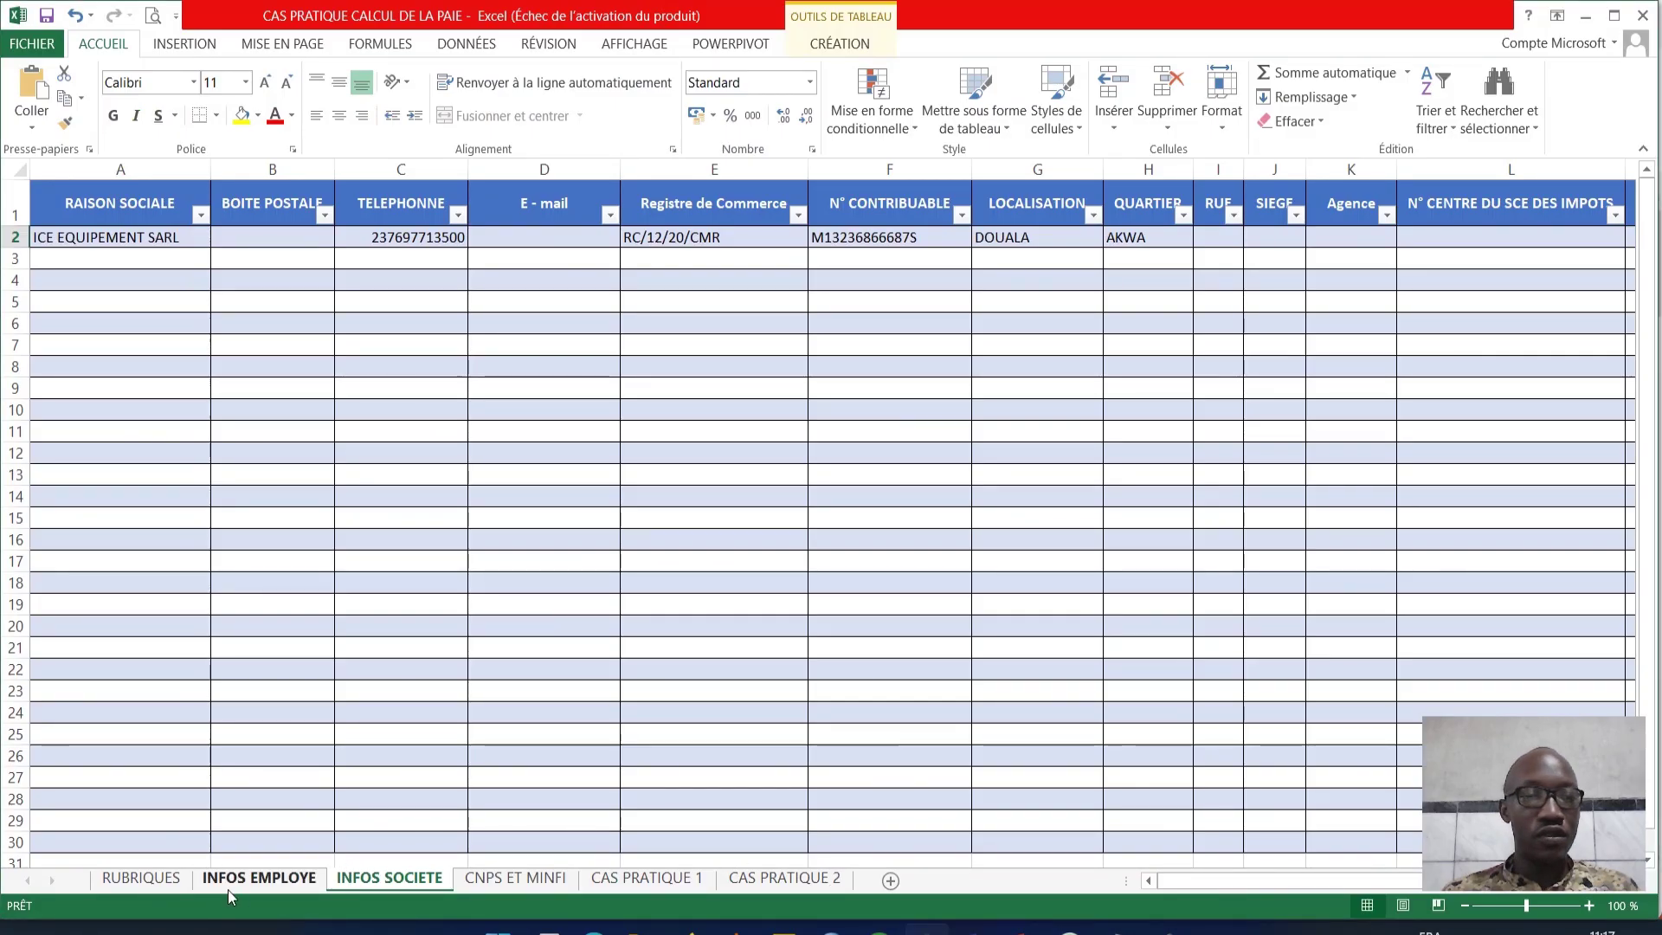
pyautogui.click(142, 878)
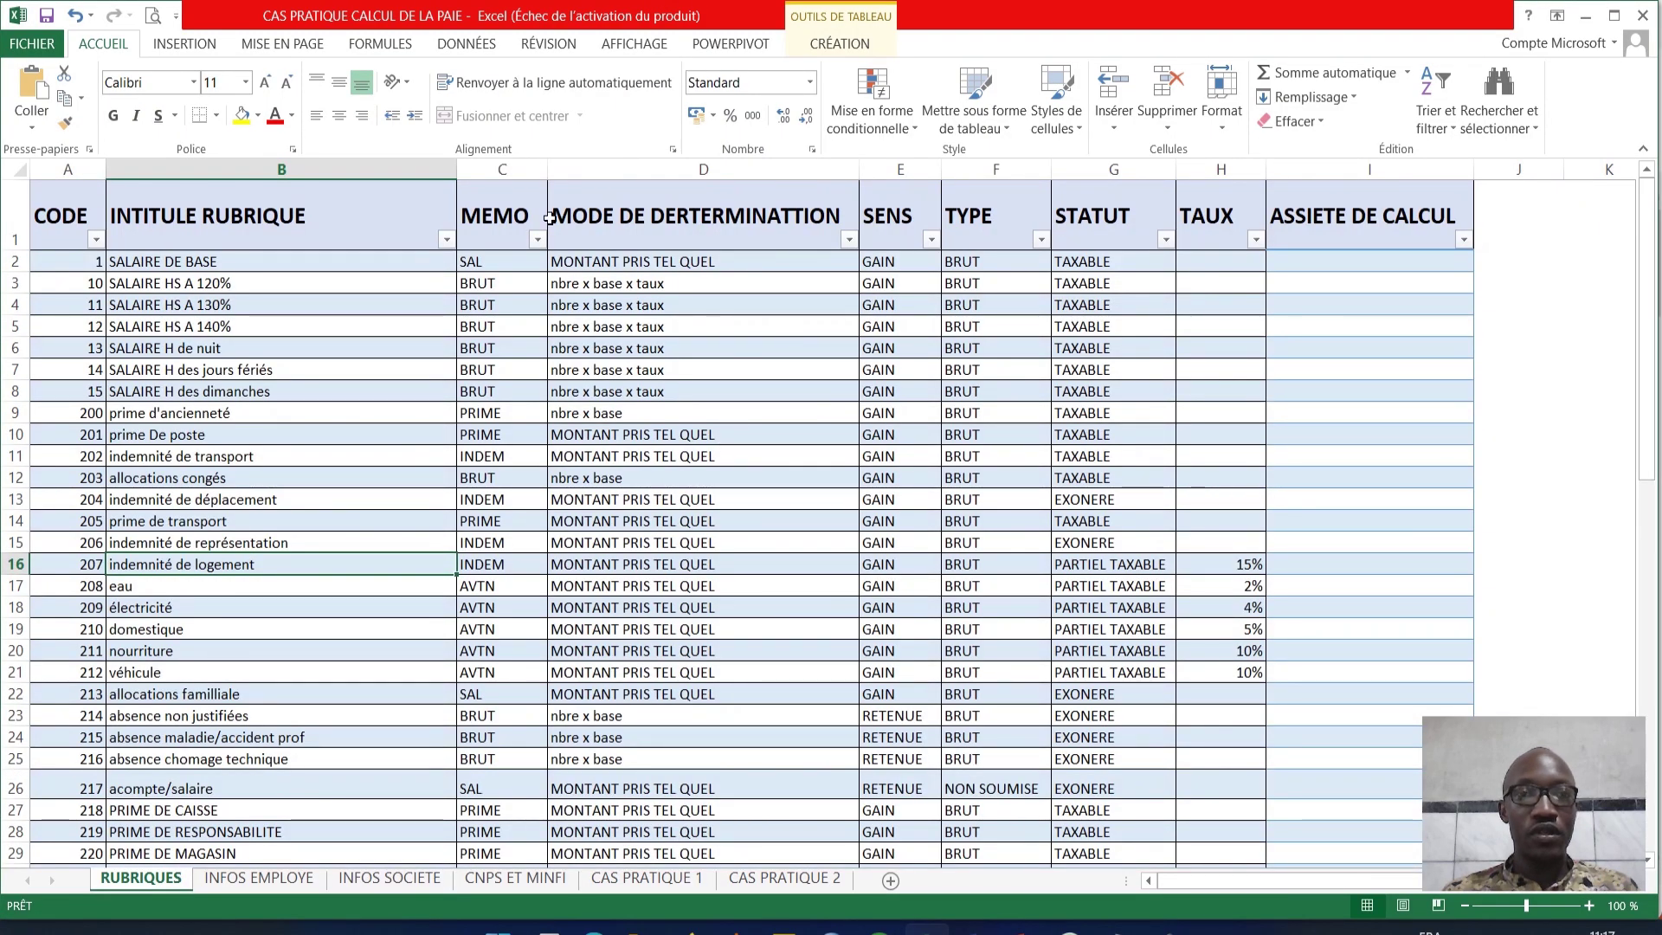
pyautogui.click(520, 166)
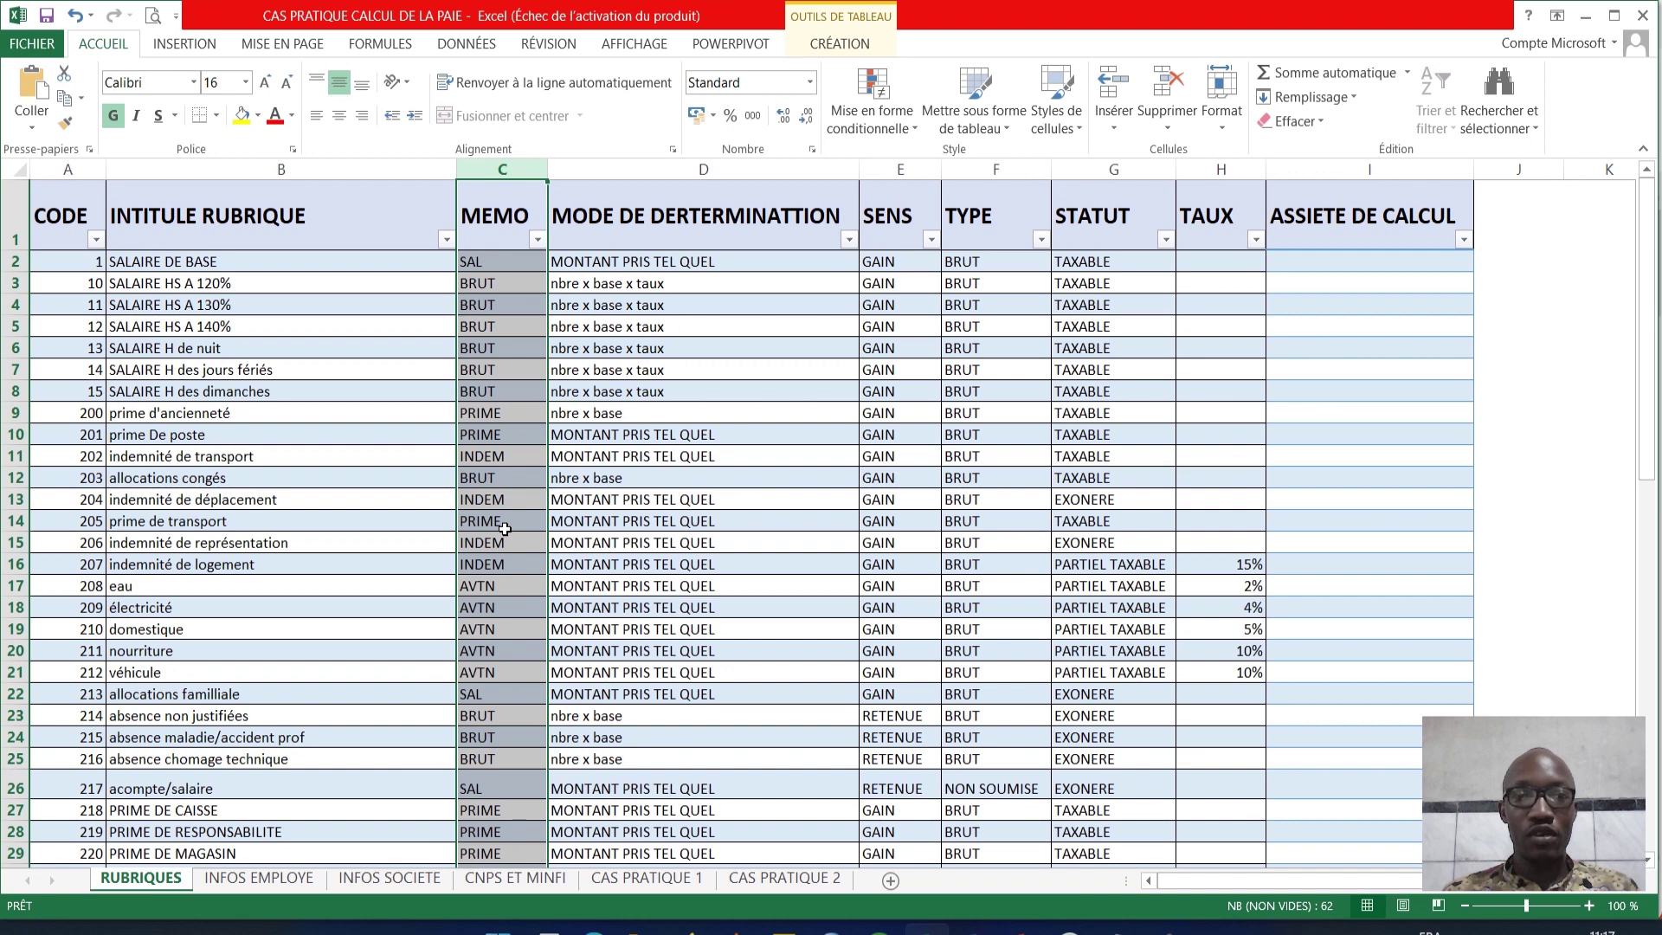
pyautogui.click(617, 563)
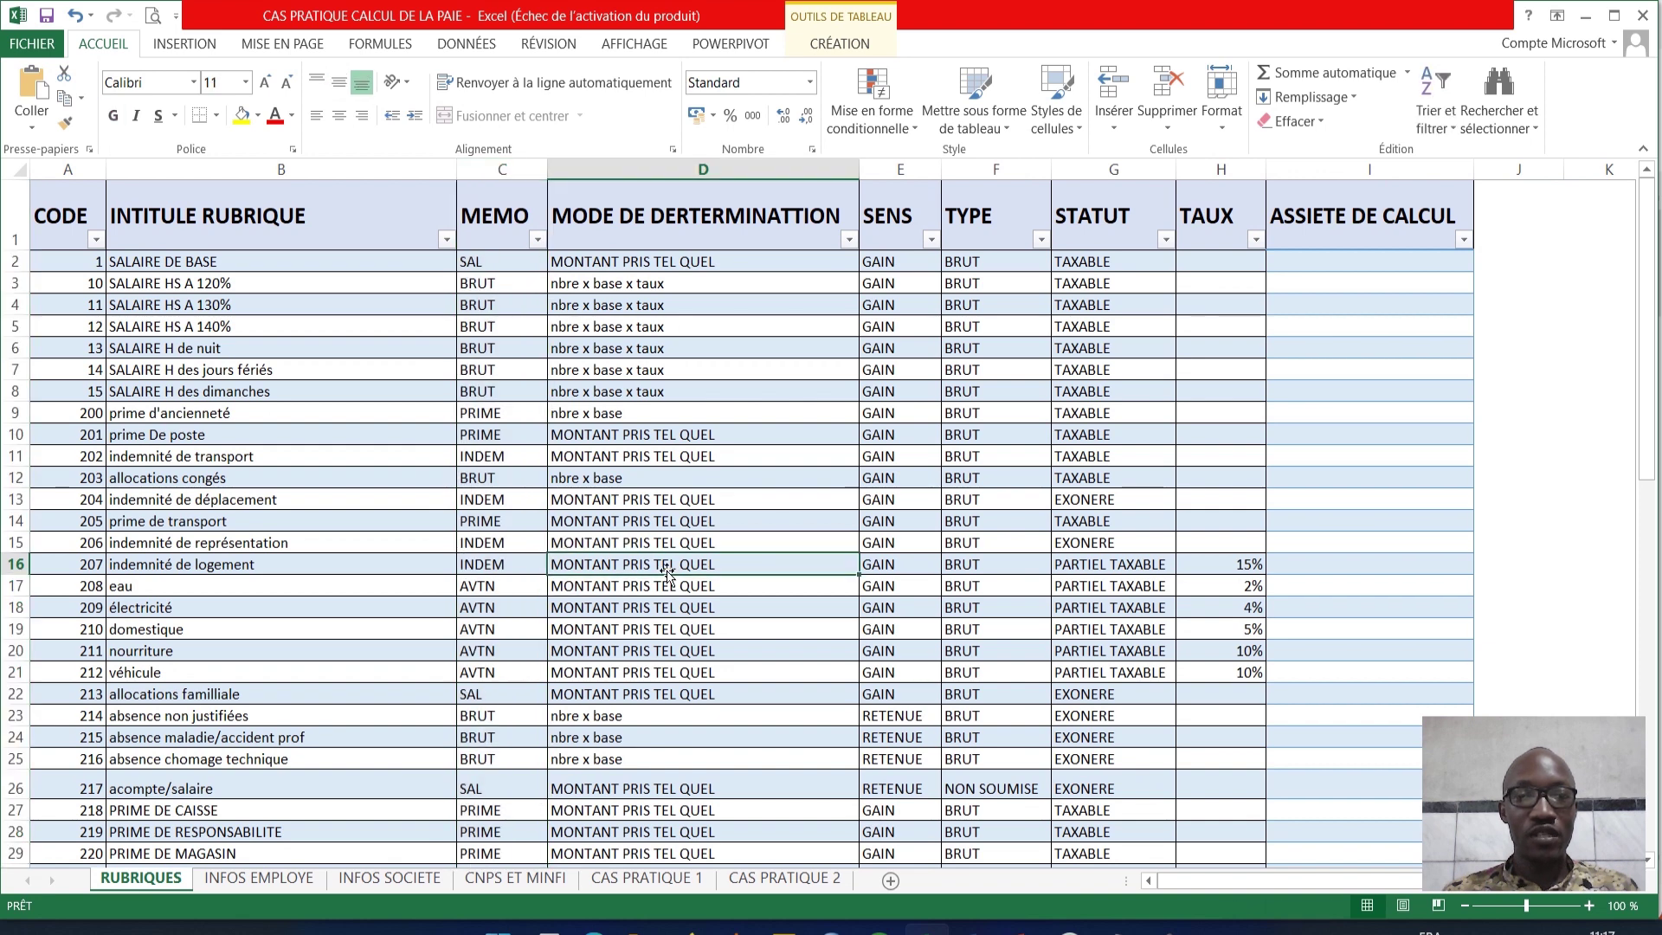
pyautogui.click(493, 564)
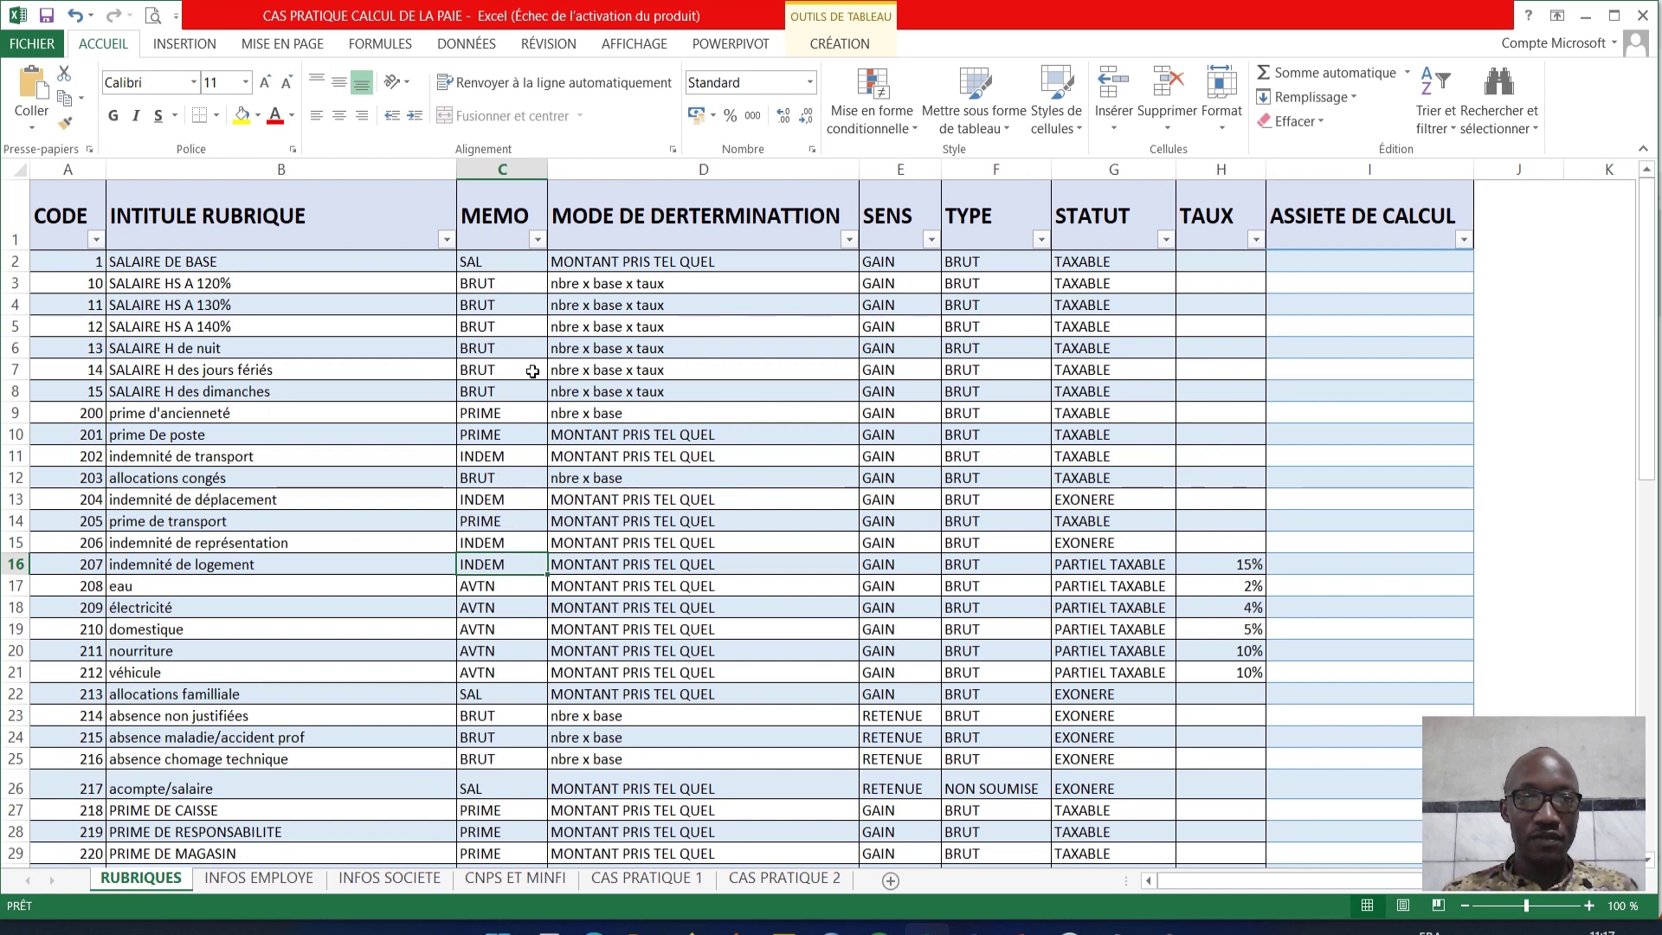
pyautogui.click(537, 240)
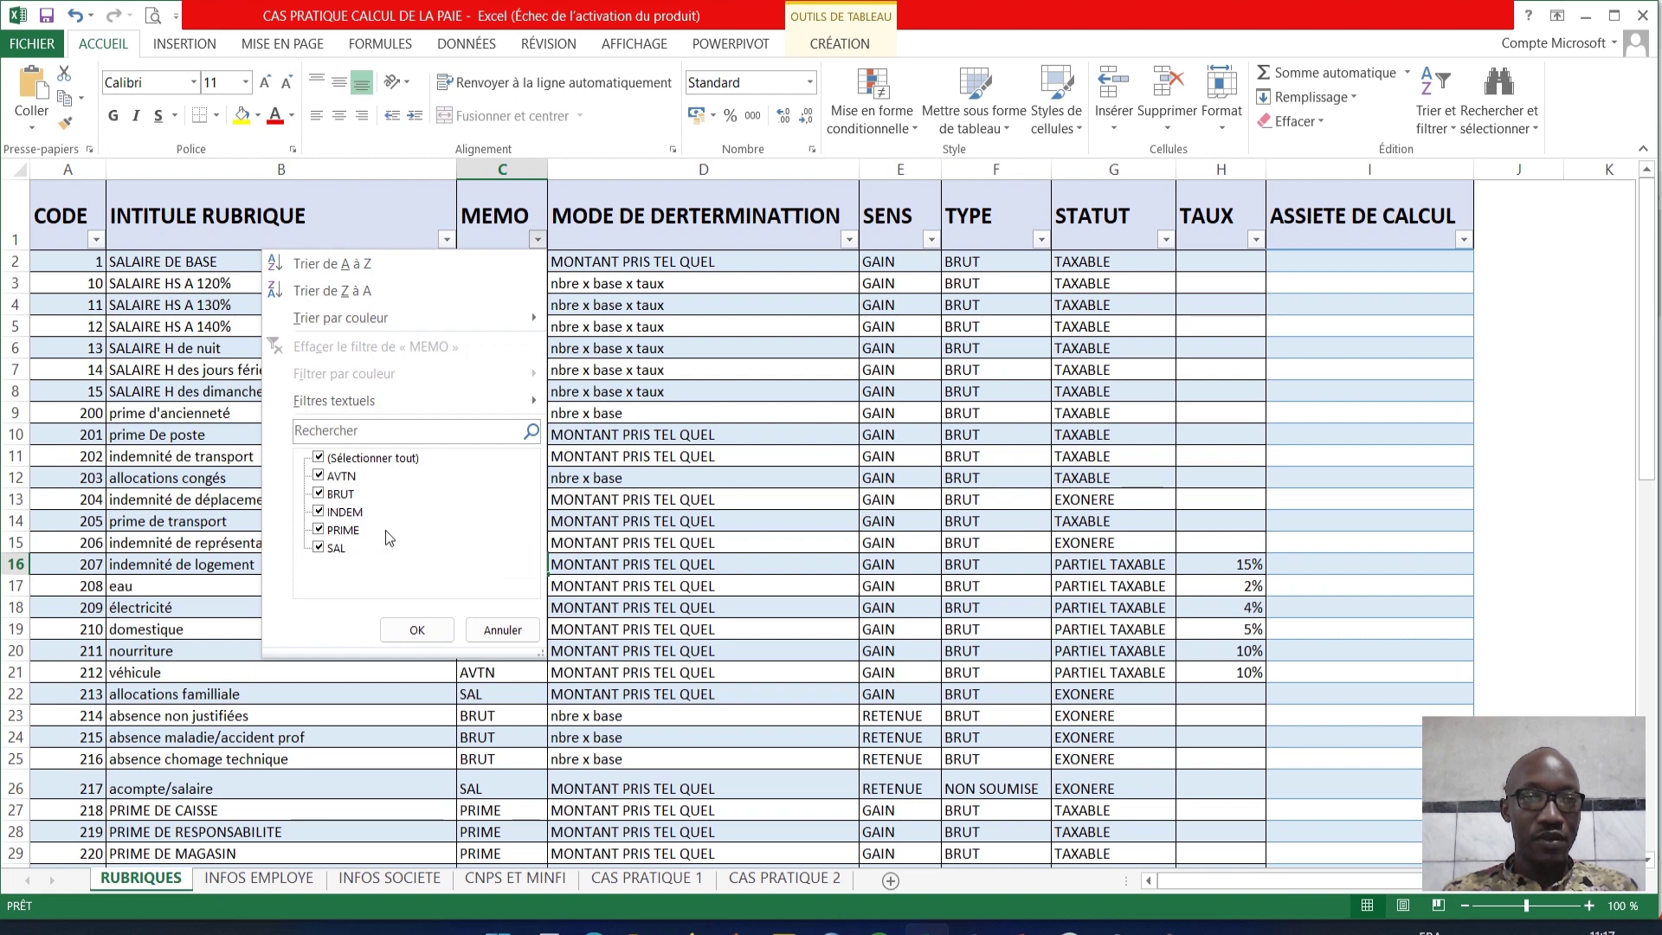
pyautogui.click(447, 633)
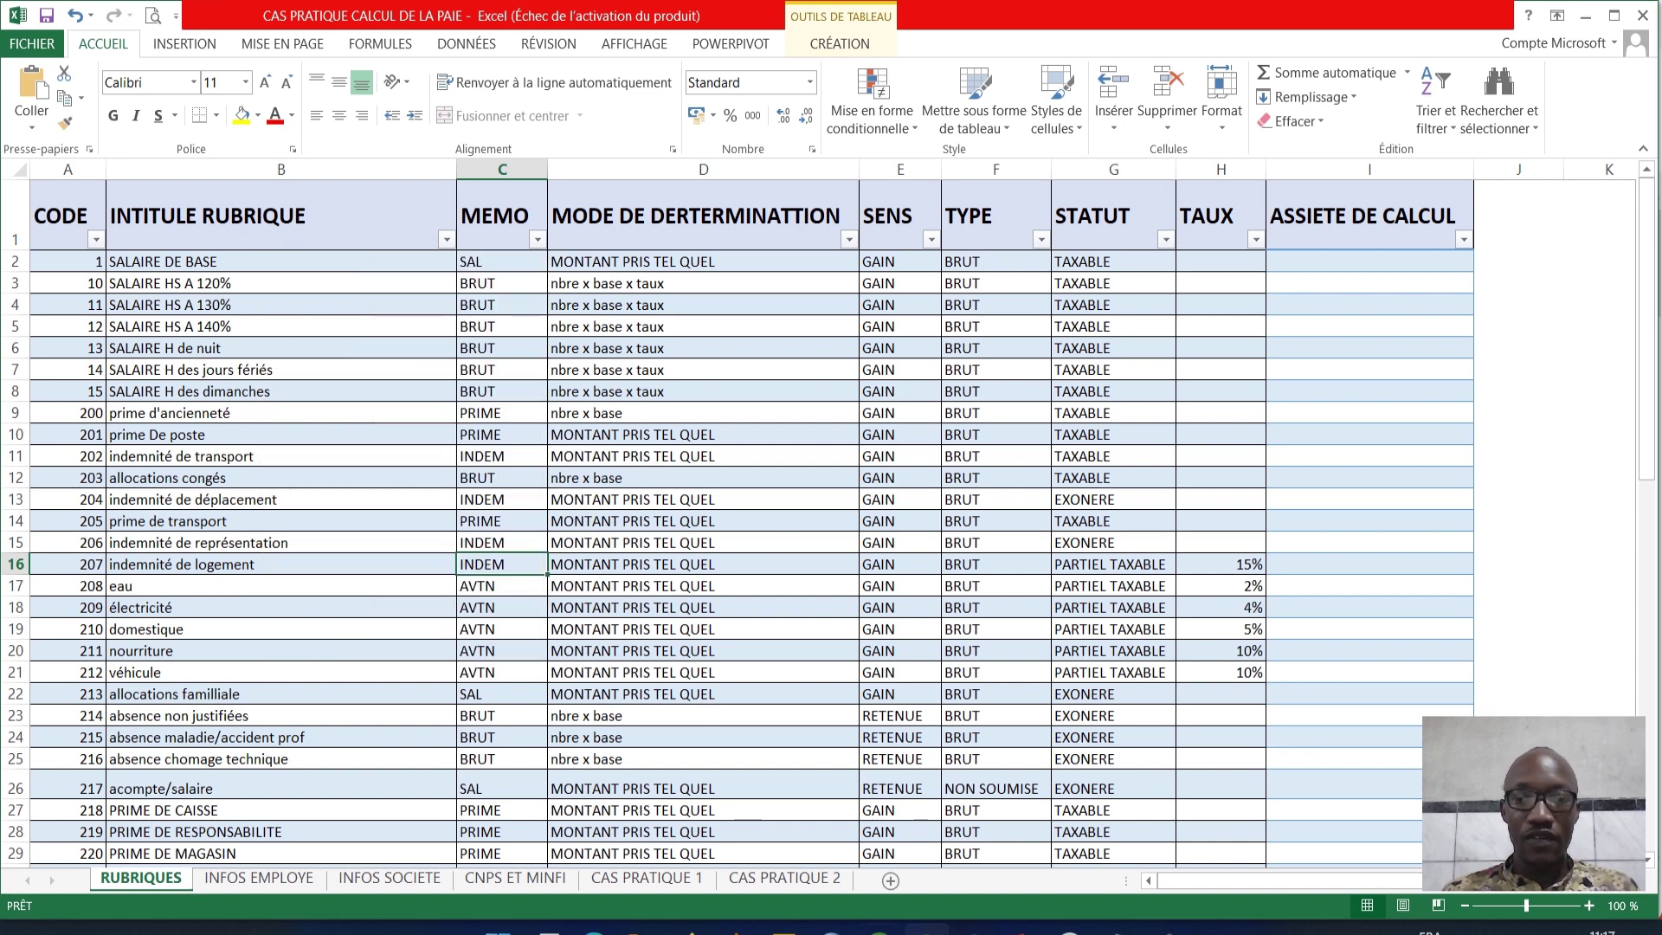
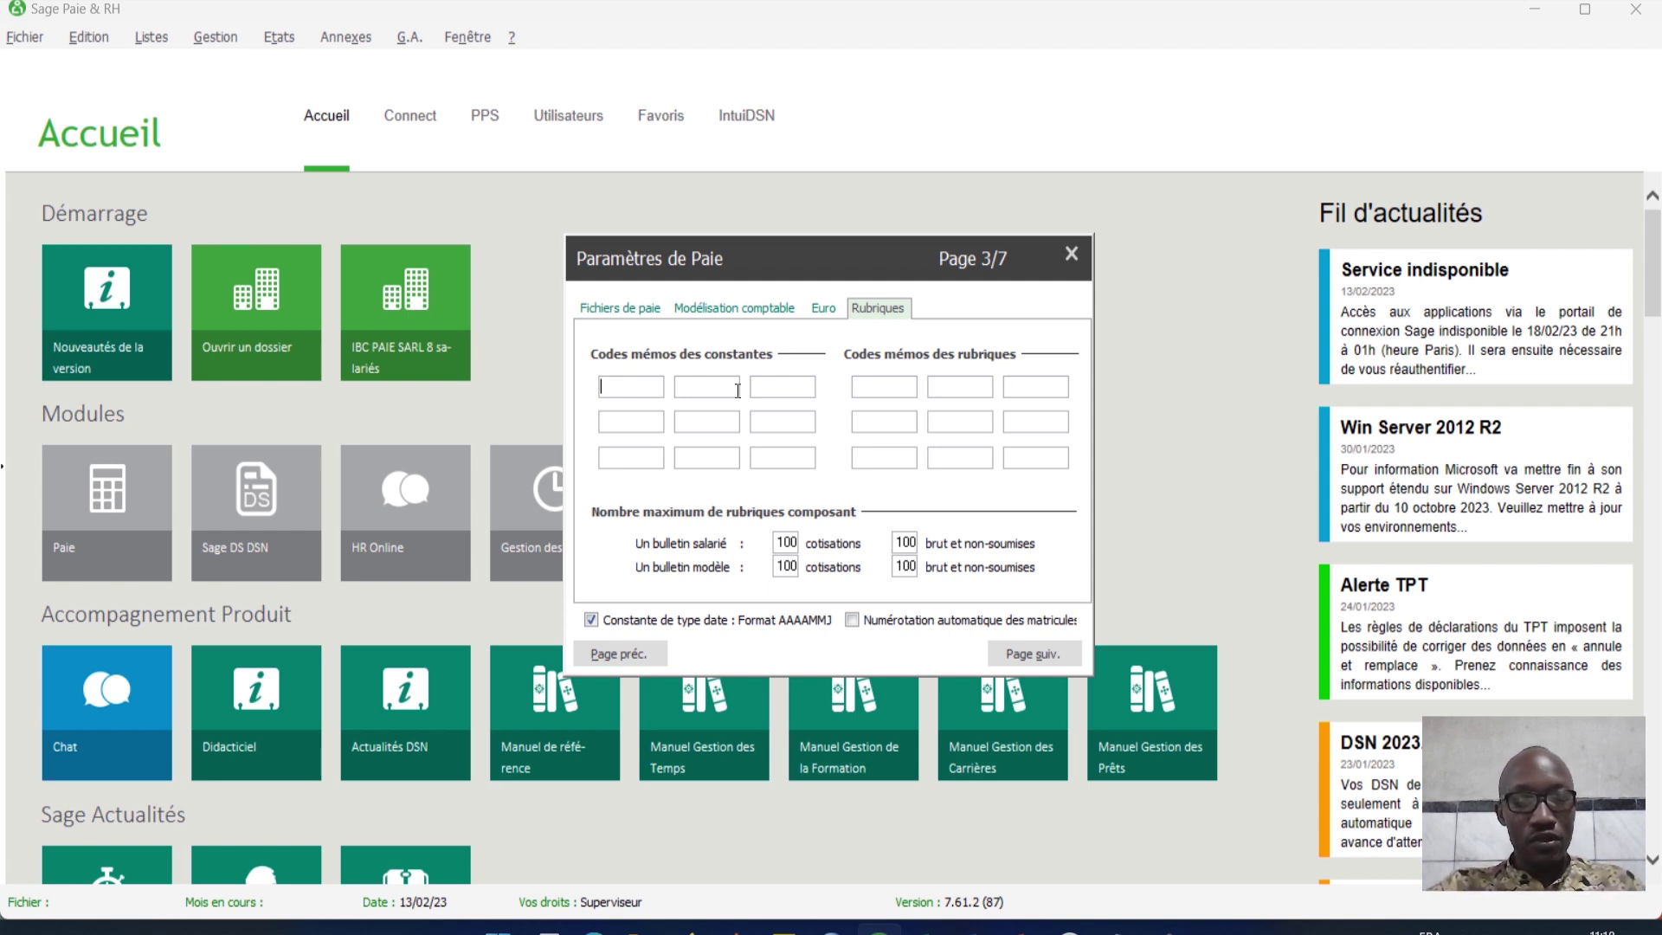
# Step: Back in Sage Paie, enter BRUT, COTIS and TAXE as the first three Codes mémos des constantes
pyautogui.write('BR')
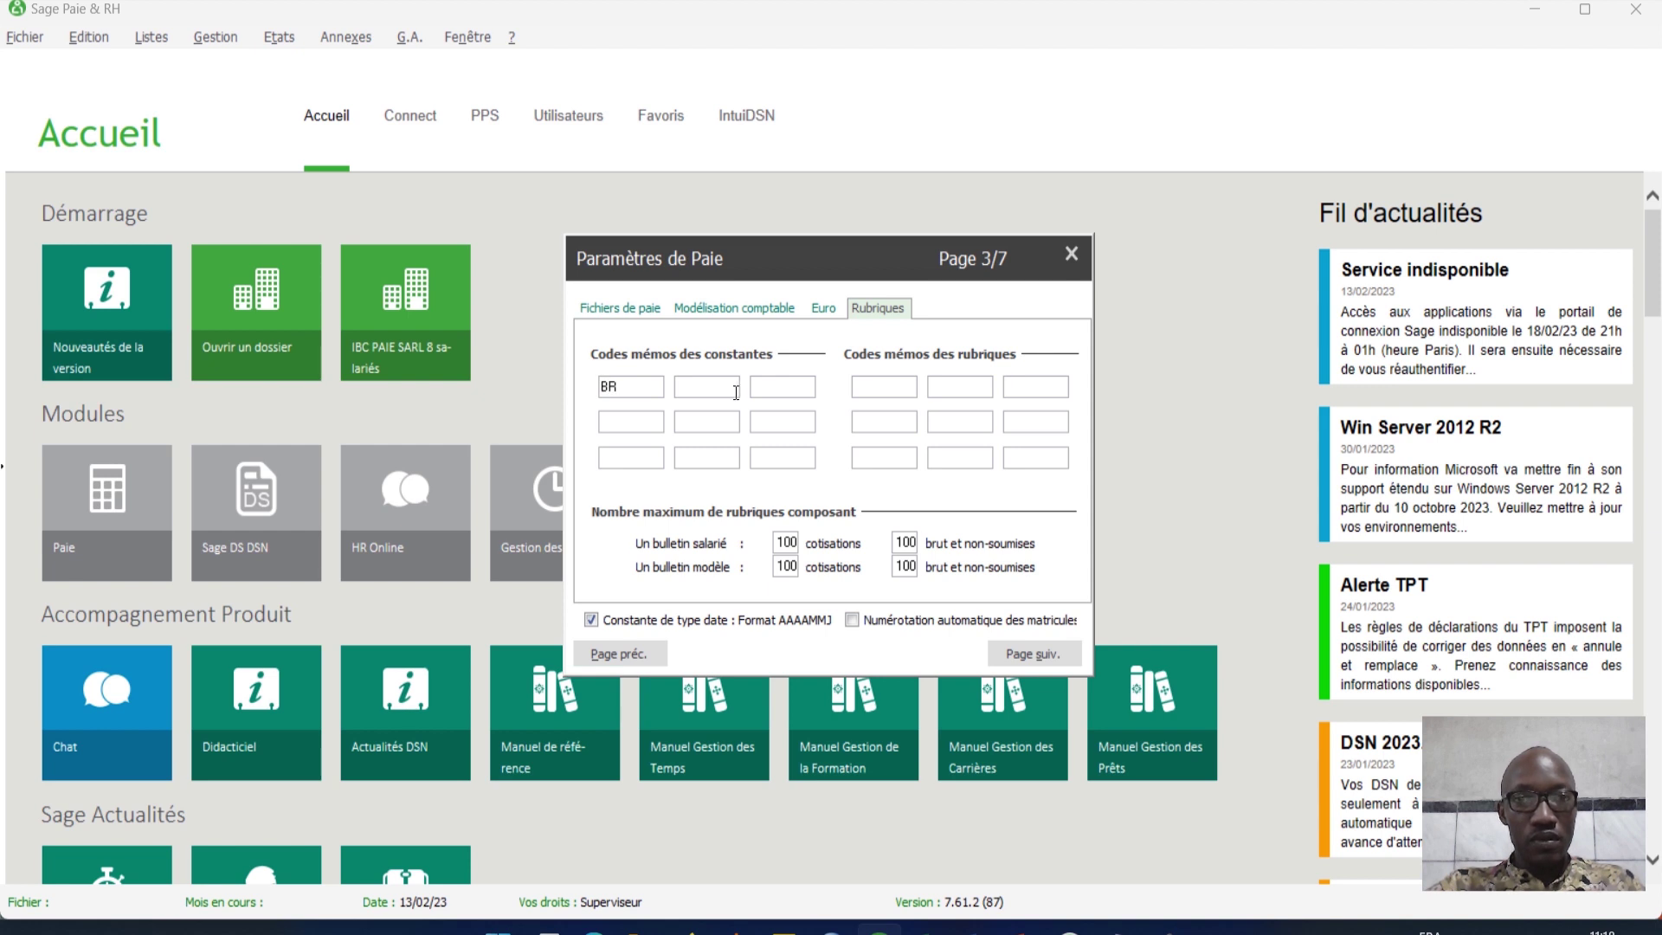
pyautogui.write('UT')
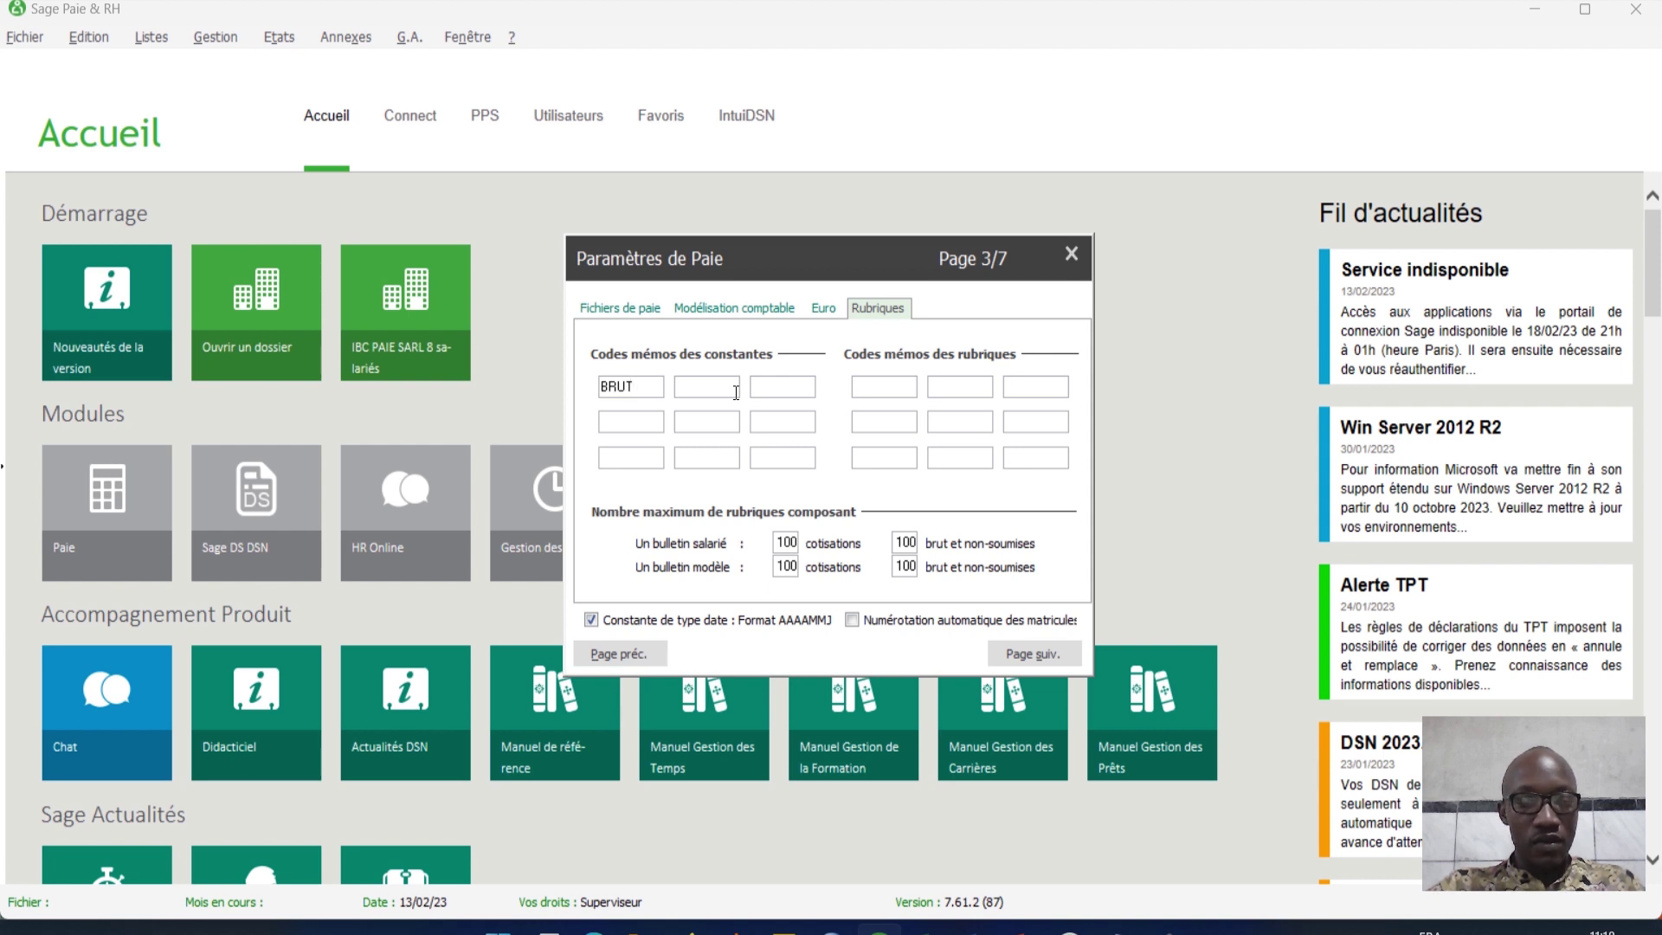
pyautogui.click(735, 392)
pyautogui.write('COTIS')
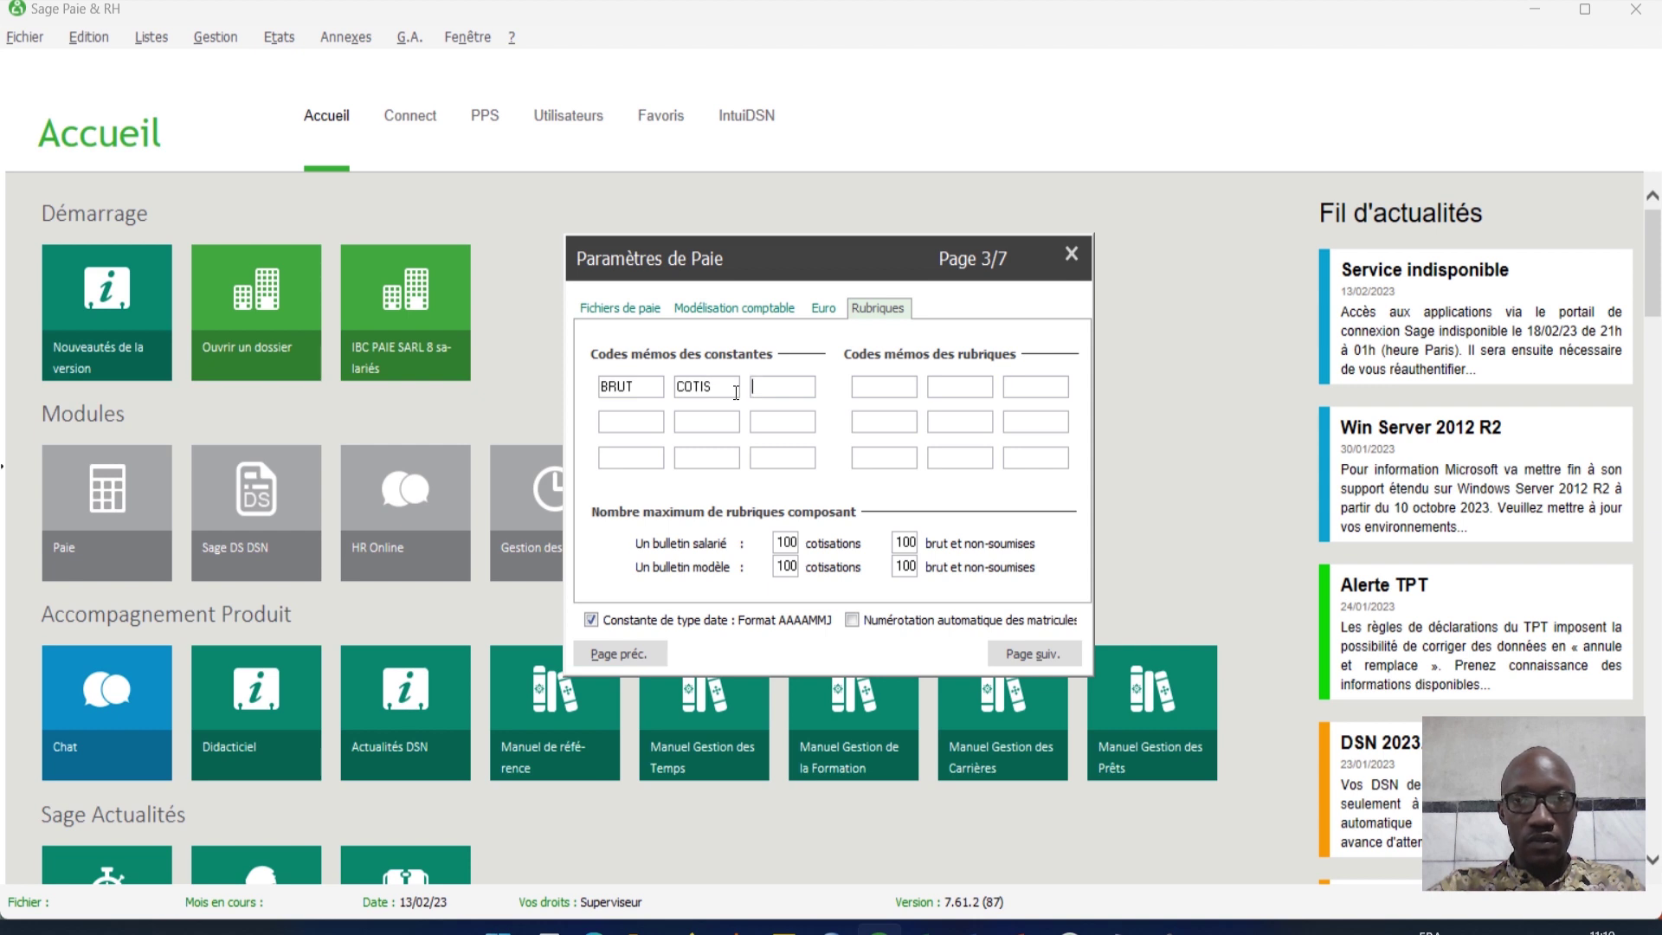
pyautogui.write('T')
pyautogui.write('A')
pyautogui.write('XE')
# Step: Add AVTN, SALTA and SALCO in the second row of the Codes mémos des constantes
pyautogui.write('A')
pyautogui.write('V')
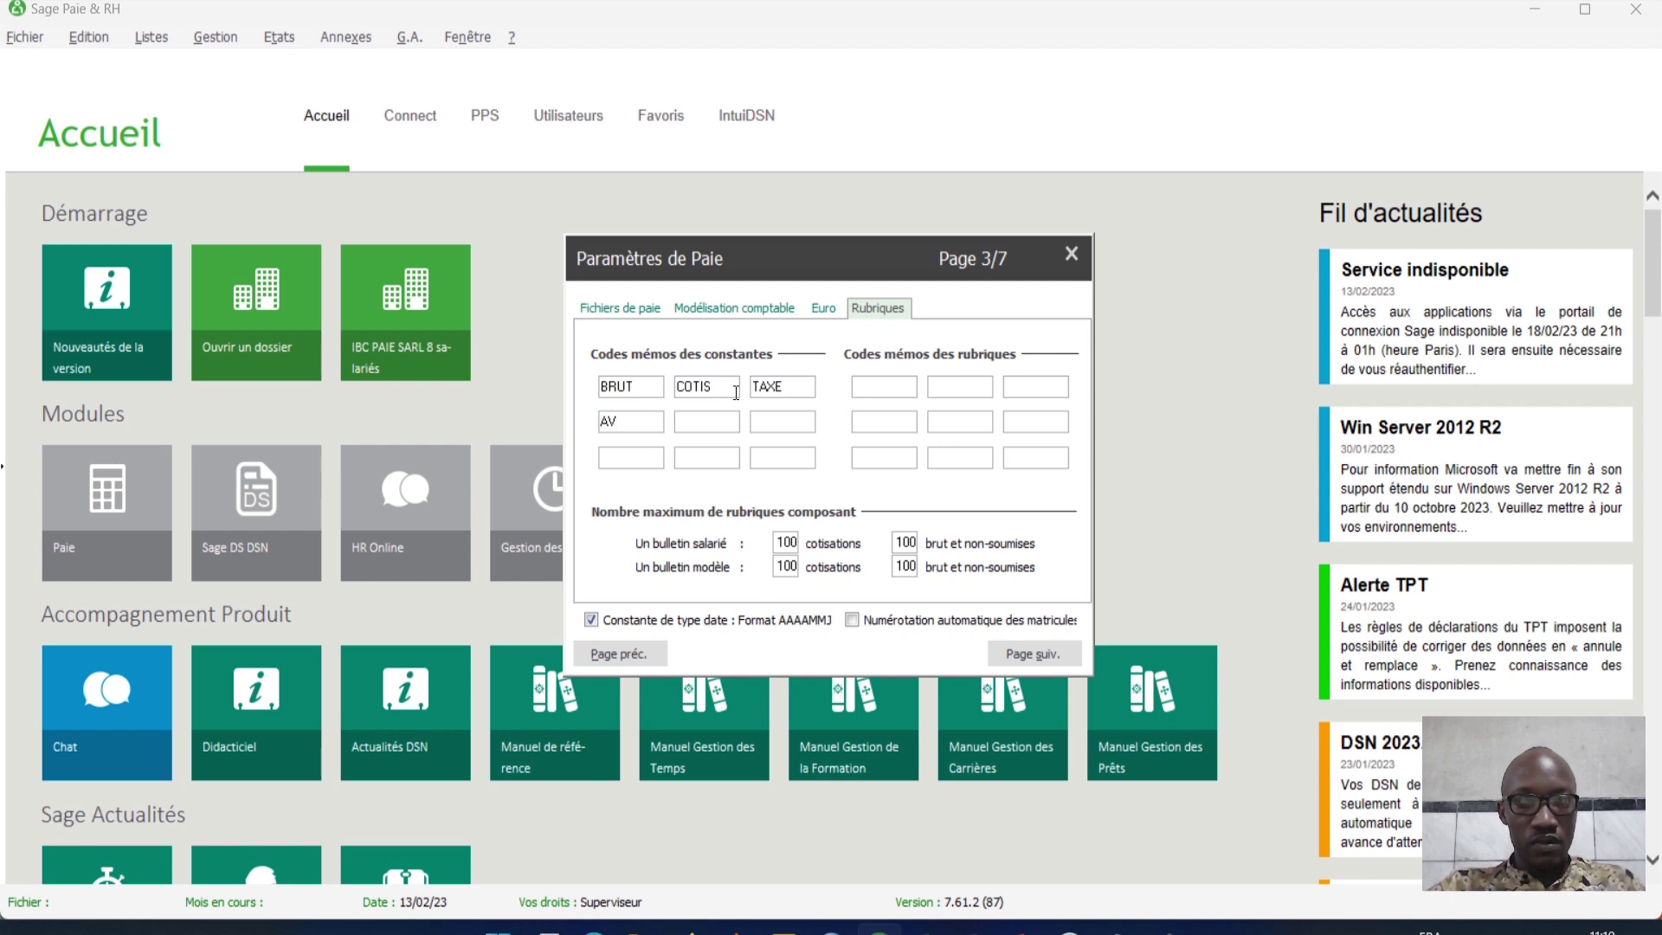
pyautogui.write('TN')
pyautogui.write('SAL')
pyautogui.write('TA')
pyautogui.press('Tab')
pyautogui.write('SALCO')
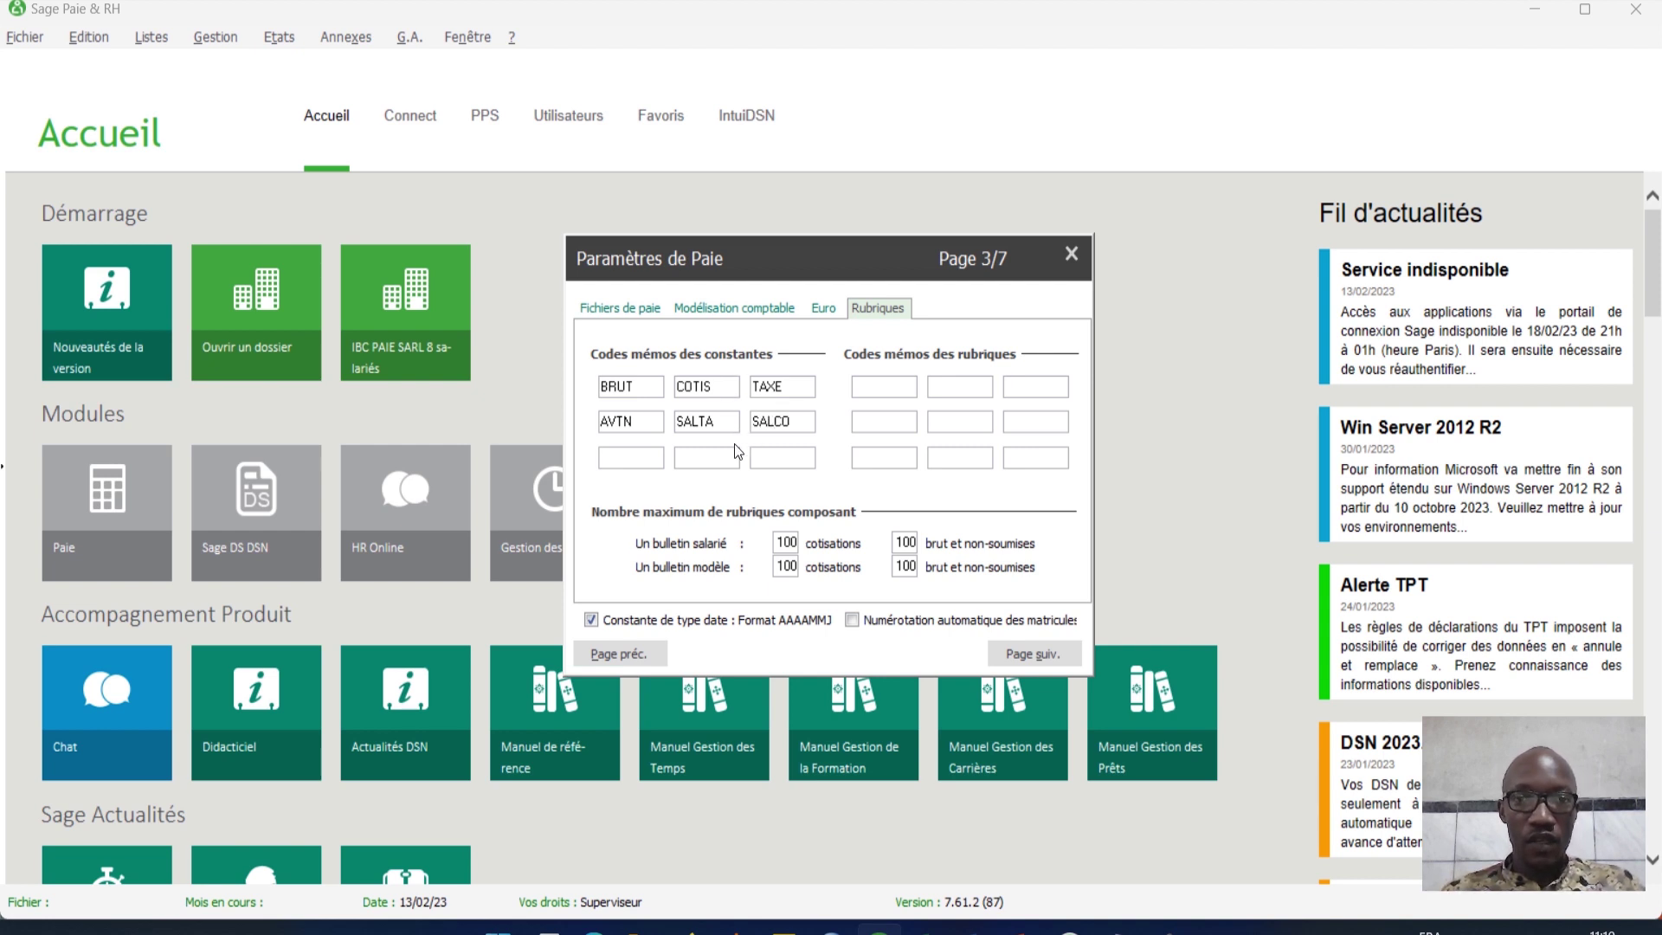
# Step: Enter BRUT, PRIME, INDEM and SAL as the Codes mémos des rubriques
pyautogui.click(865, 388)
pyautogui.write('BRUIT')
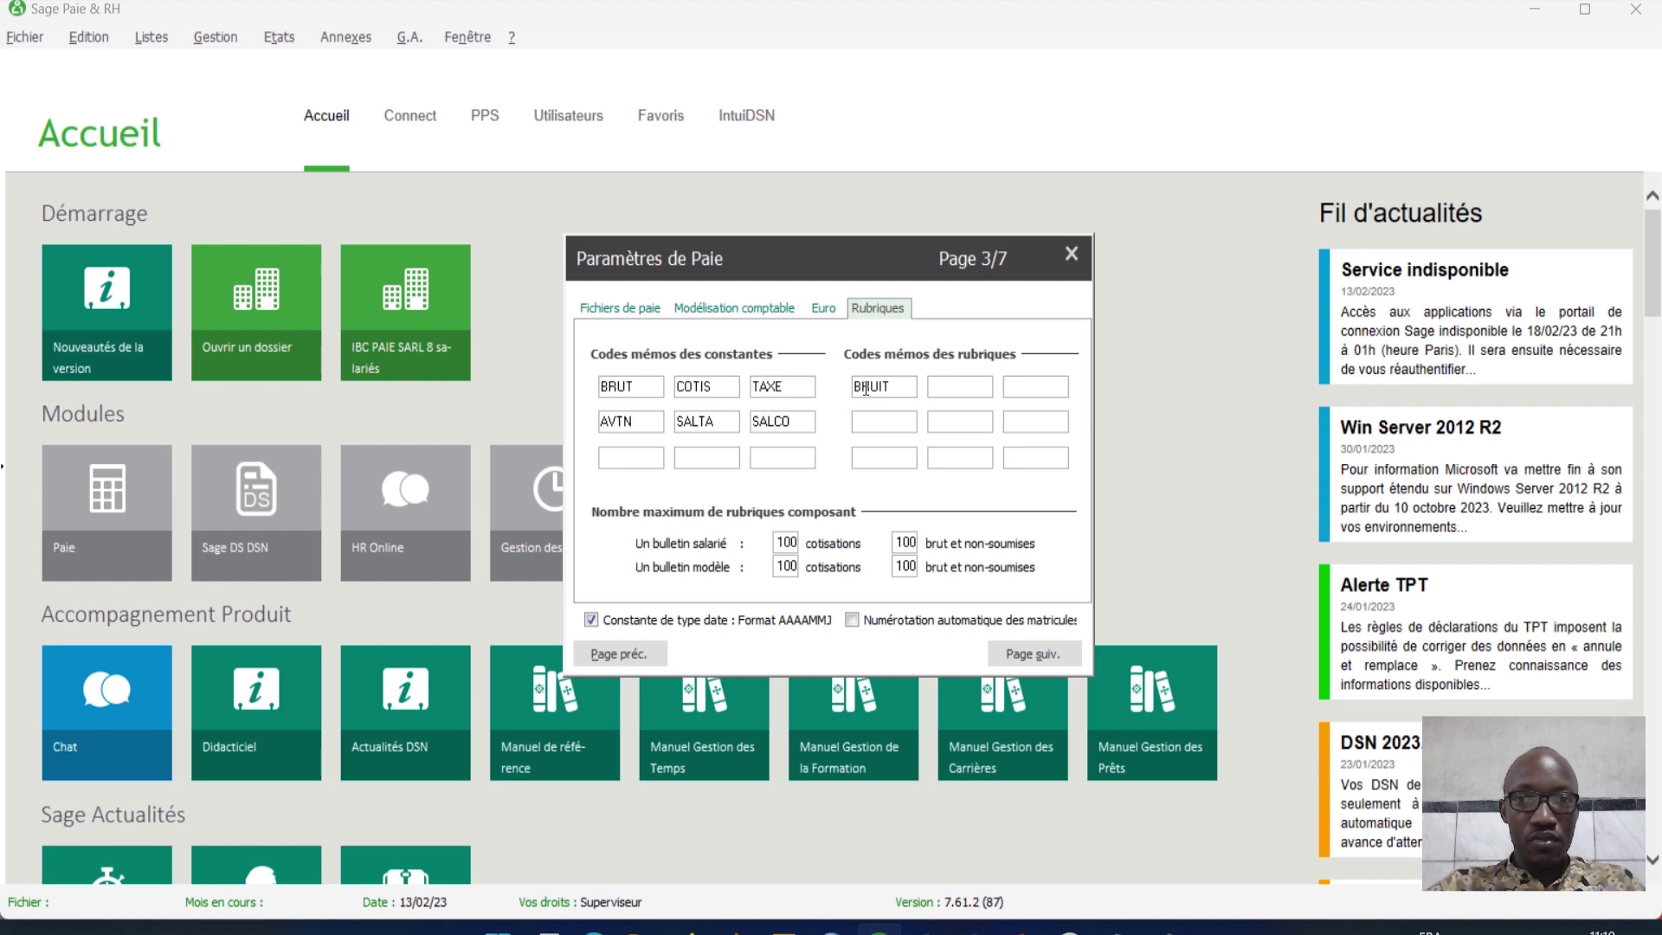
pyautogui.press('BackSpace')
pyautogui.press('BackSpace')
pyautogui.write('T')
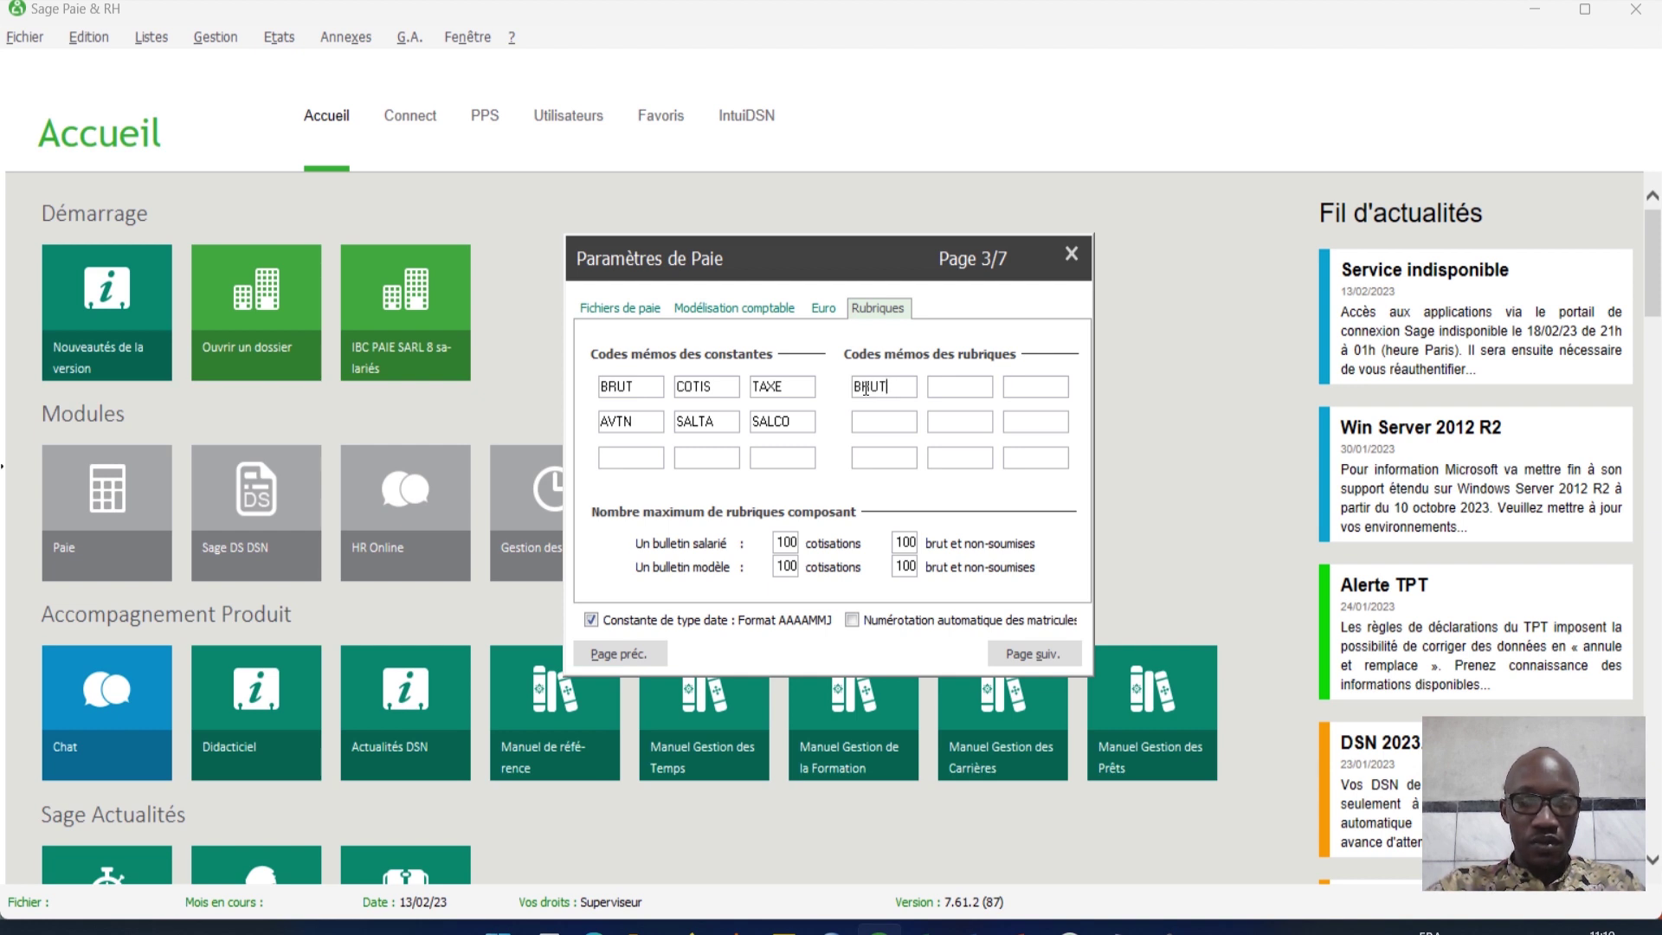
pyautogui.press('Tab')
pyautogui.write('PRIME')
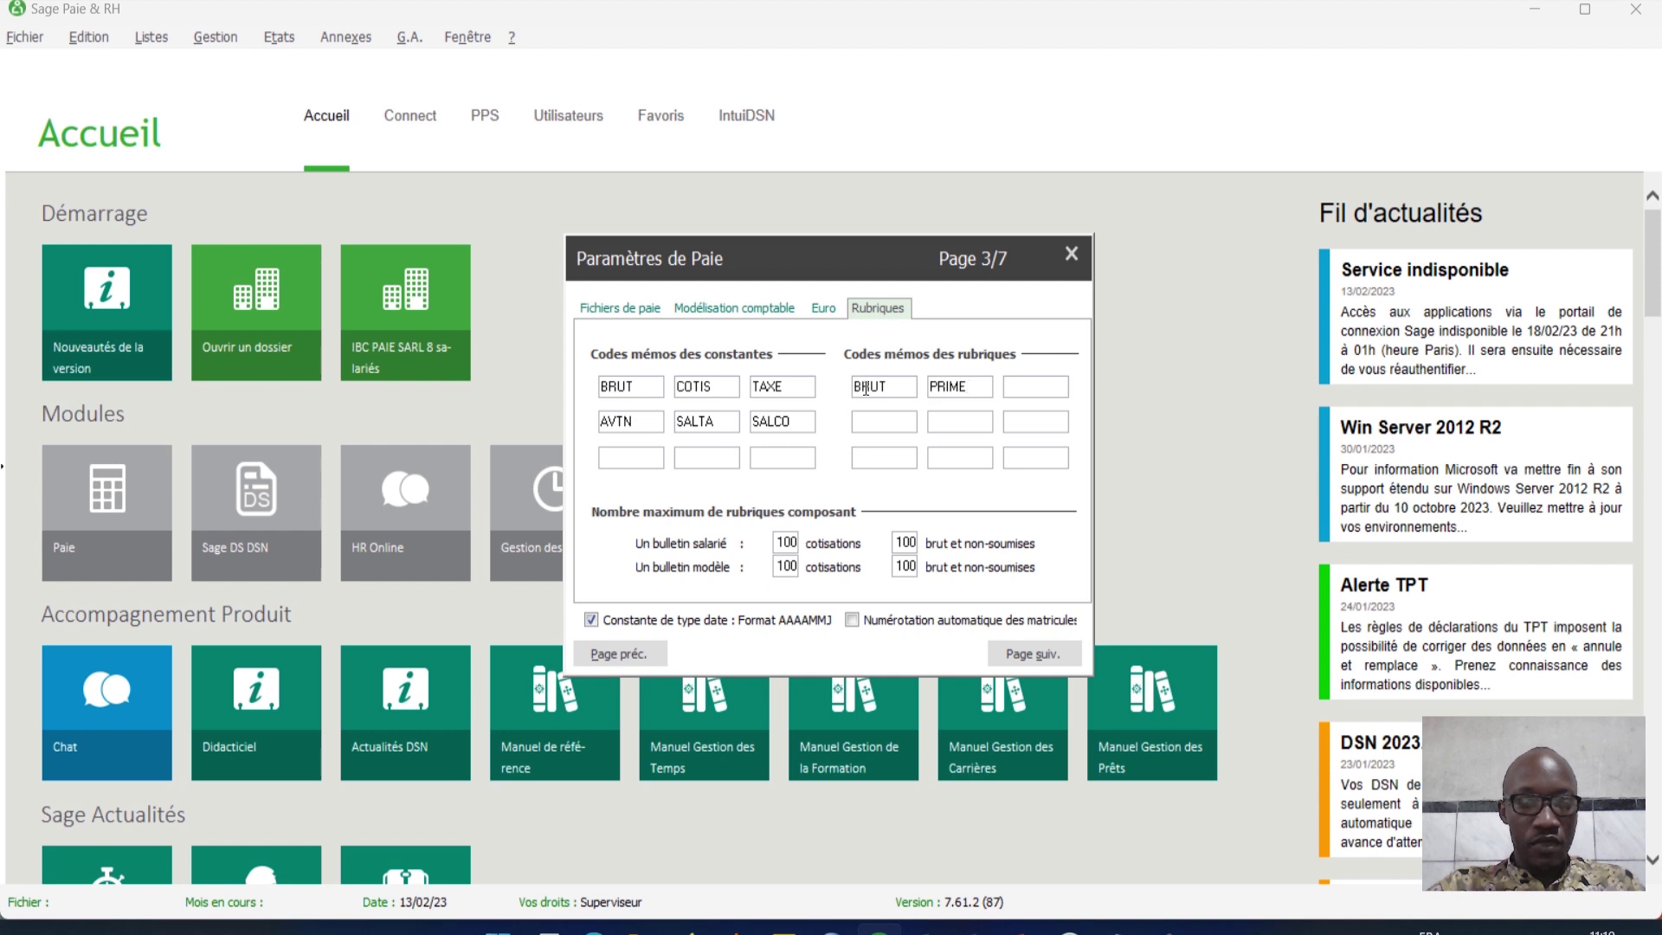
pyautogui.write('INDEM')
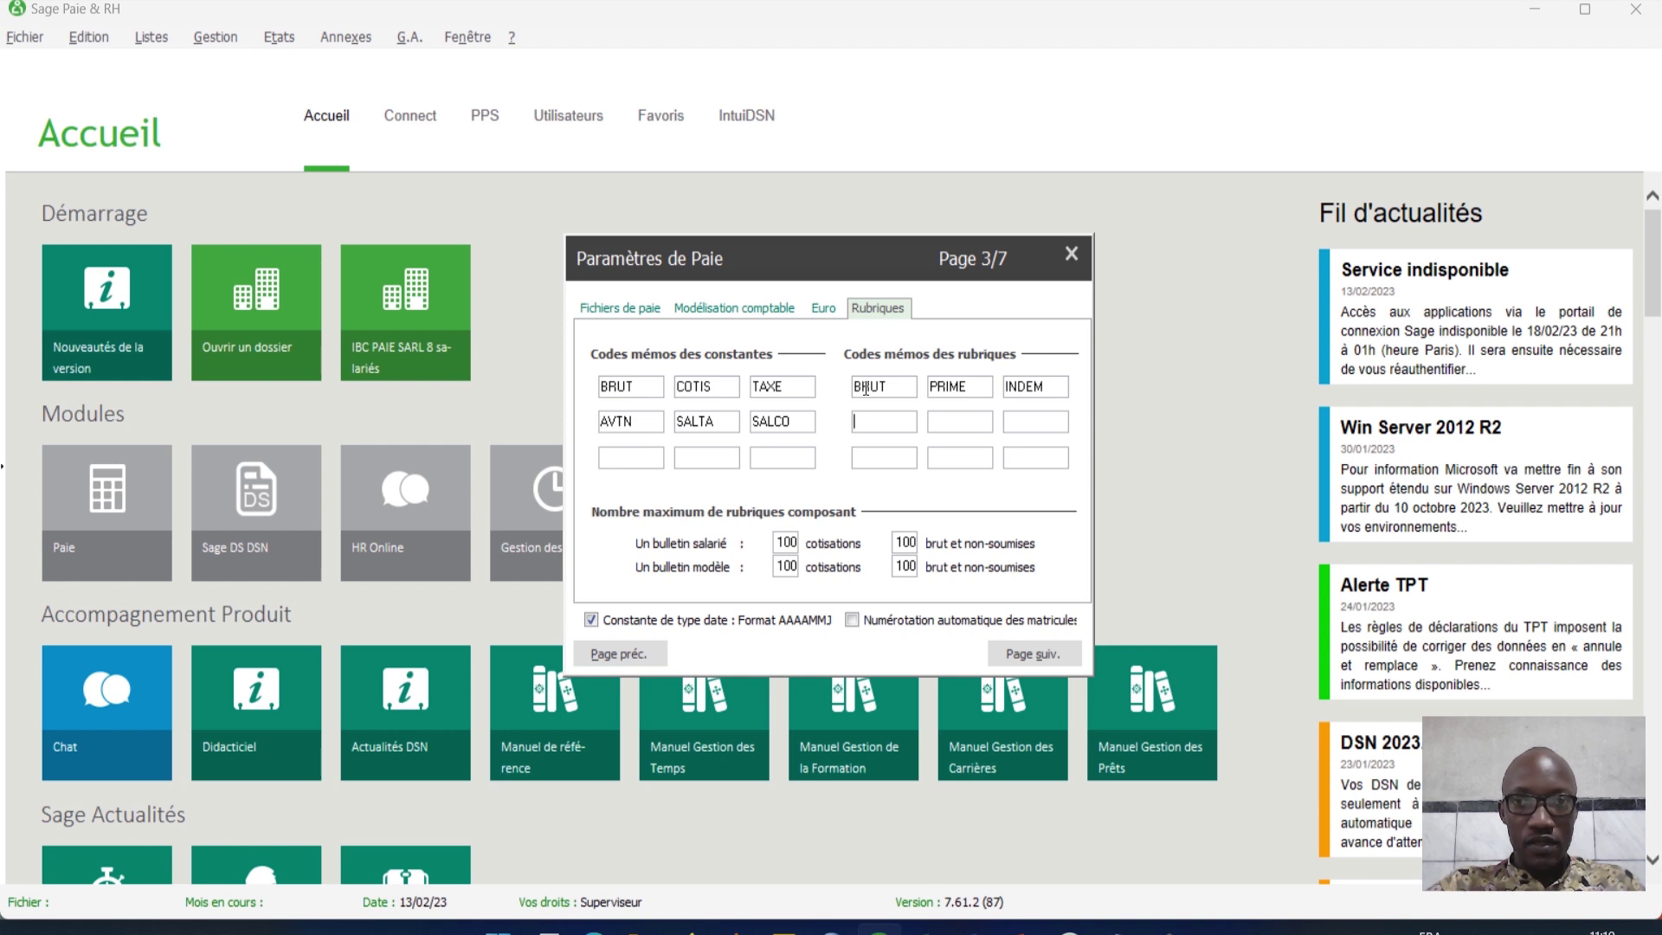
pyautogui.write('SAL')
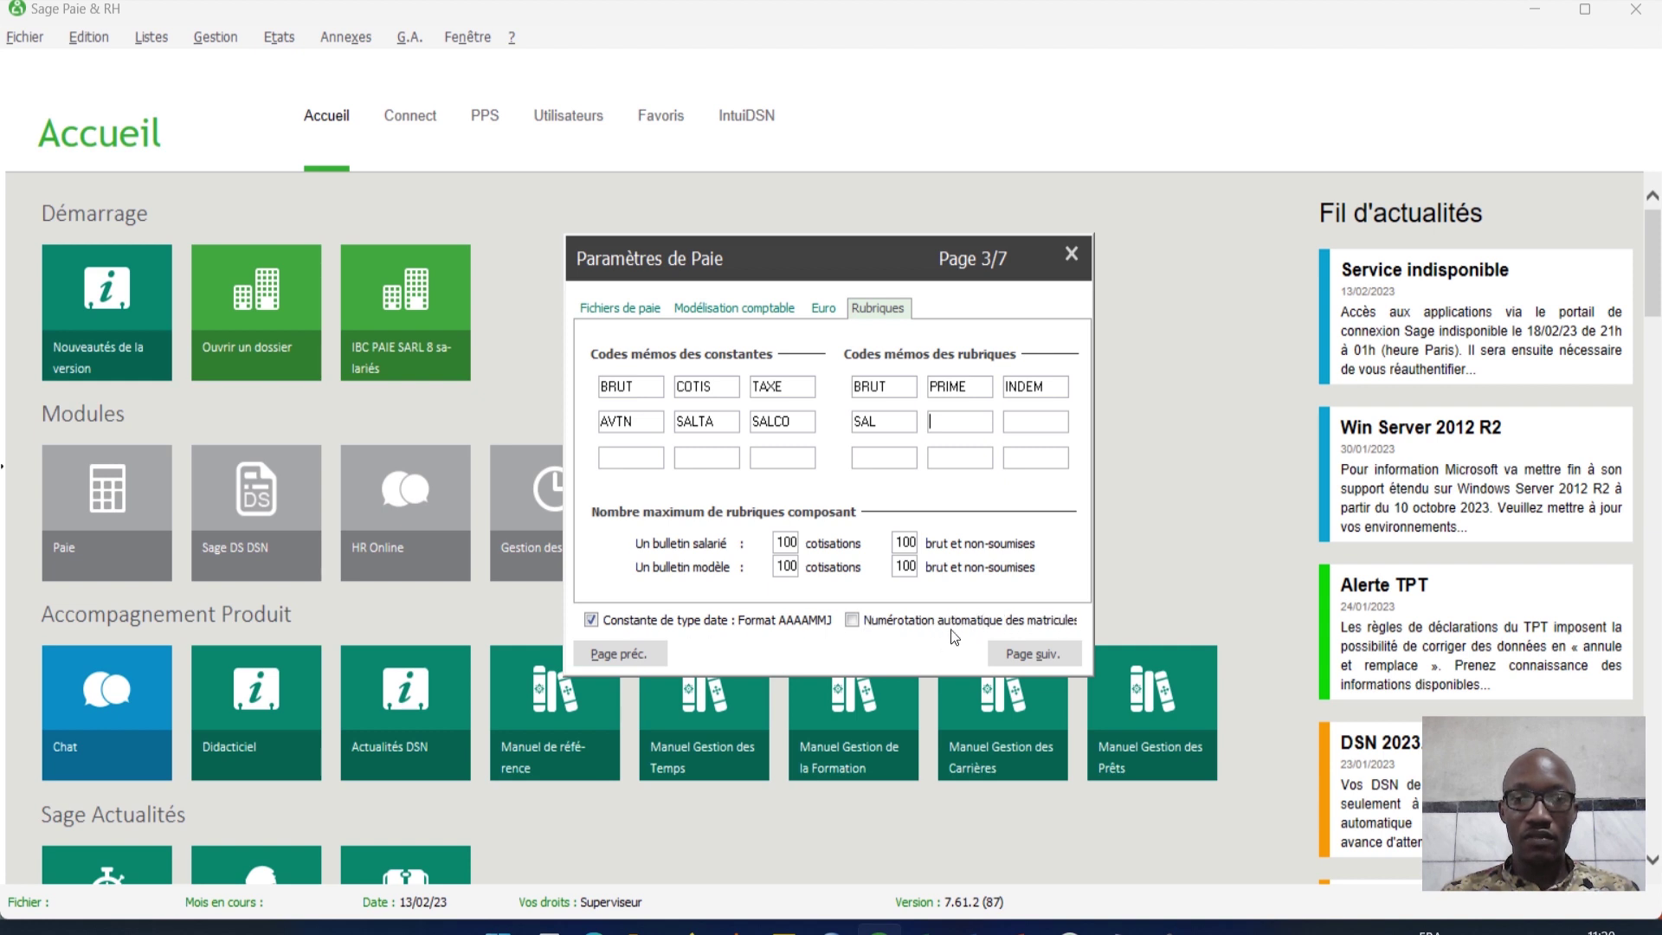
# Step: Continue to page 4 of the payroll parameters and check the constants assigned to Heures supplémentaires and Heures travaillées
pyautogui.click(1020, 657)
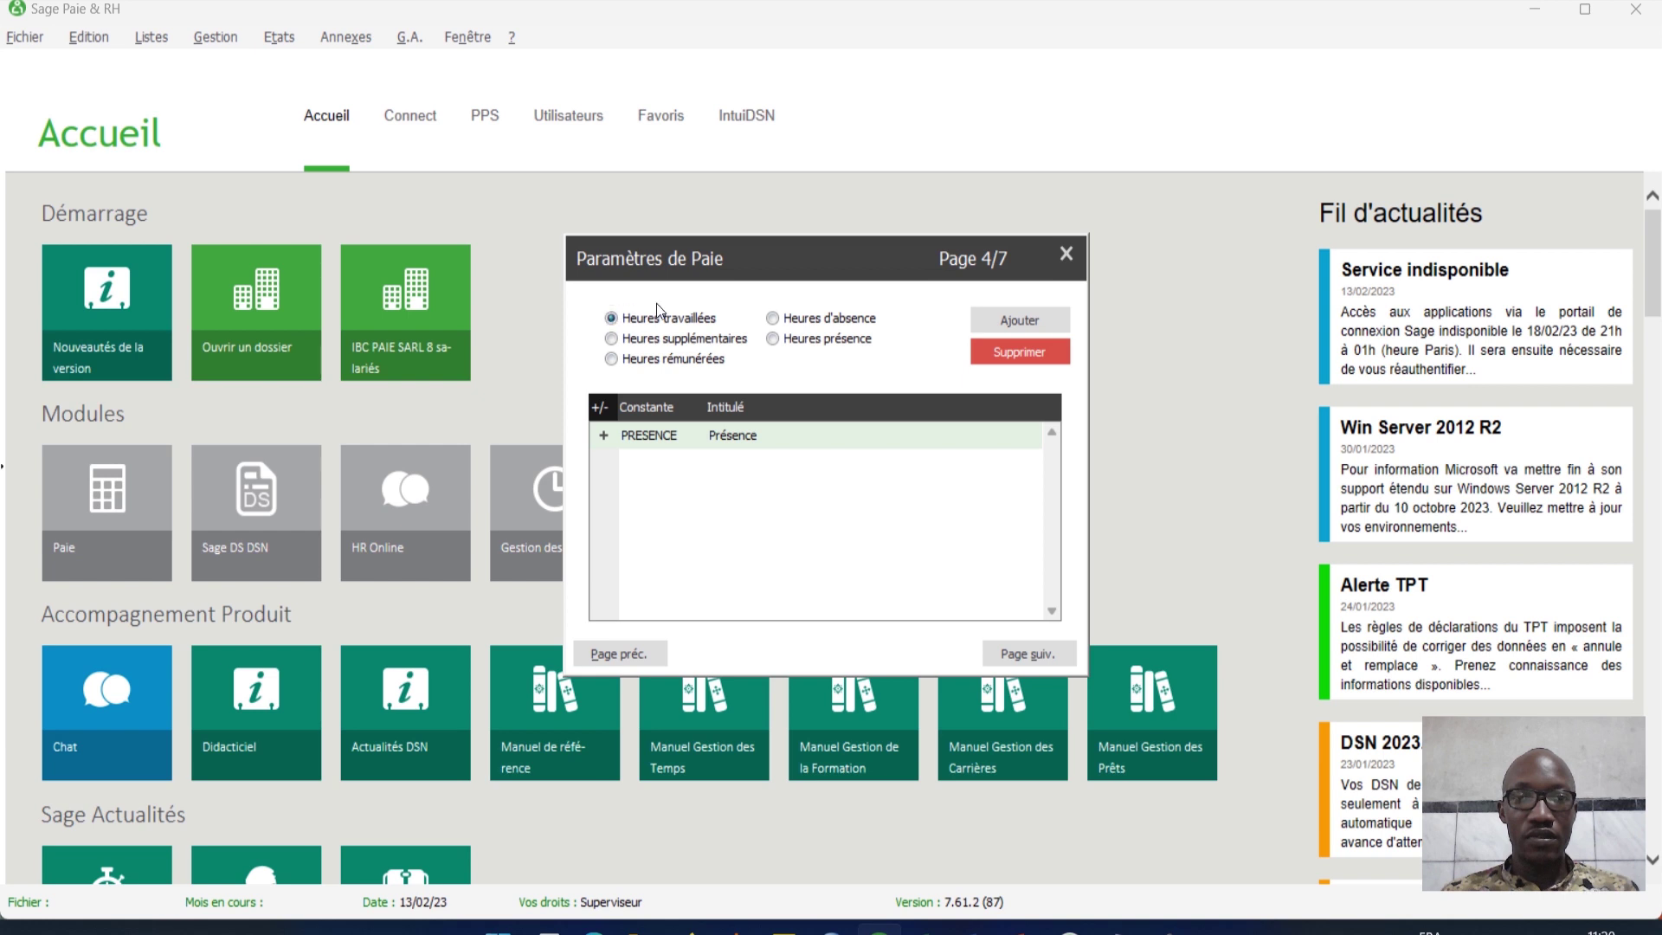
pyautogui.click(612, 338)
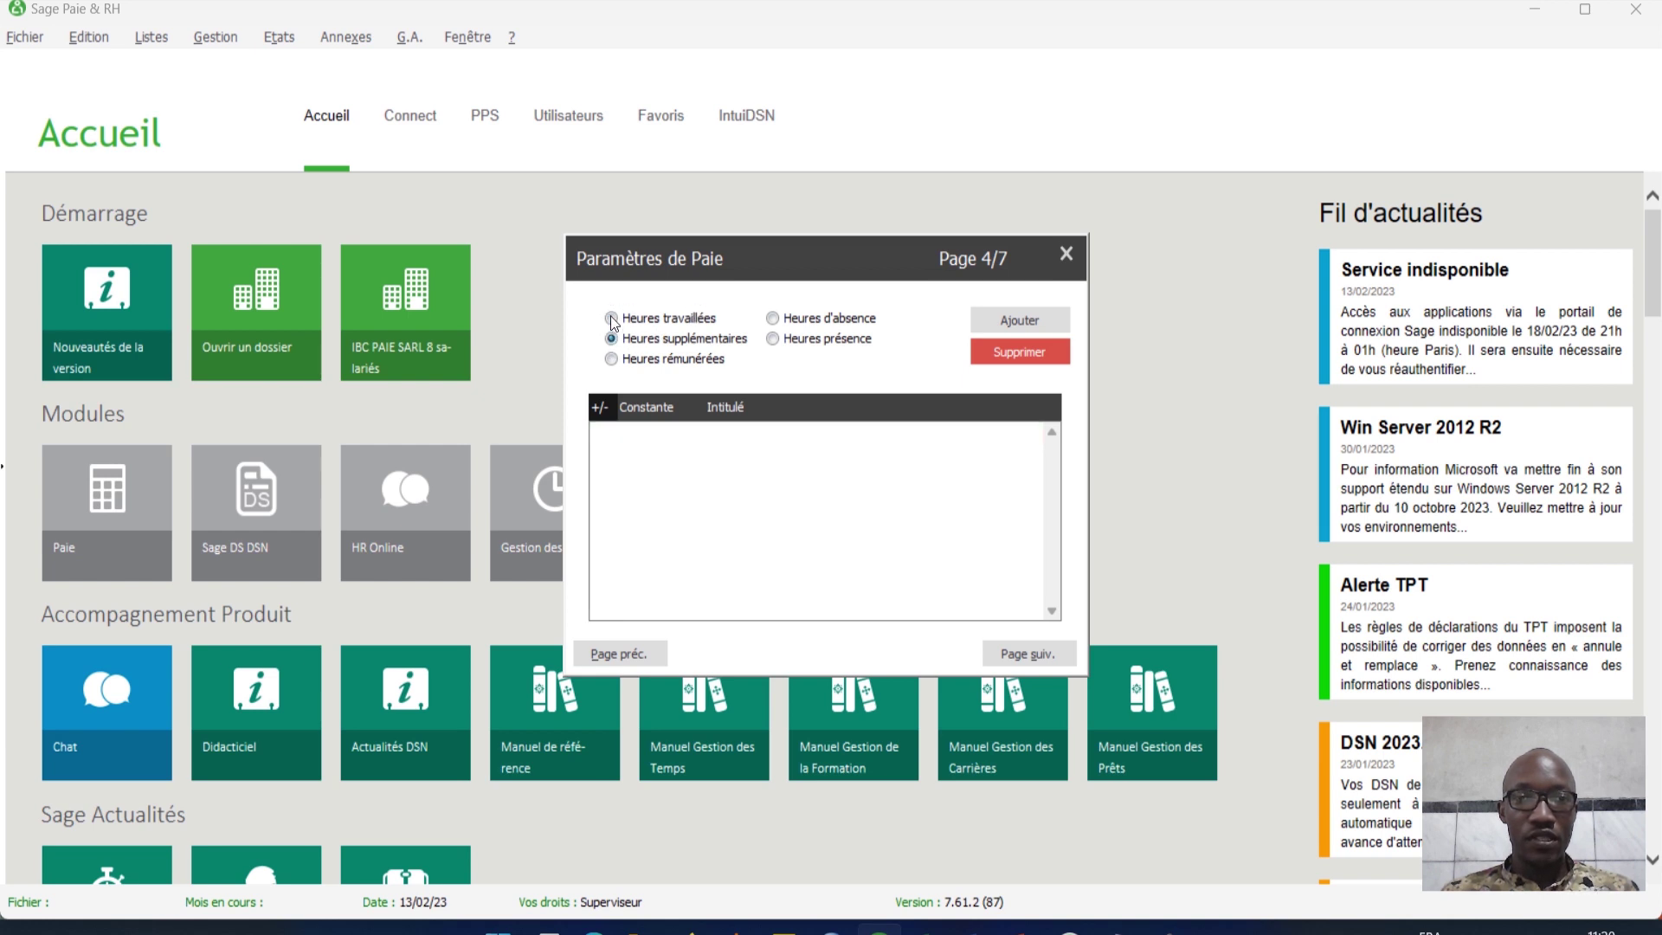
pyautogui.click(612, 319)
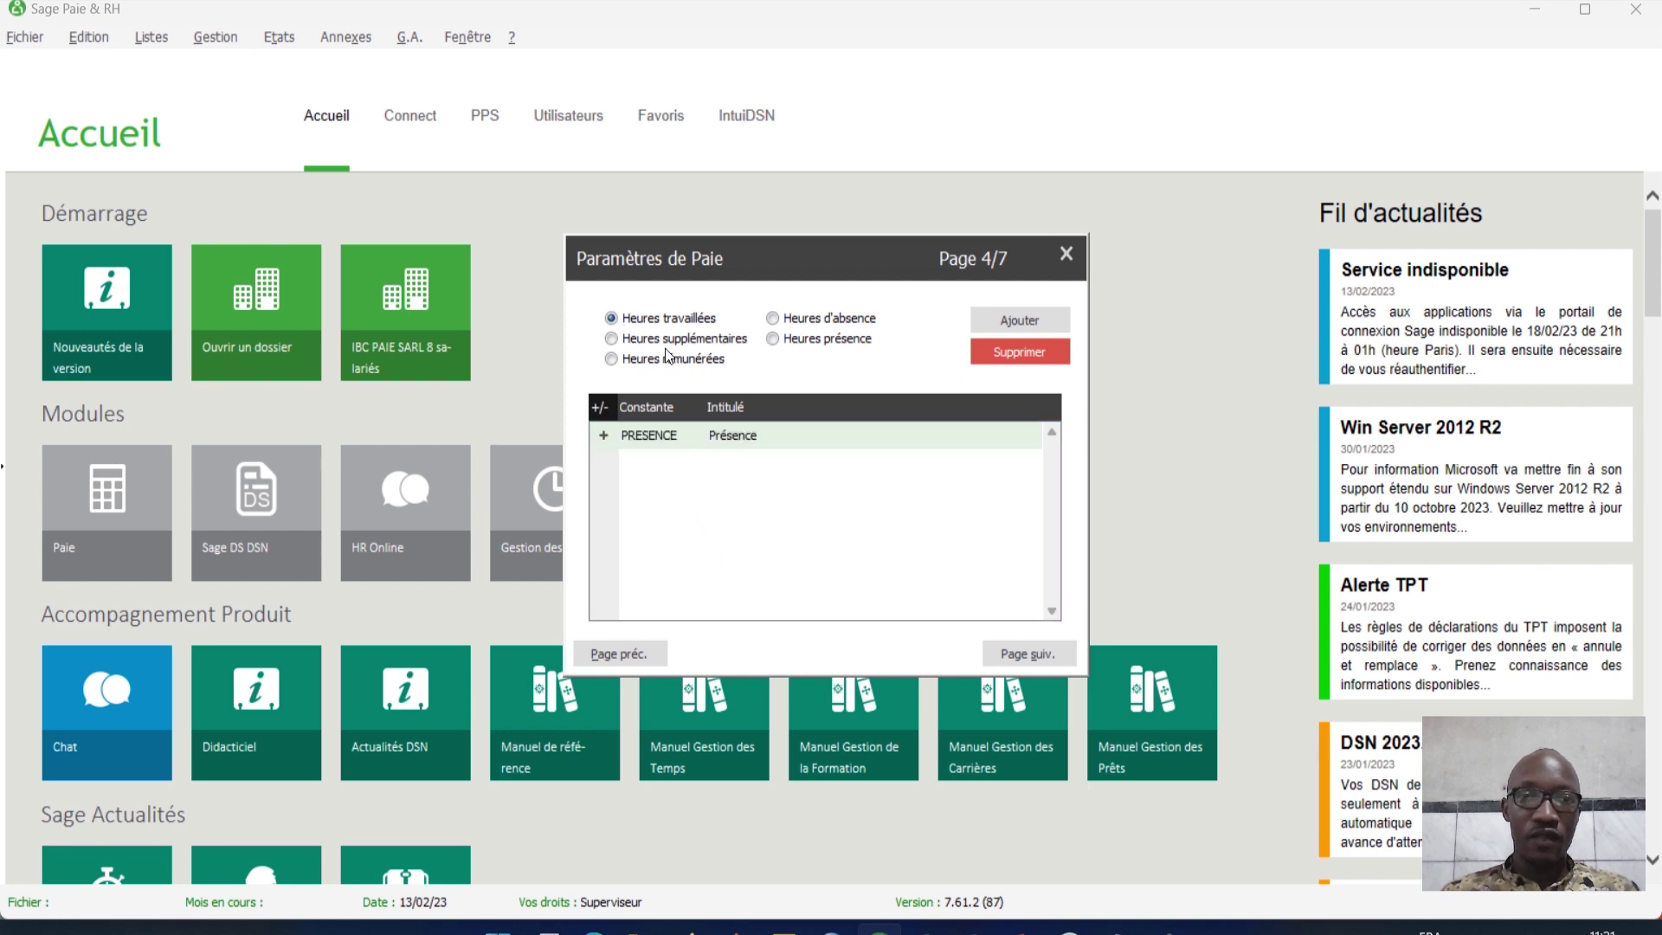
pyautogui.click(673, 439)
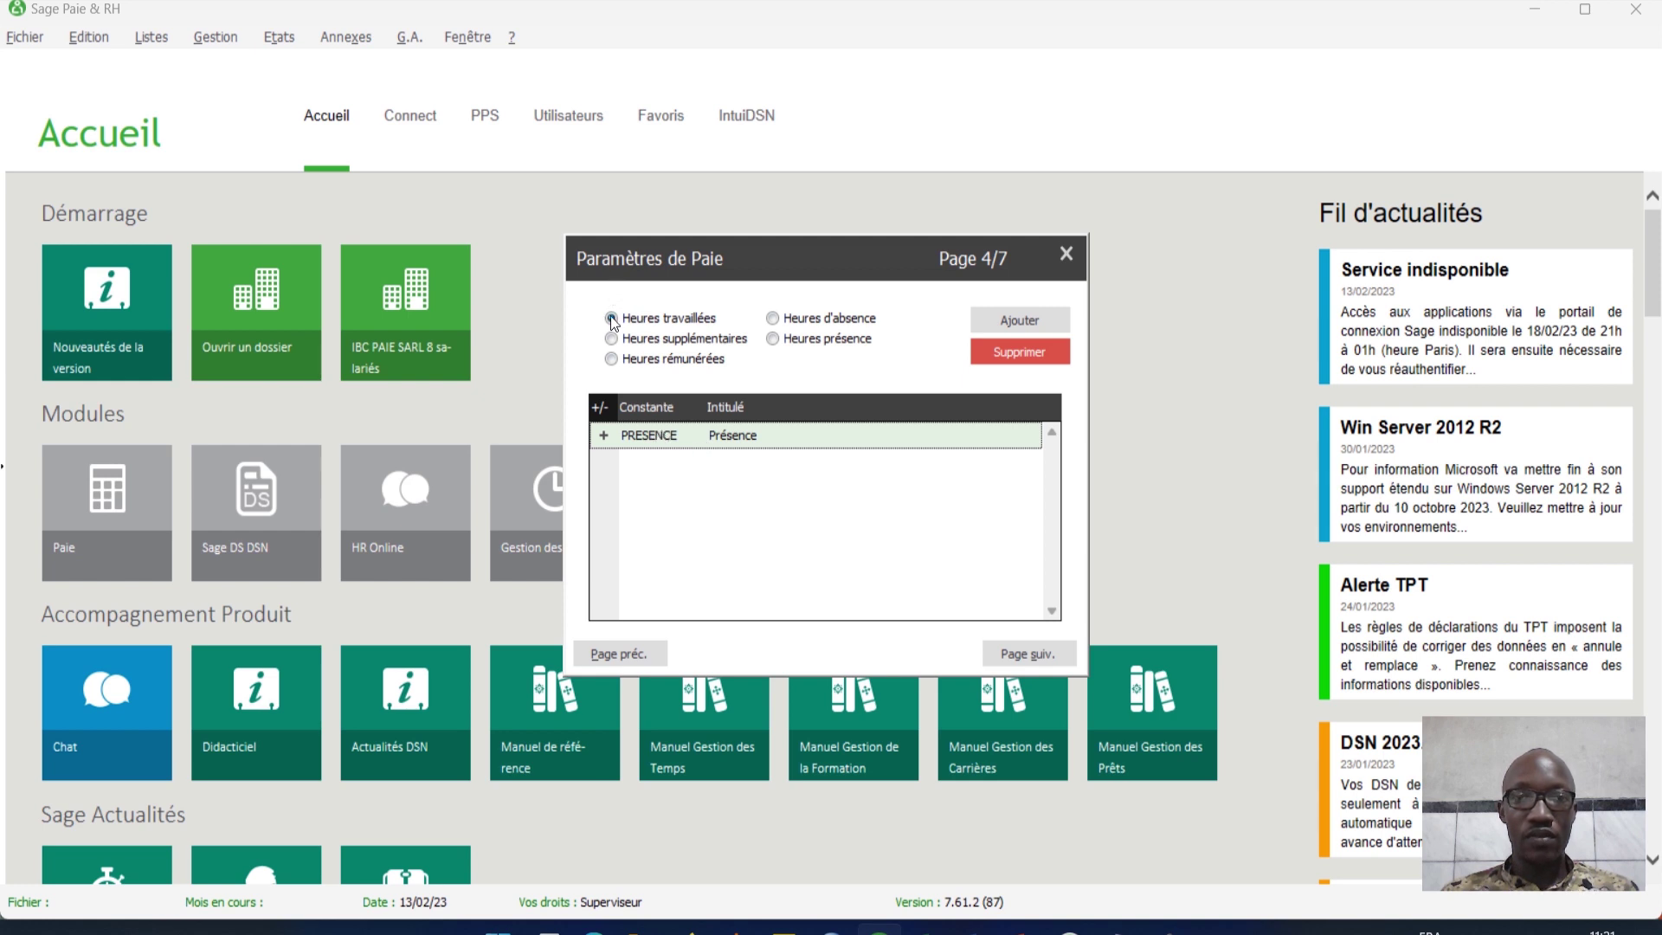
# Step: Open the constant selection for Heures travaillées and look through the selectable constants
pyautogui.click(1029, 324)
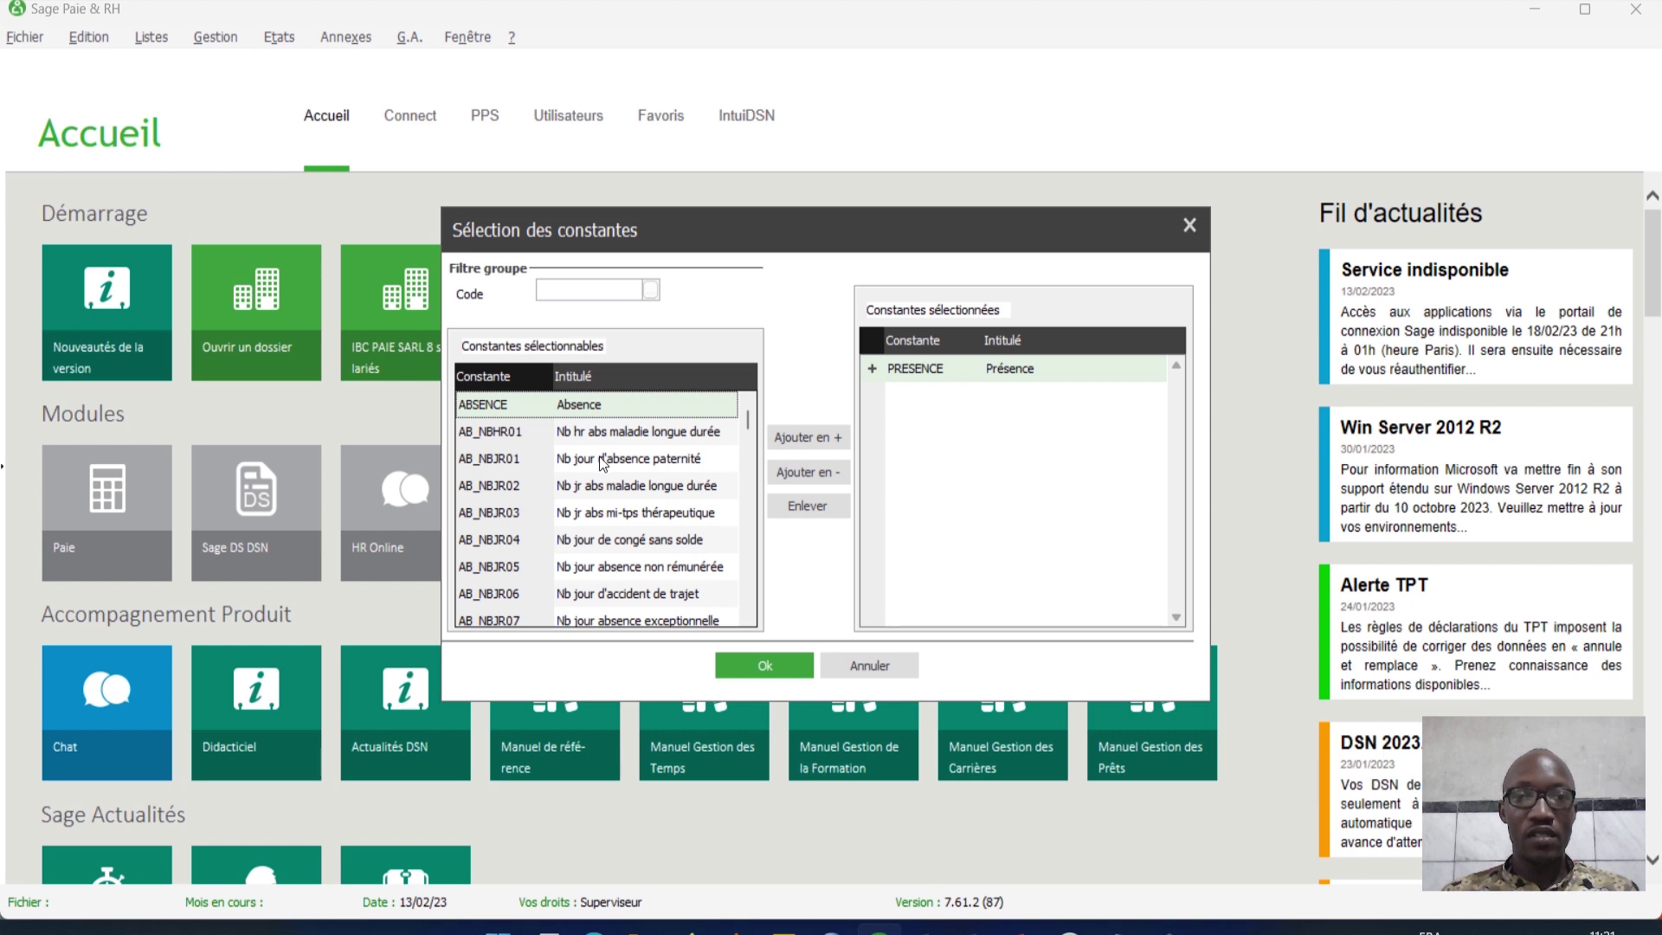
pyautogui.scroll(-10, 603, 459)
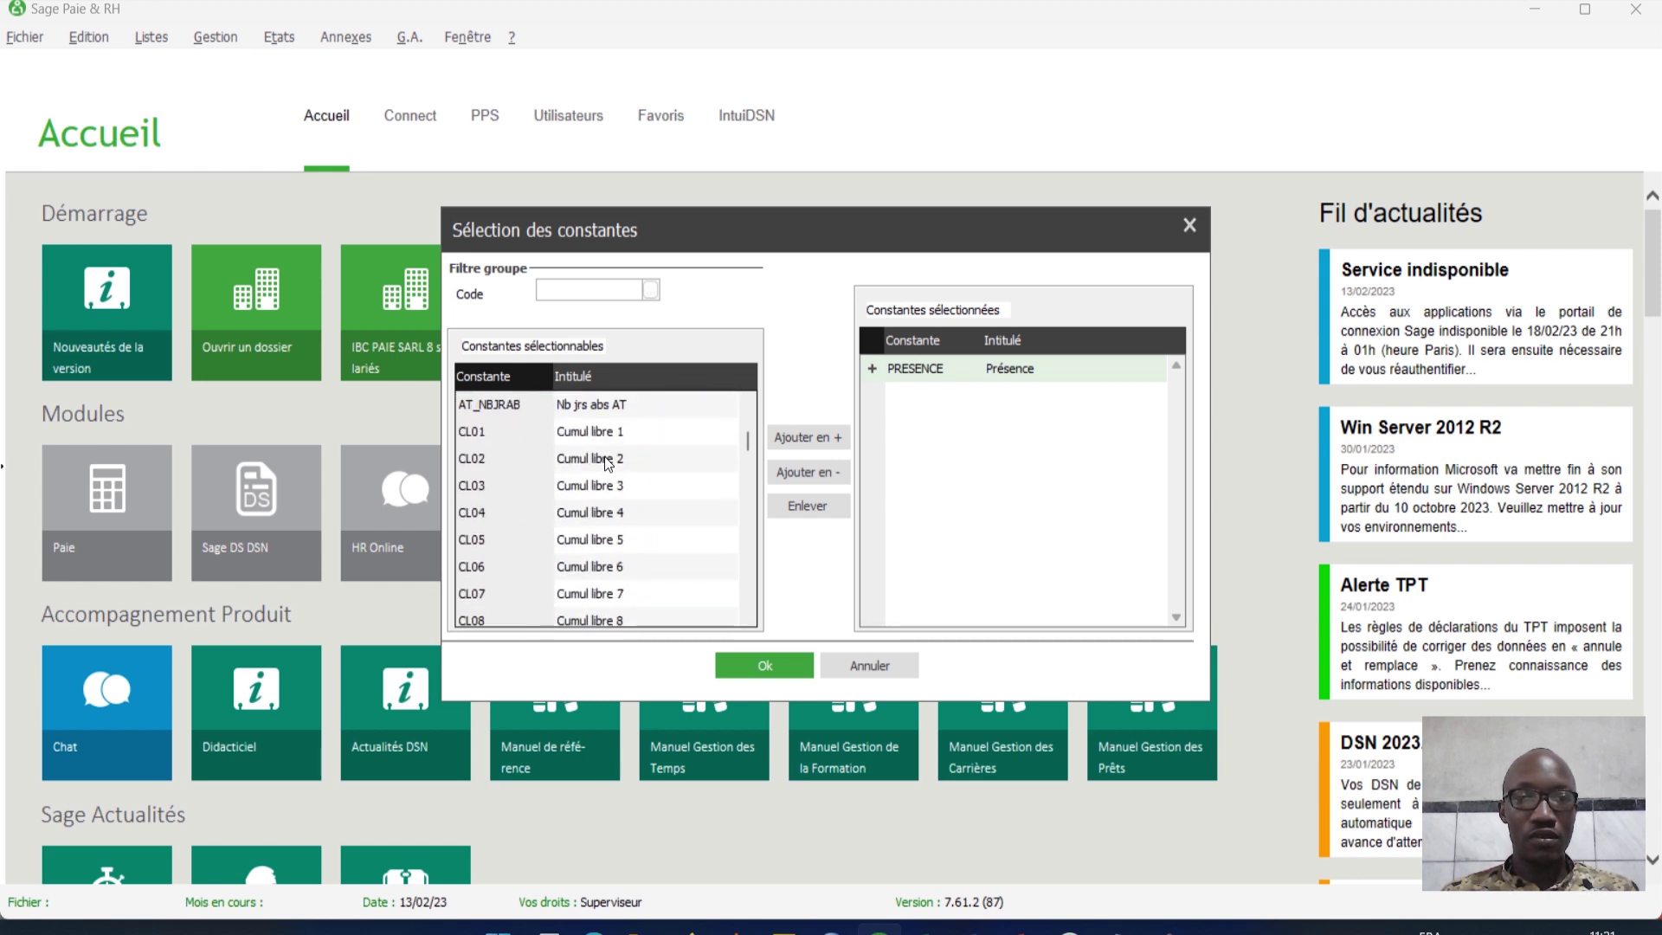
pyautogui.scroll(10, 607, 461)
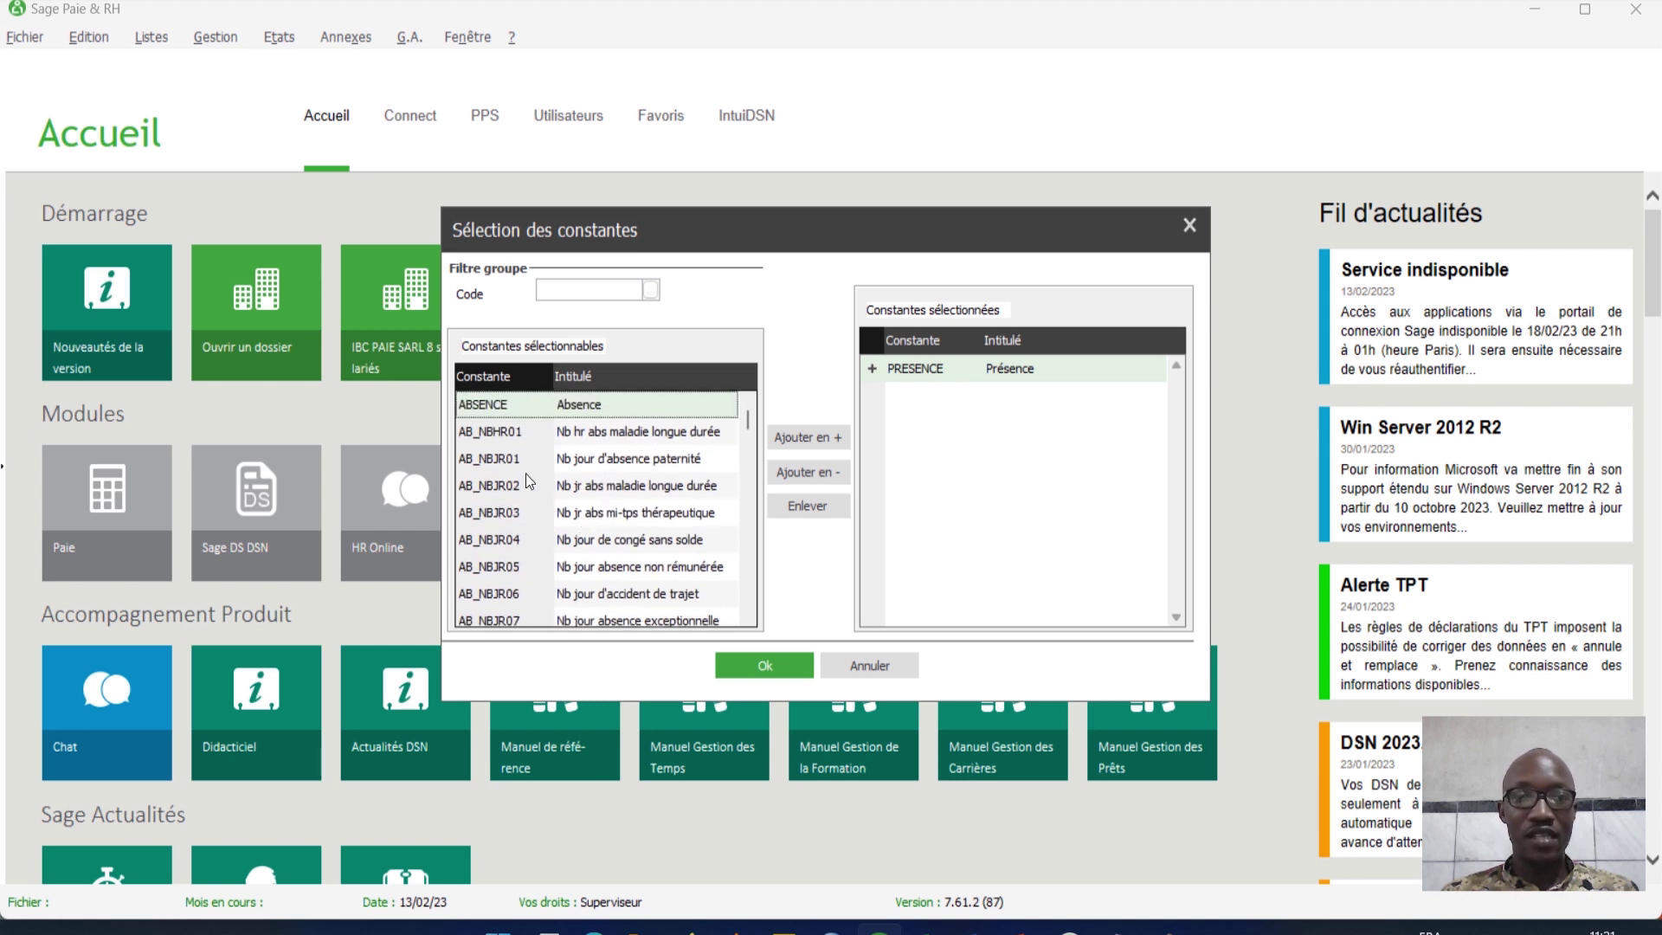
pyautogui.scroll(-10, 547, 469)
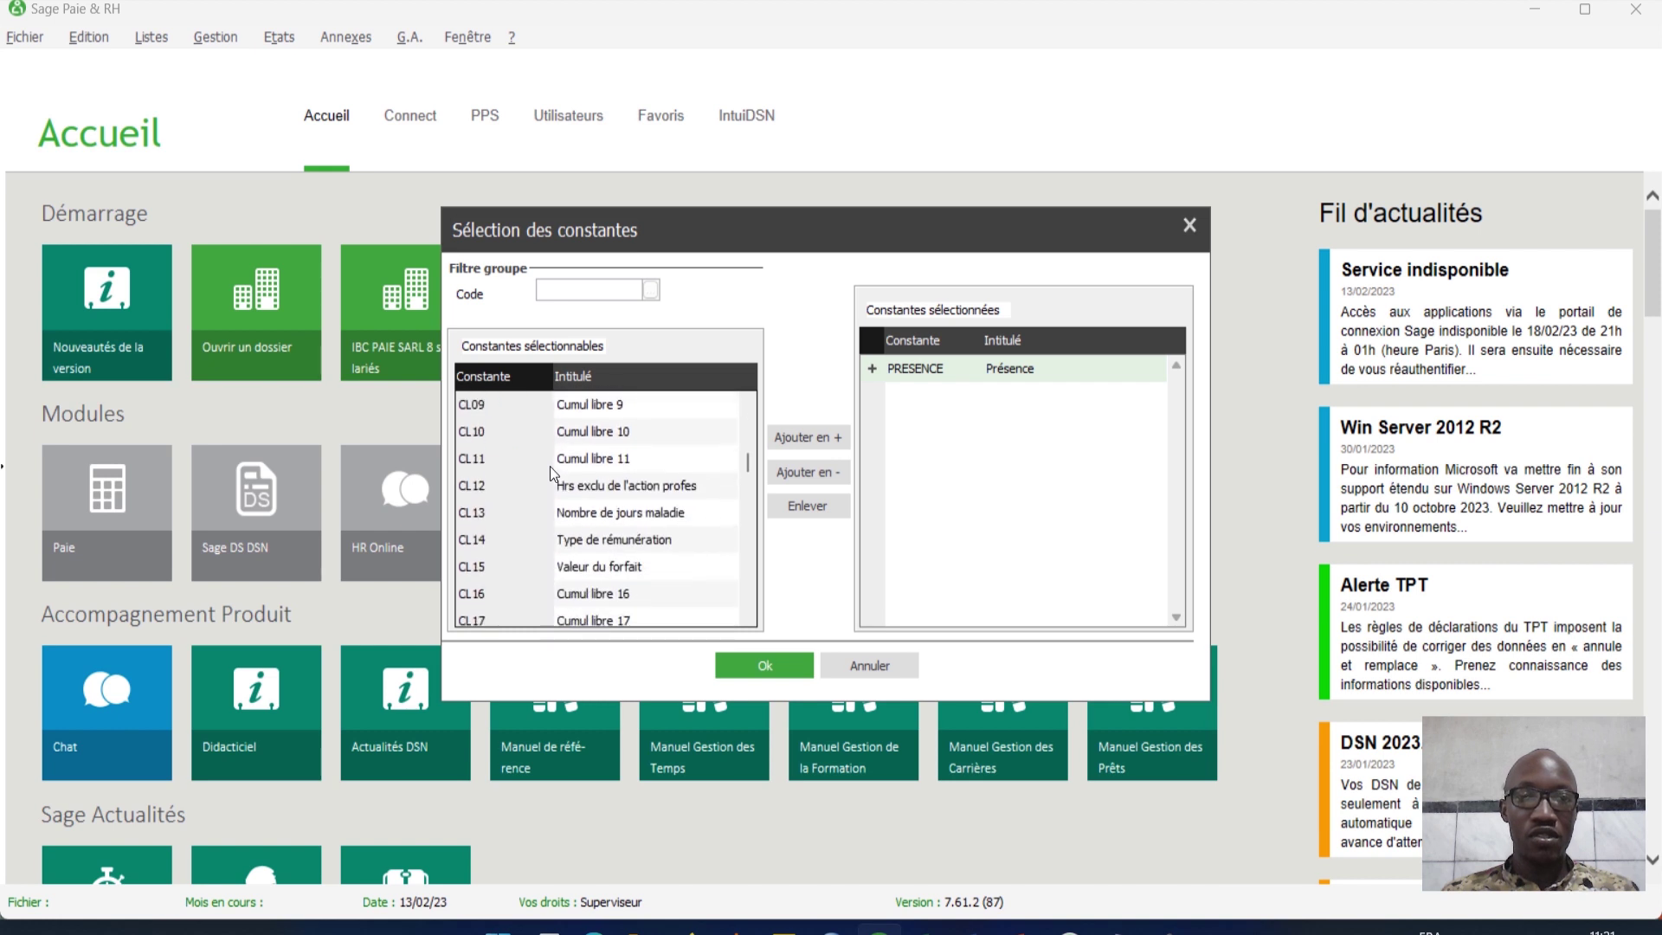
pyautogui.scroll(10, 549, 465)
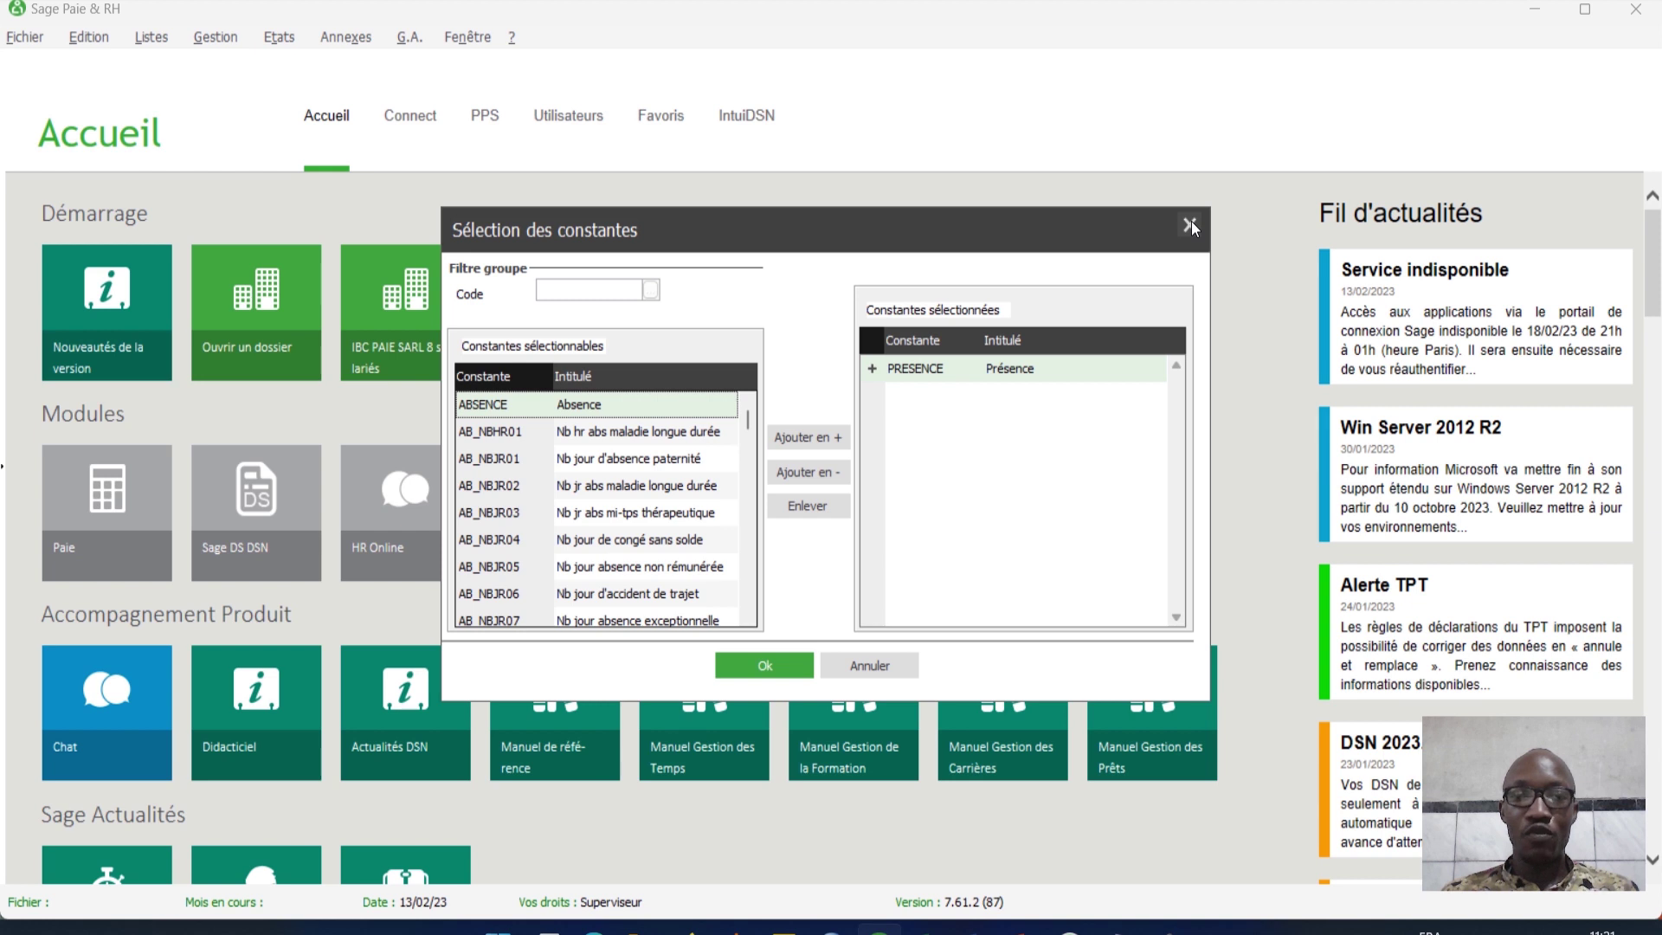
# Step: Cancel the Heures travaillées constant selection, then browse the selectable constants for Heures supplémentaires without adding any
pyautogui.click(861, 665)
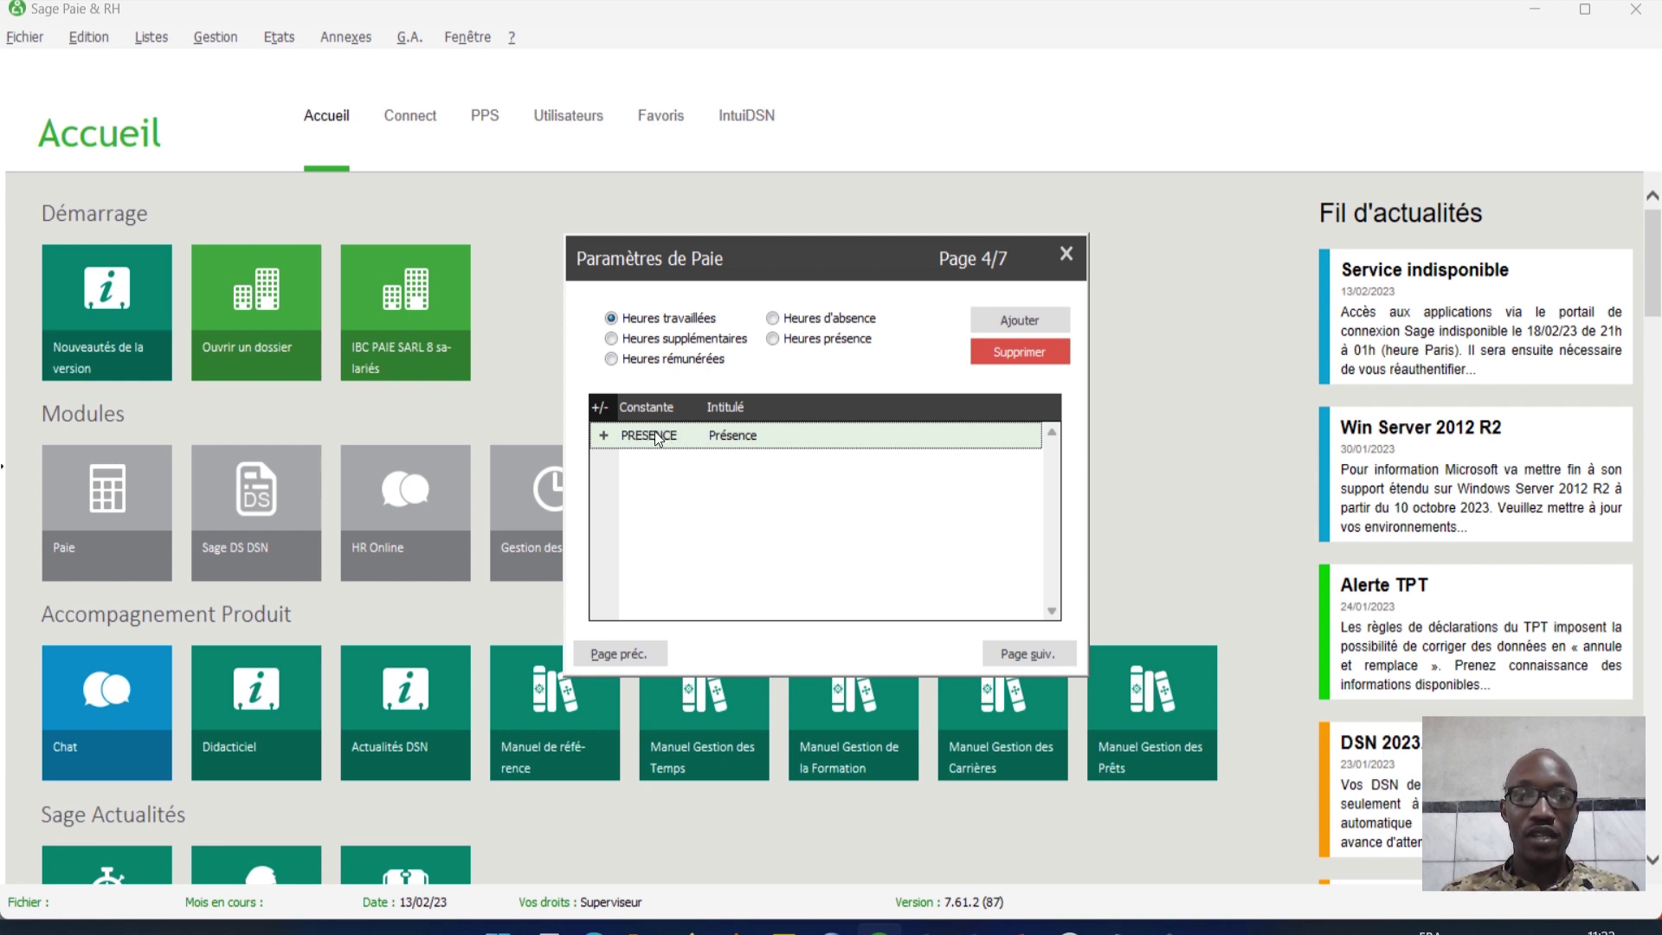
pyautogui.click(621, 340)
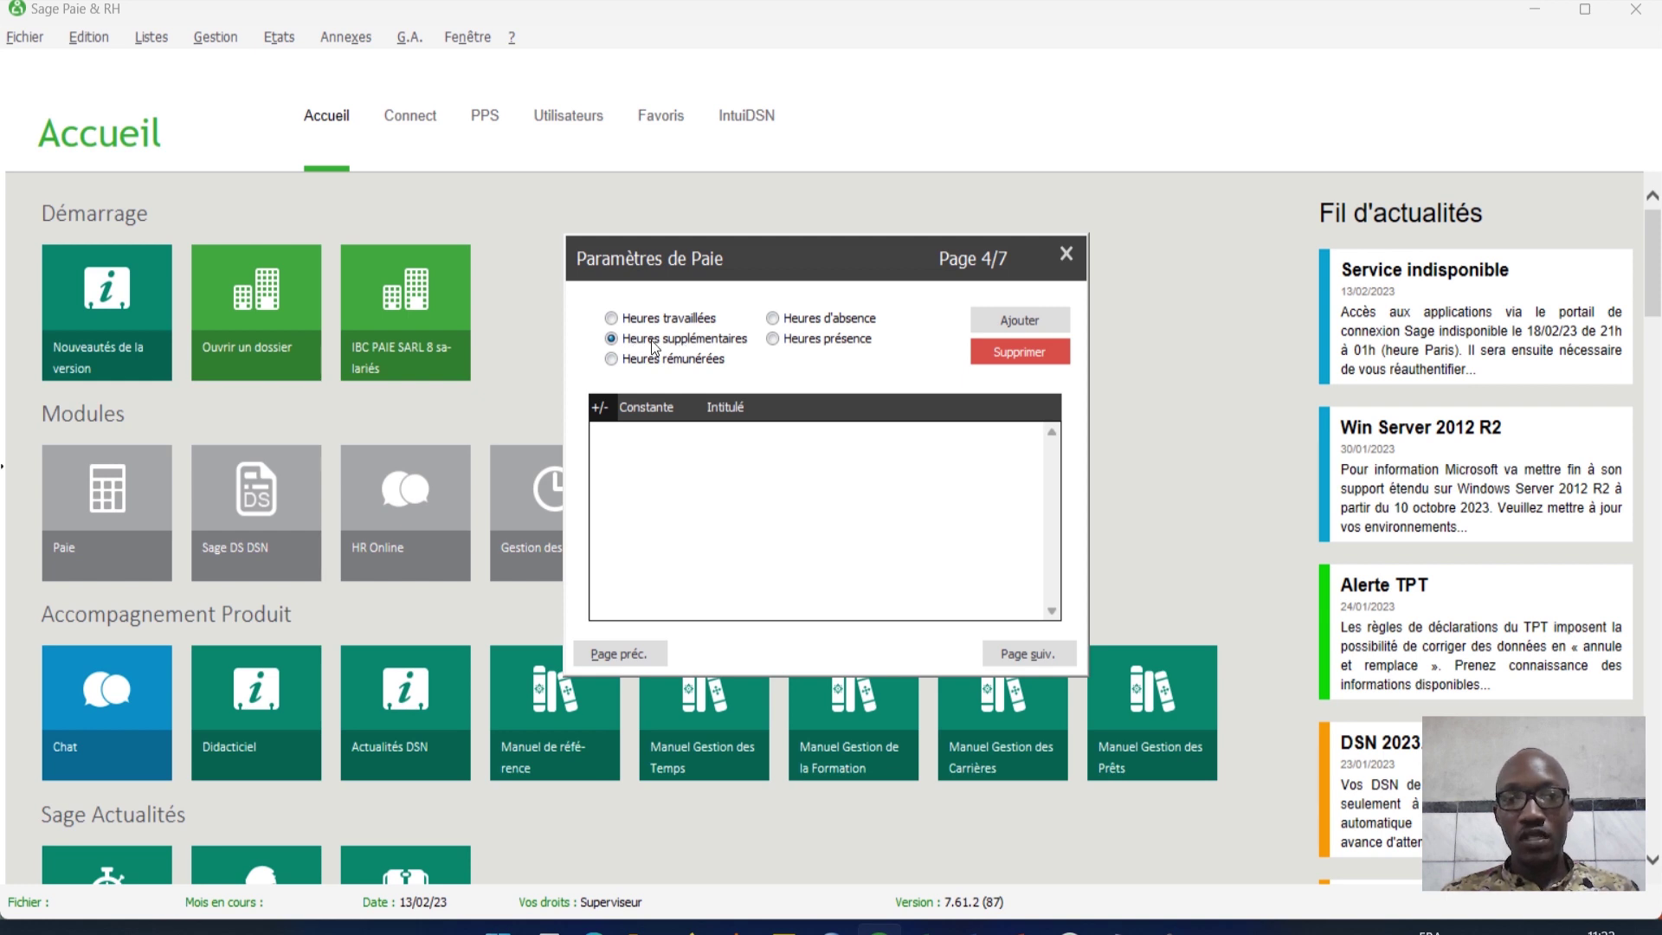
pyautogui.click(1039, 313)
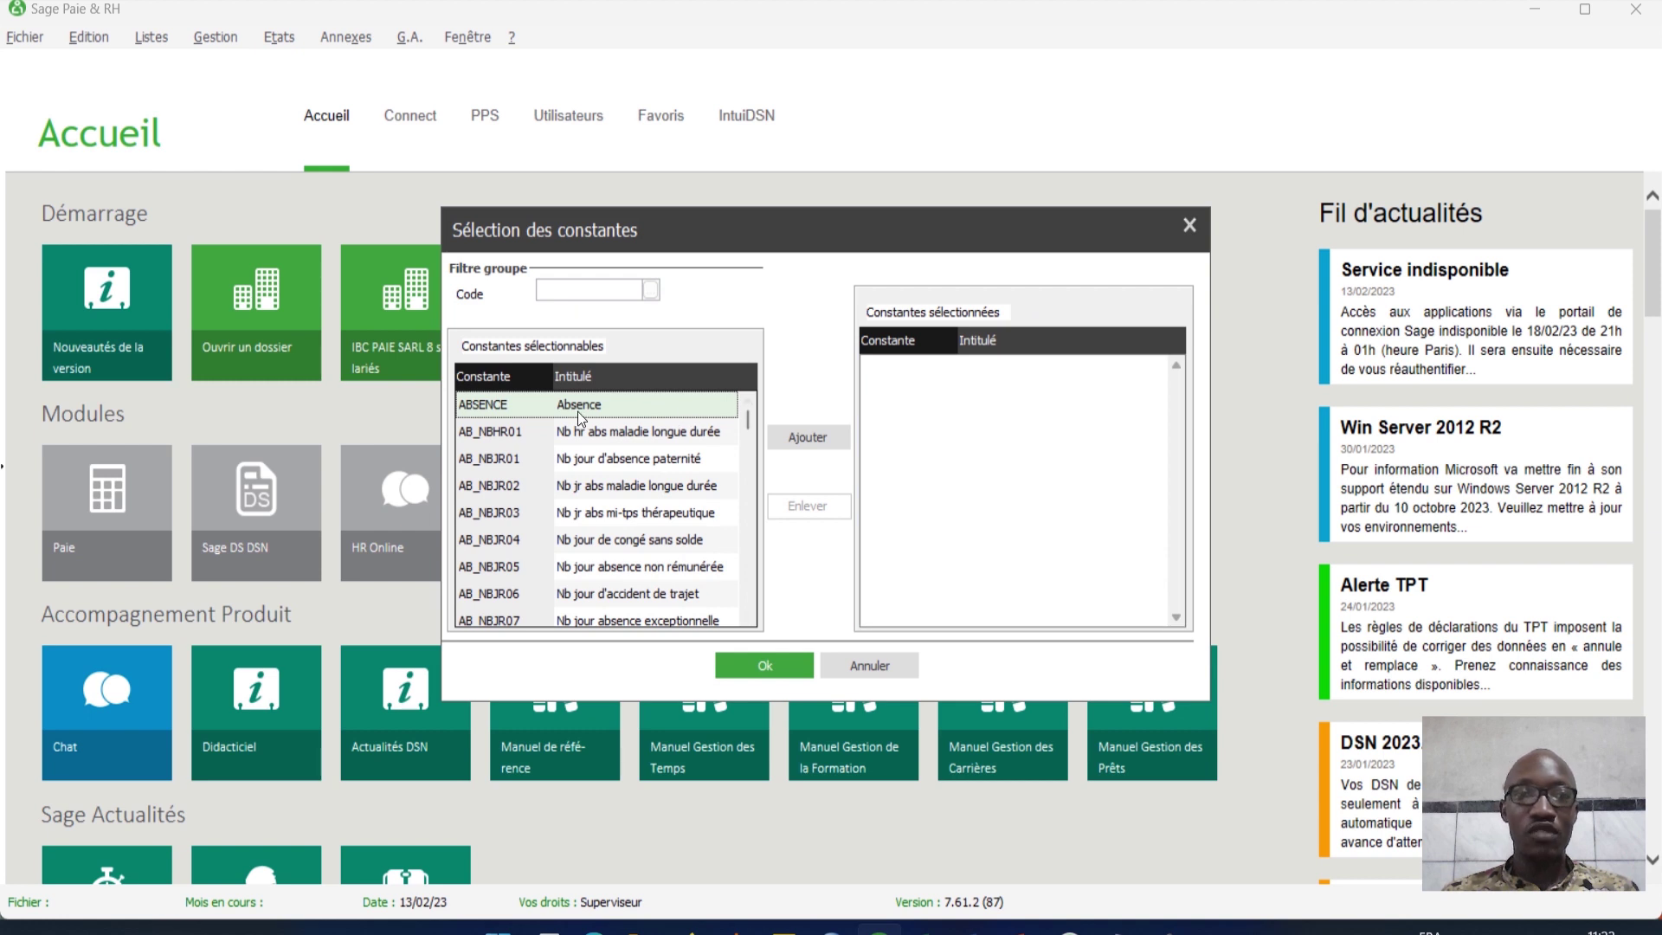
pyautogui.scroll(-2, 564, 554)
pyautogui.scroll(2, 567, 558)
pyautogui.scroll(-2, 629, 537)
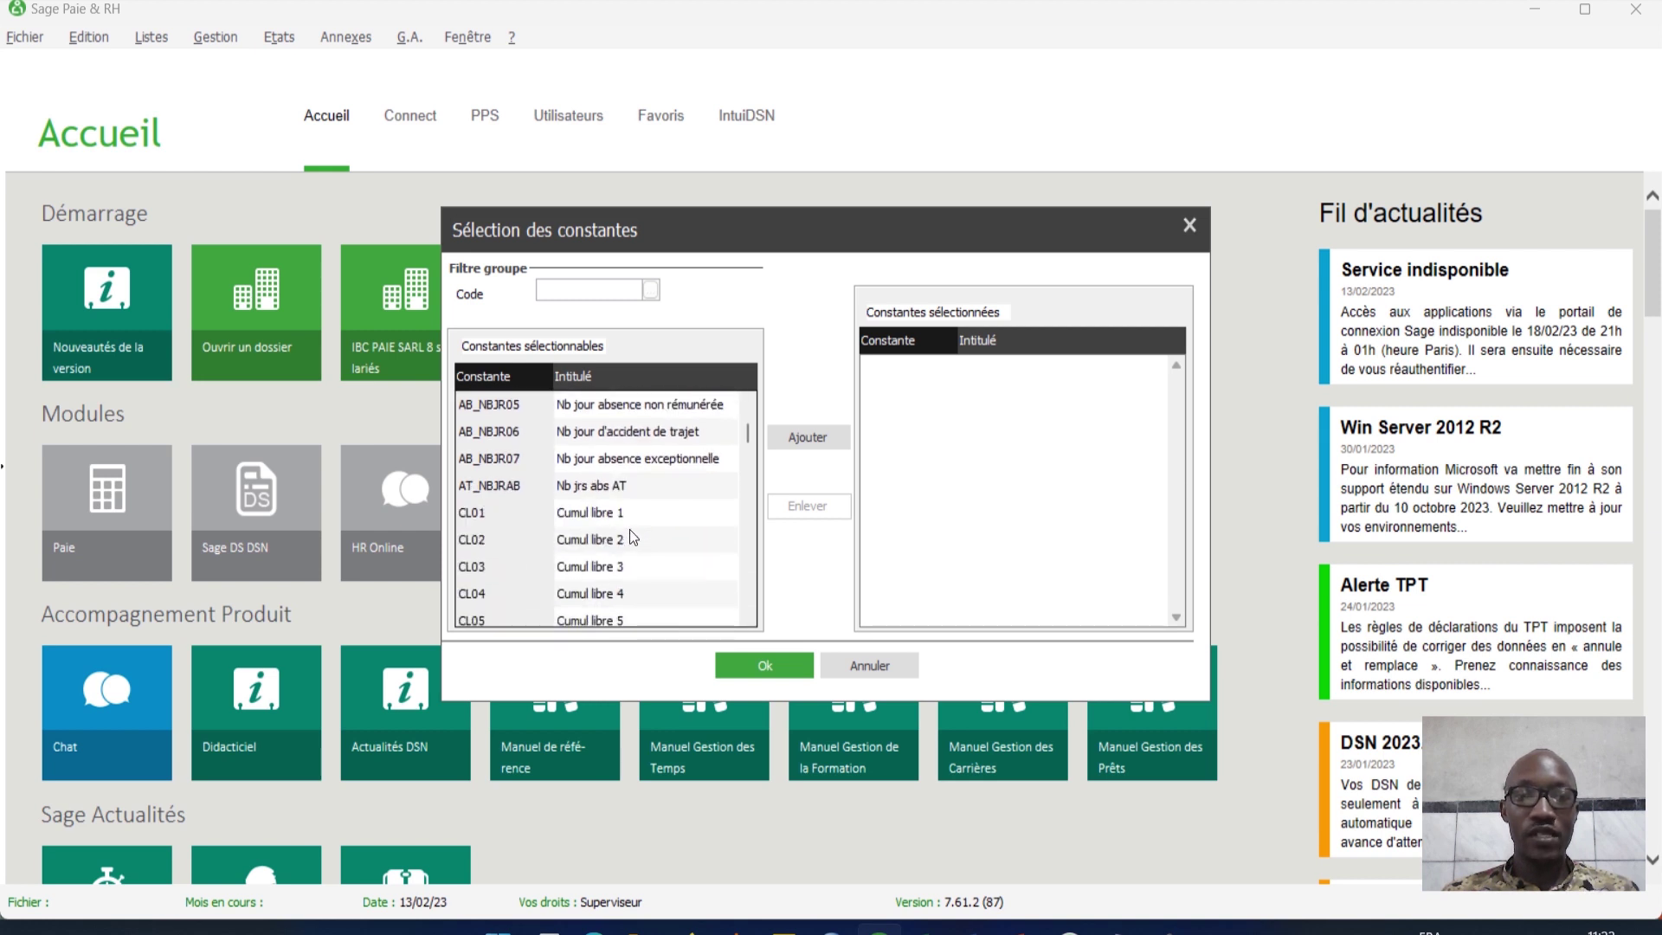
pyautogui.click(859, 664)
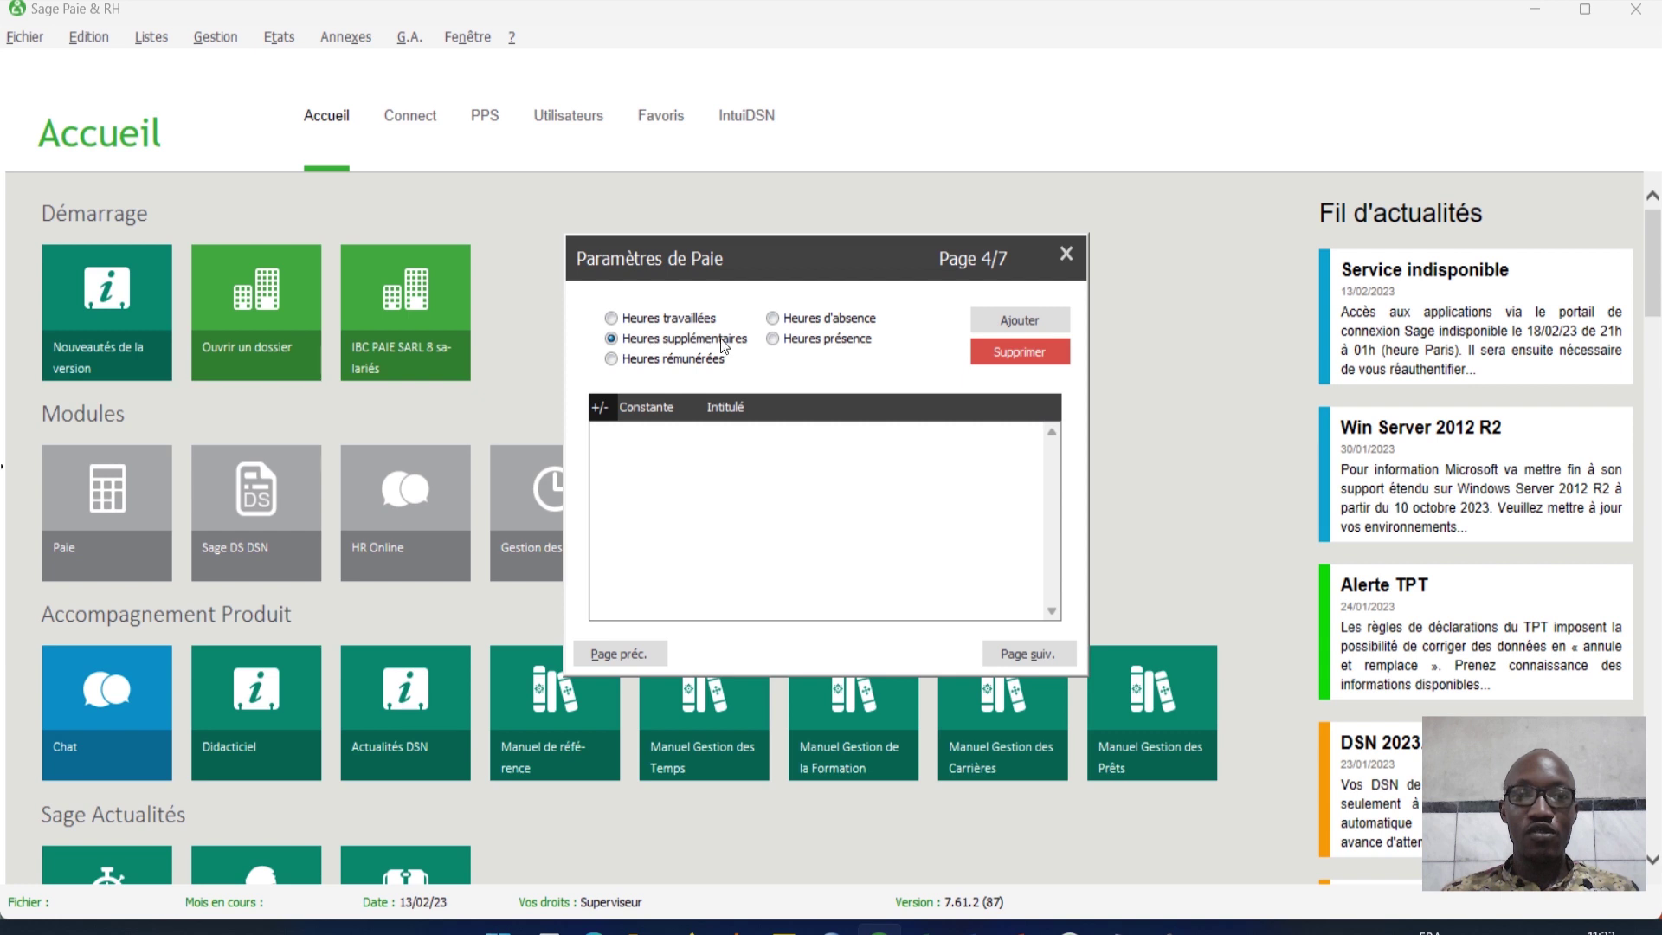
# Step: Examine the constants assigned to Heures rémunérées, Heures d'absence, Heures présence and Heures travaillées
pyautogui.click(611, 358)
pyautogui.click(773, 318)
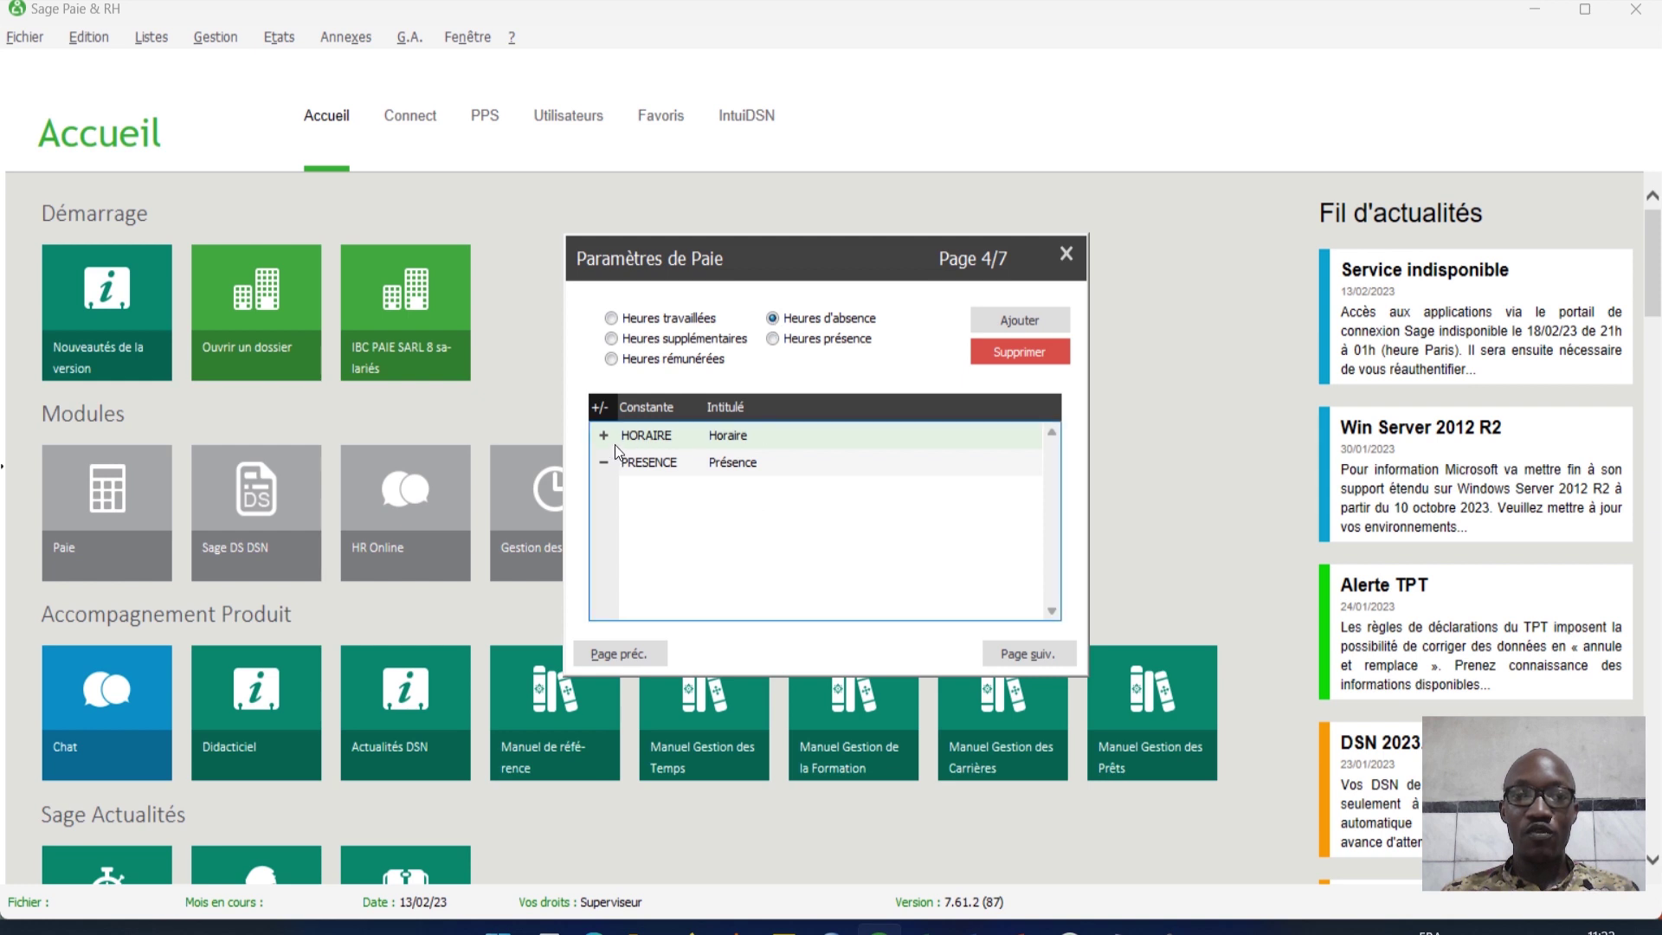
pyautogui.click(719, 461)
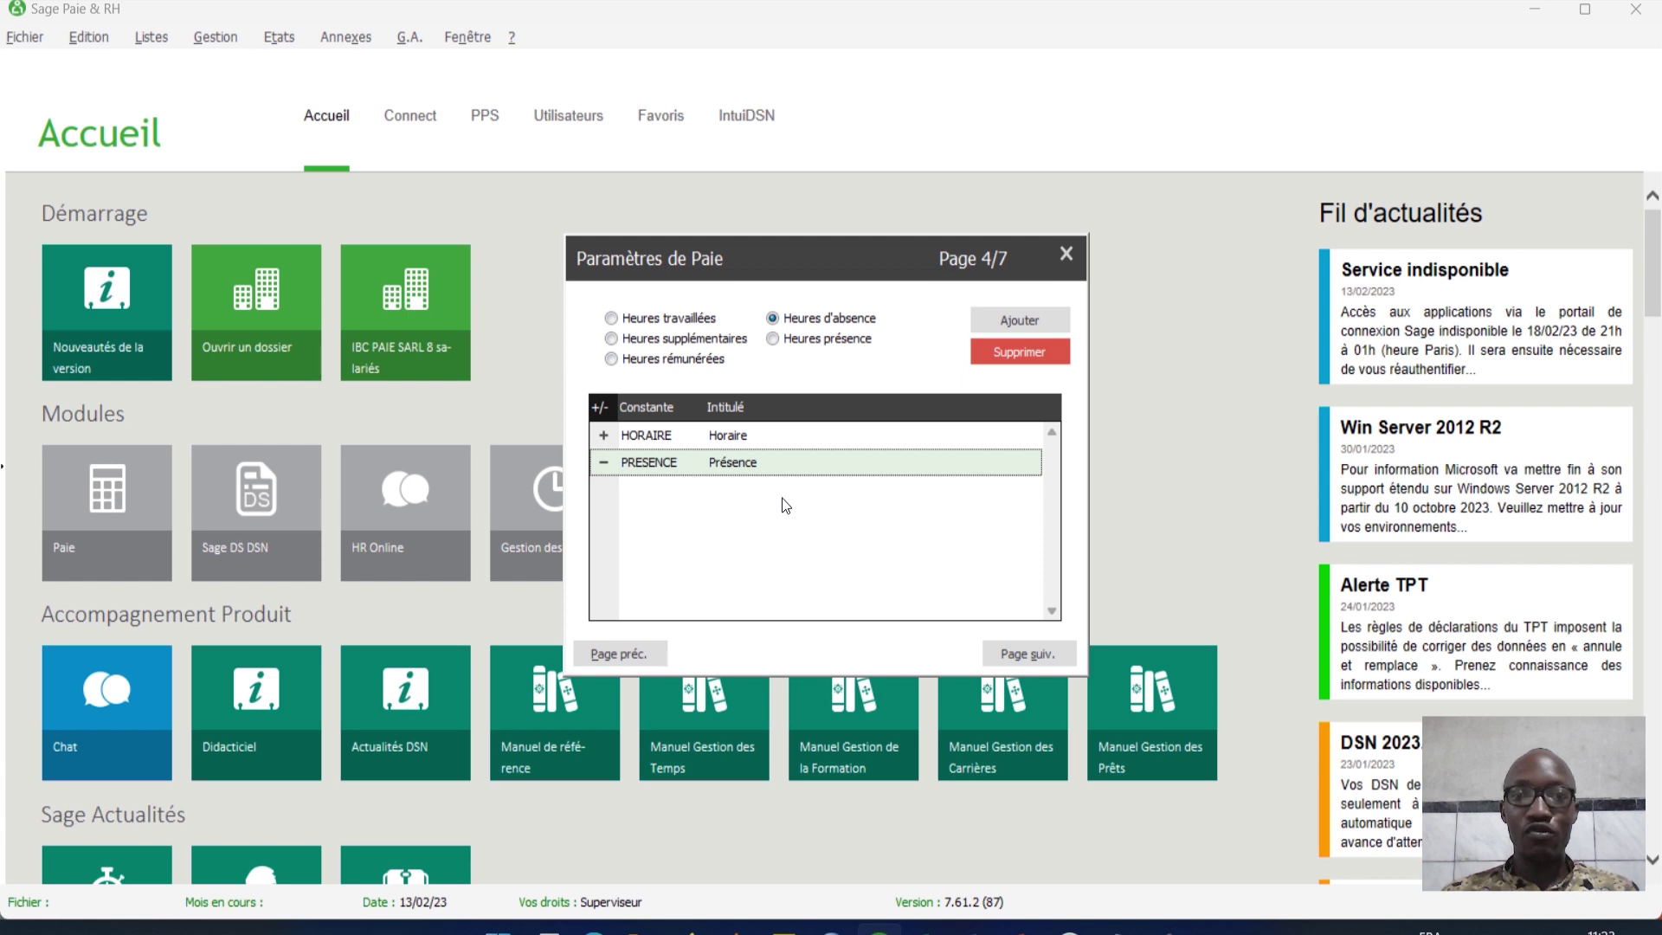
pyautogui.click(774, 339)
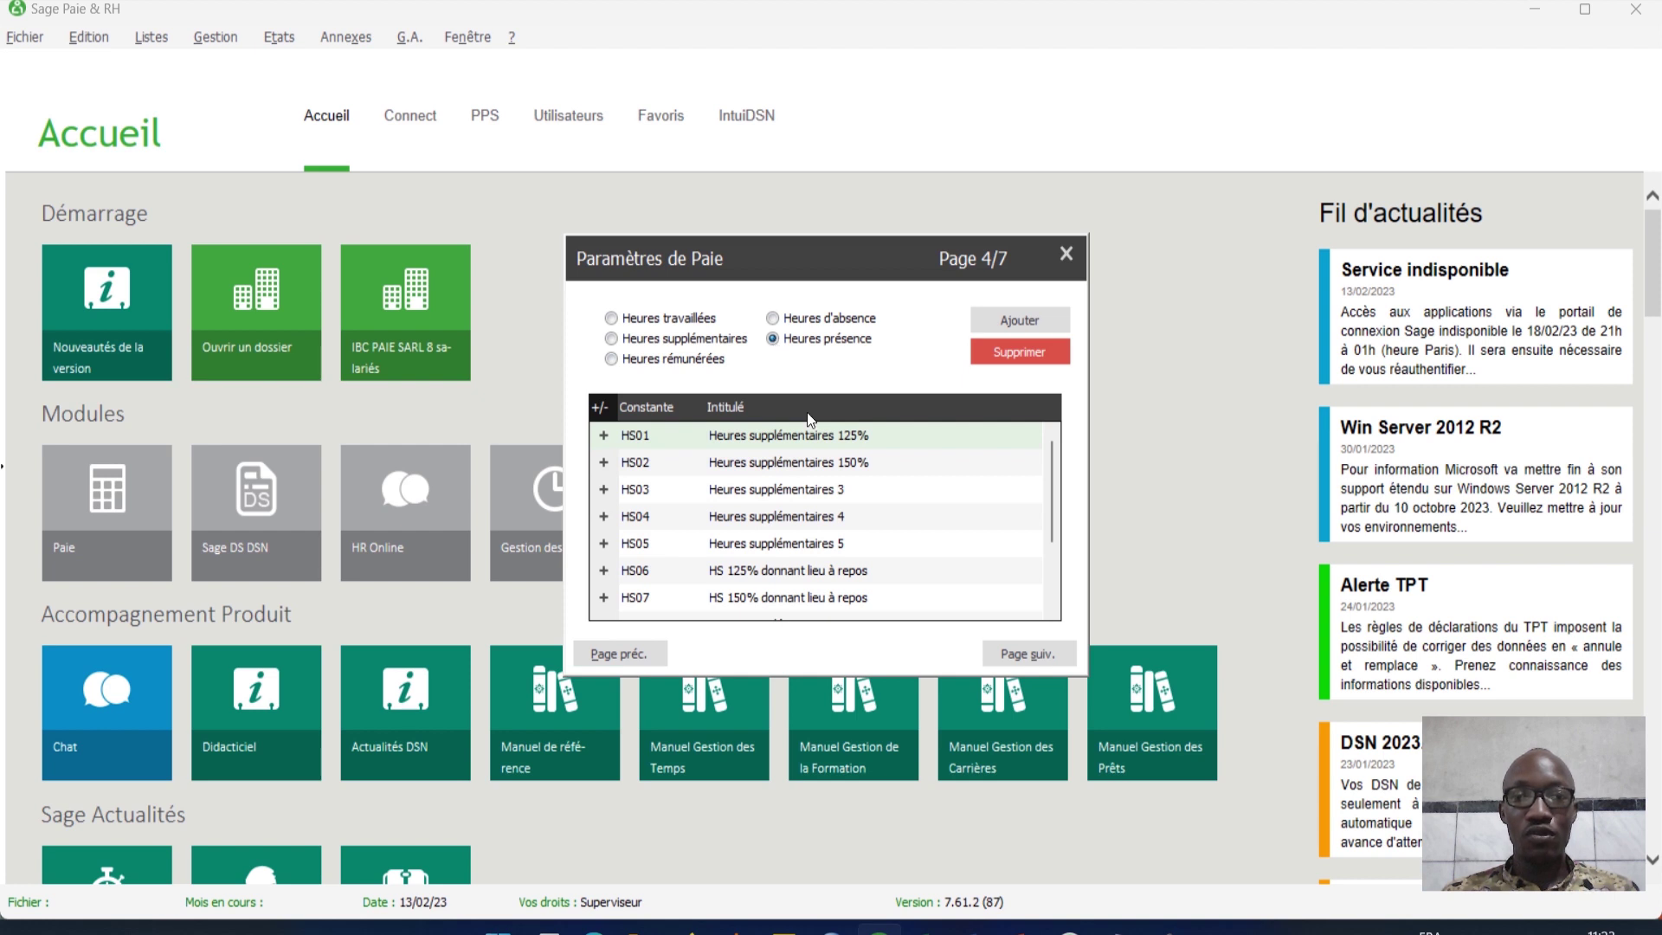
pyautogui.scroll(-2, 909, 501)
pyautogui.scroll(2, 907, 500)
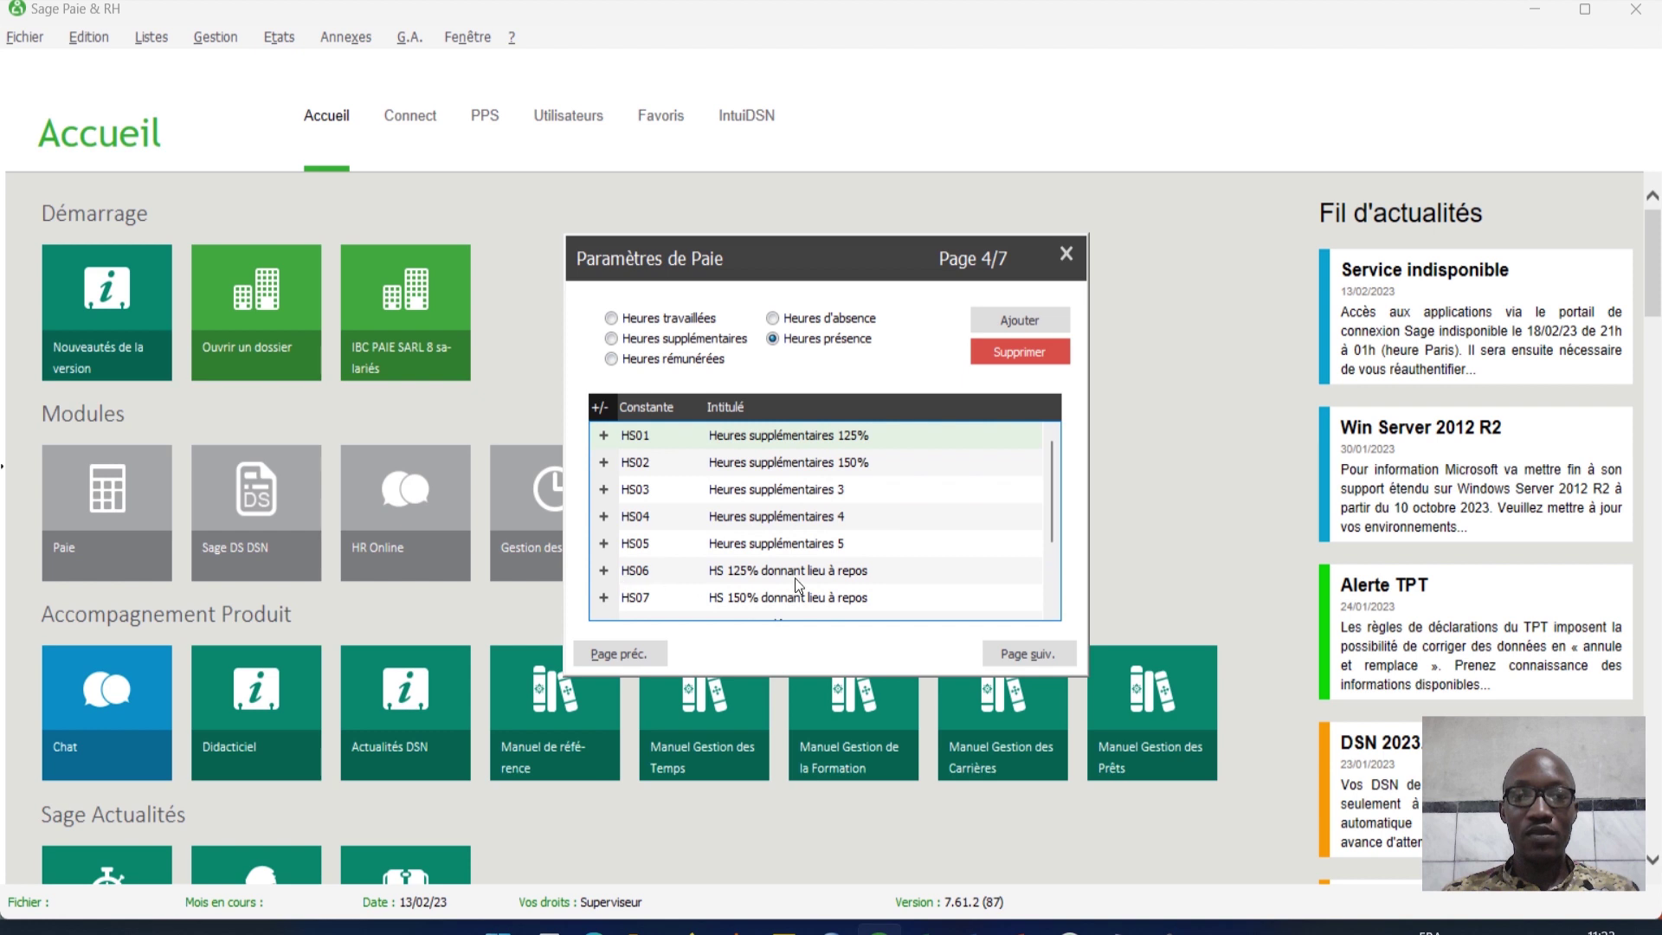
pyautogui.click(797, 320)
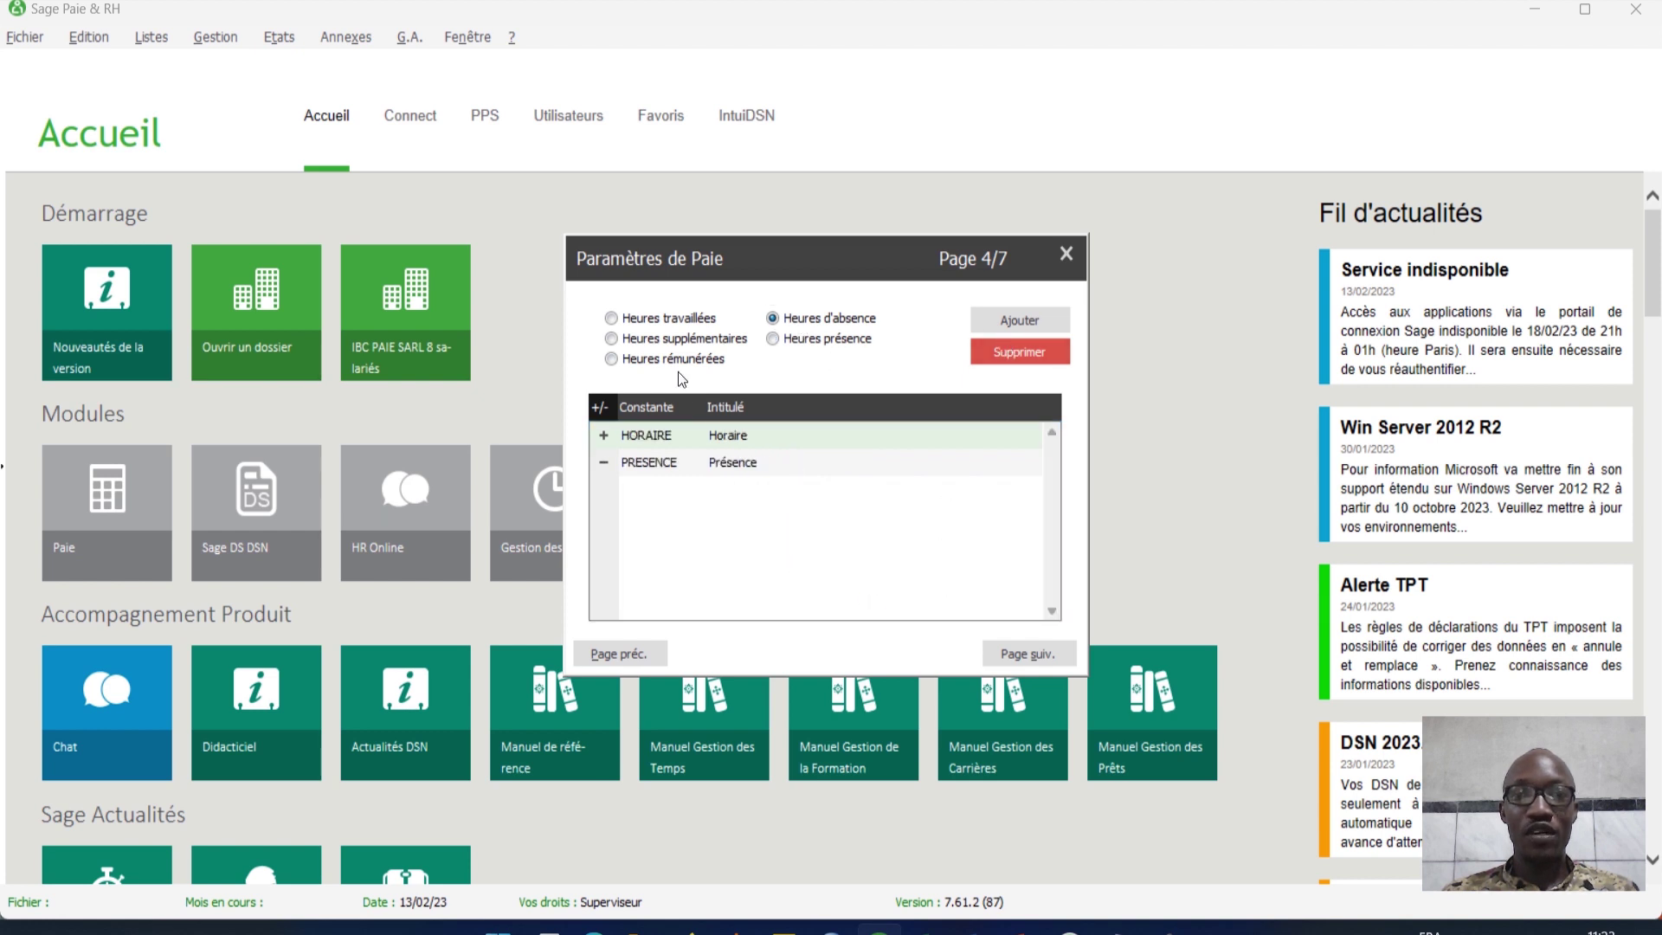
pyautogui.click(612, 319)
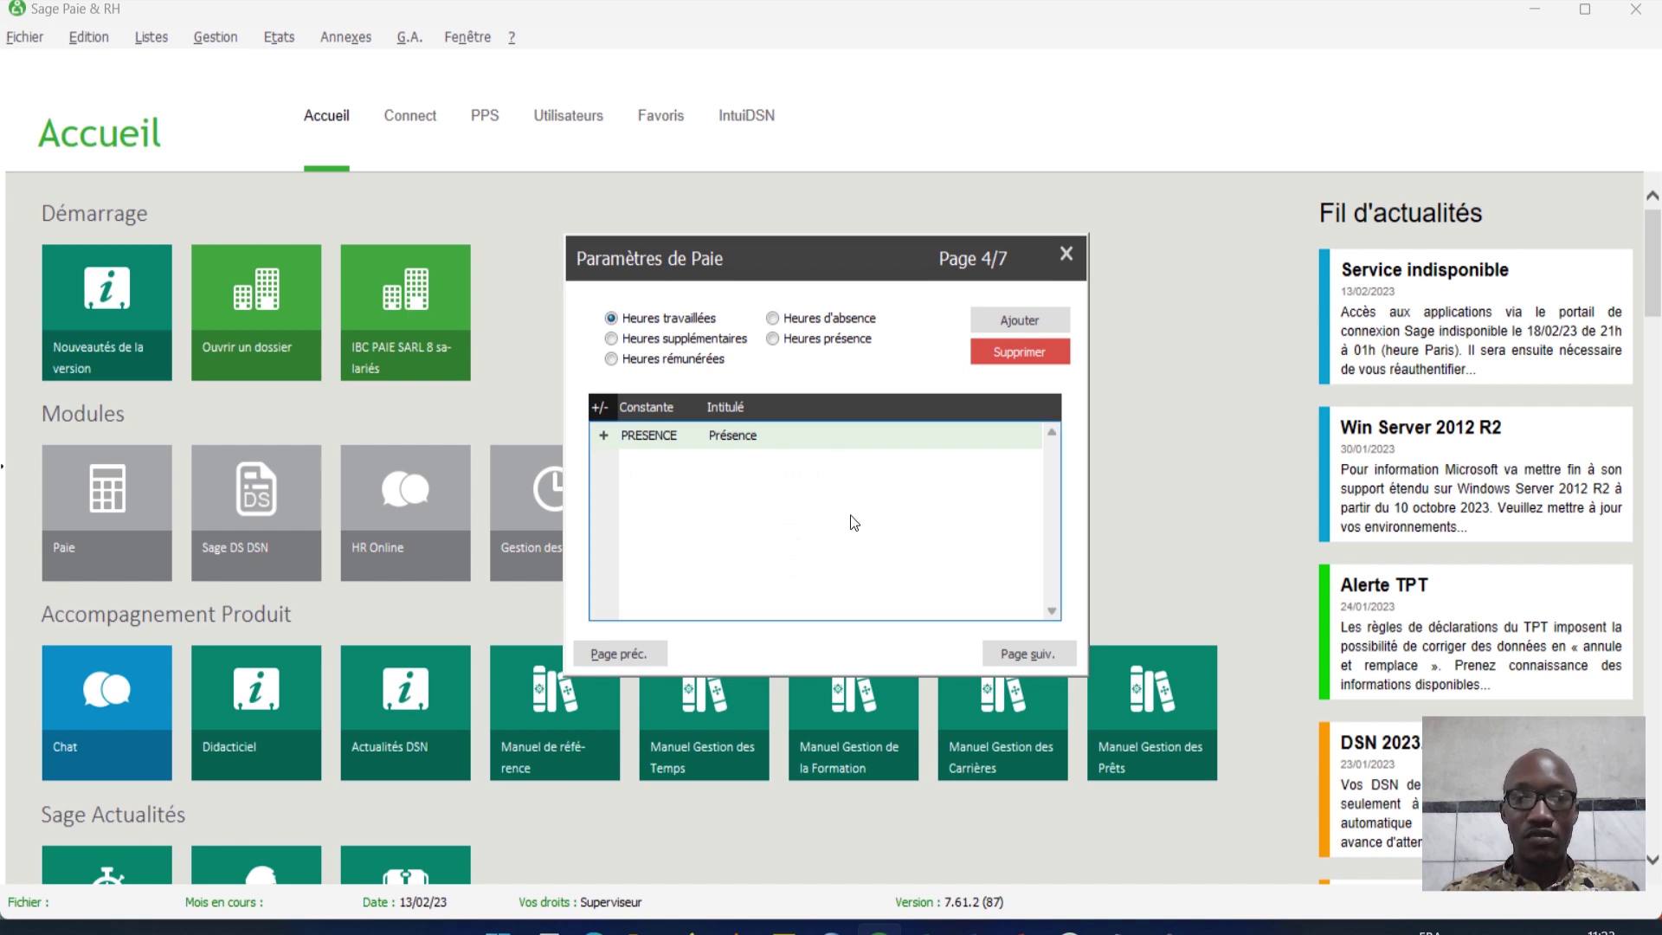
# Step: Continue to page 5 of the payroll parameters and check the period options for the Zones libres du bulletin
pyautogui.click(1028, 653)
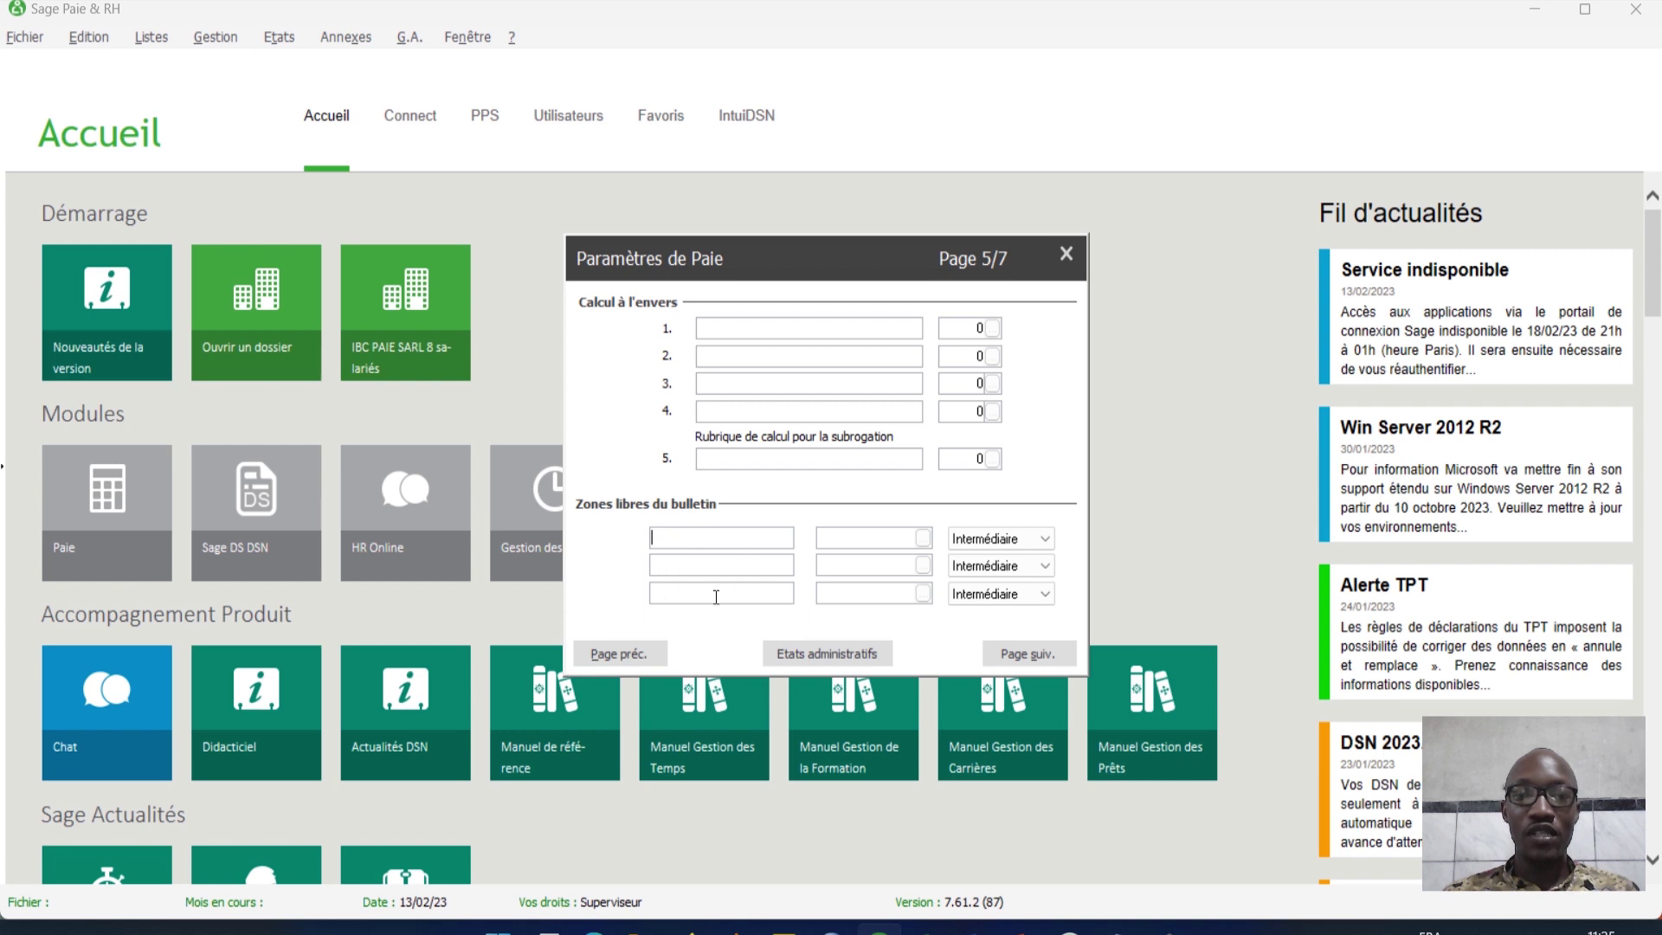
pyautogui.click(1044, 542)
pyautogui.click(1047, 535)
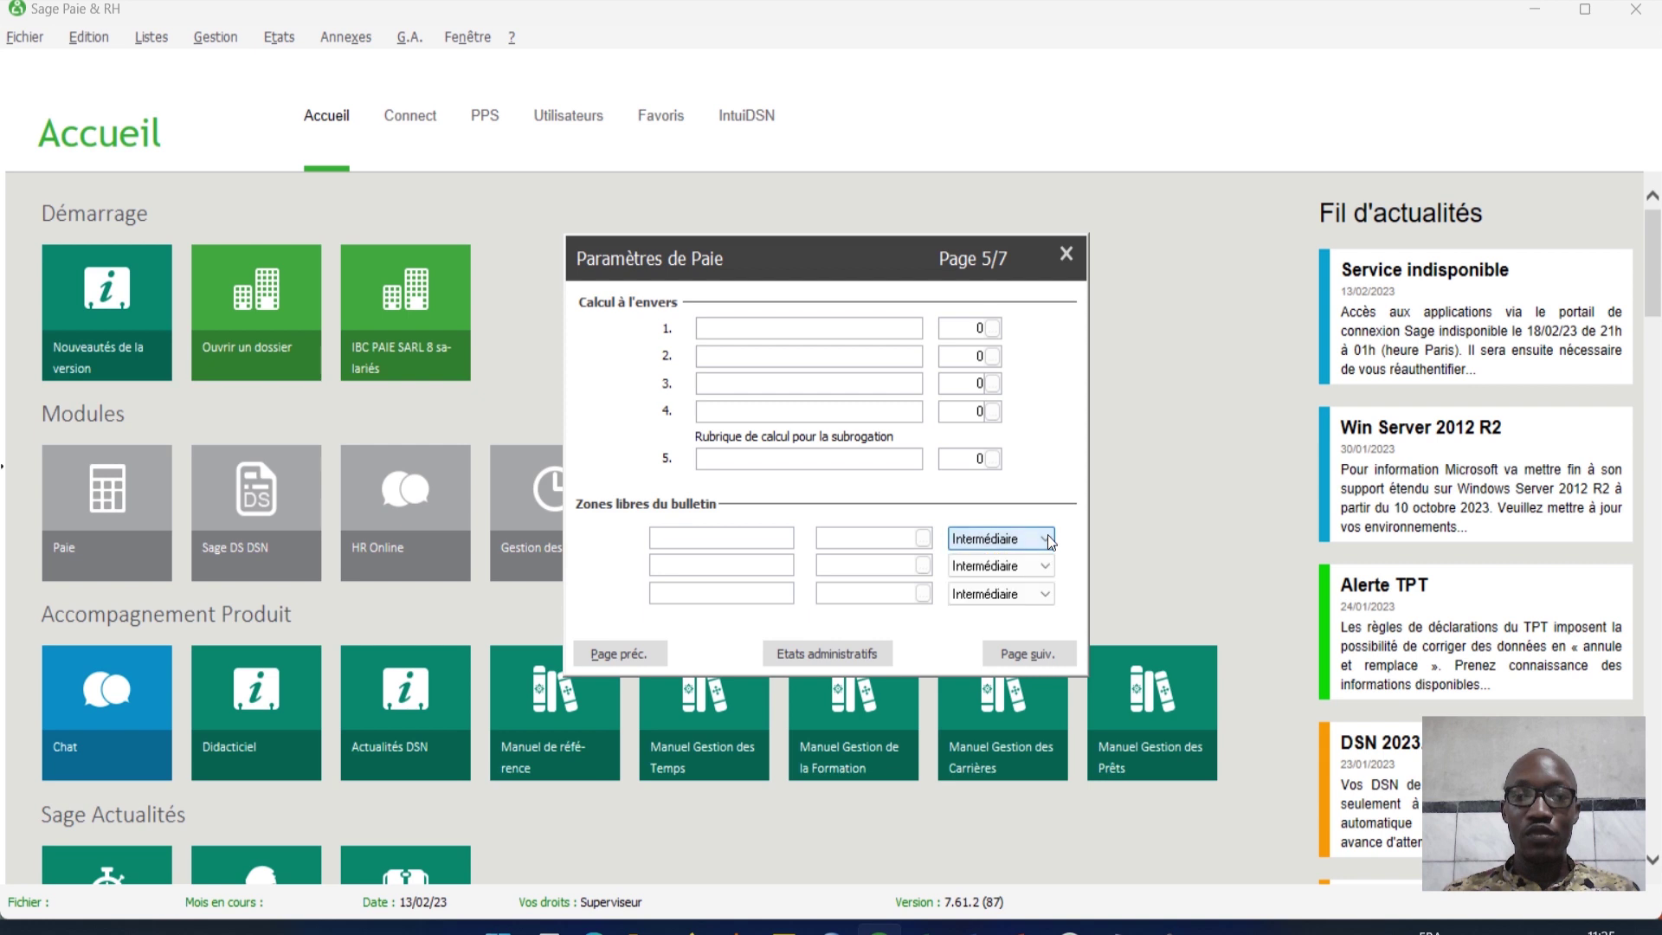
pyautogui.click(1050, 568)
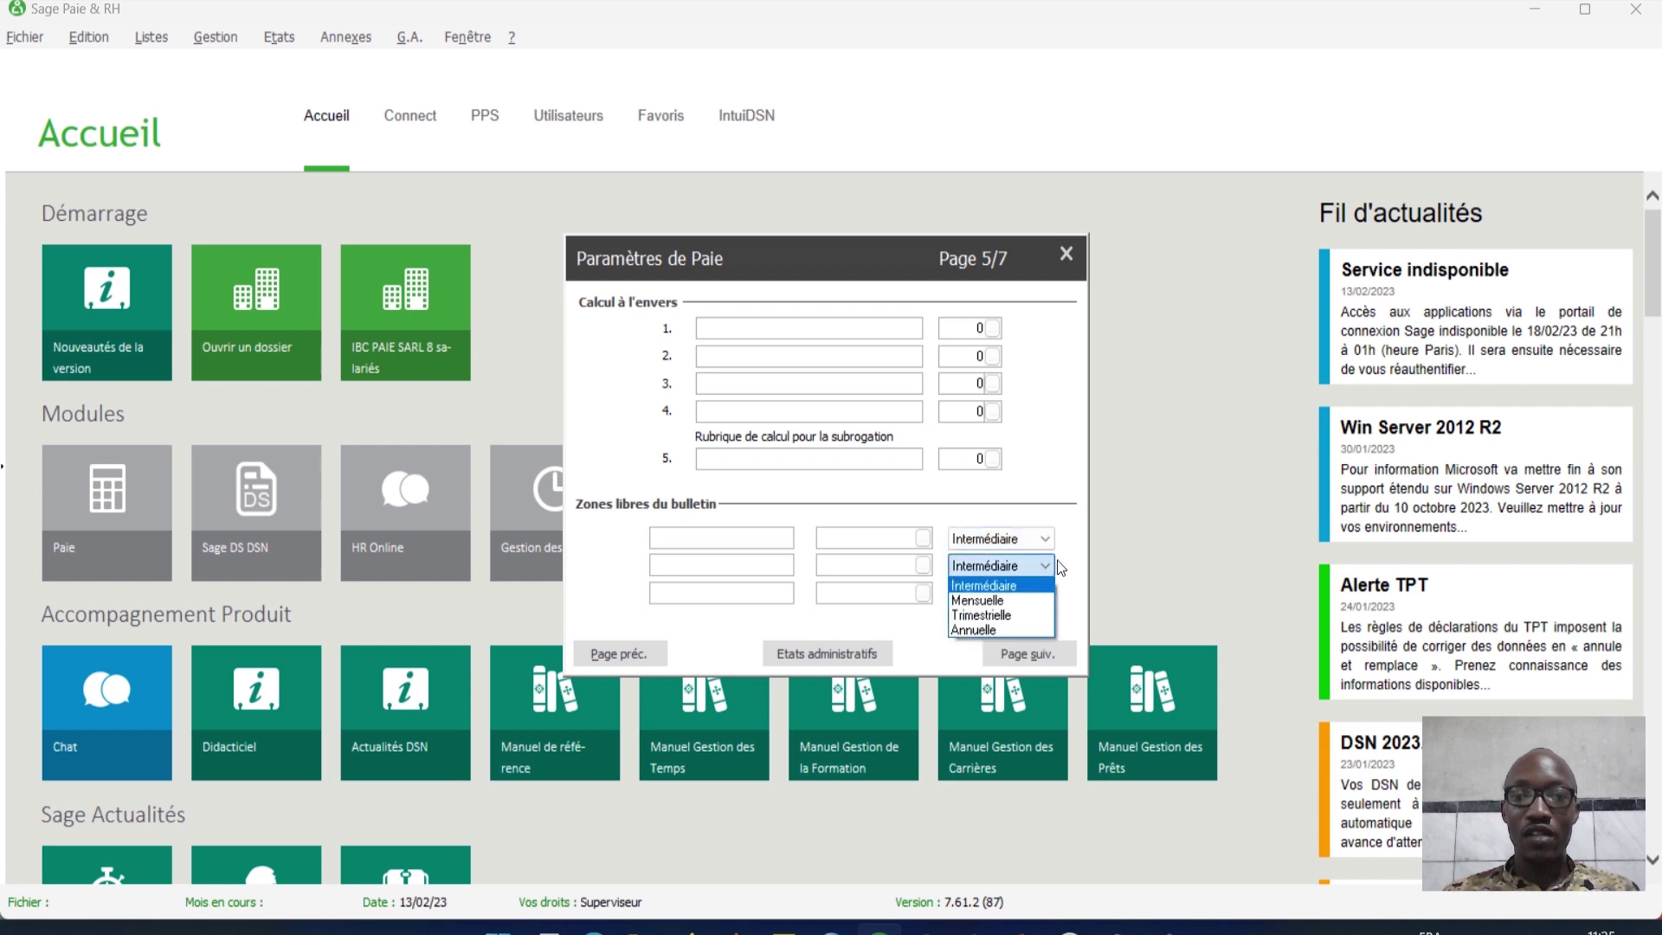
pyautogui.click(1046, 564)
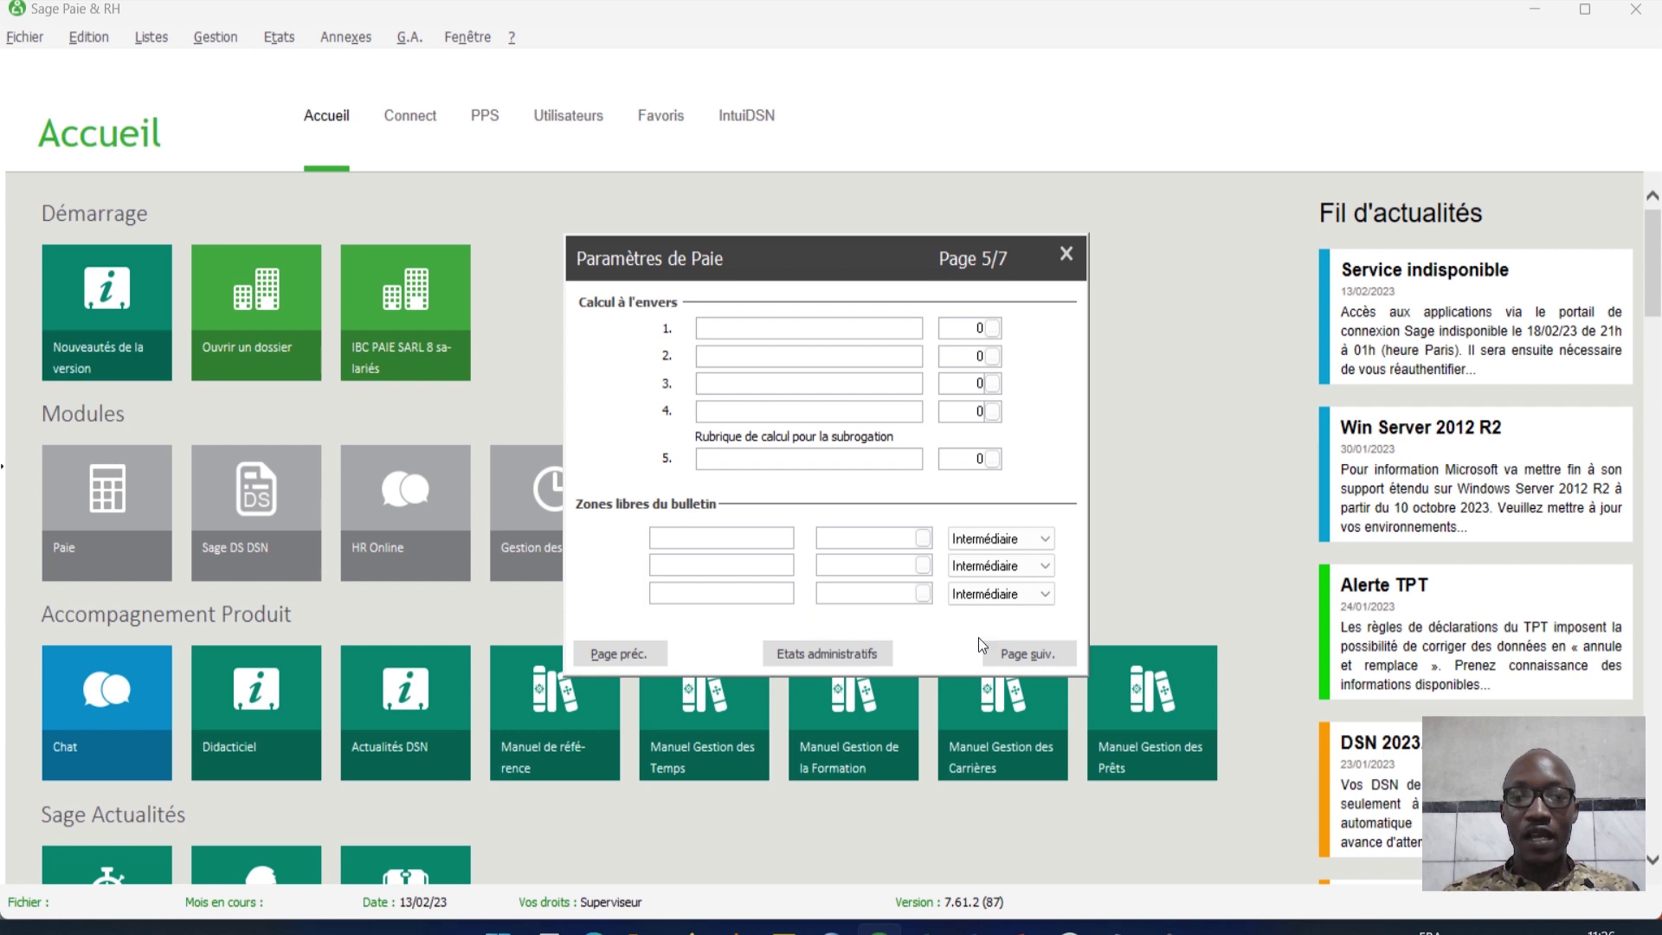
# Step: On page 6 of the payroll parameters, set Mois de clôture congés to Aucun and keep Durée de prise at 12 mois
pyautogui.click(1029, 654)
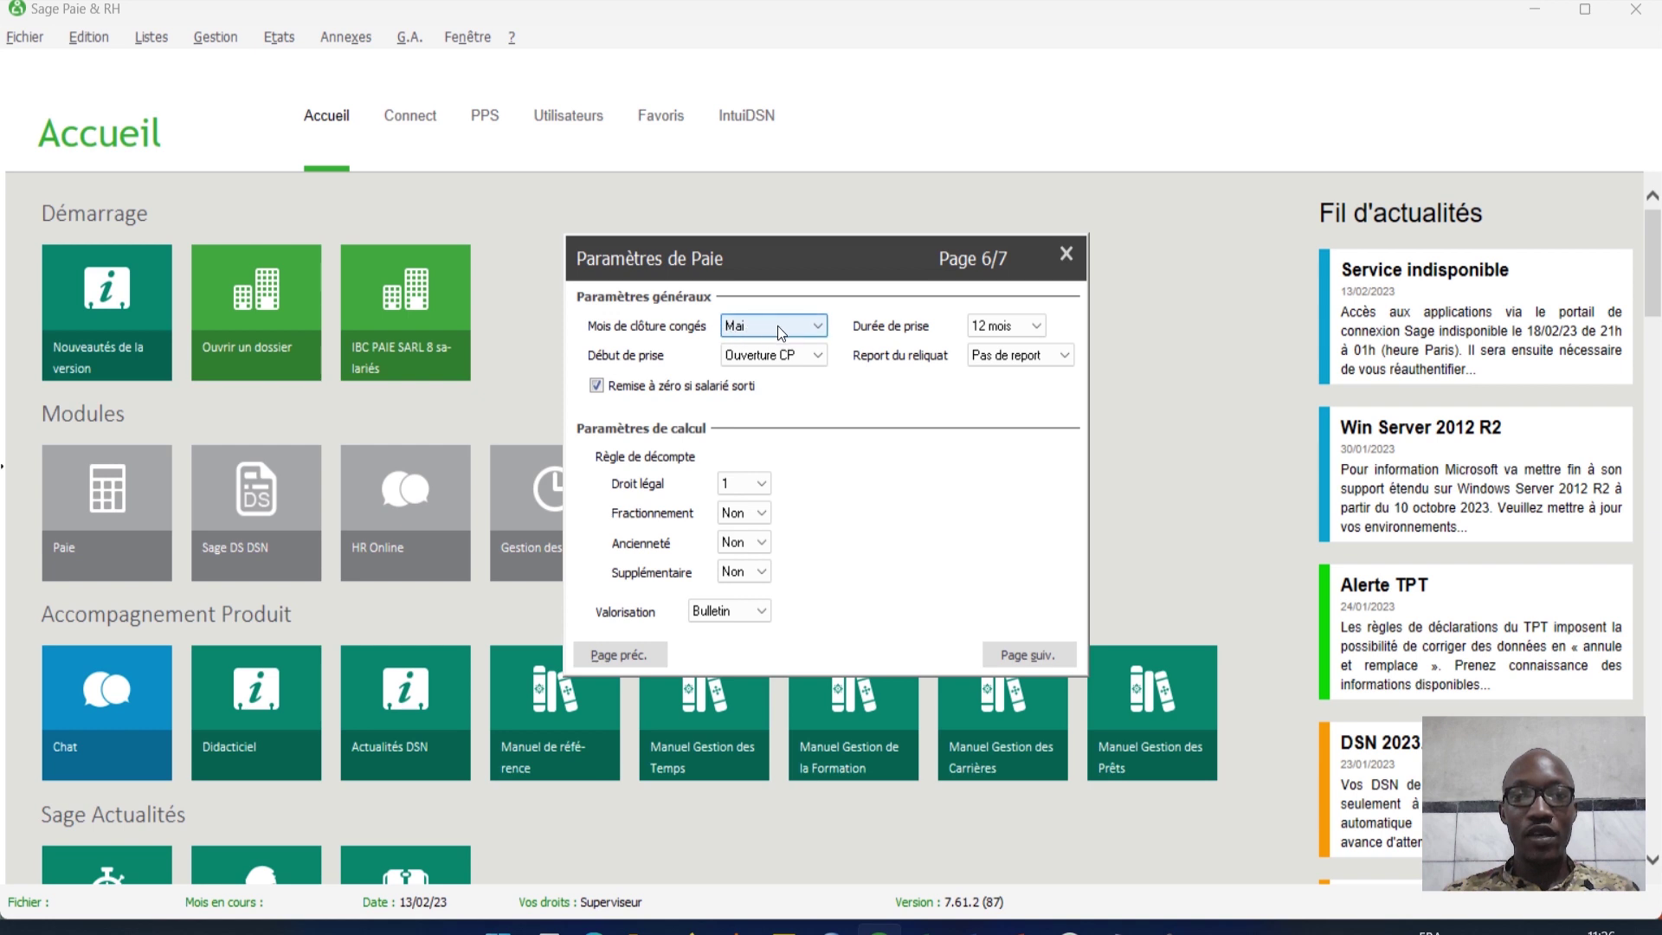
pyautogui.click(819, 325)
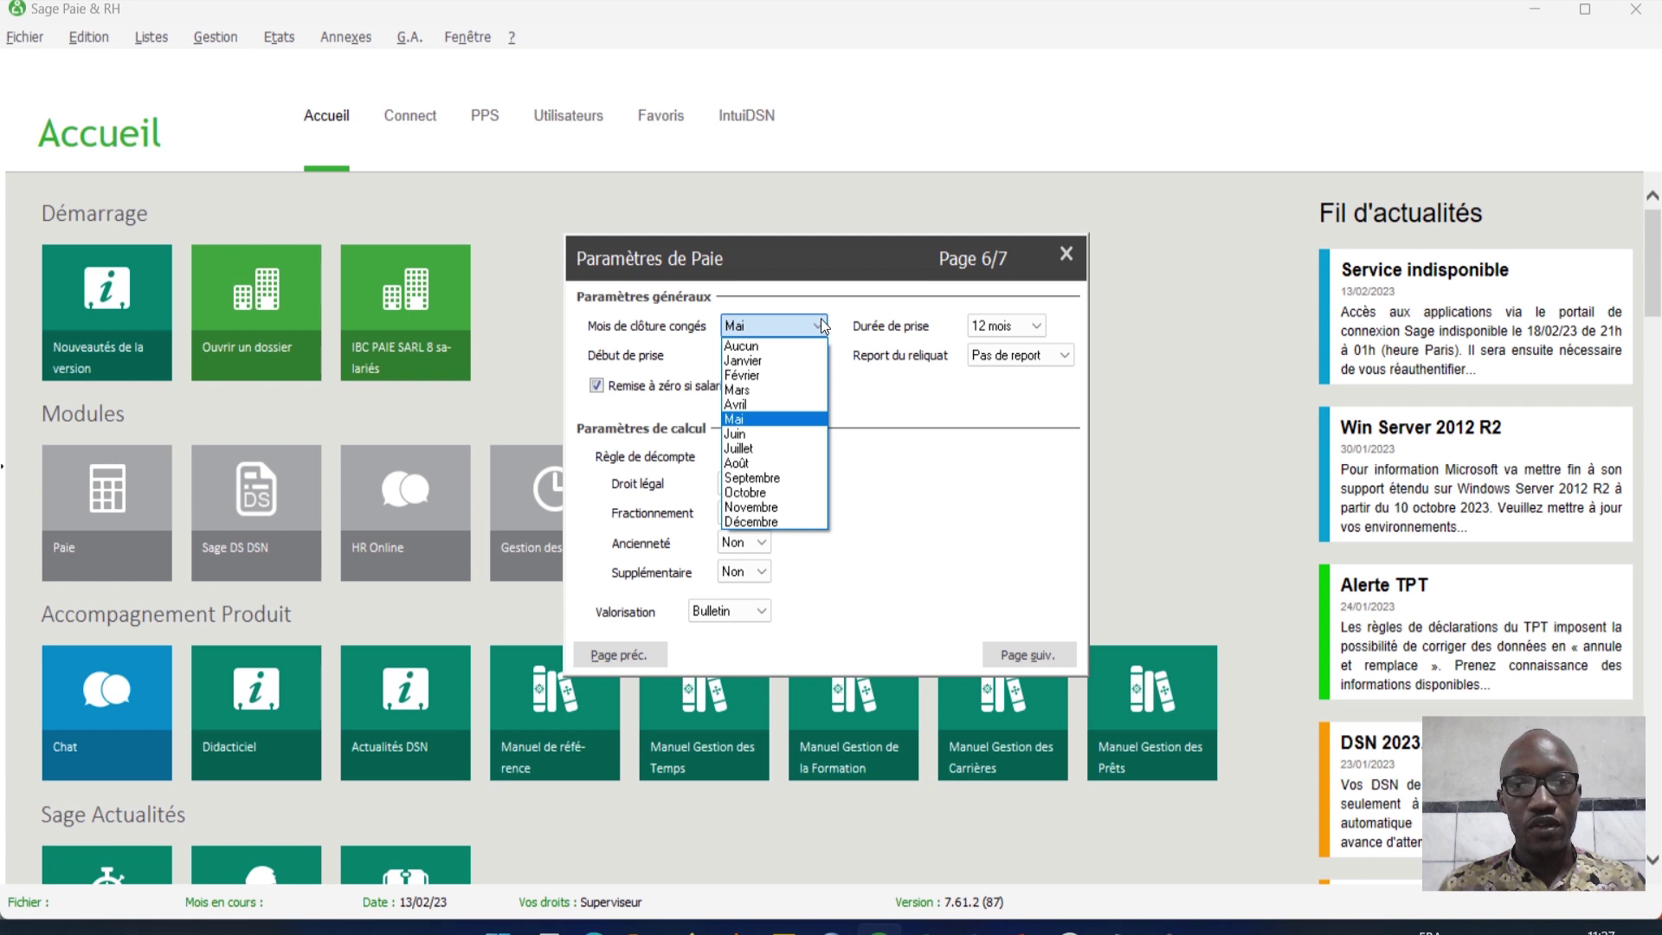
pyautogui.click(783, 345)
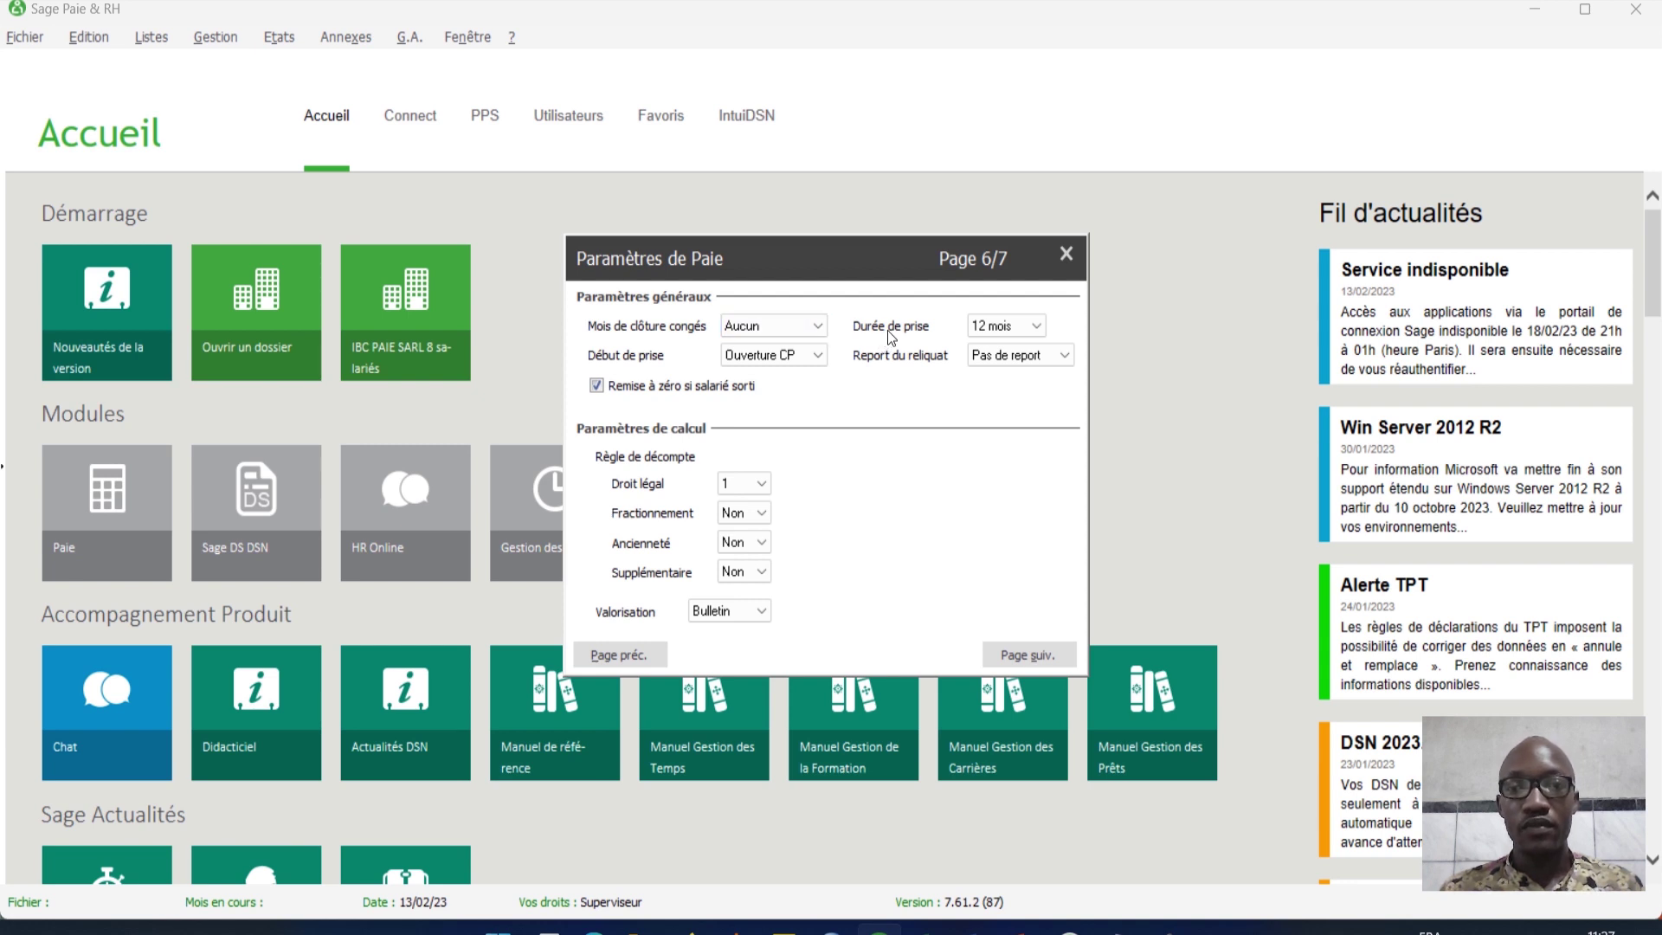
pyautogui.click(1043, 327)
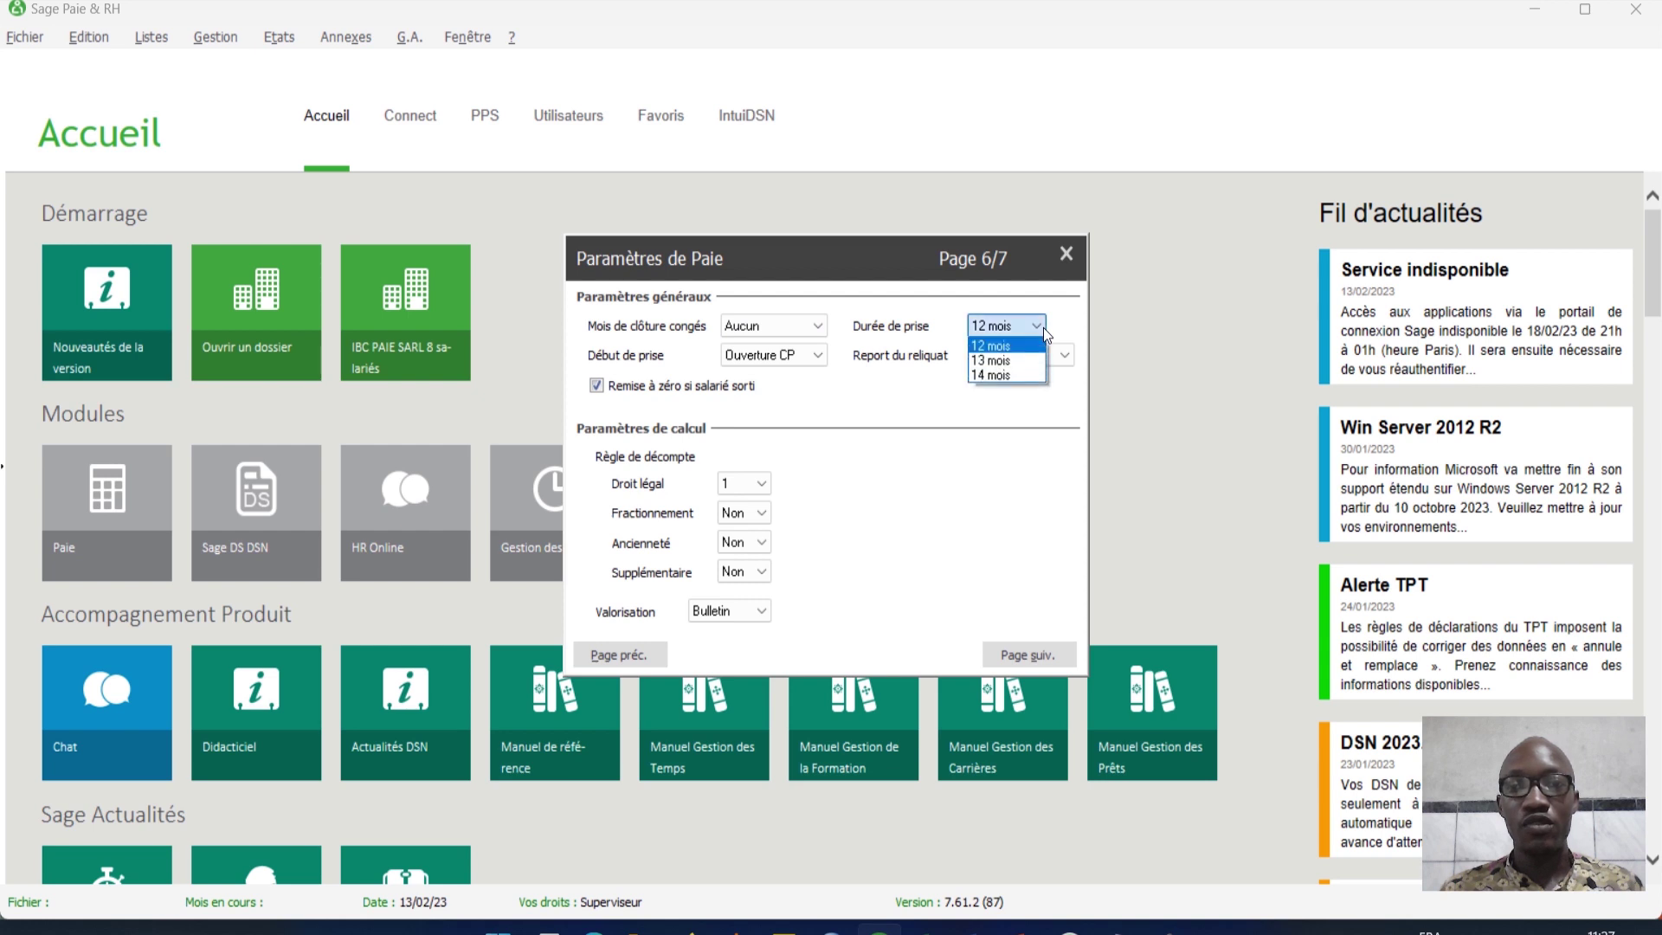
pyautogui.click(1043, 327)
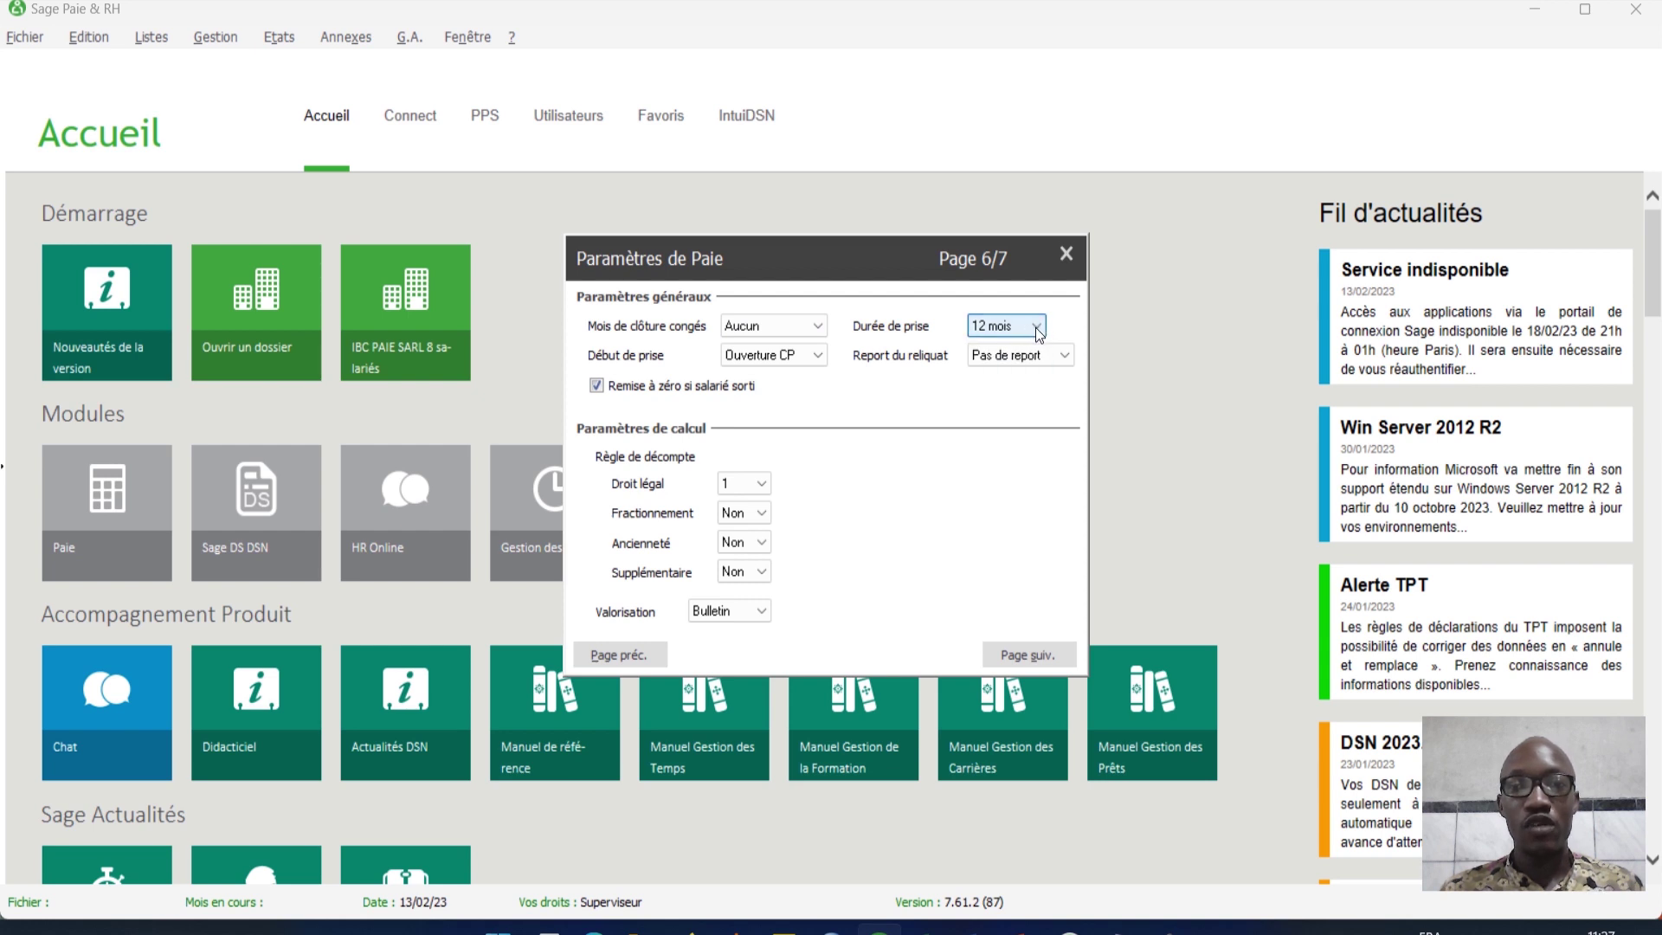
pyautogui.click(1040, 326)
pyautogui.click(1041, 325)
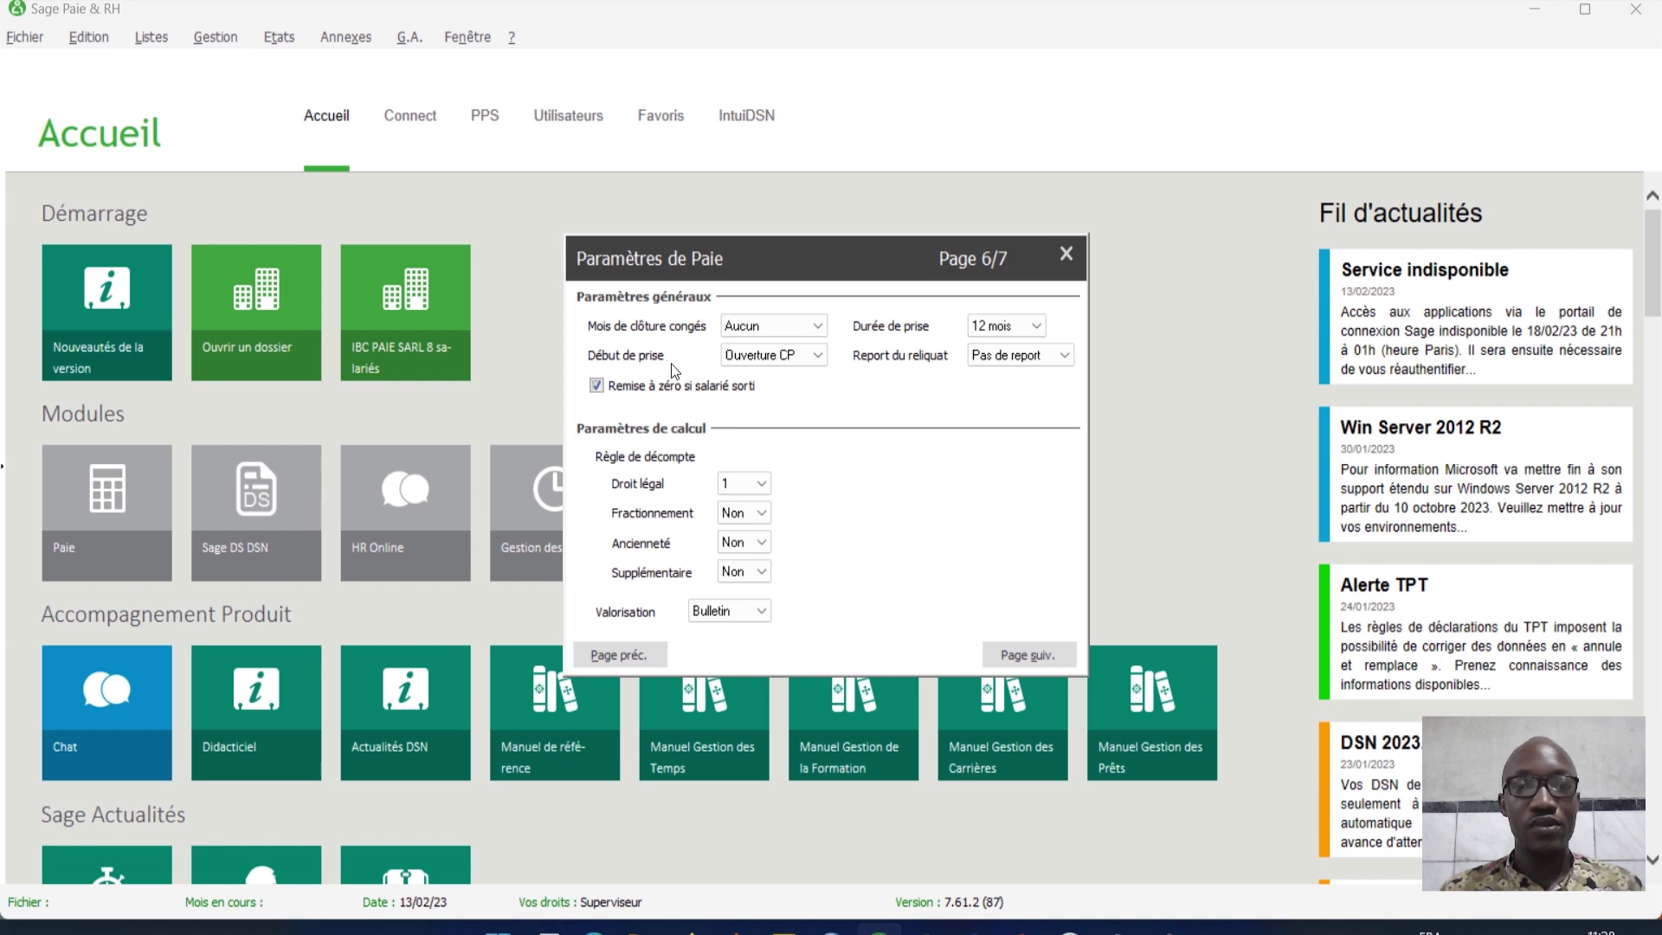
# Step: Set Début de prise to M+1 and leave Droit légal at 1
pyautogui.click(817, 355)
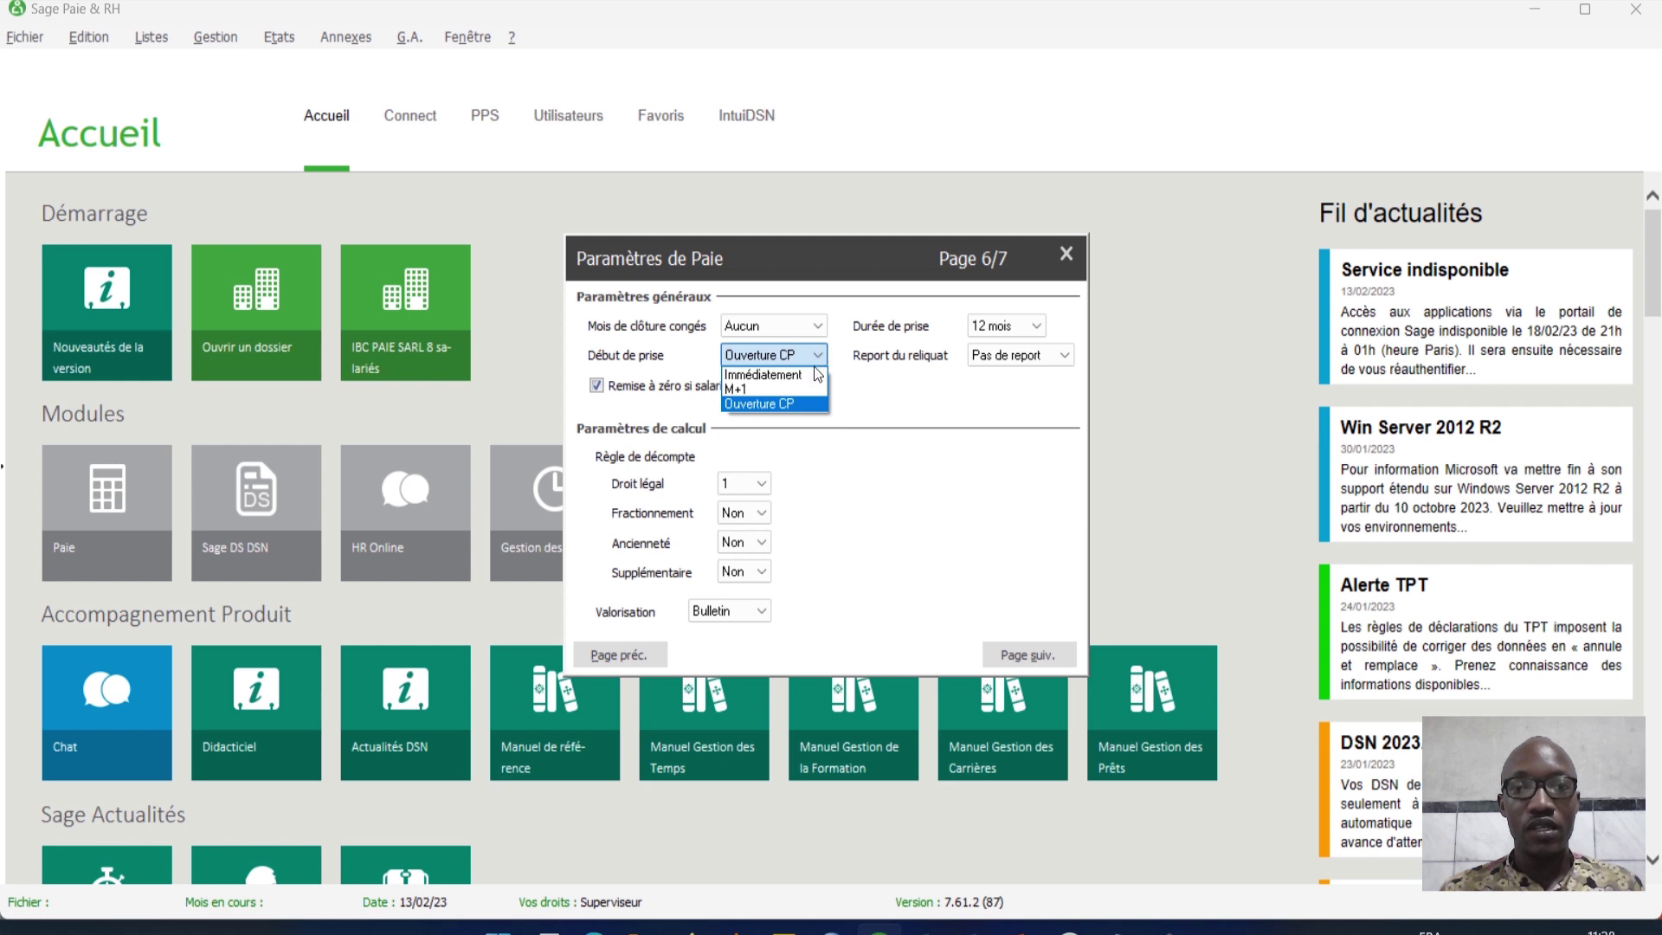
pyautogui.click(791, 390)
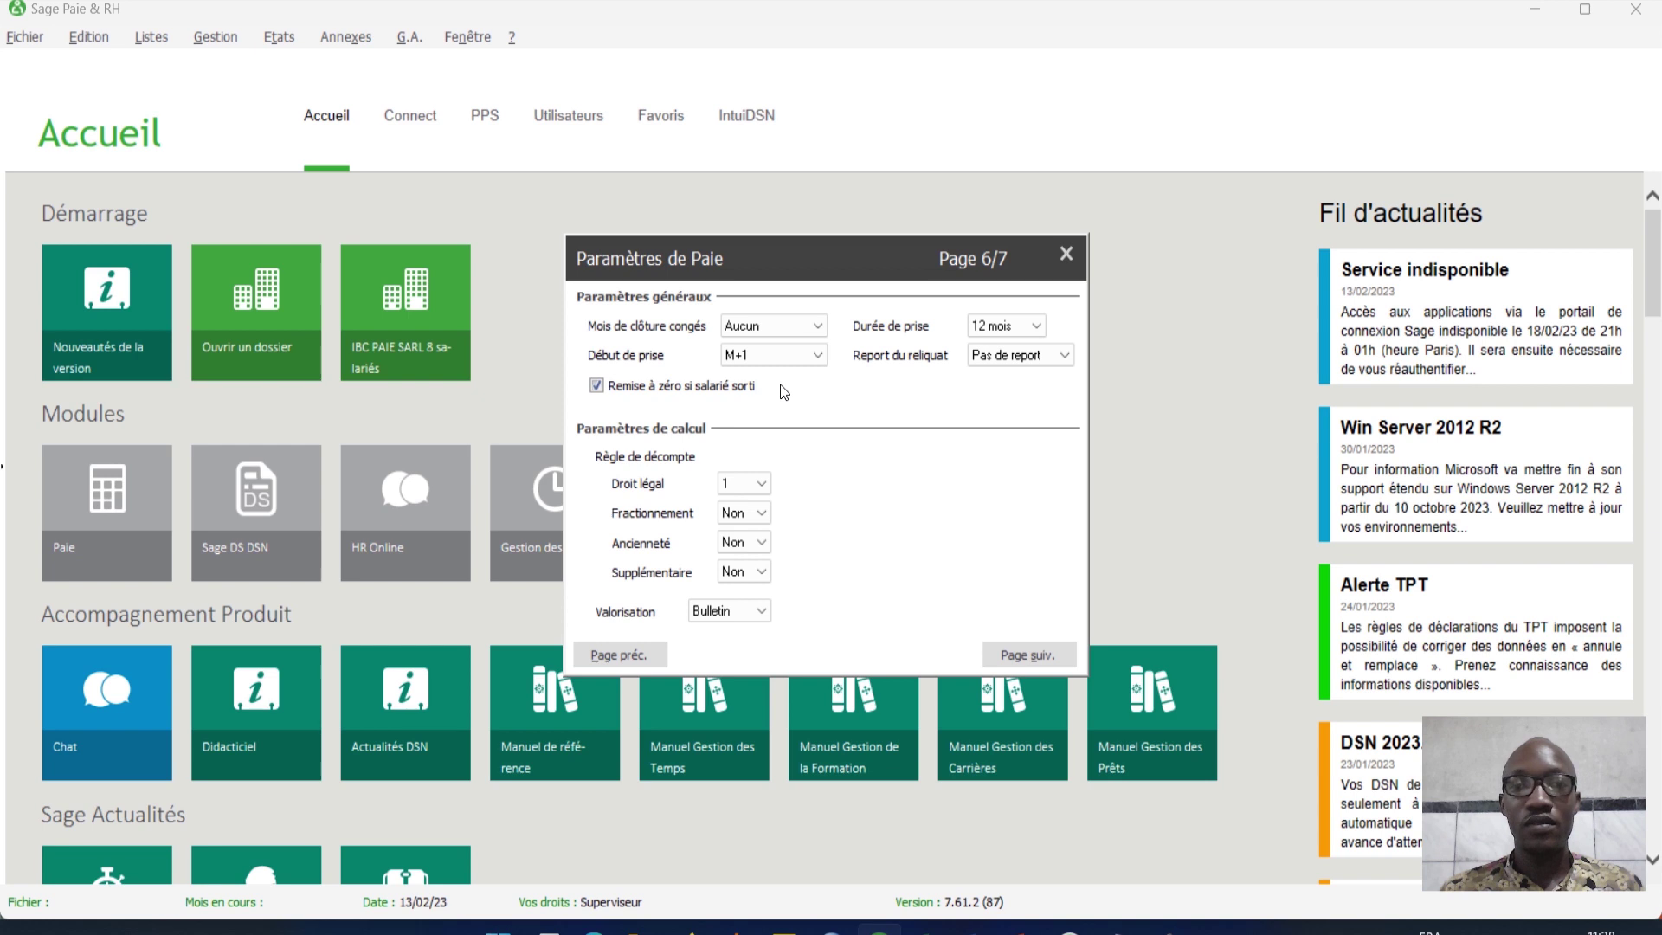
pyautogui.click(820, 356)
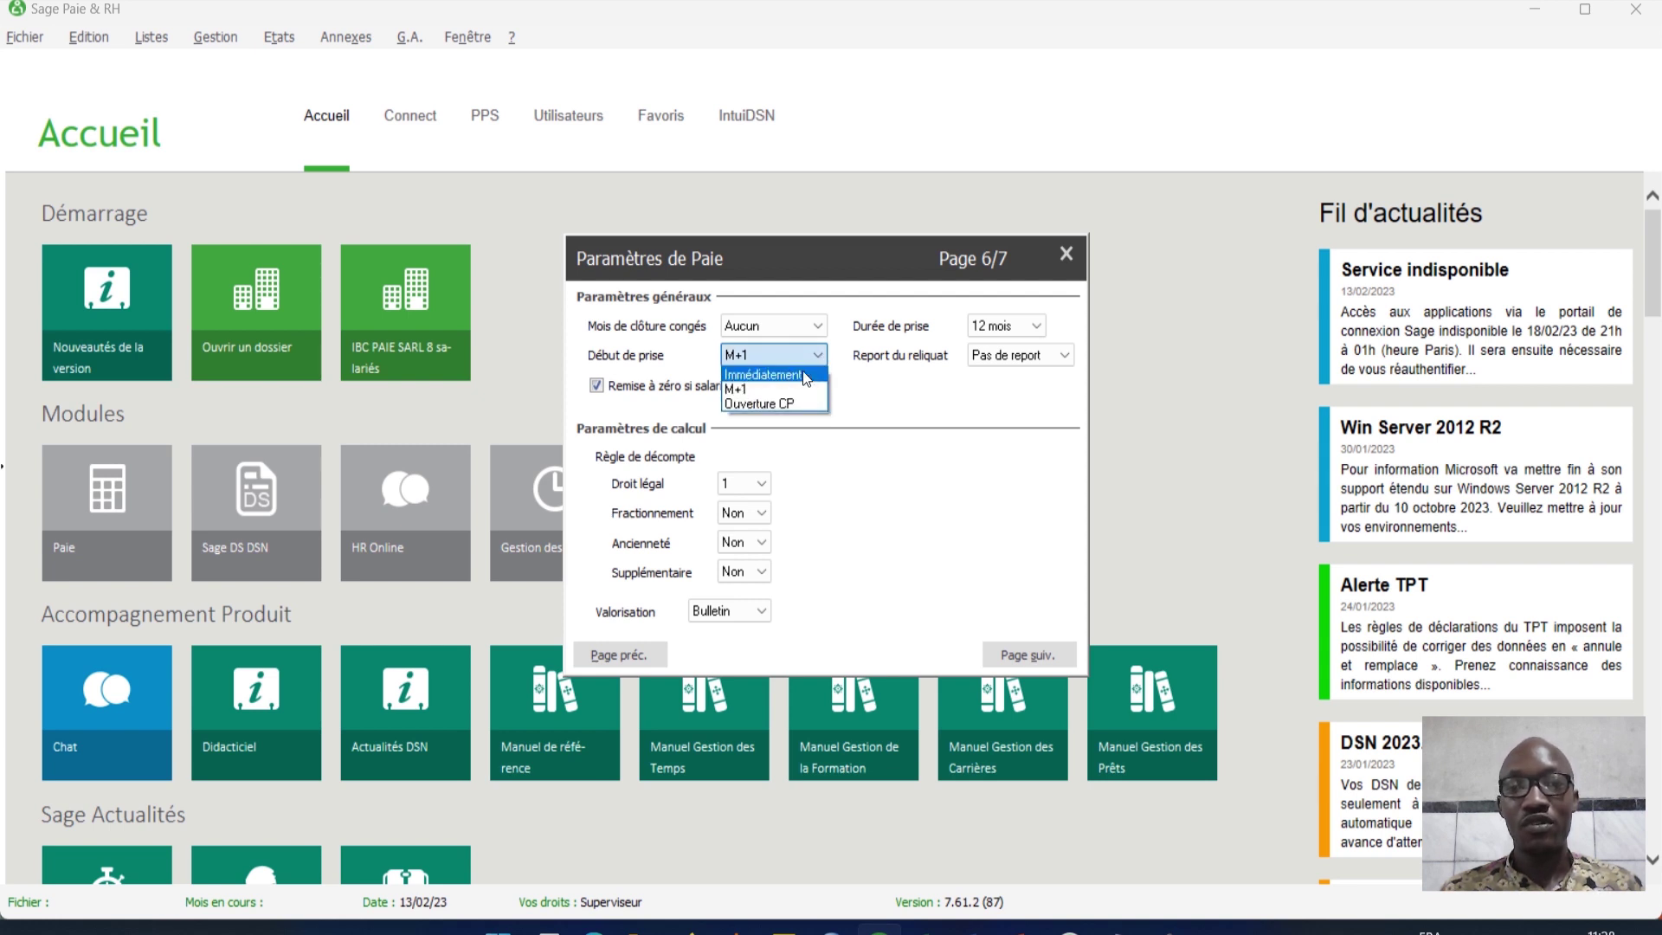
pyautogui.click(821, 353)
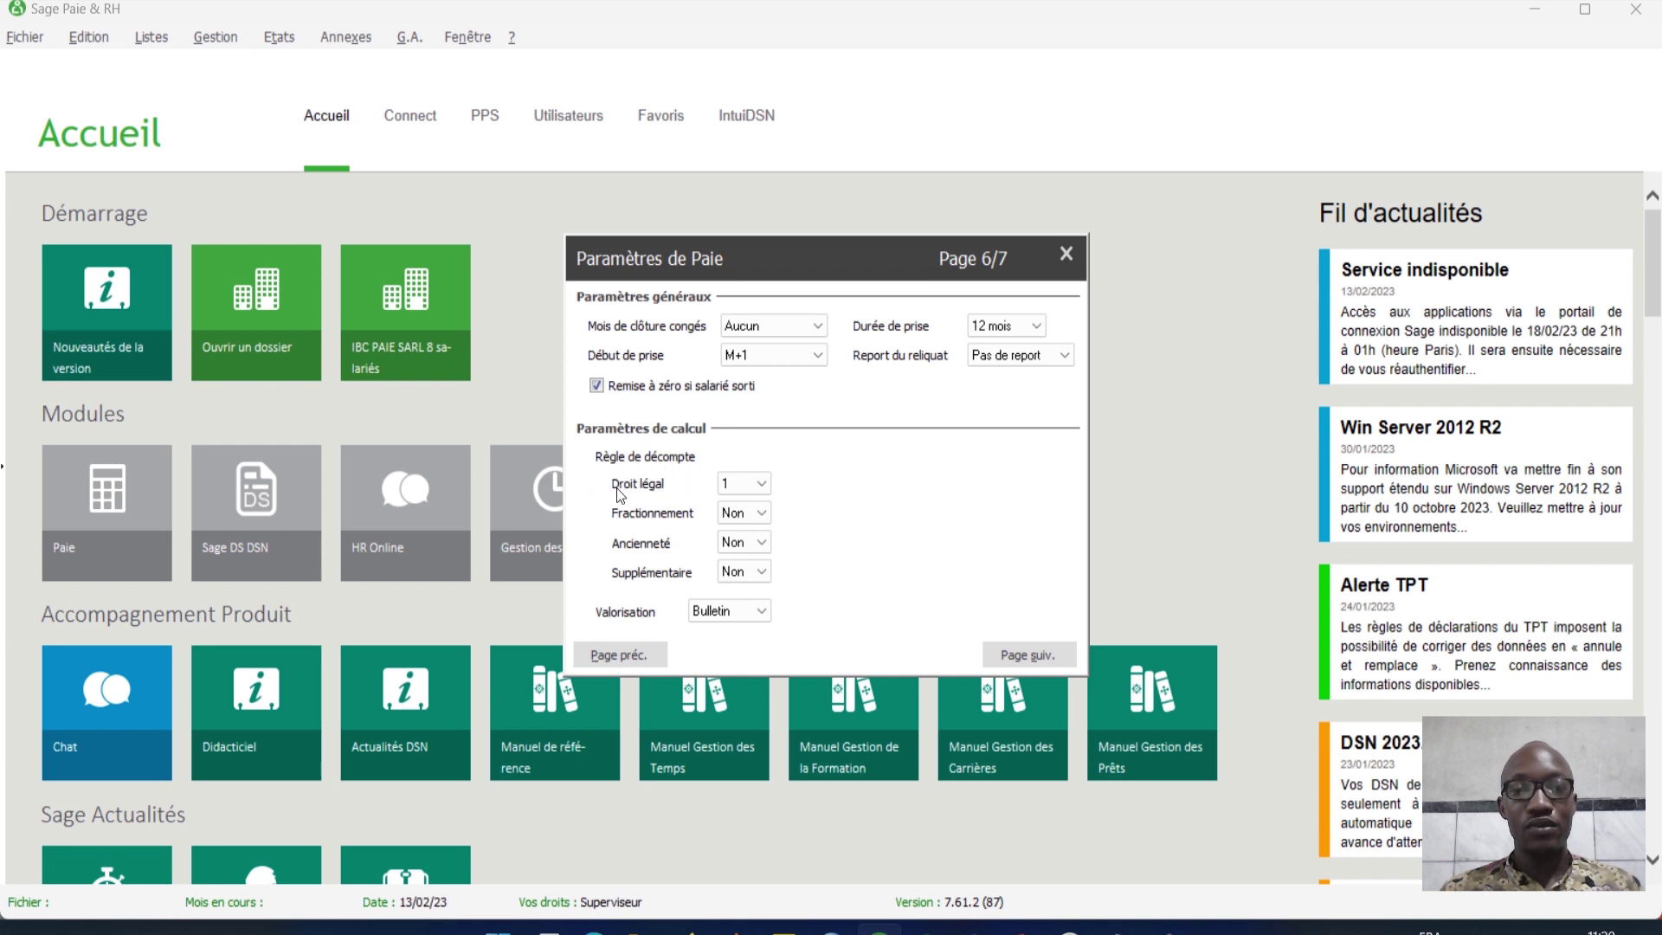
pyautogui.click(767, 483)
pyautogui.click(823, 484)
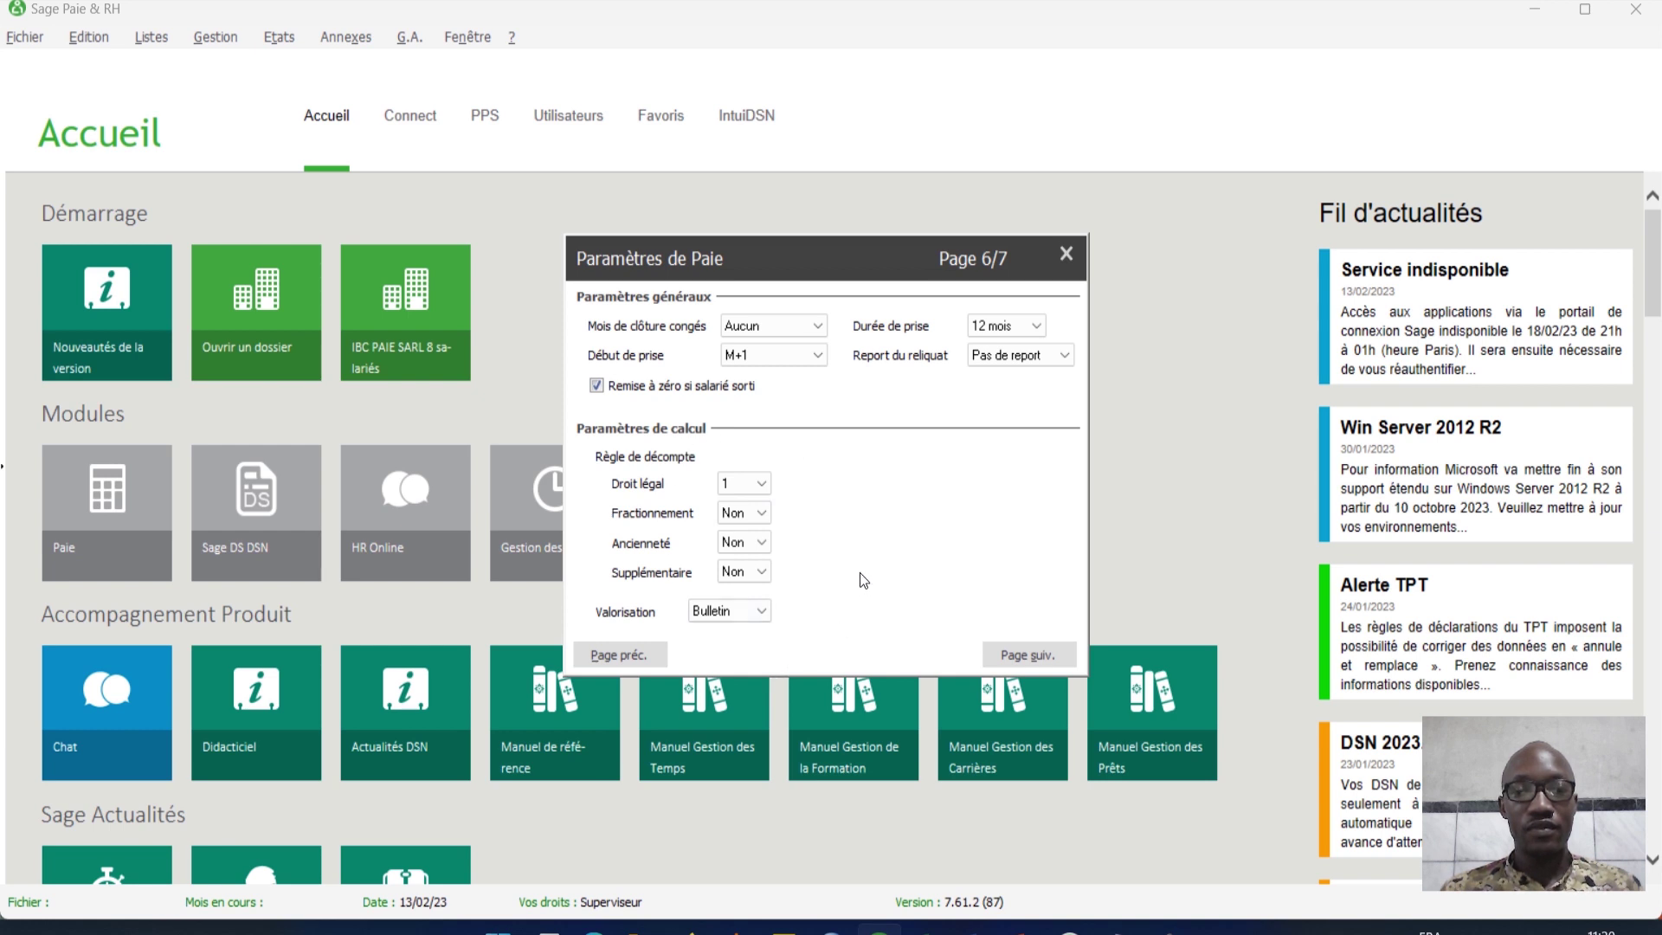
# Step: Continue to page 7 and review the values carried over after closing and the calculation options of the Cumuls libres
pyautogui.click(1048, 656)
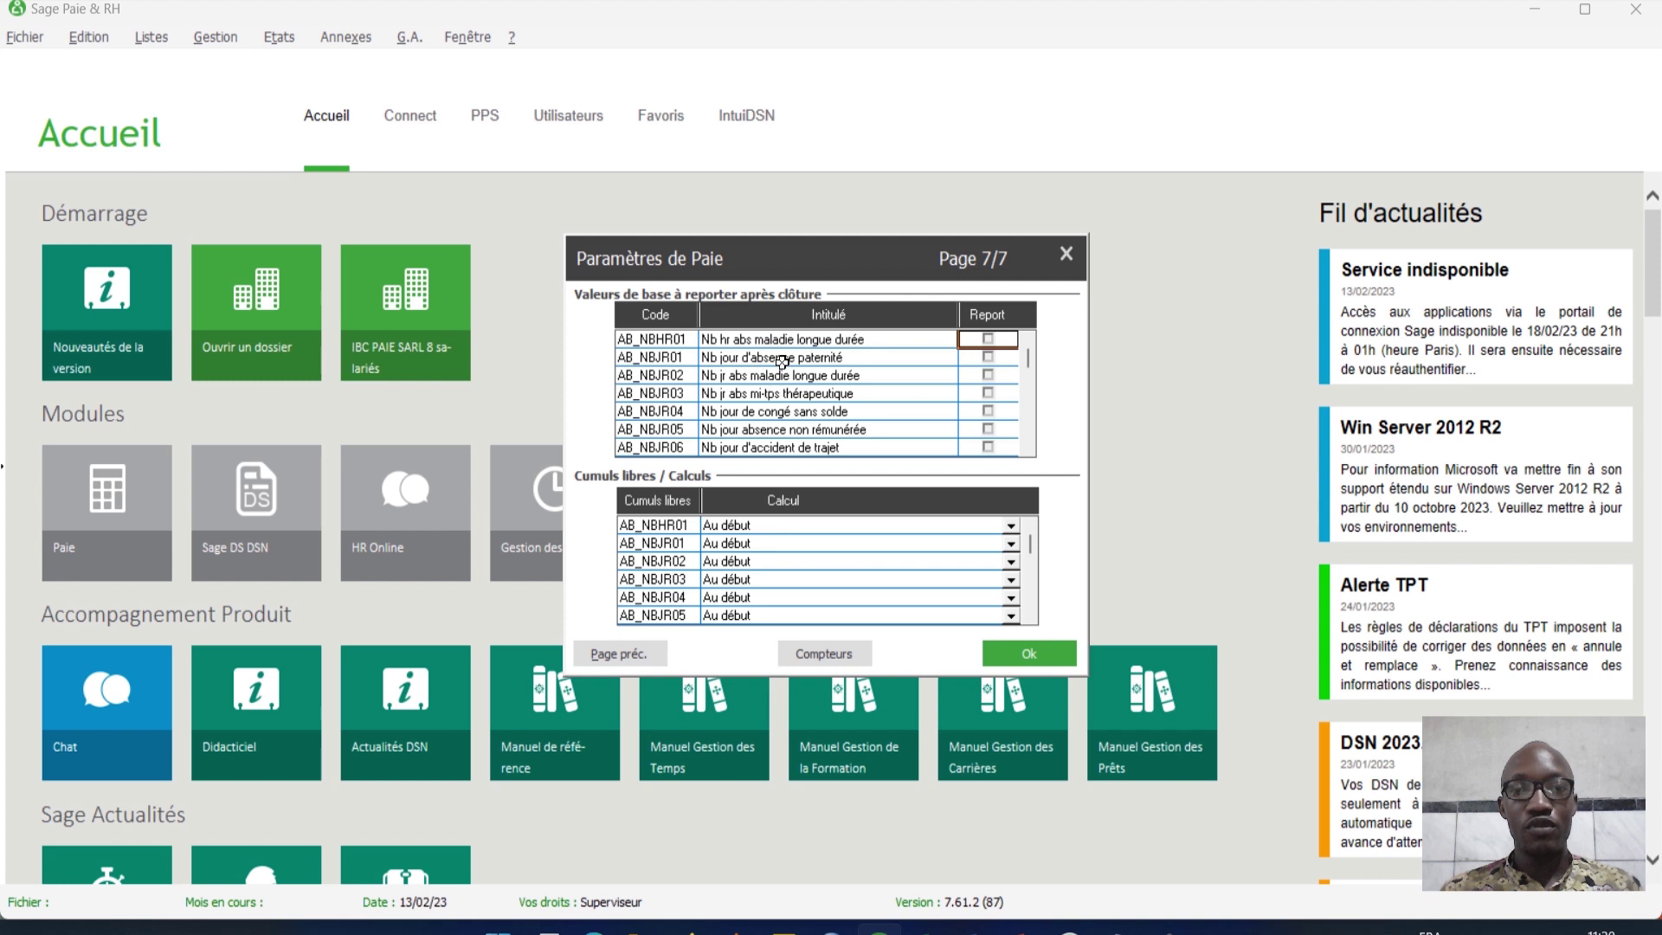
pyautogui.click(987, 338)
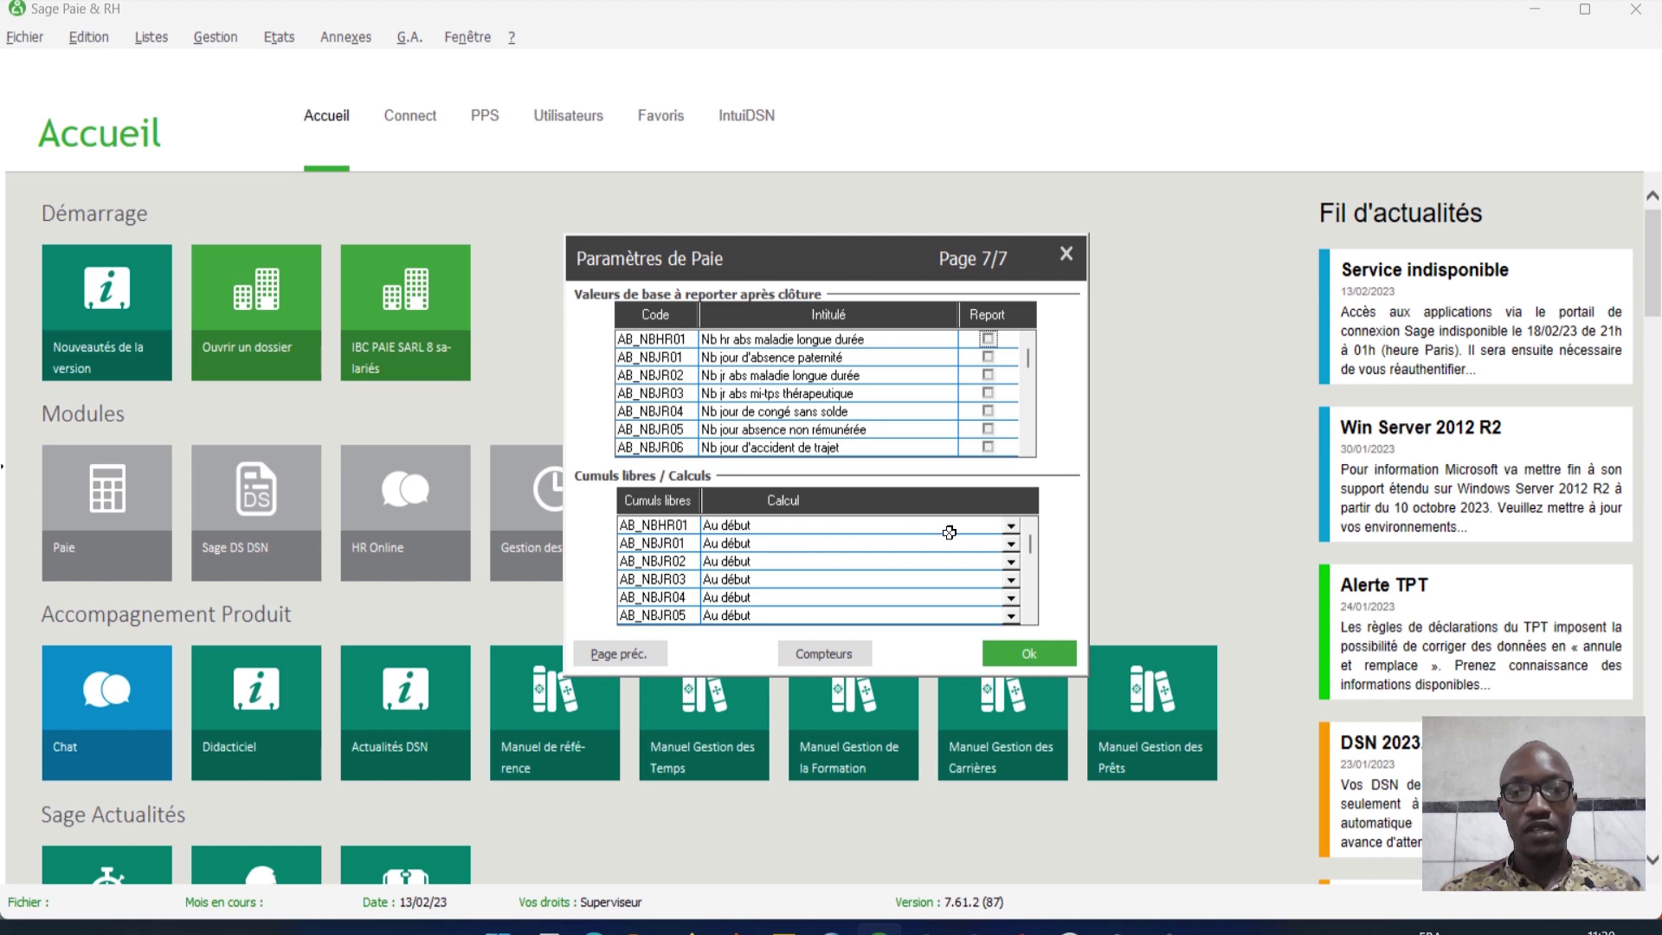
pyautogui.click(1012, 526)
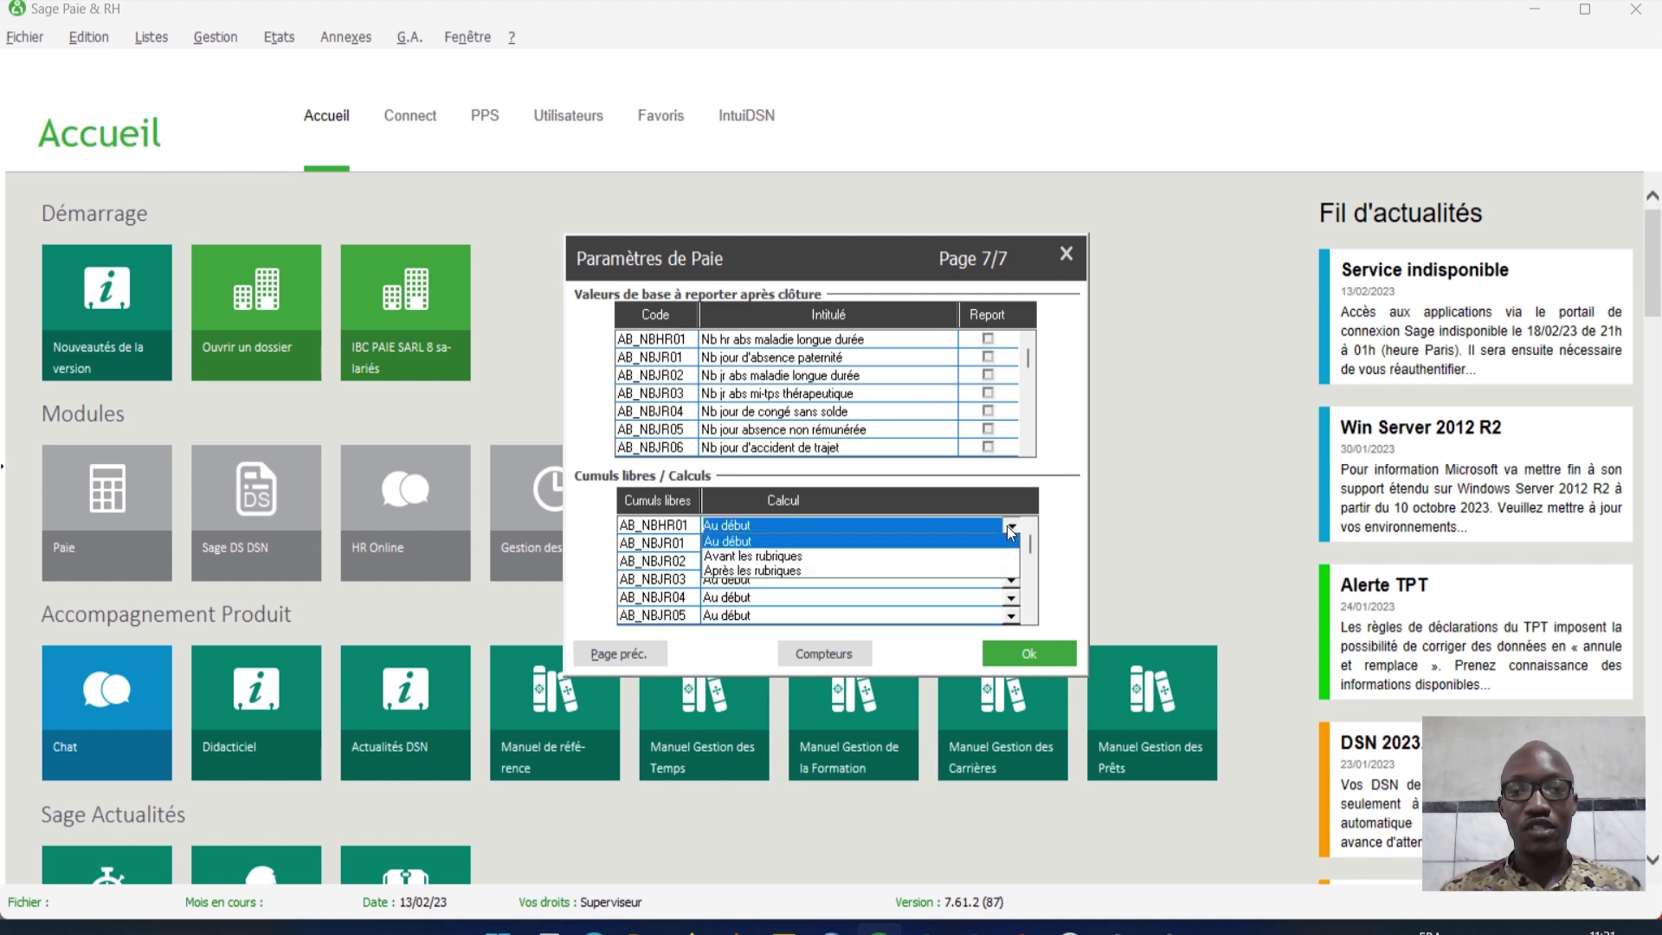
pyautogui.click(1012, 530)
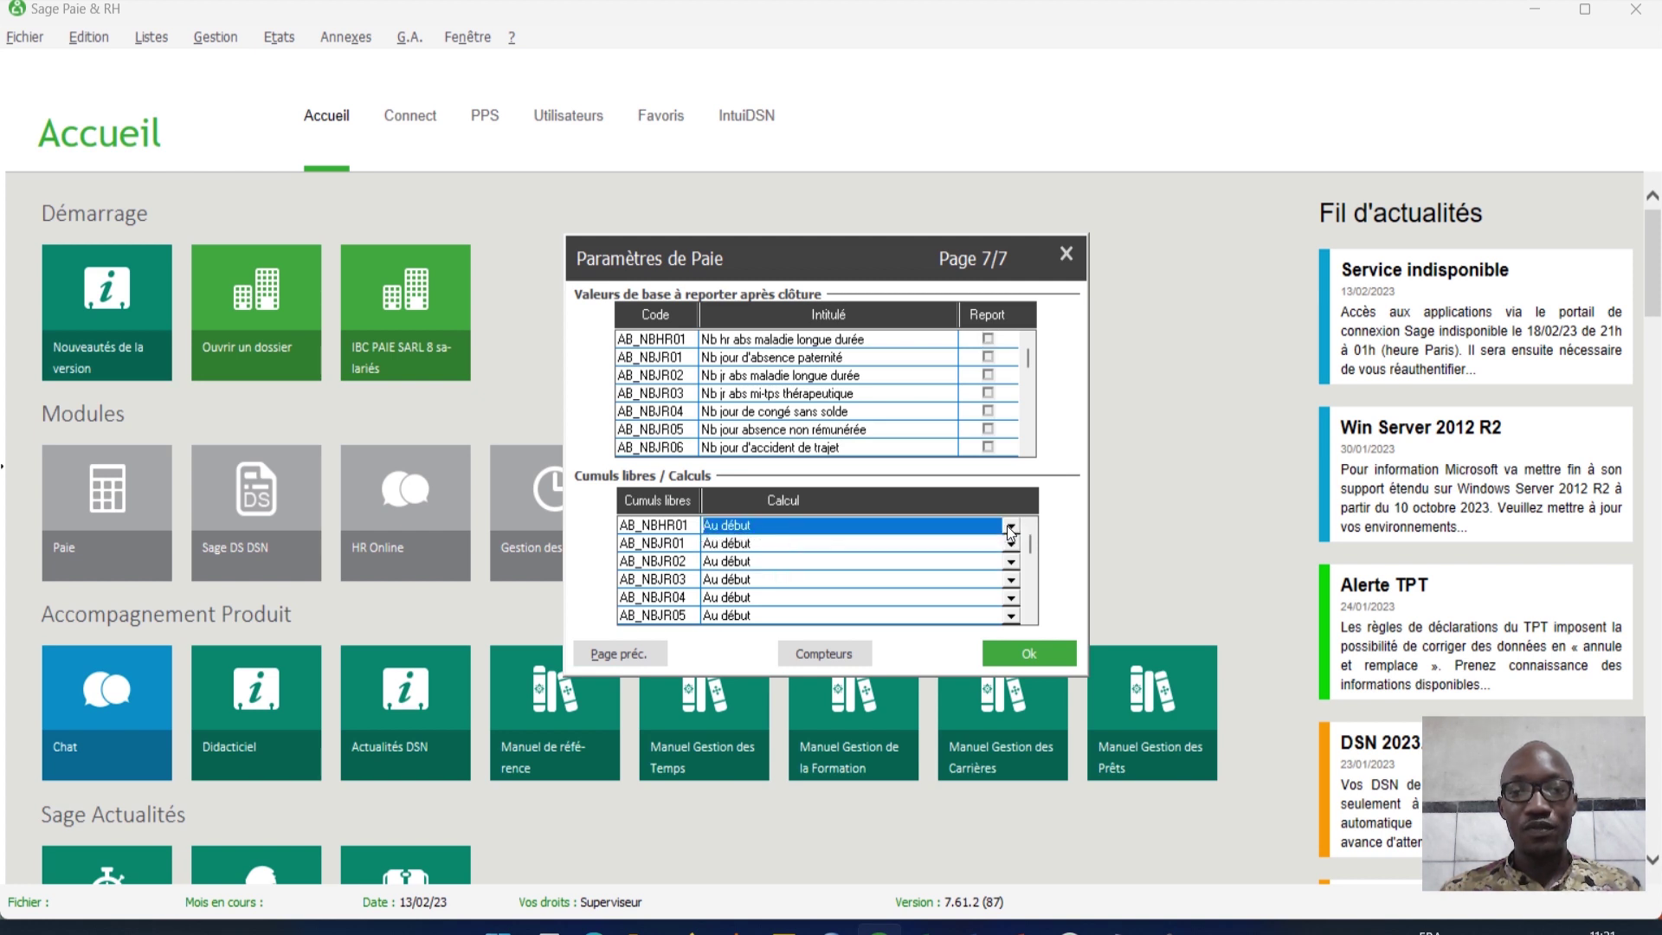
pyautogui.click(917, 545)
pyautogui.click(883, 562)
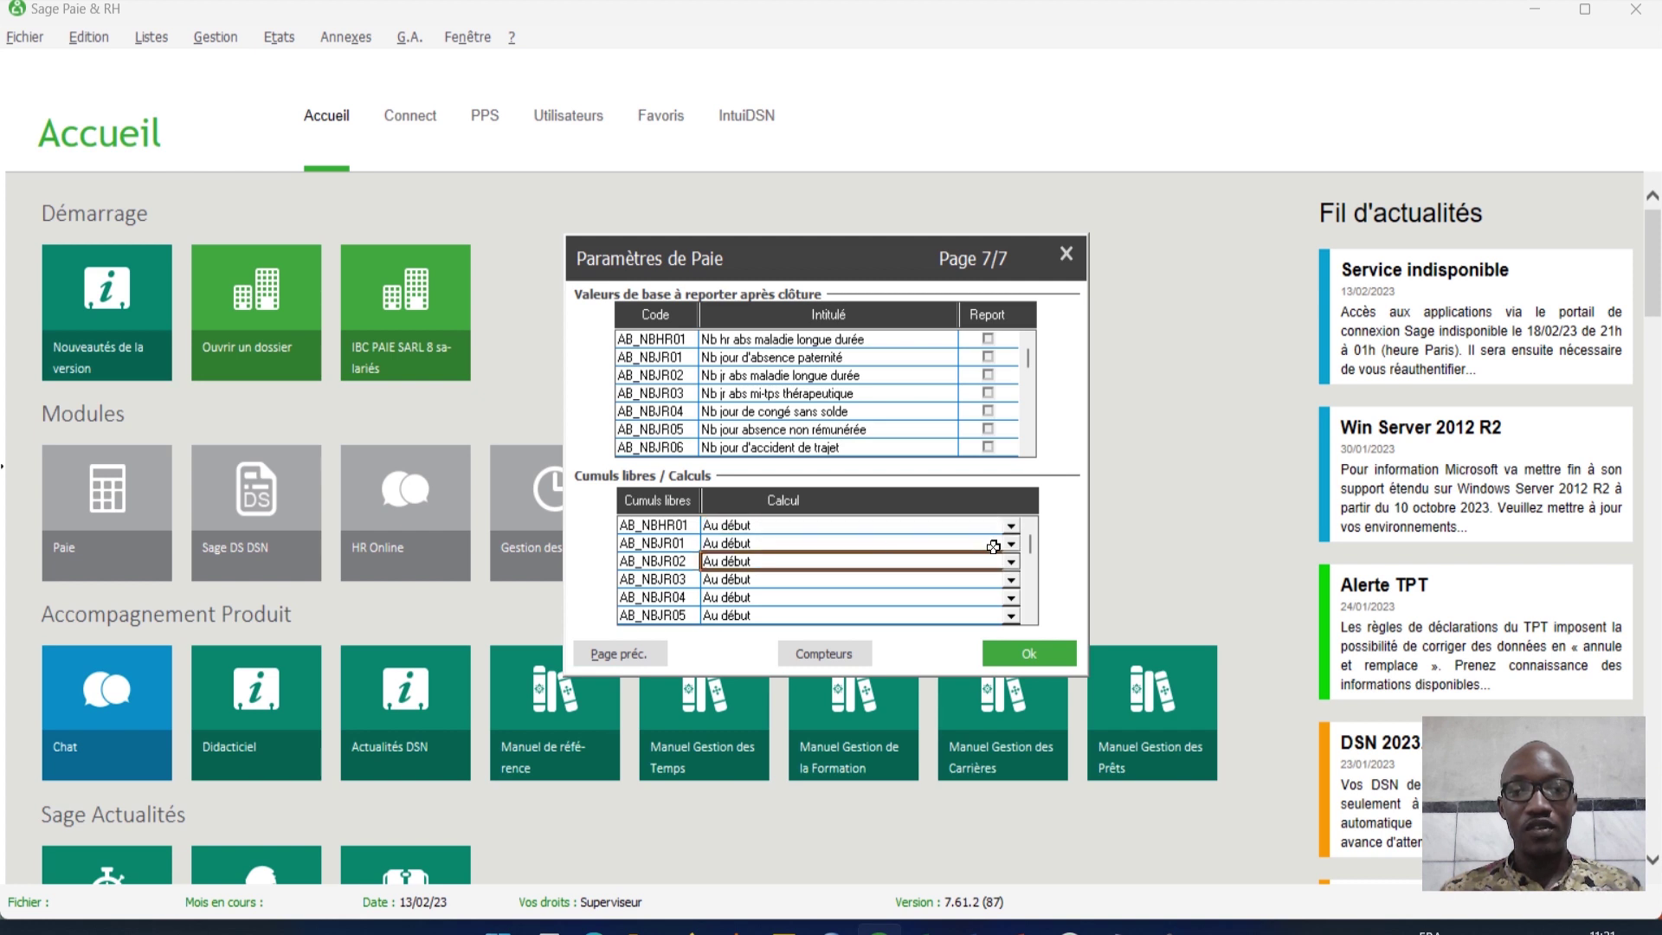
pyautogui.moveTo(1030, 543); pyautogui.dragTo(1032, 591)
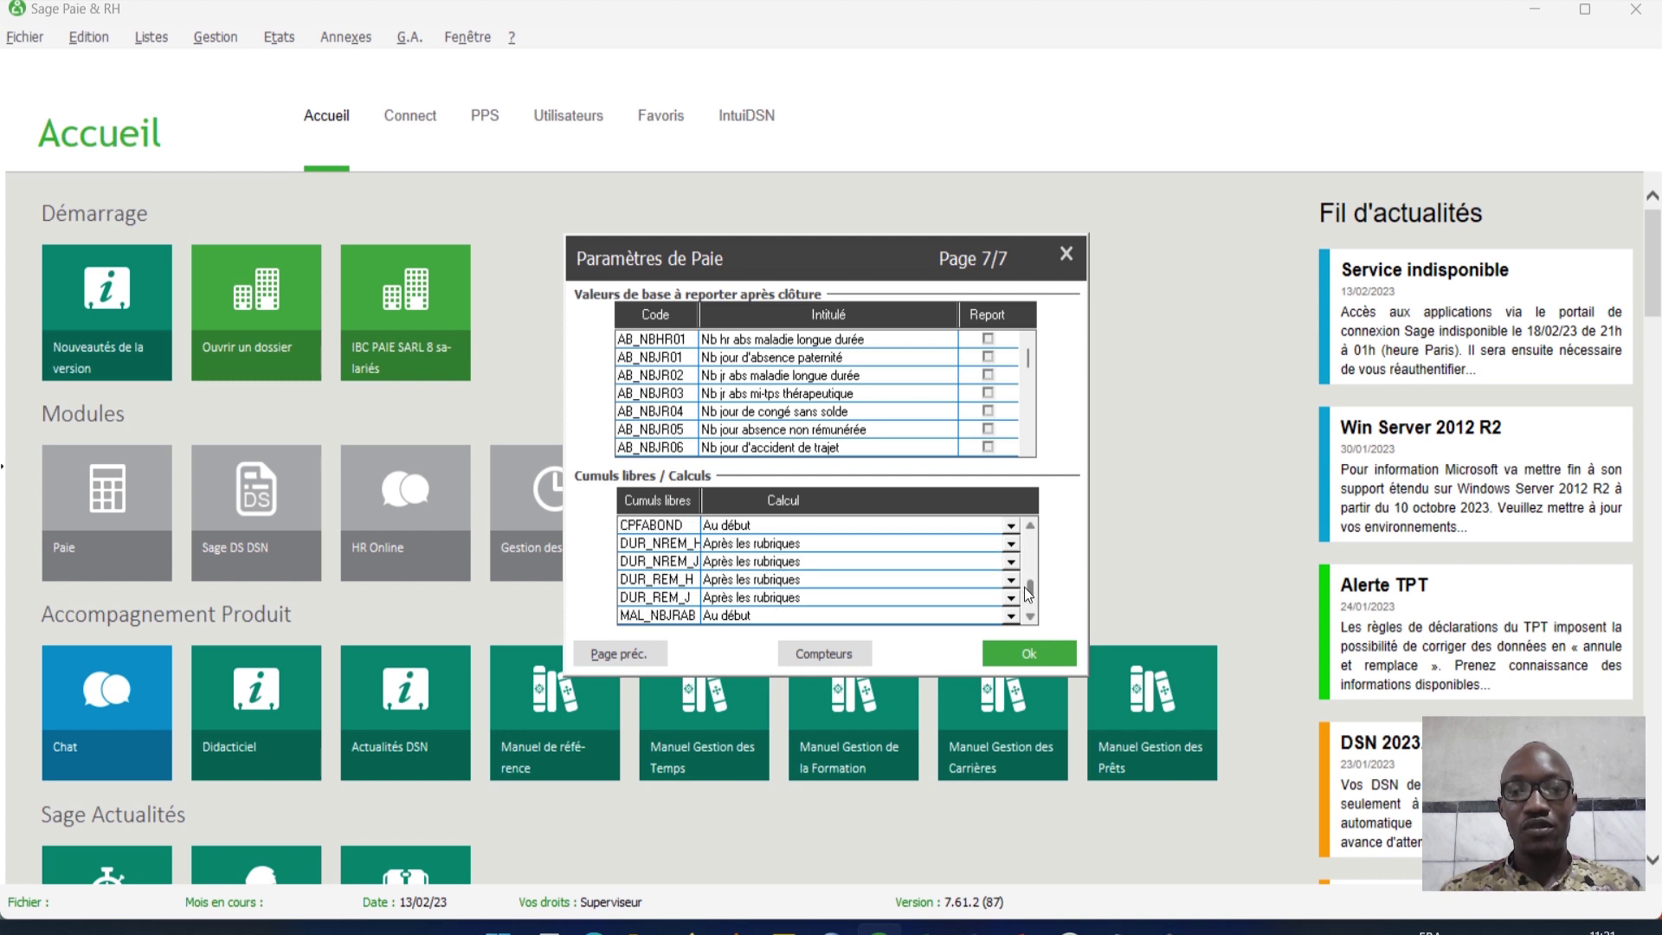
pyautogui.moveTo(1029, 591); pyautogui.dragTo(1027, 529)
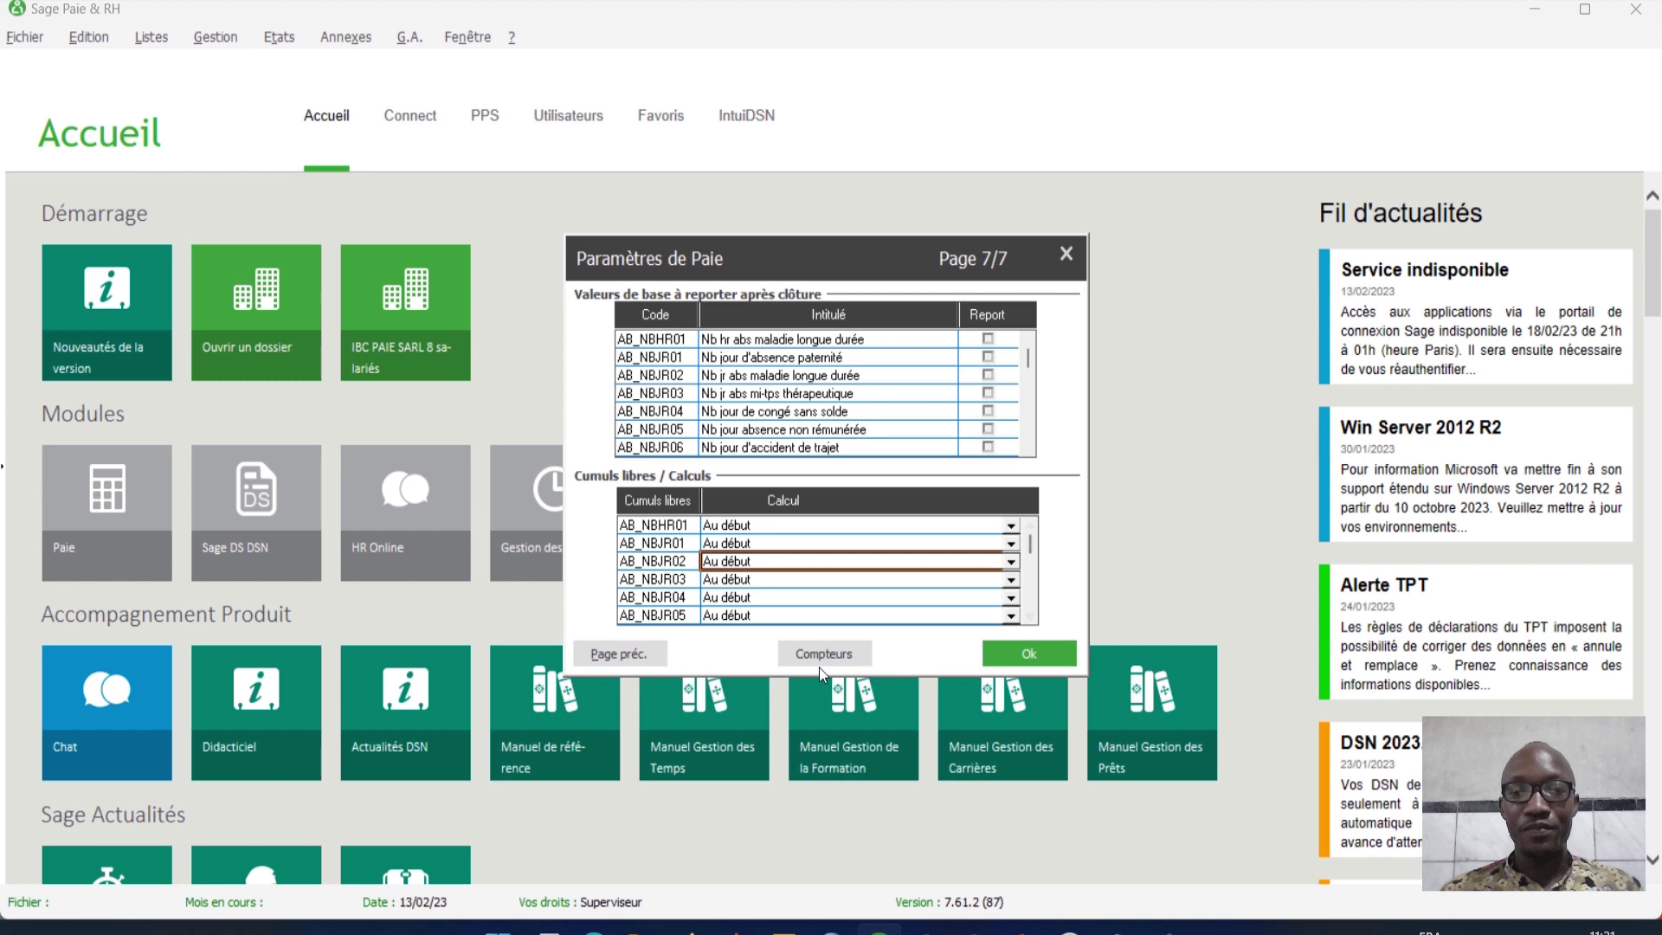
# Step: Validate the payroll parameters and reposition the Entête du dossier window
pyautogui.click(1025, 654)
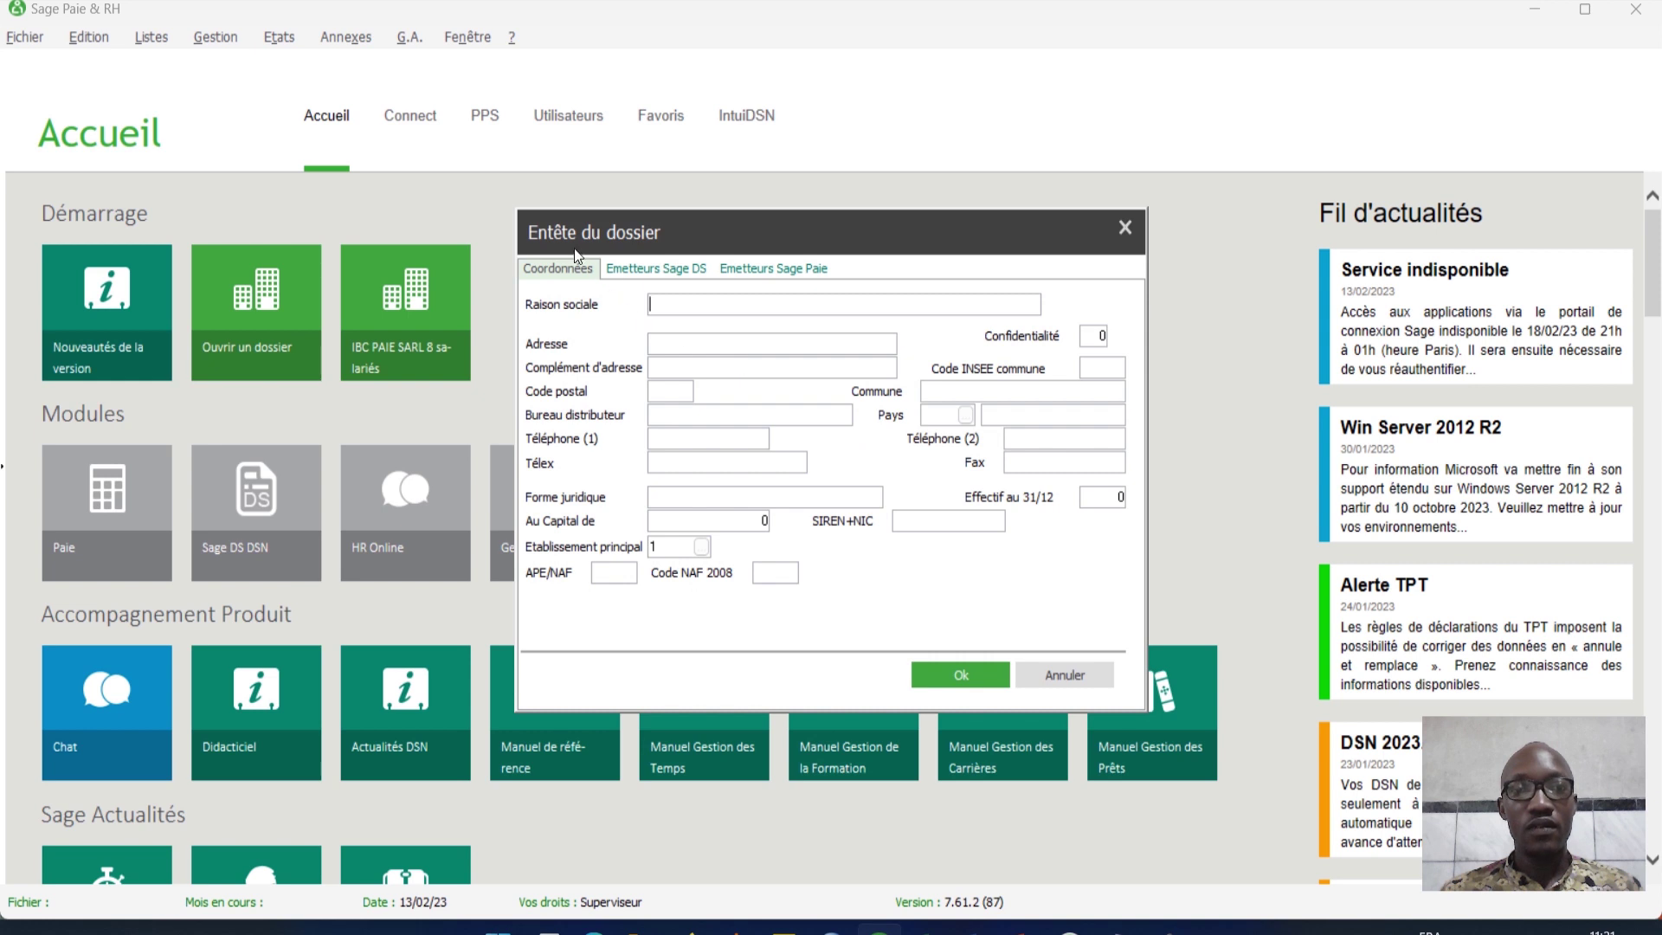
pyautogui.moveTo(700, 238); pyautogui.dragTo(644, 217)
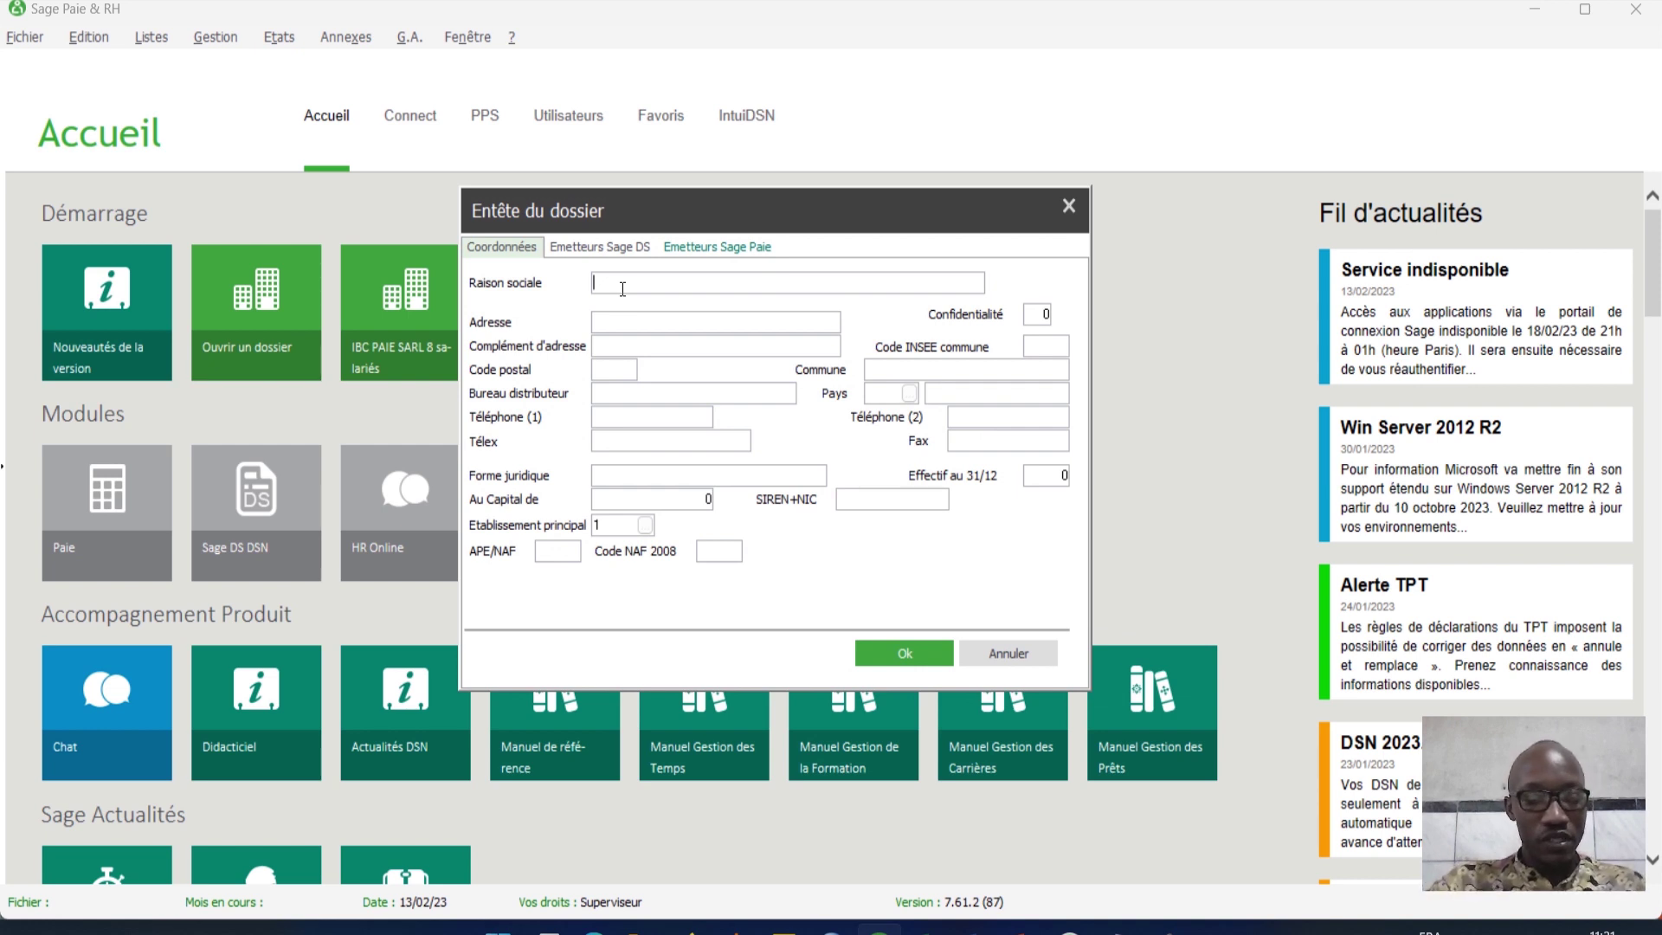
# Step: Enter ICE EQUIPEMENT SARL as the Raison sociale in the dossier header
pyautogui.write('ICE')
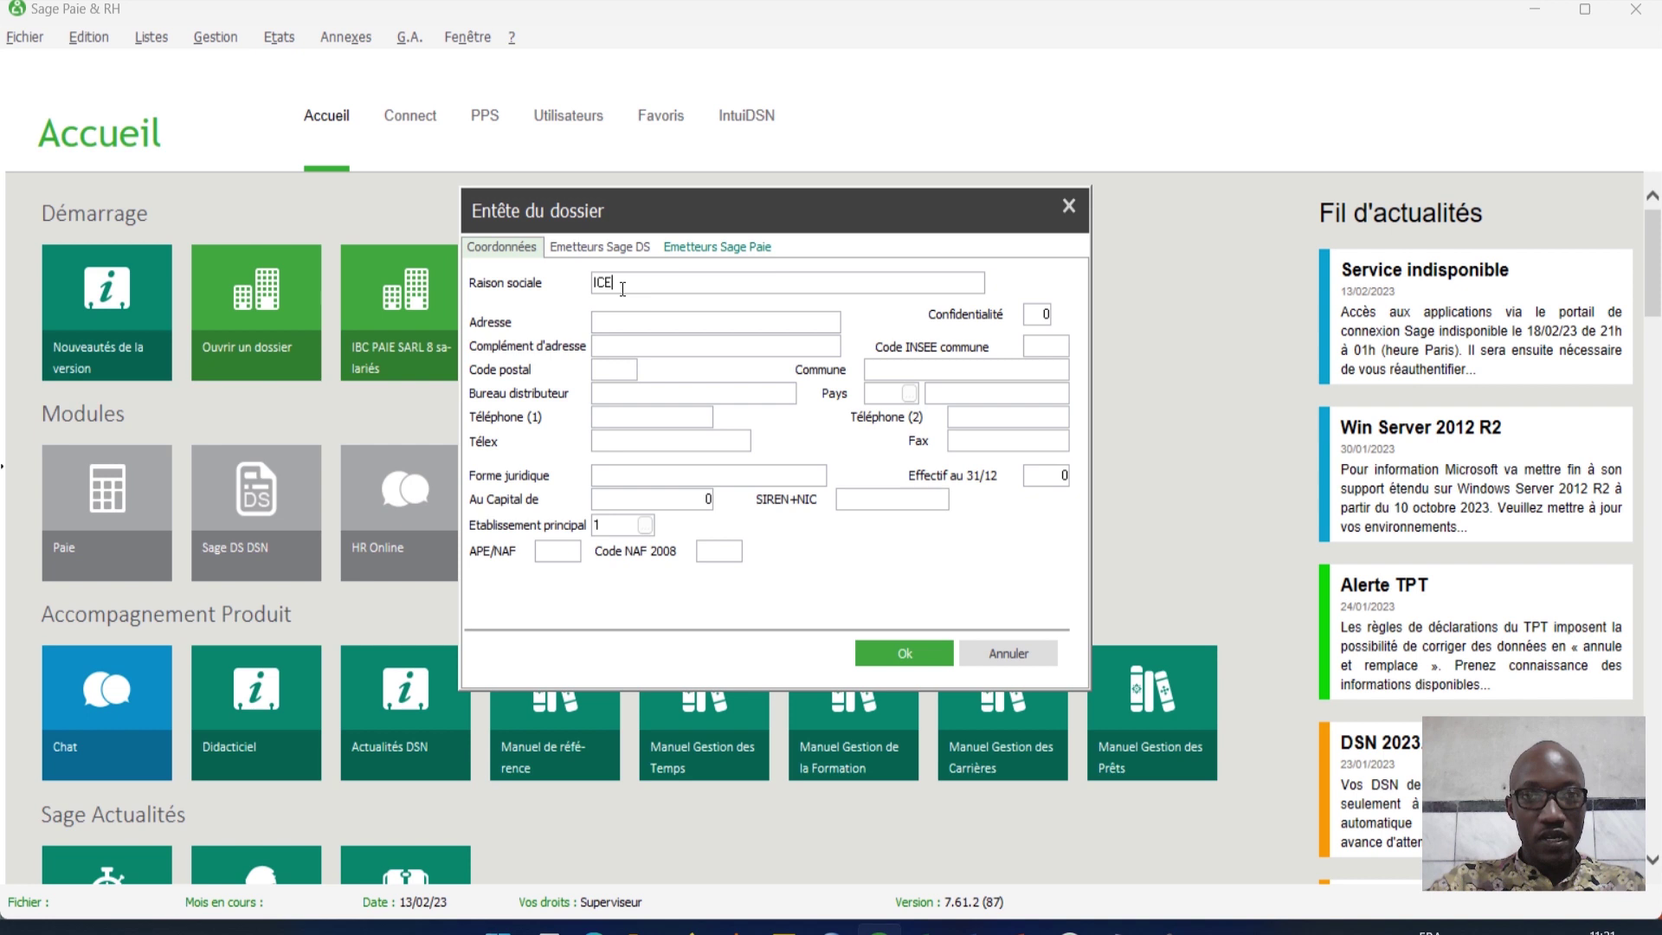
pyautogui.write(' EQ')
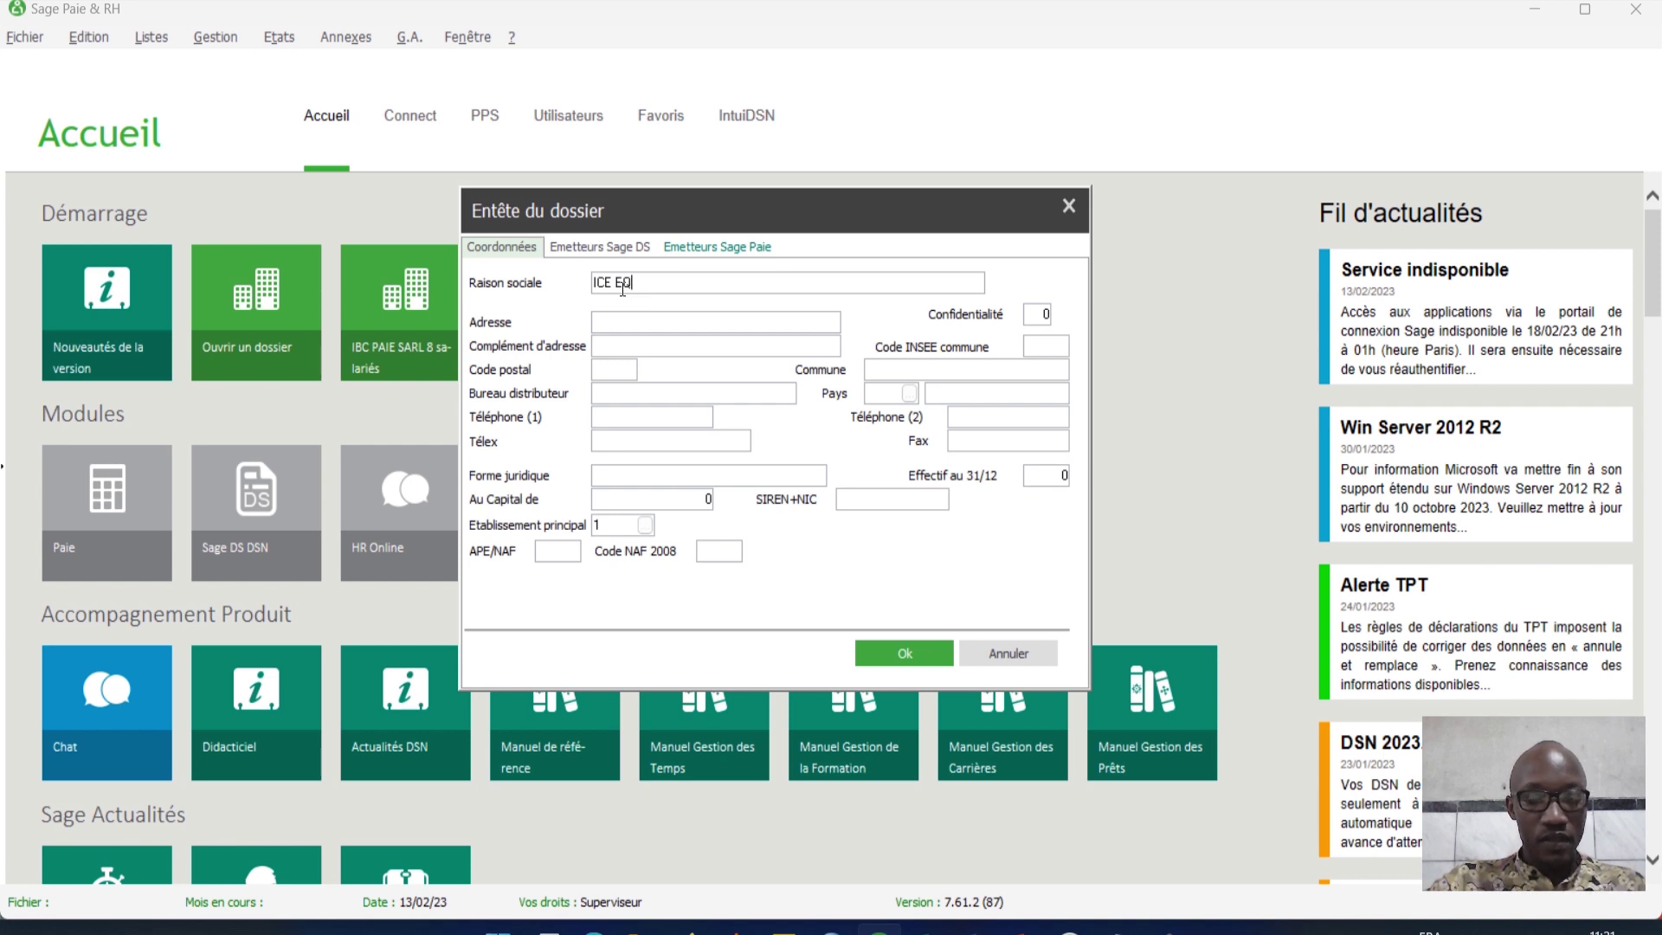
pyautogui.write('UI')
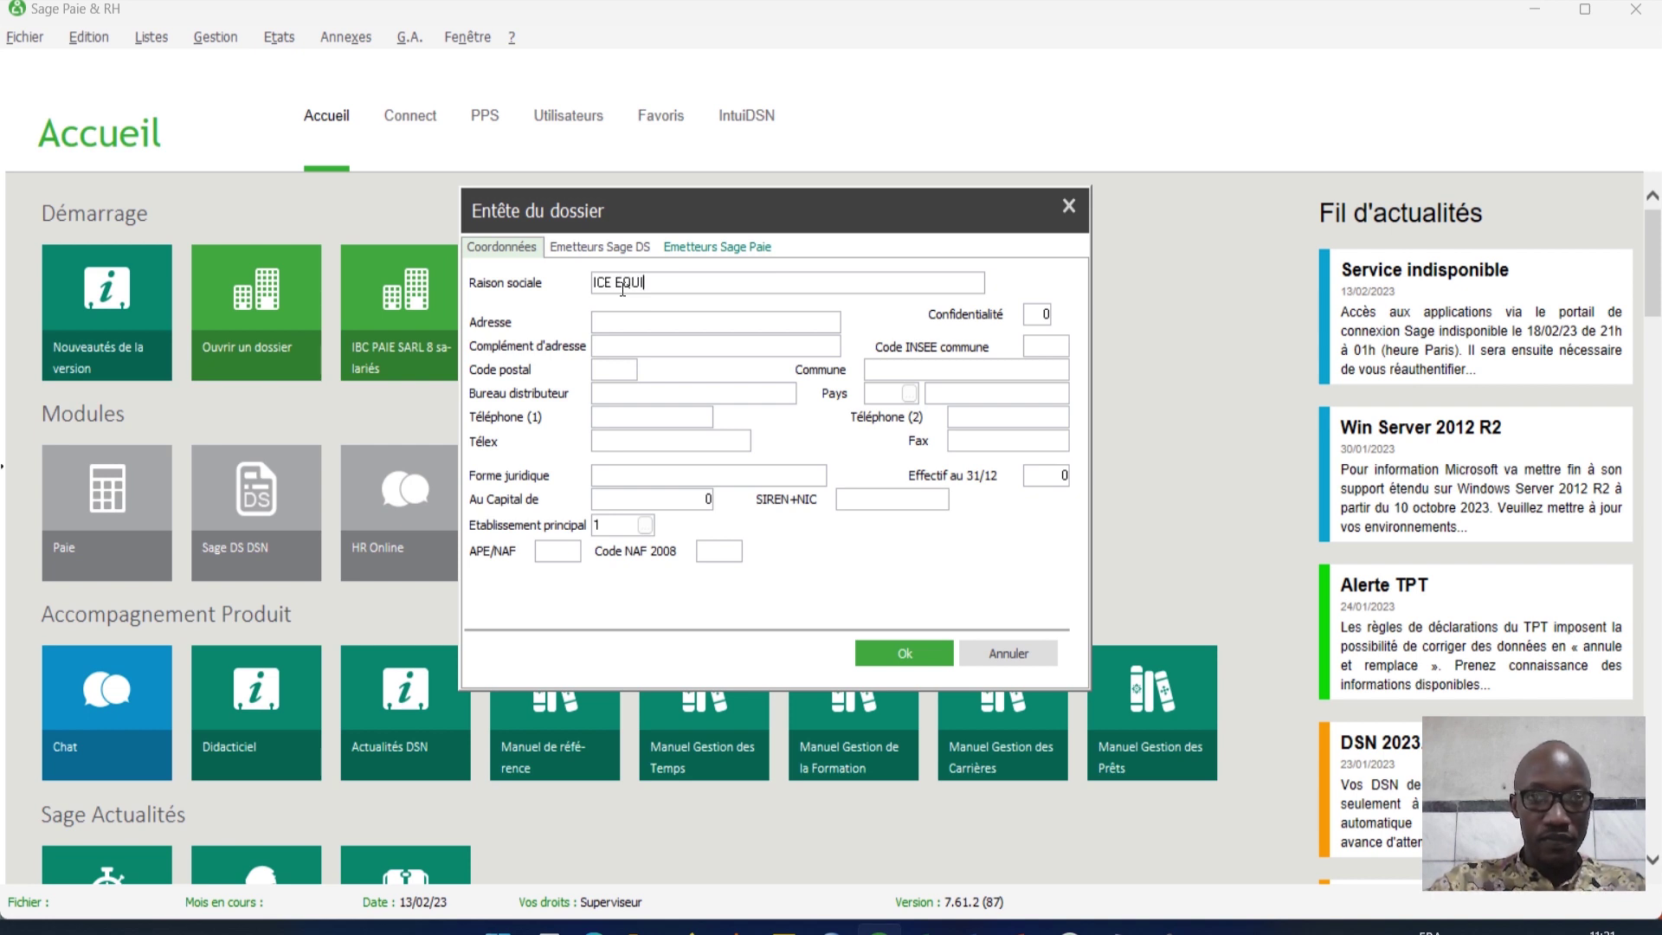
pyautogui.write('PEMEN')
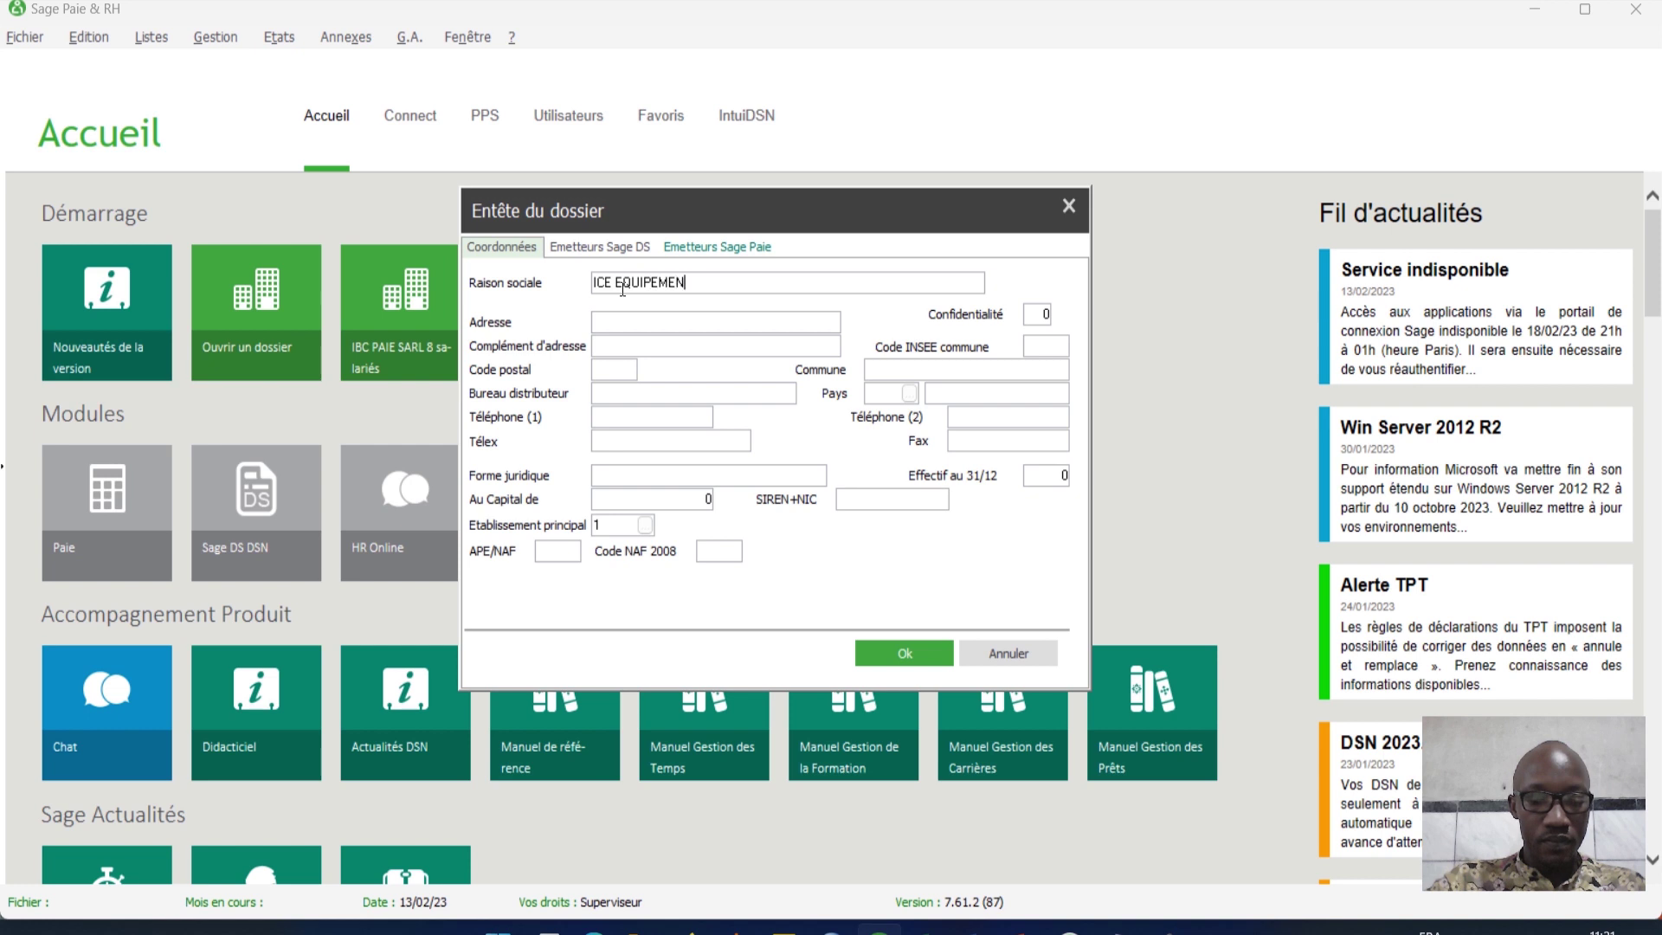
pyautogui.write('T SARL')
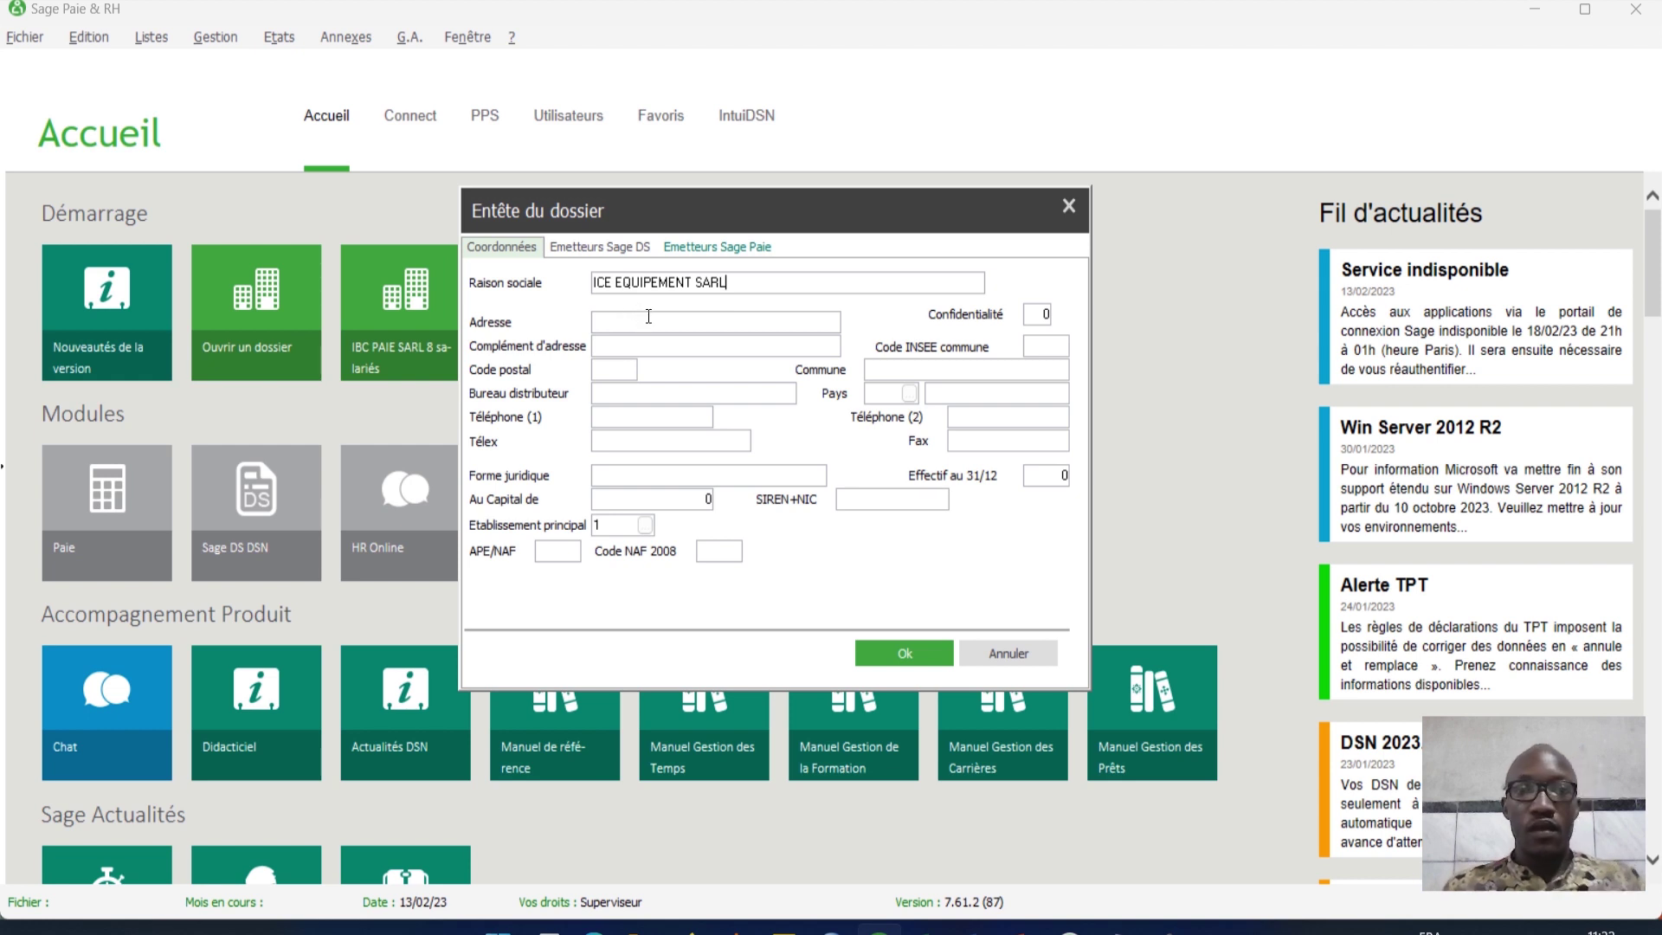
pyautogui.click(648, 318)
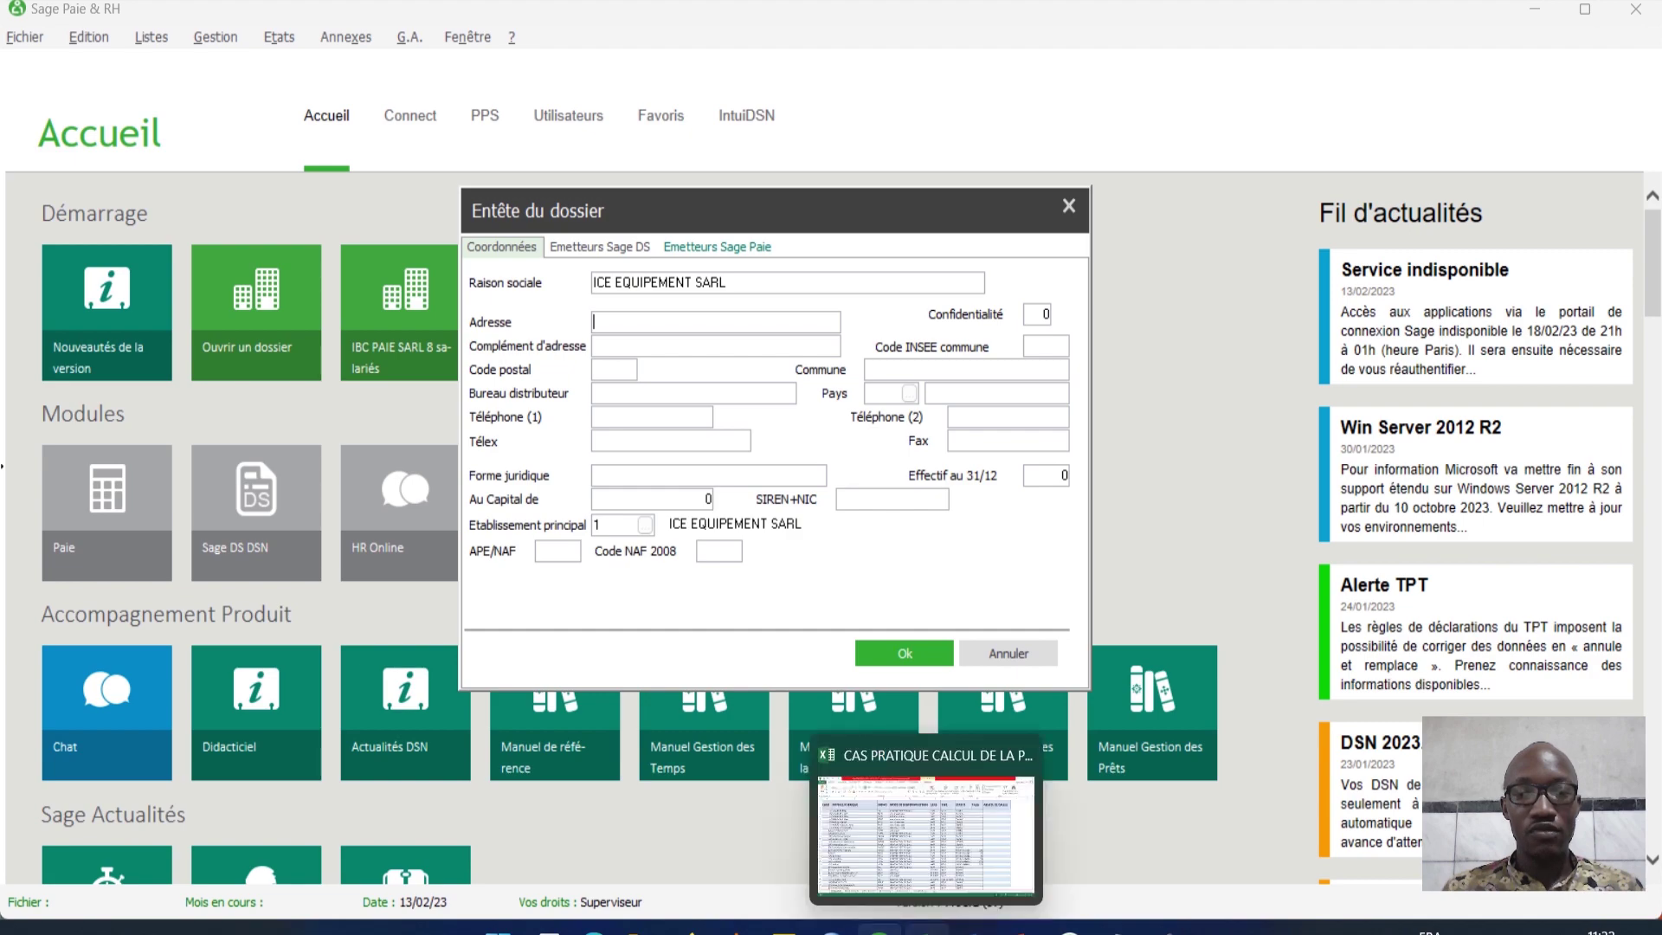
# Step: Copy the company's telephone number from the INFOS SOCIETE sheet of the Excel payroll workbook into Téléphone (1) of the Sage dossier header
pyautogui.click(928, 929)
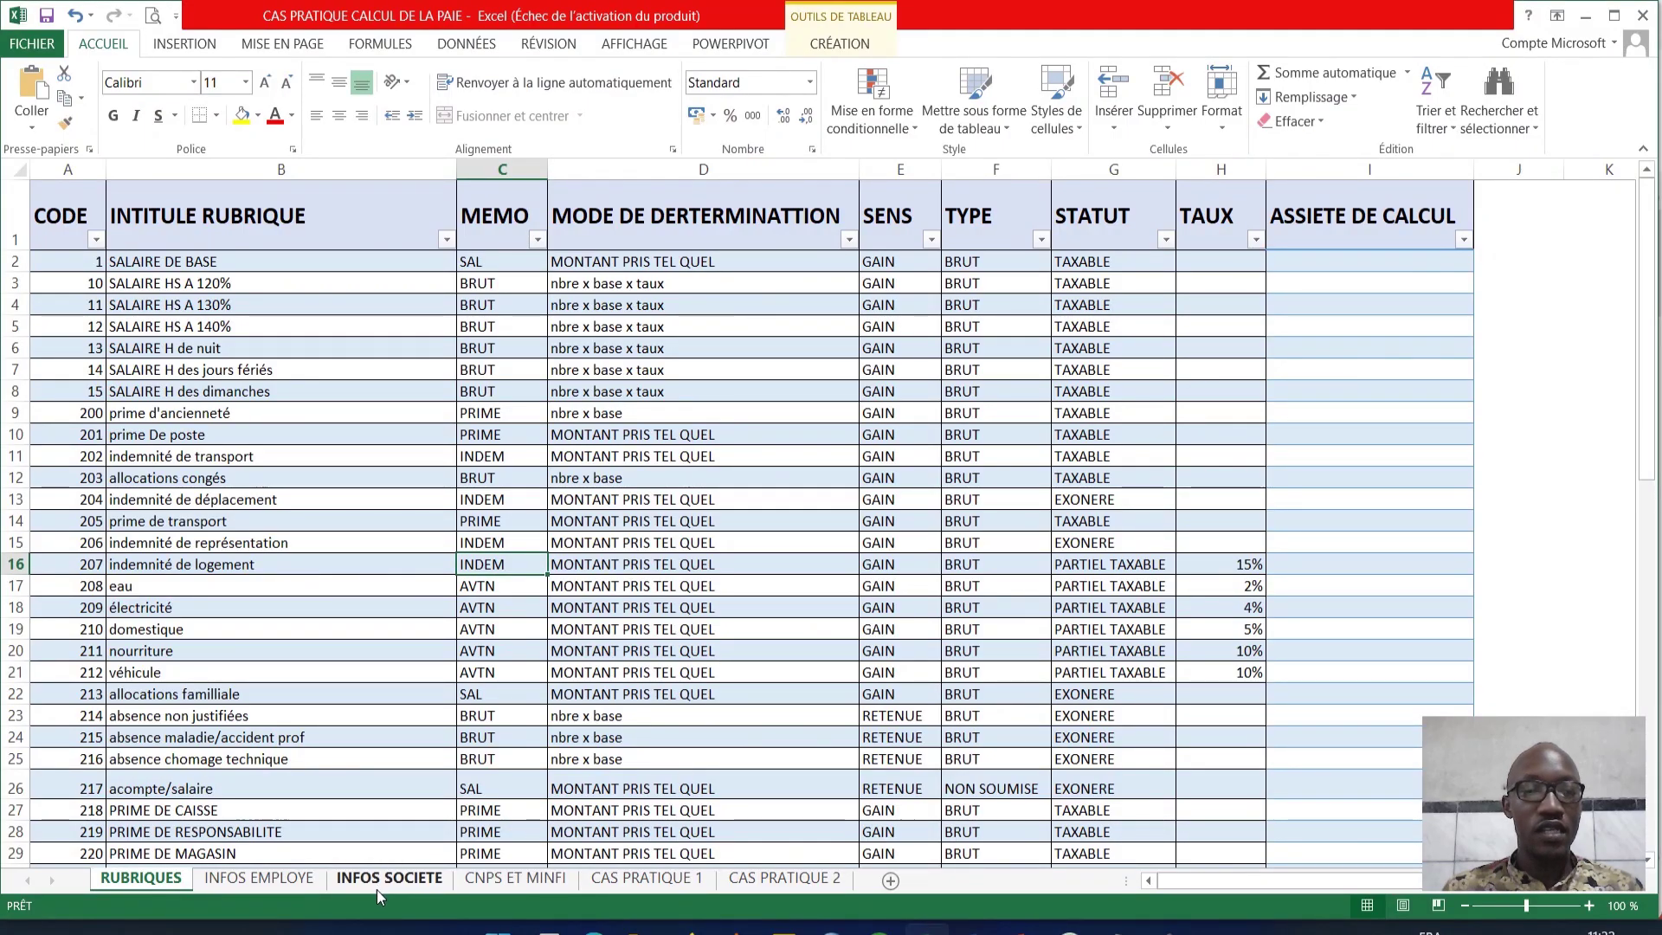
pyautogui.click(377, 882)
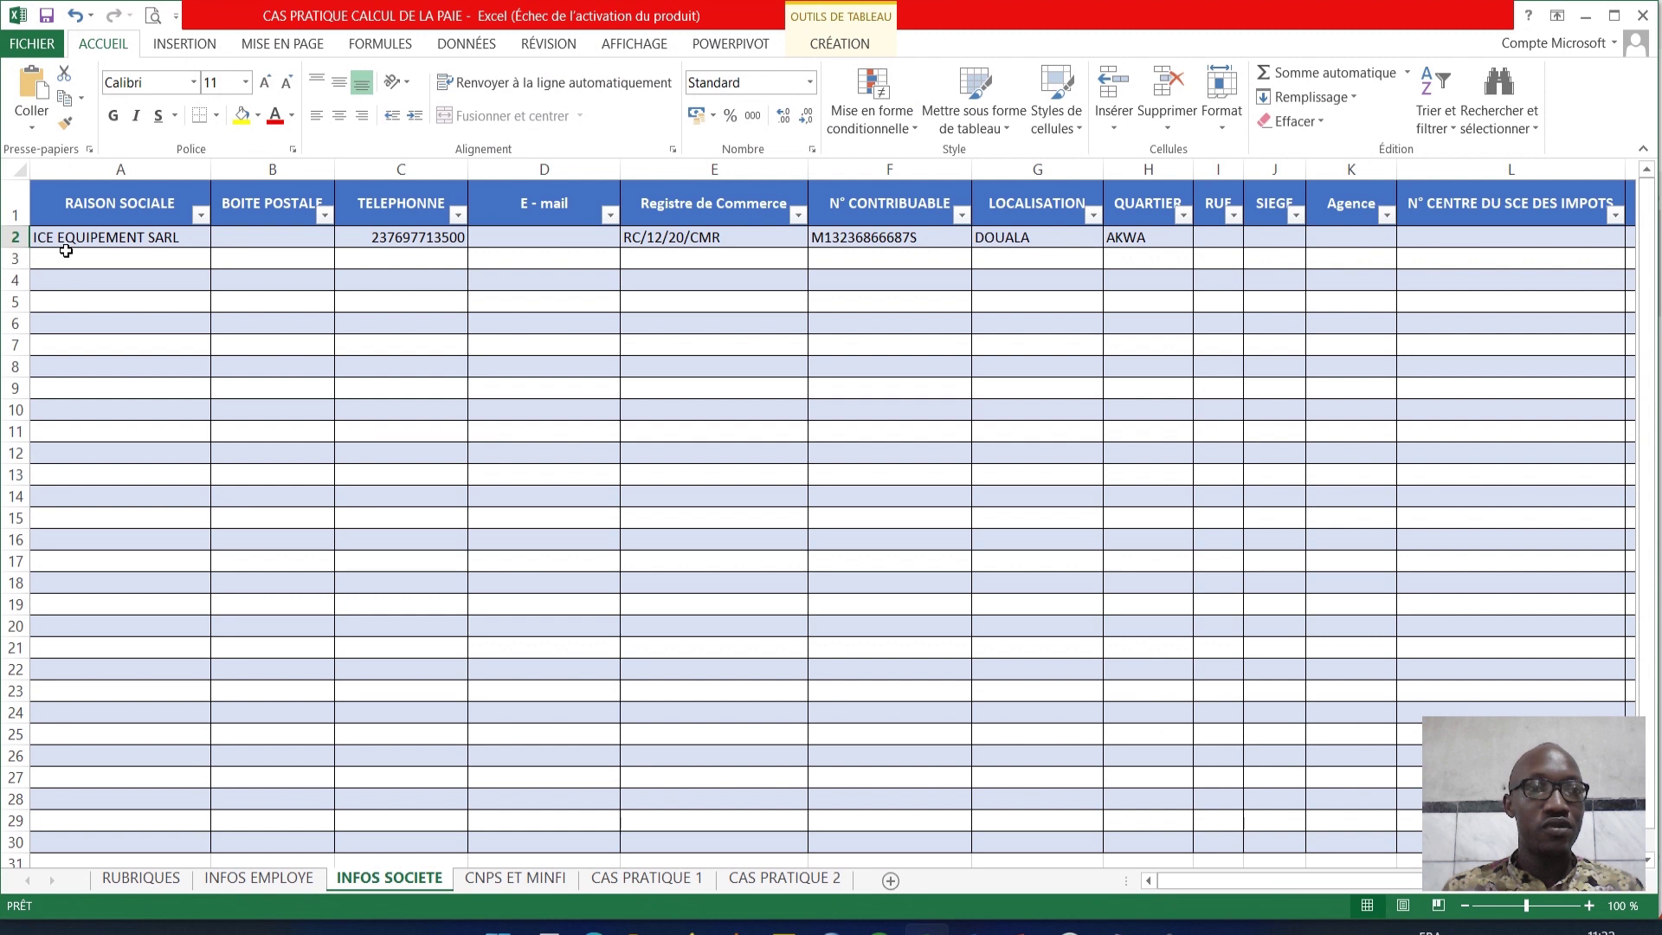
pyautogui.click(12, 236)
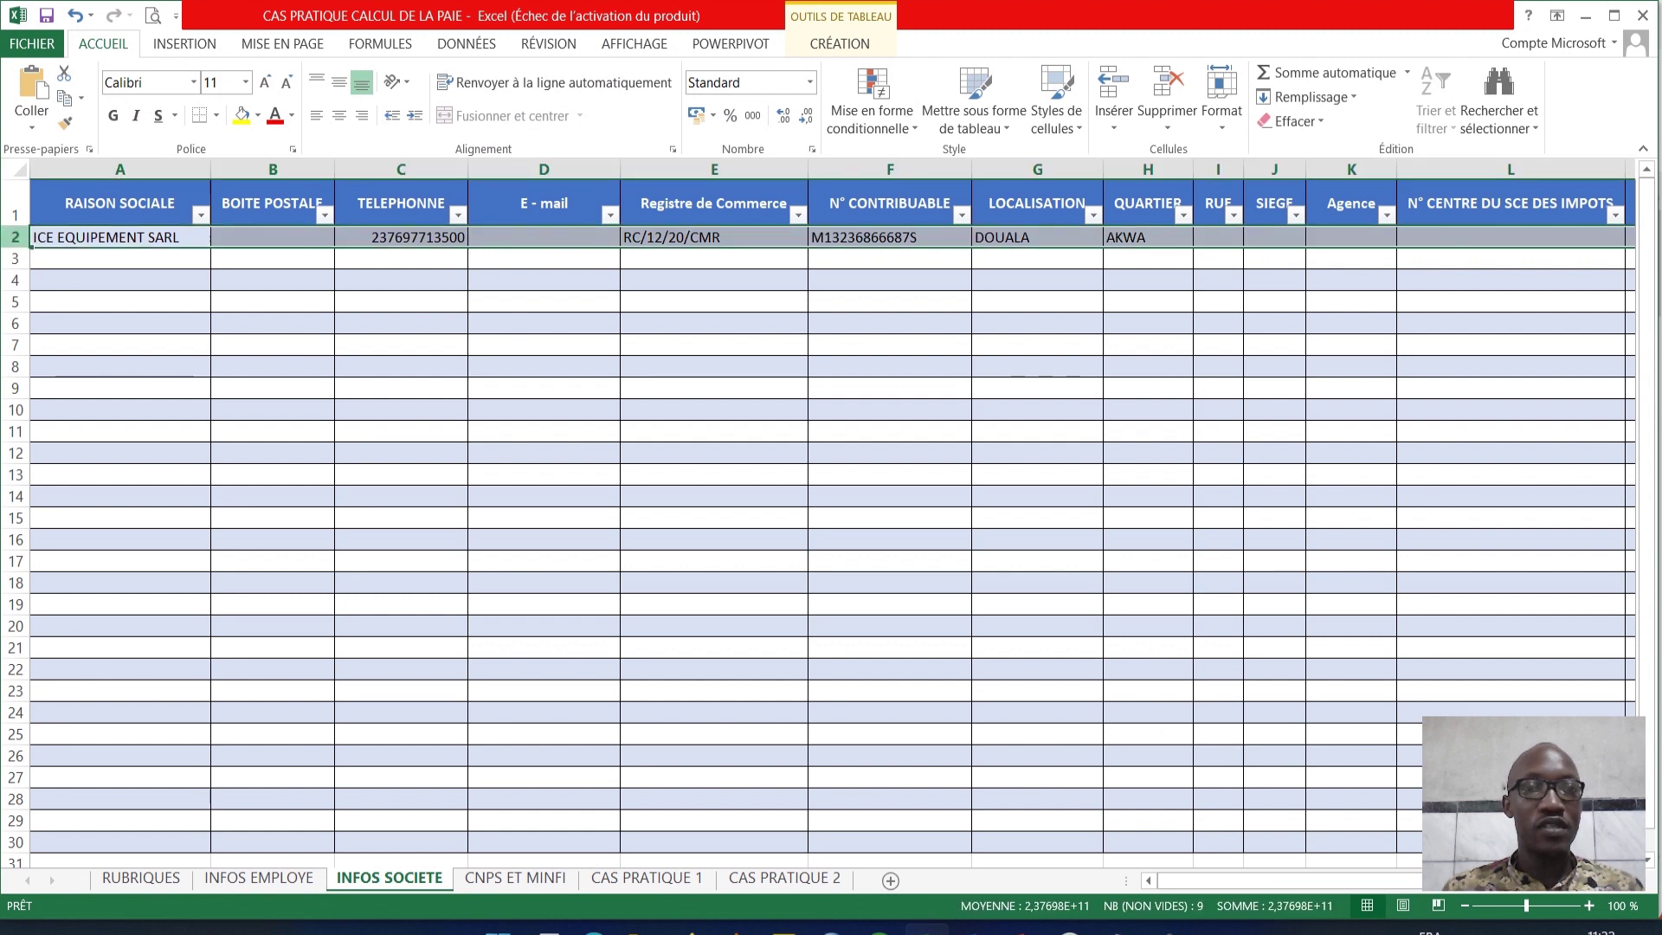
pyautogui.click(403, 236)
pyautogui.doubleClick(404, 236)
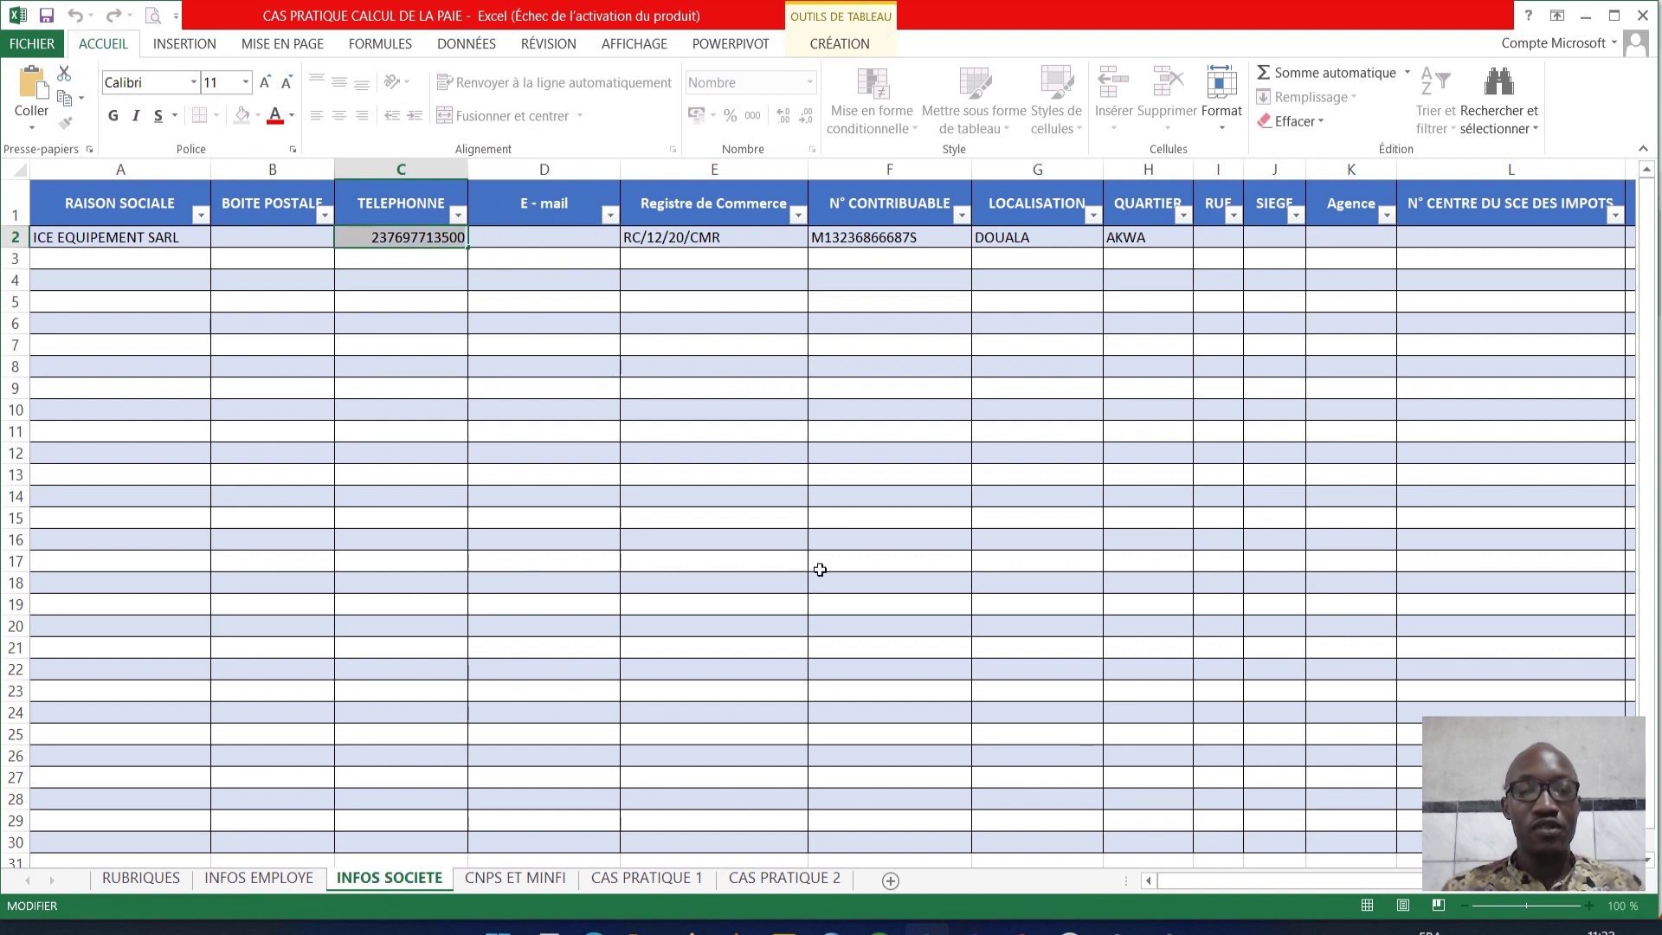
pyautogui.click(879, 931)
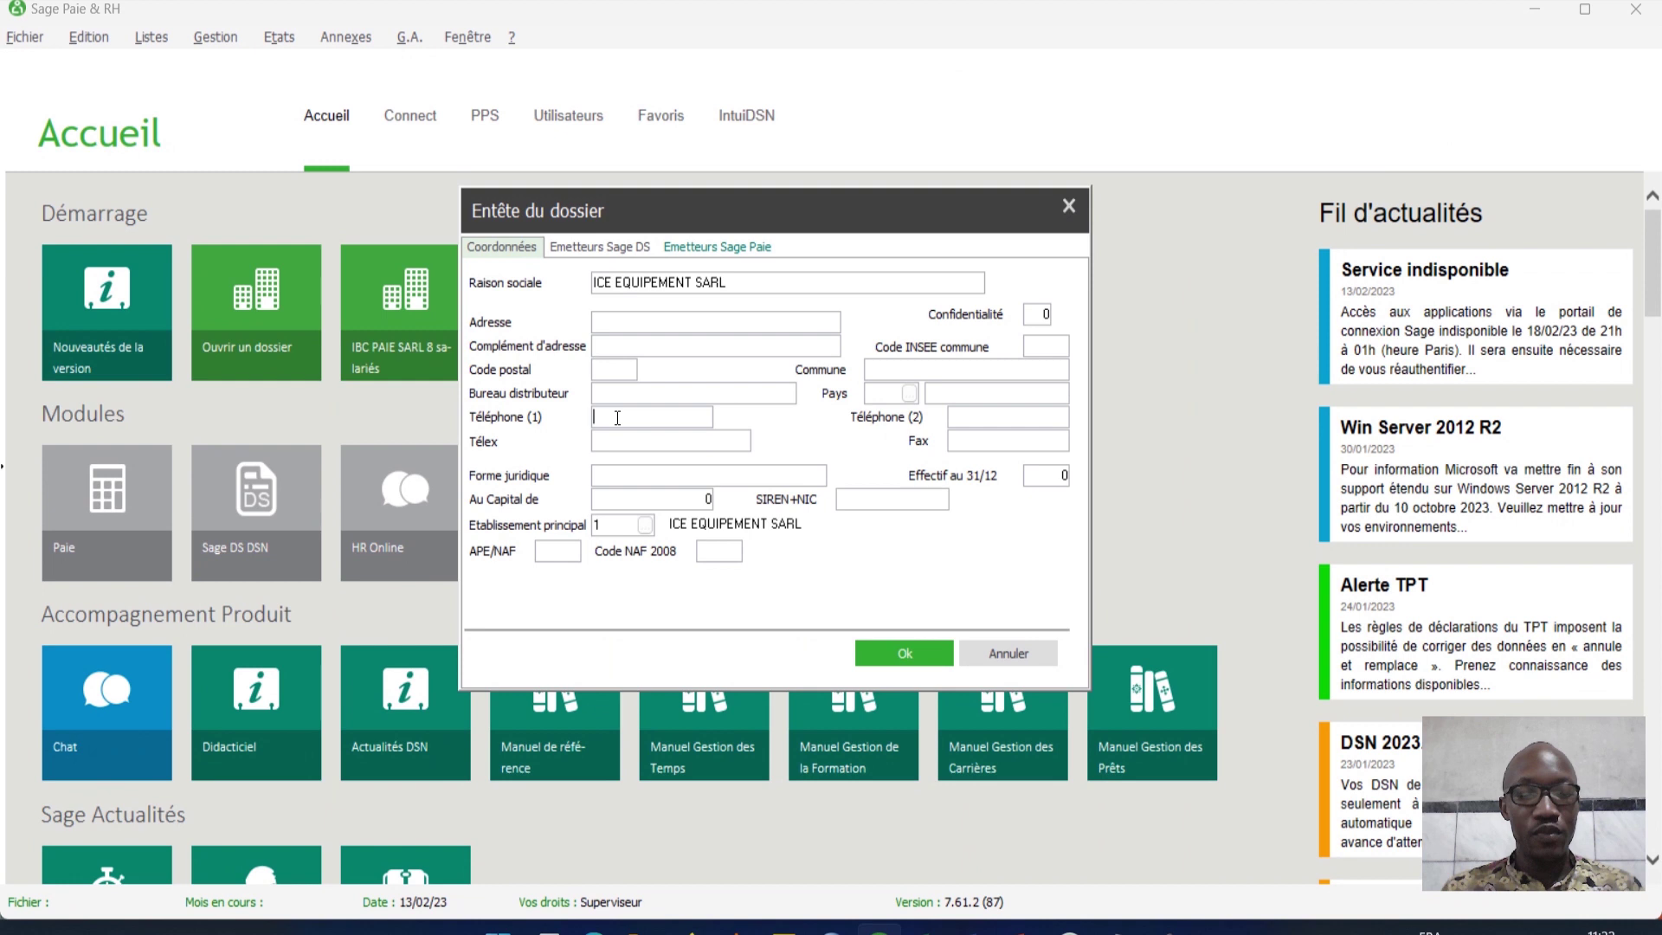
pyautogui.hotkey('ctrl', 'v')
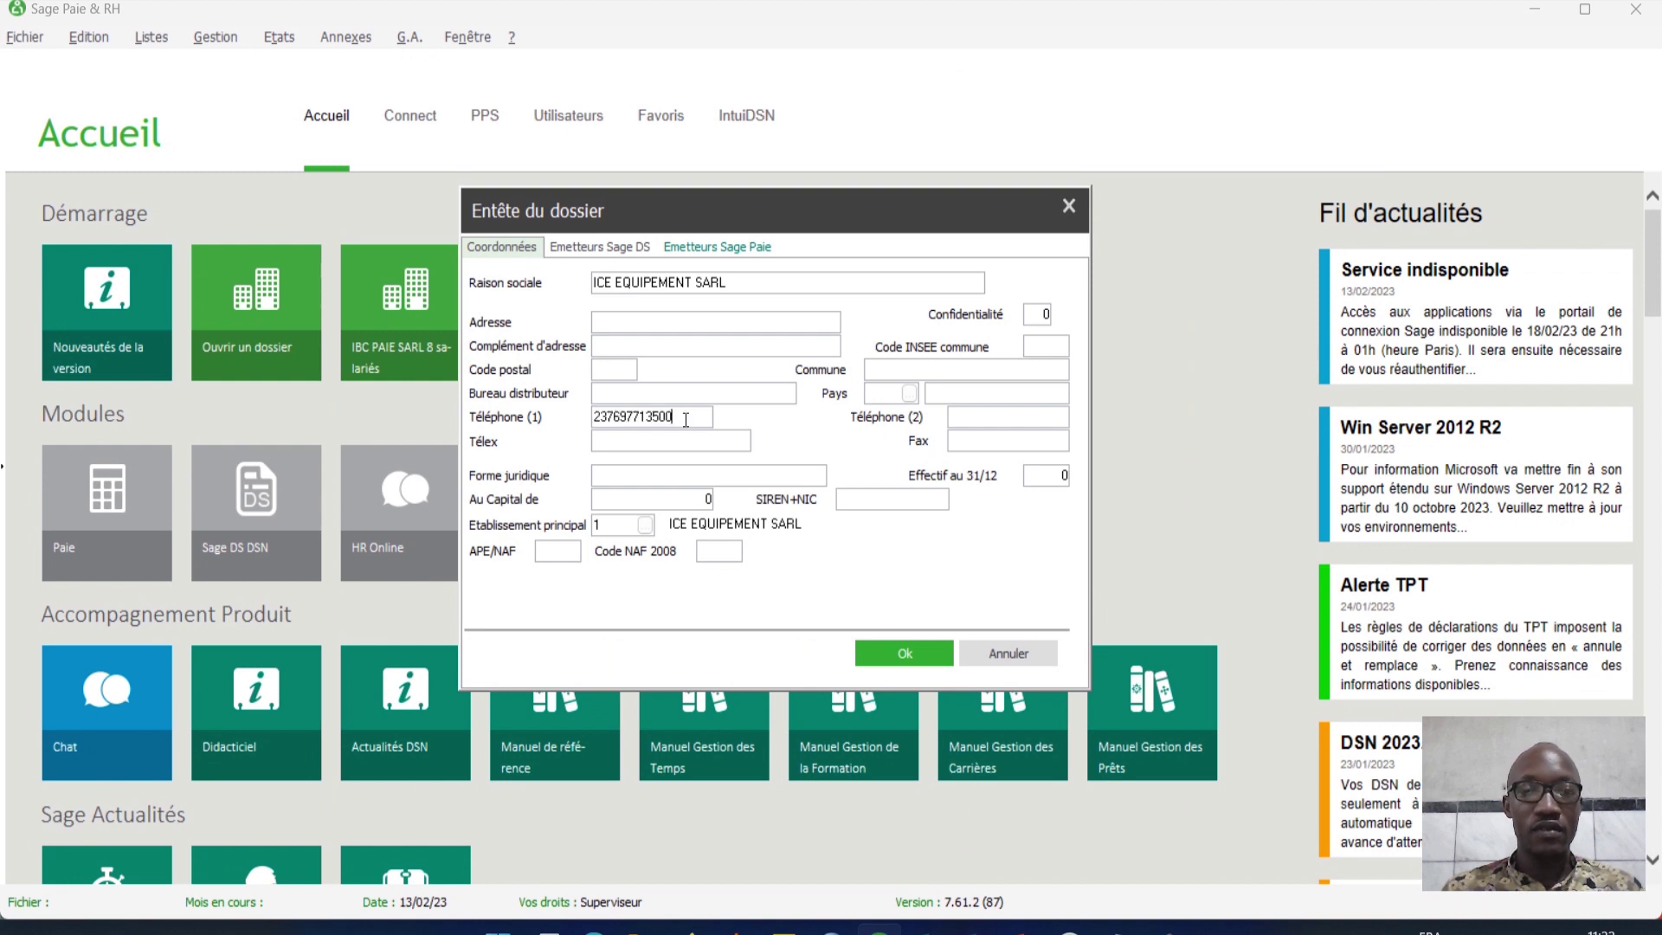
# Step: Look through the Liste des pays for the country code of Cameroun, and close the list without selecting an entry
pyautogui.click(911, 393)
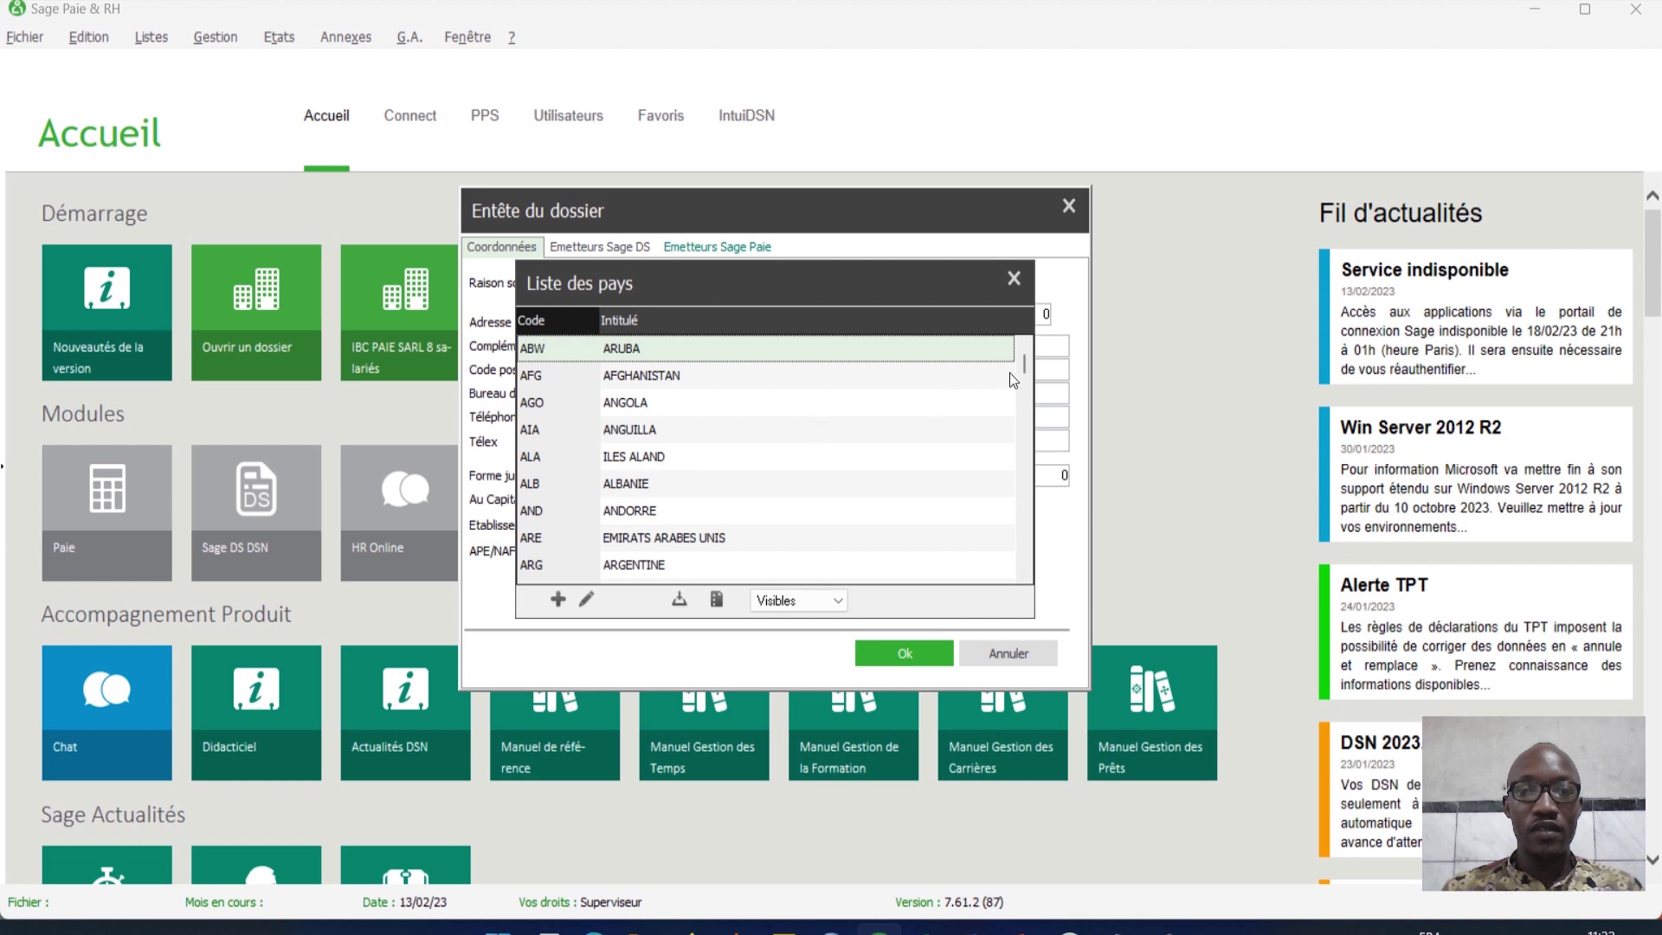
pyautogui.moveTo(1021, 371); pyautogui.dragTo(1023, 393)
pyautogui.click(1015, 279)
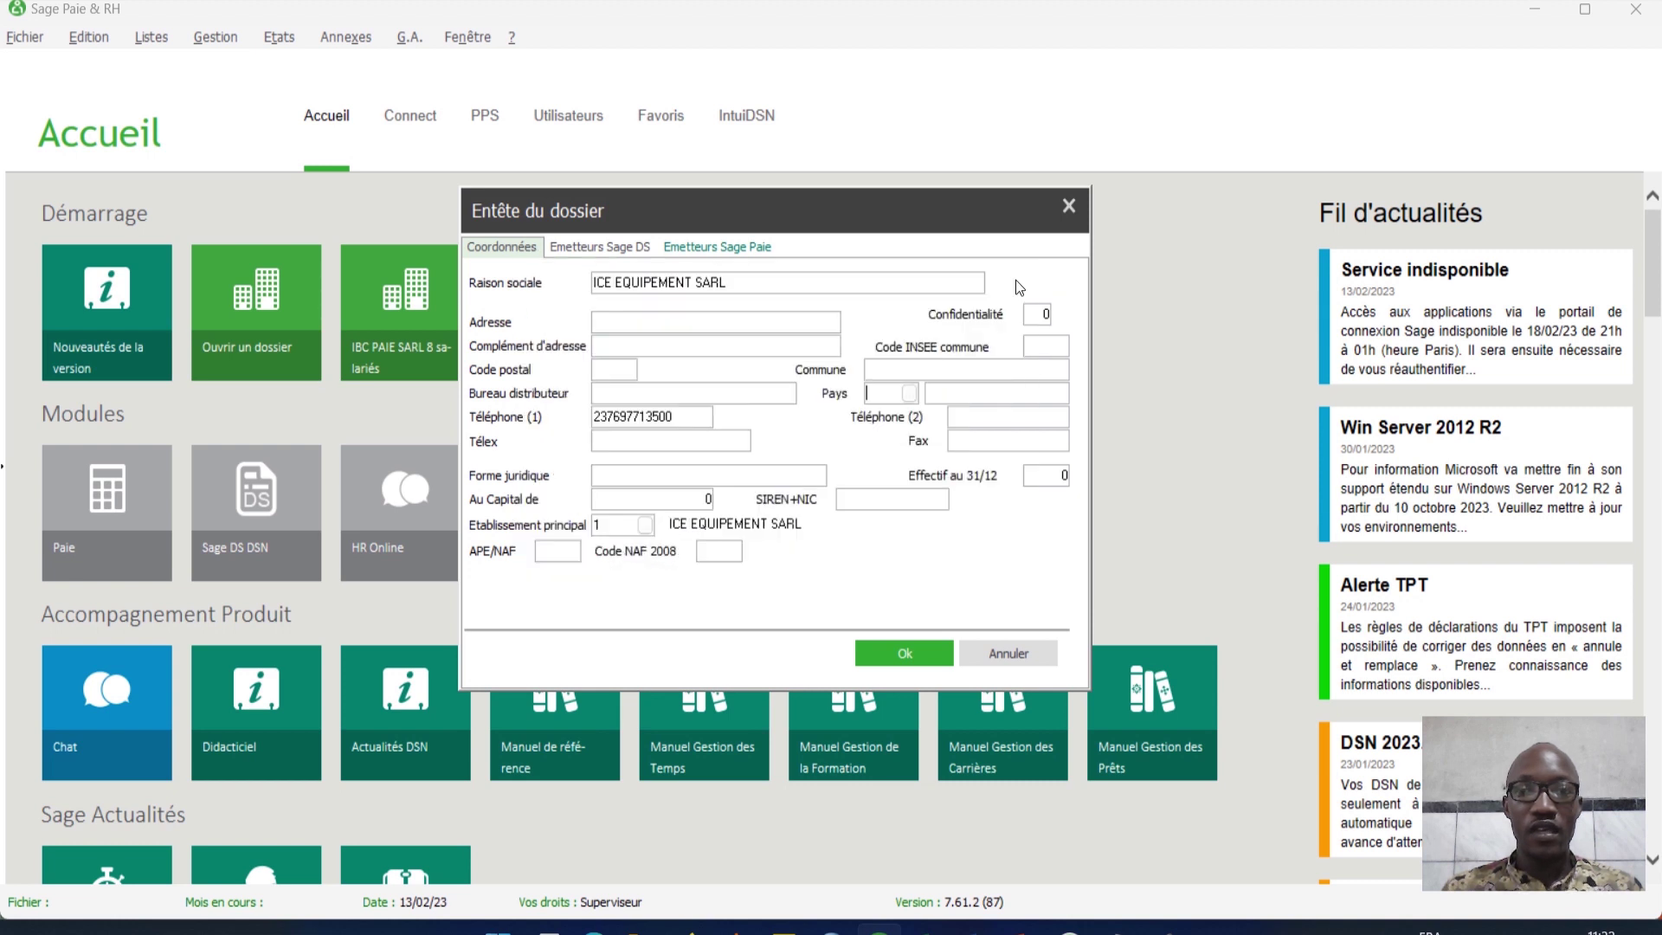
pyautogui.click(909, 393)
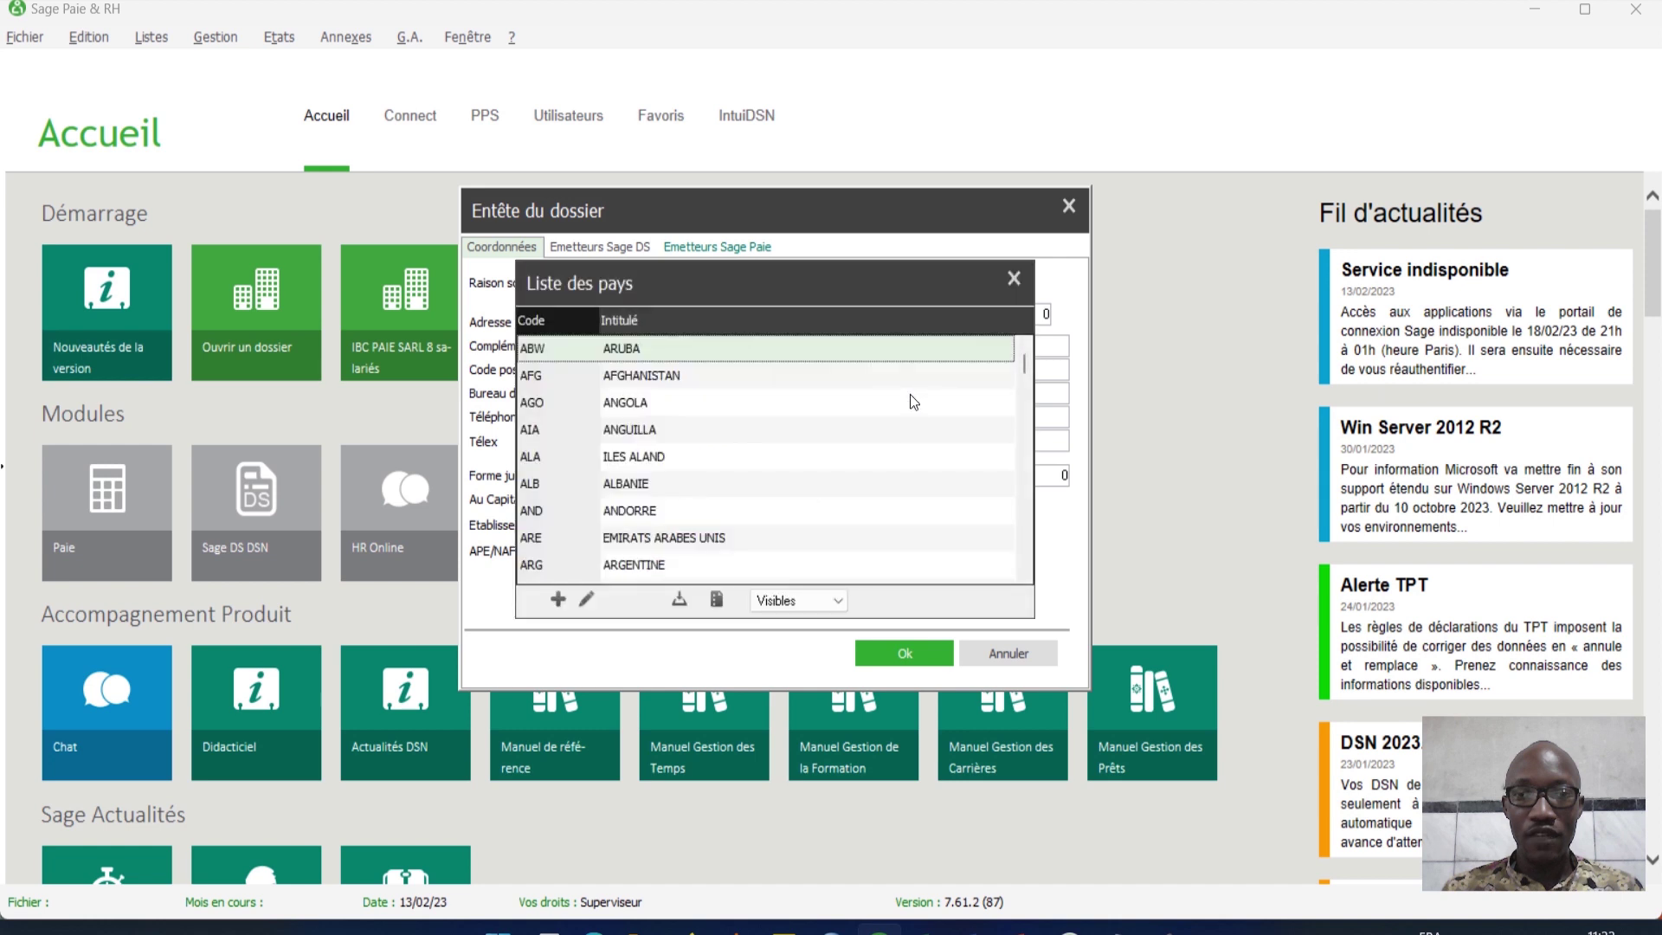
pyautogui.moveTo(800, 274); pyautogui.dragTo(1157, 272)
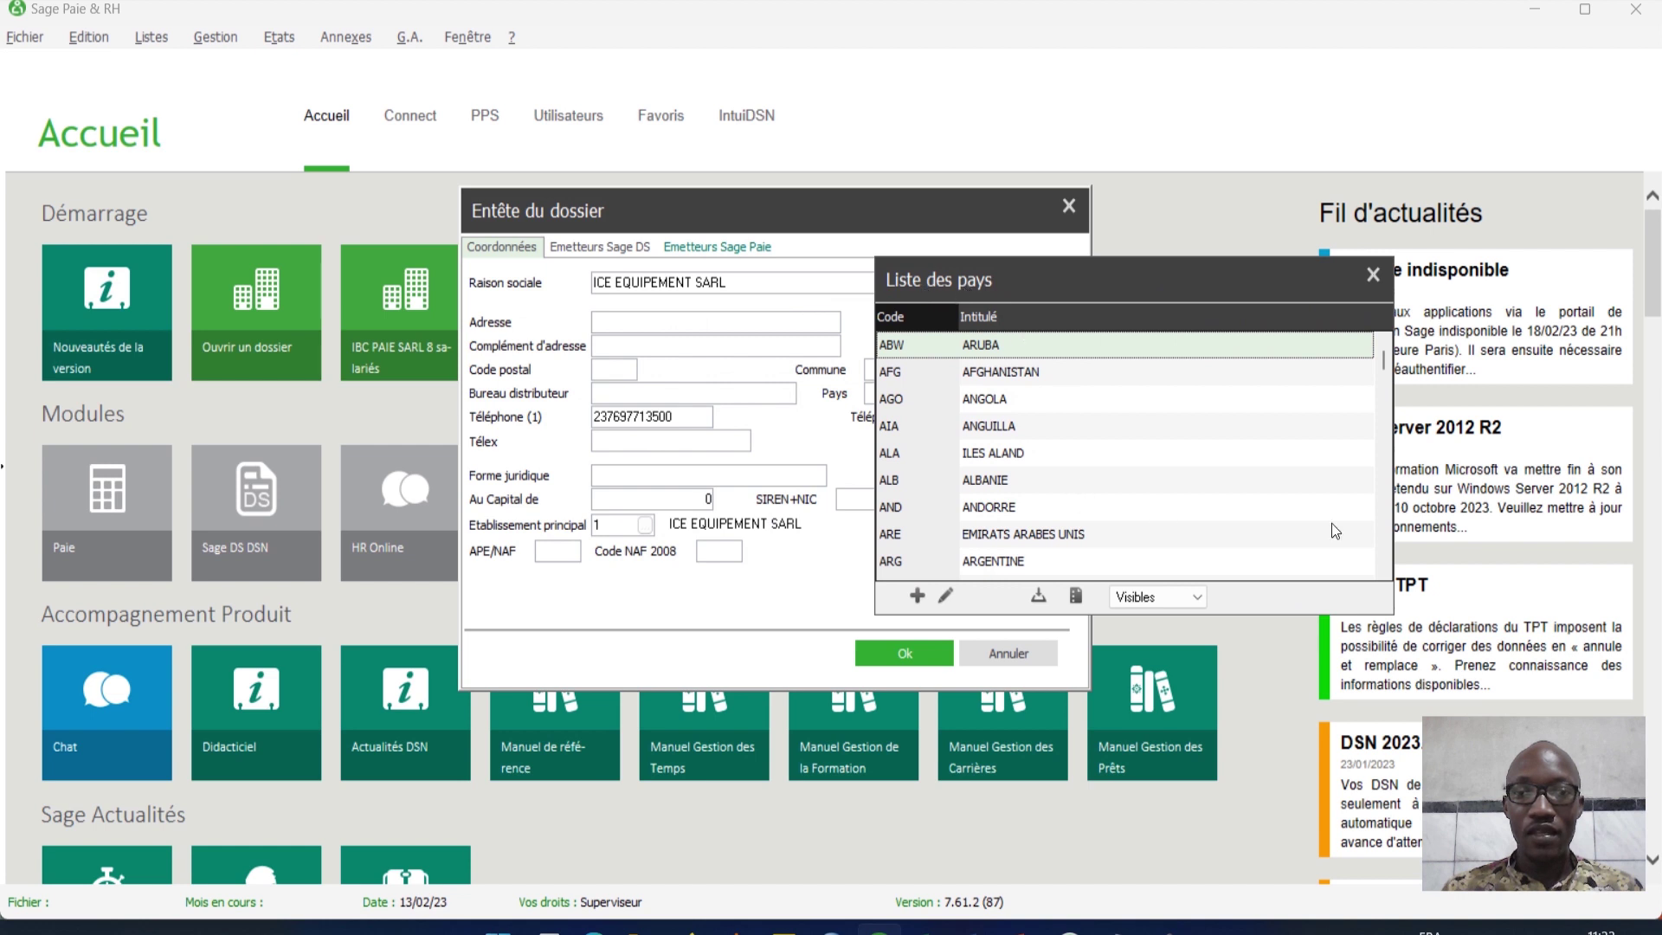
pyautogui.moveTo(1384, 364); pyautogui.dragTo(1384, 392)
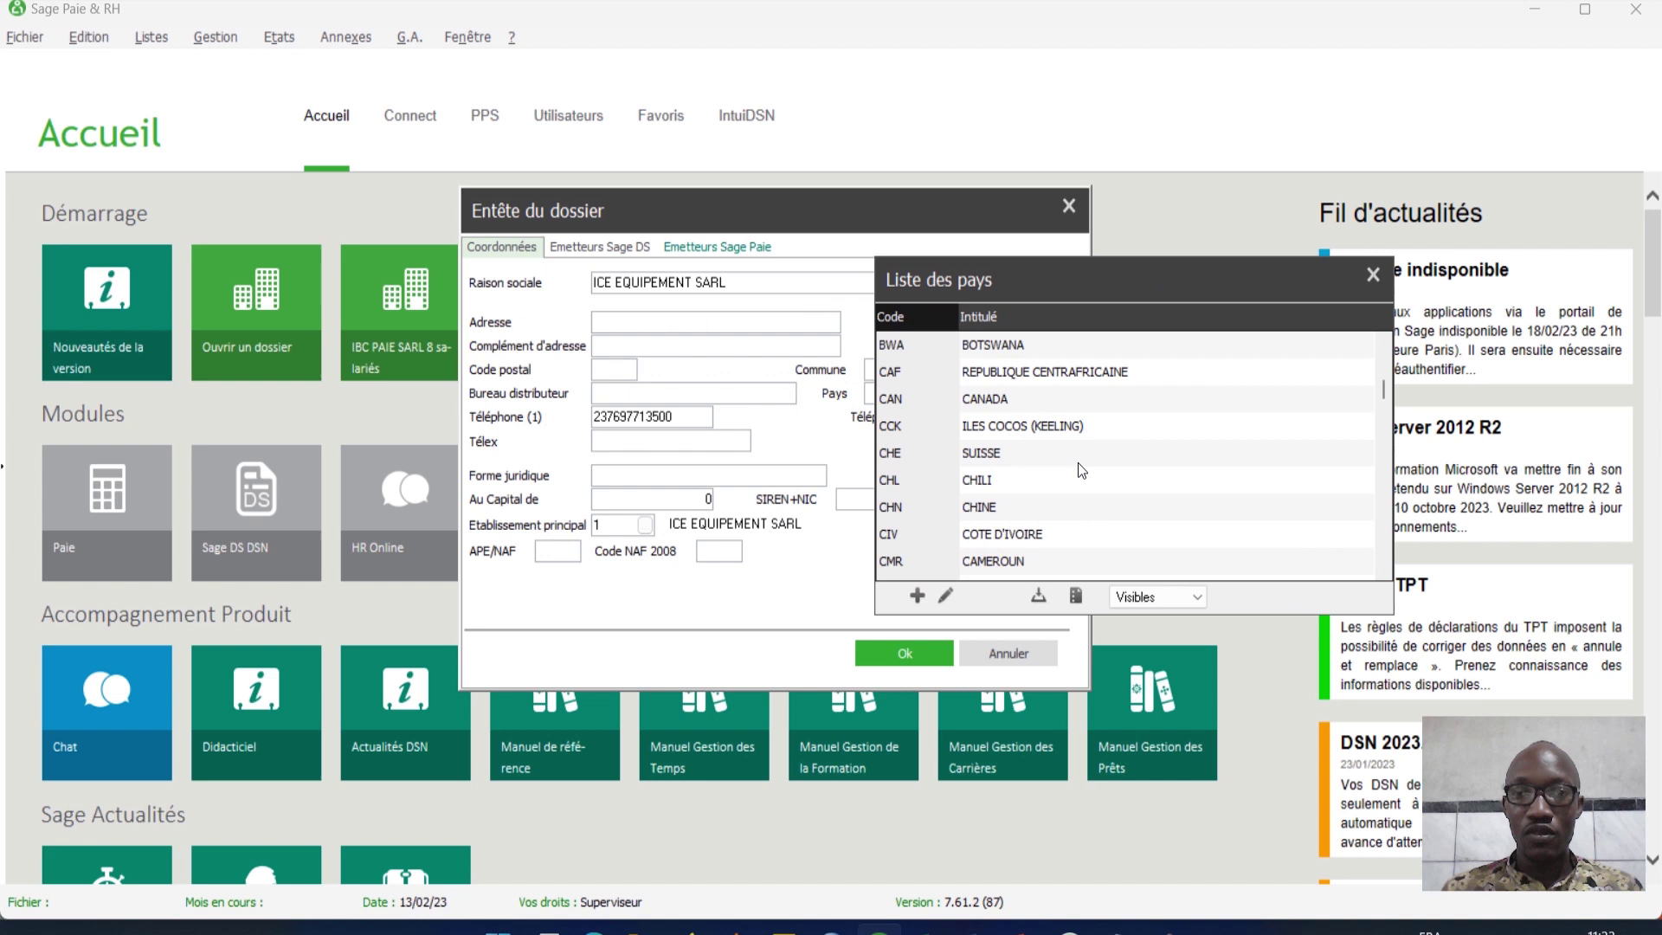
pyautogui.scroll(-5, 1078, 462)
pyautogui.scroll(-5, 1076, 470)
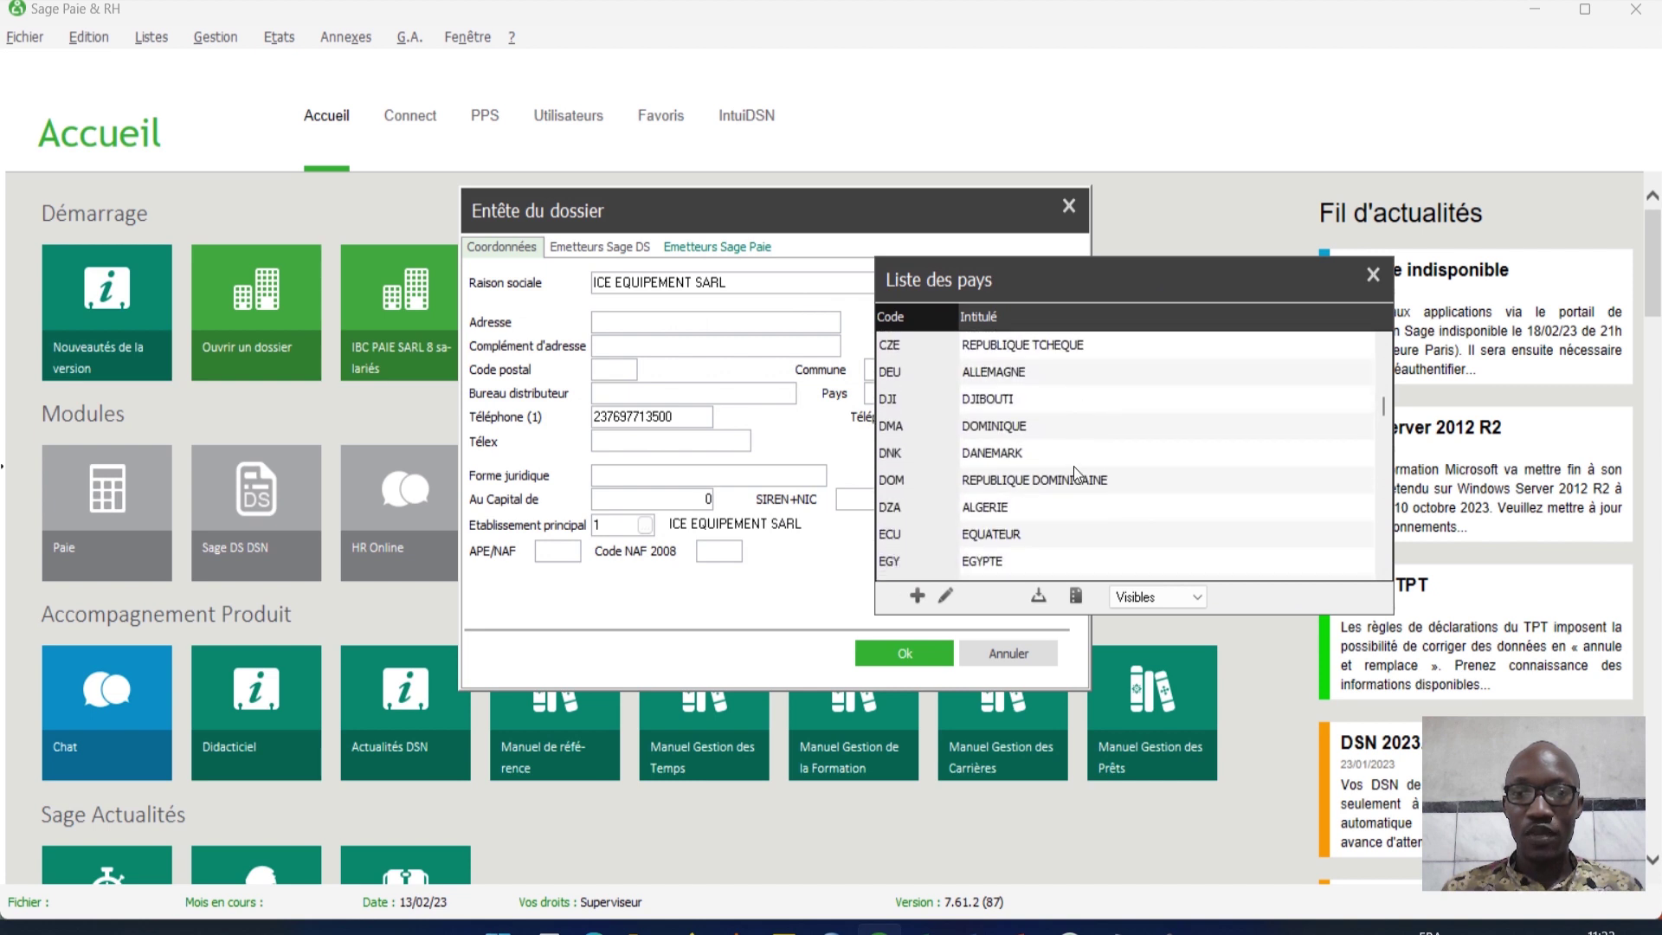
pyautogui.scroll(-3, 1073, 465)
pyautogui.scroll(7, 1073, 466)
pyautogui.scroll(6, 1074, 473)
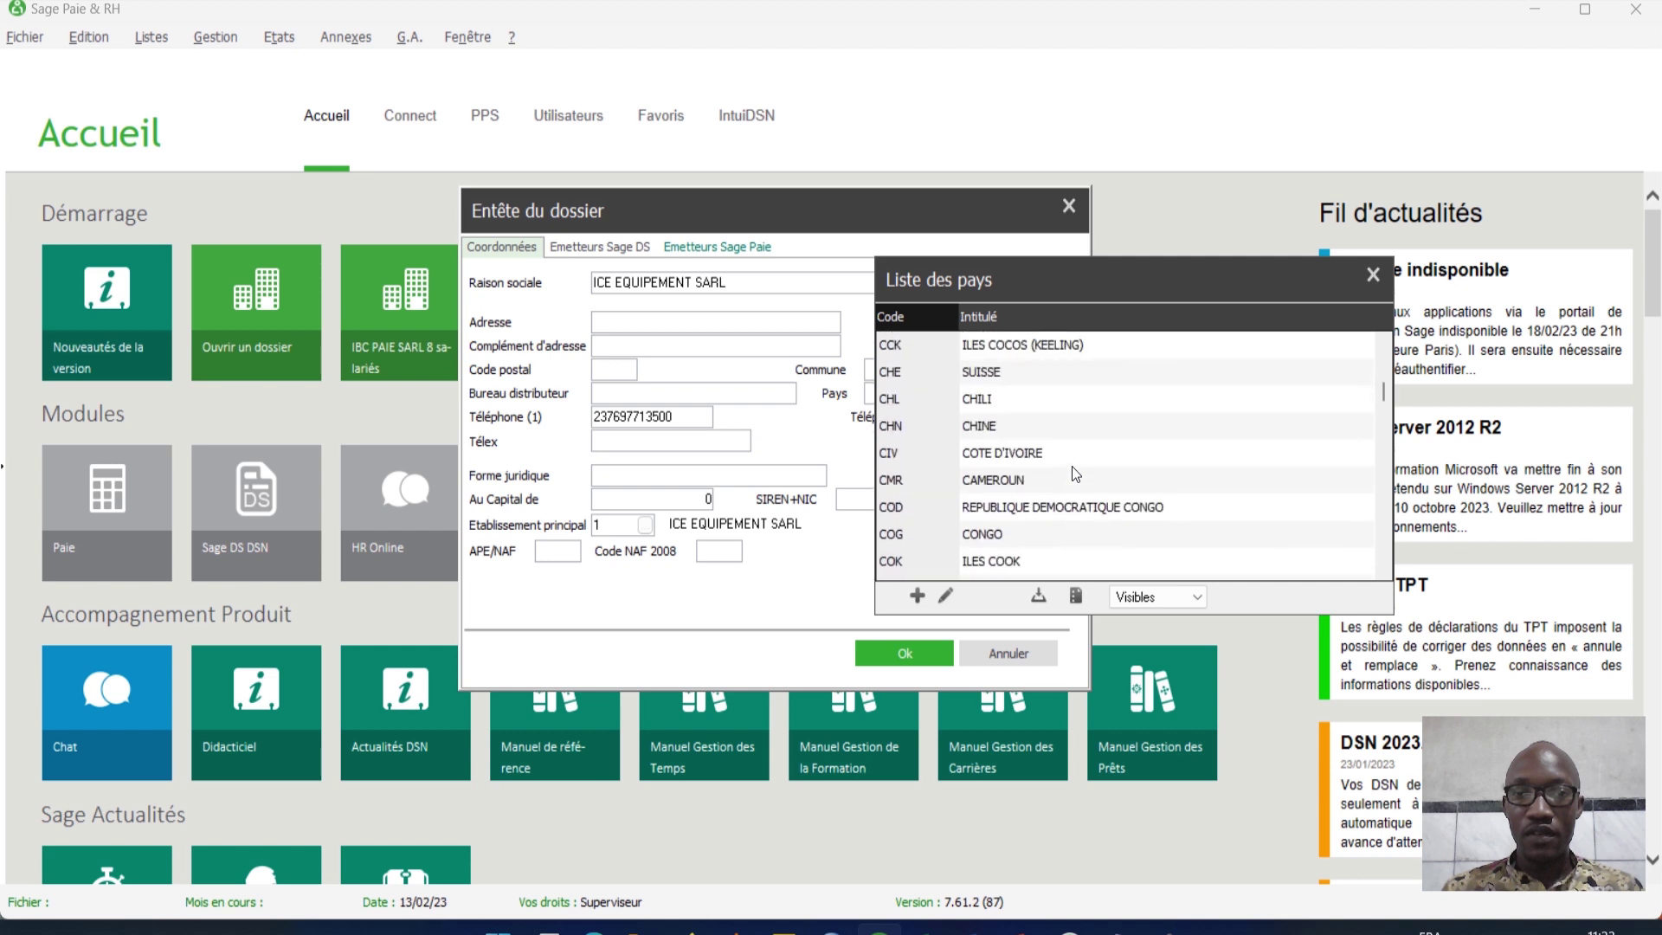
pyautogui.scroll(4, 1072, 466)
pyautogui.scroll(-4, 1072, 466)
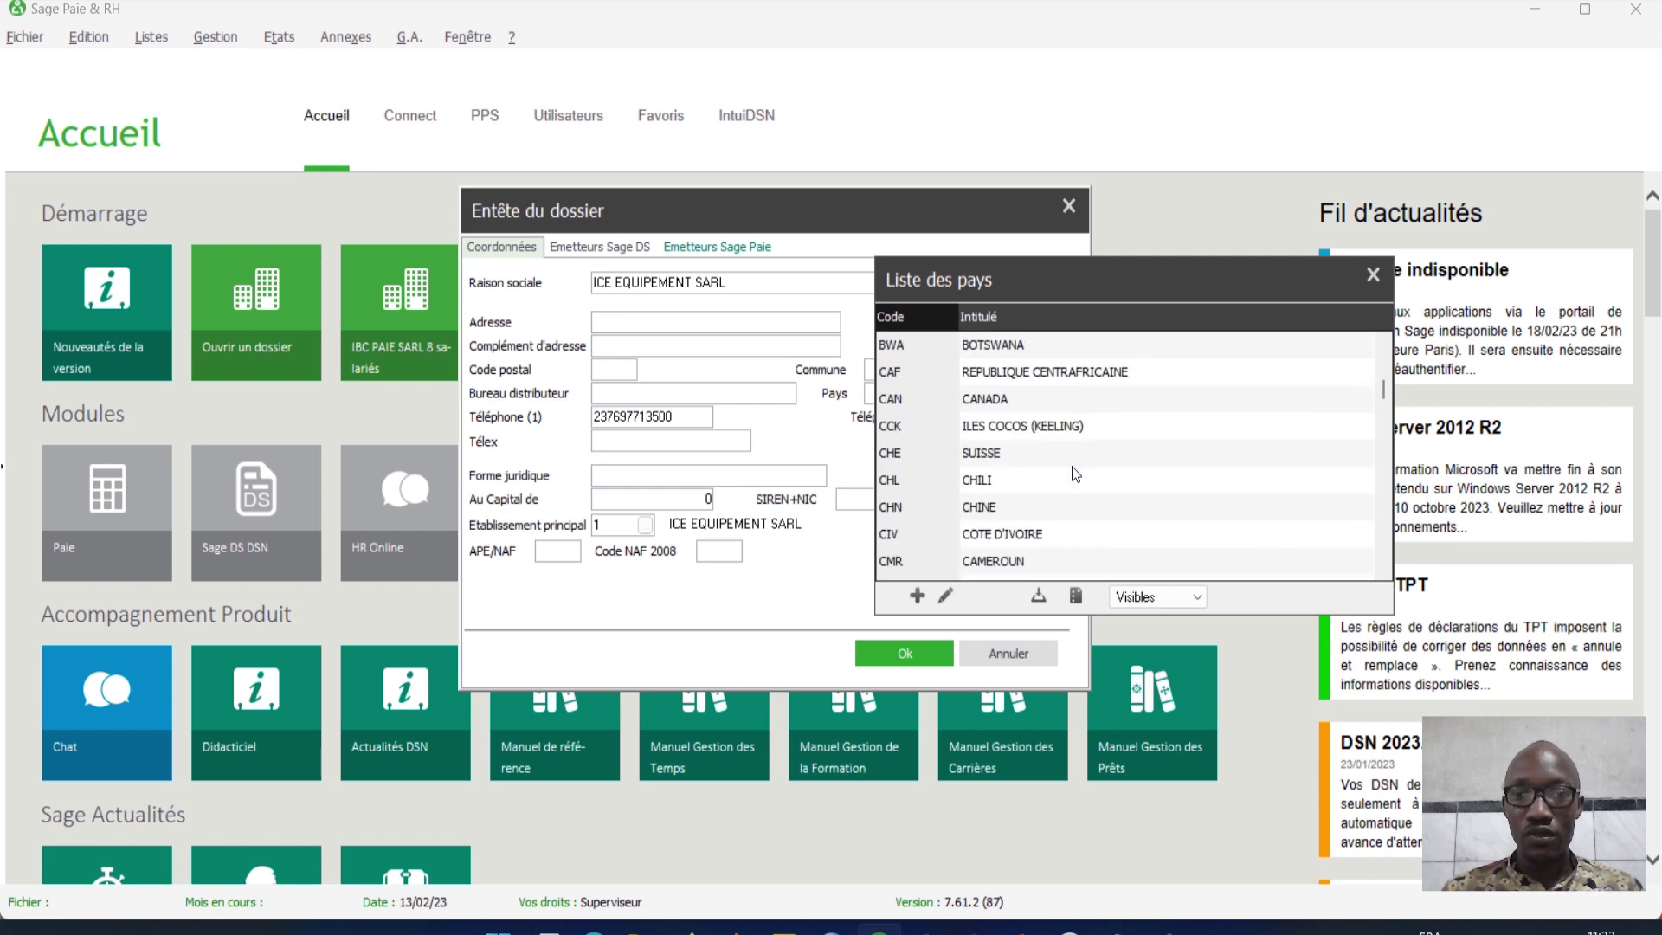
pyautogui.scroll(4, 1072, 466)
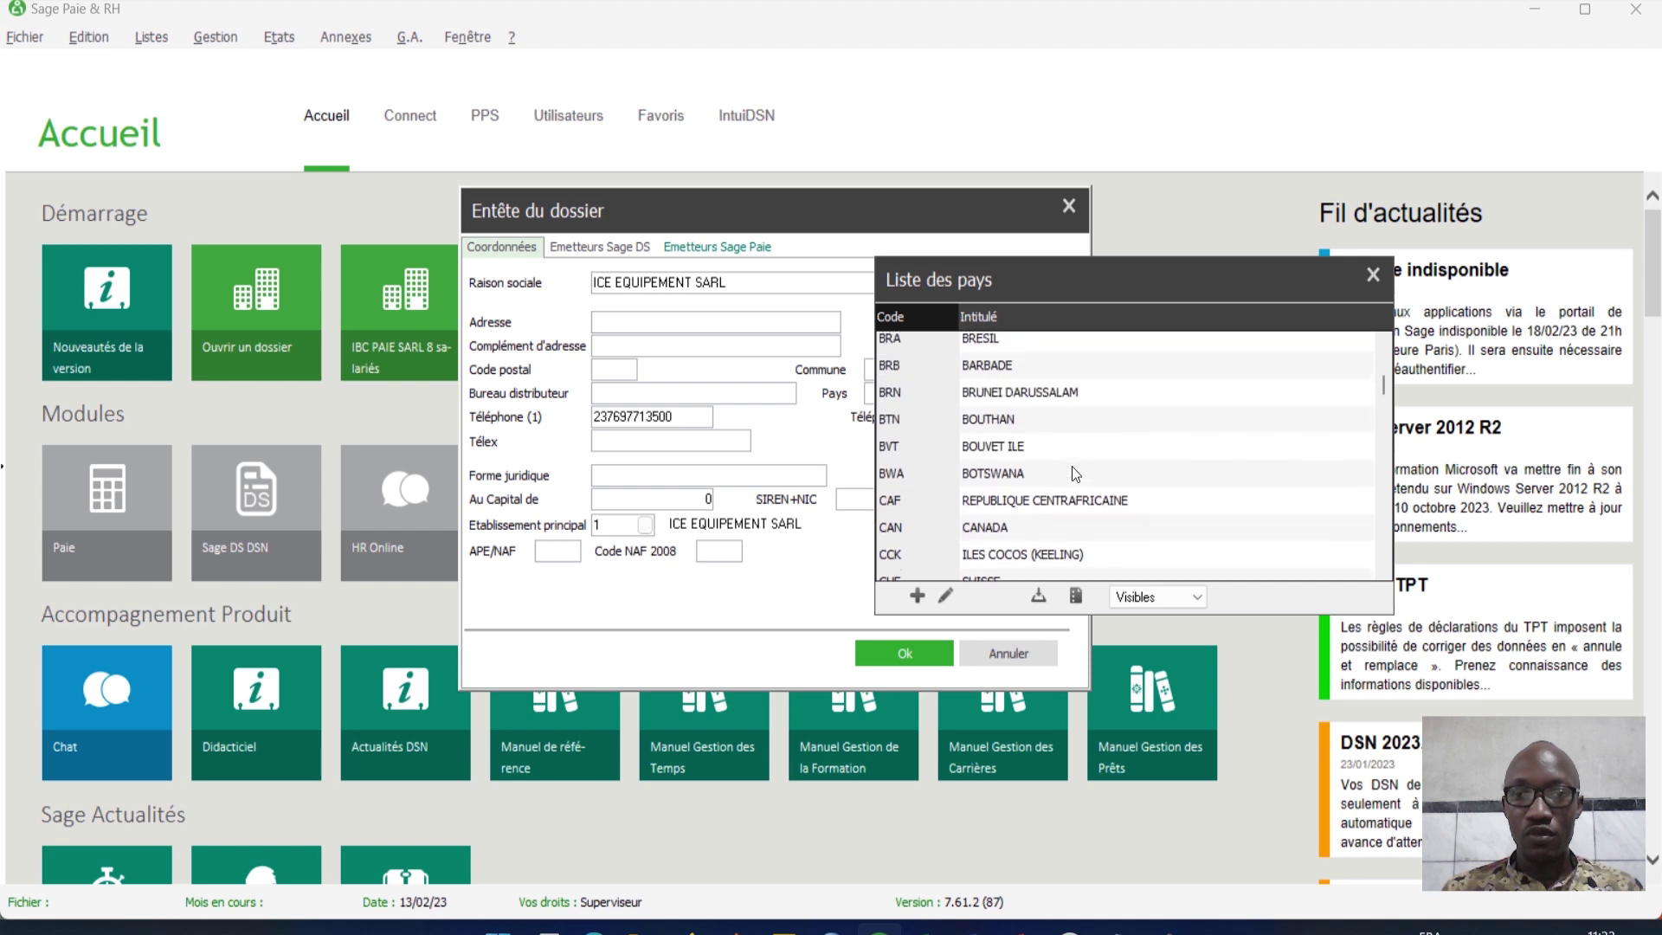
pyautogui.scroll(-4, 1072, 466)
pyautogui.scroll(-5, 1072, 465)
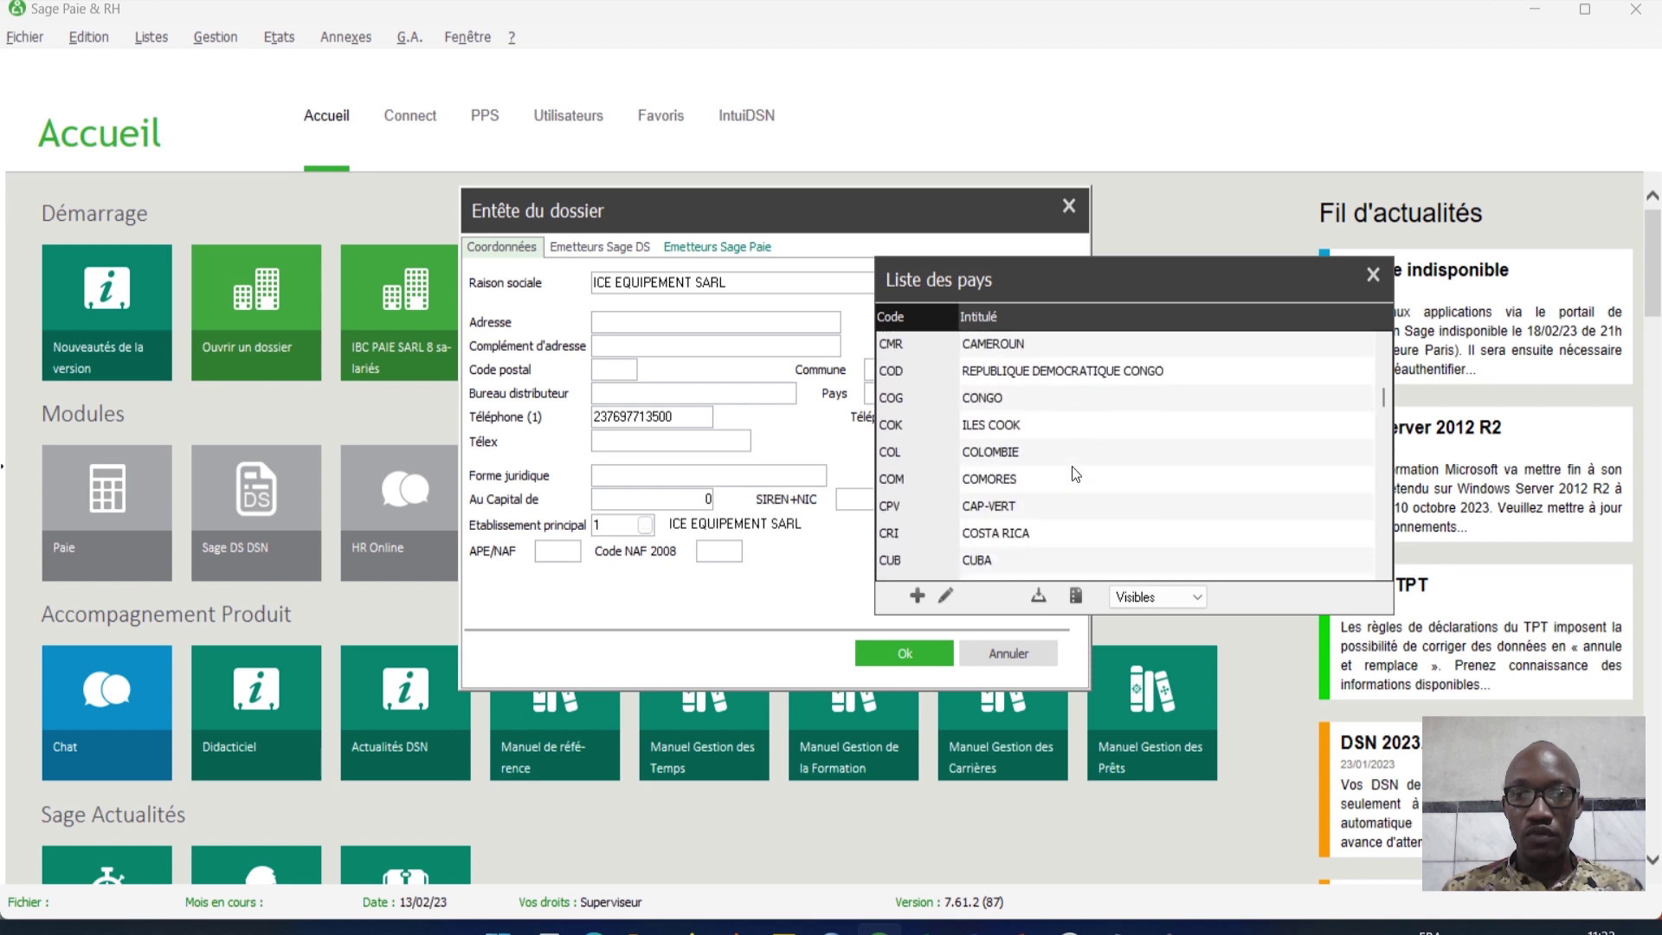
pyautogui.scroll(-6, 1072, 466)
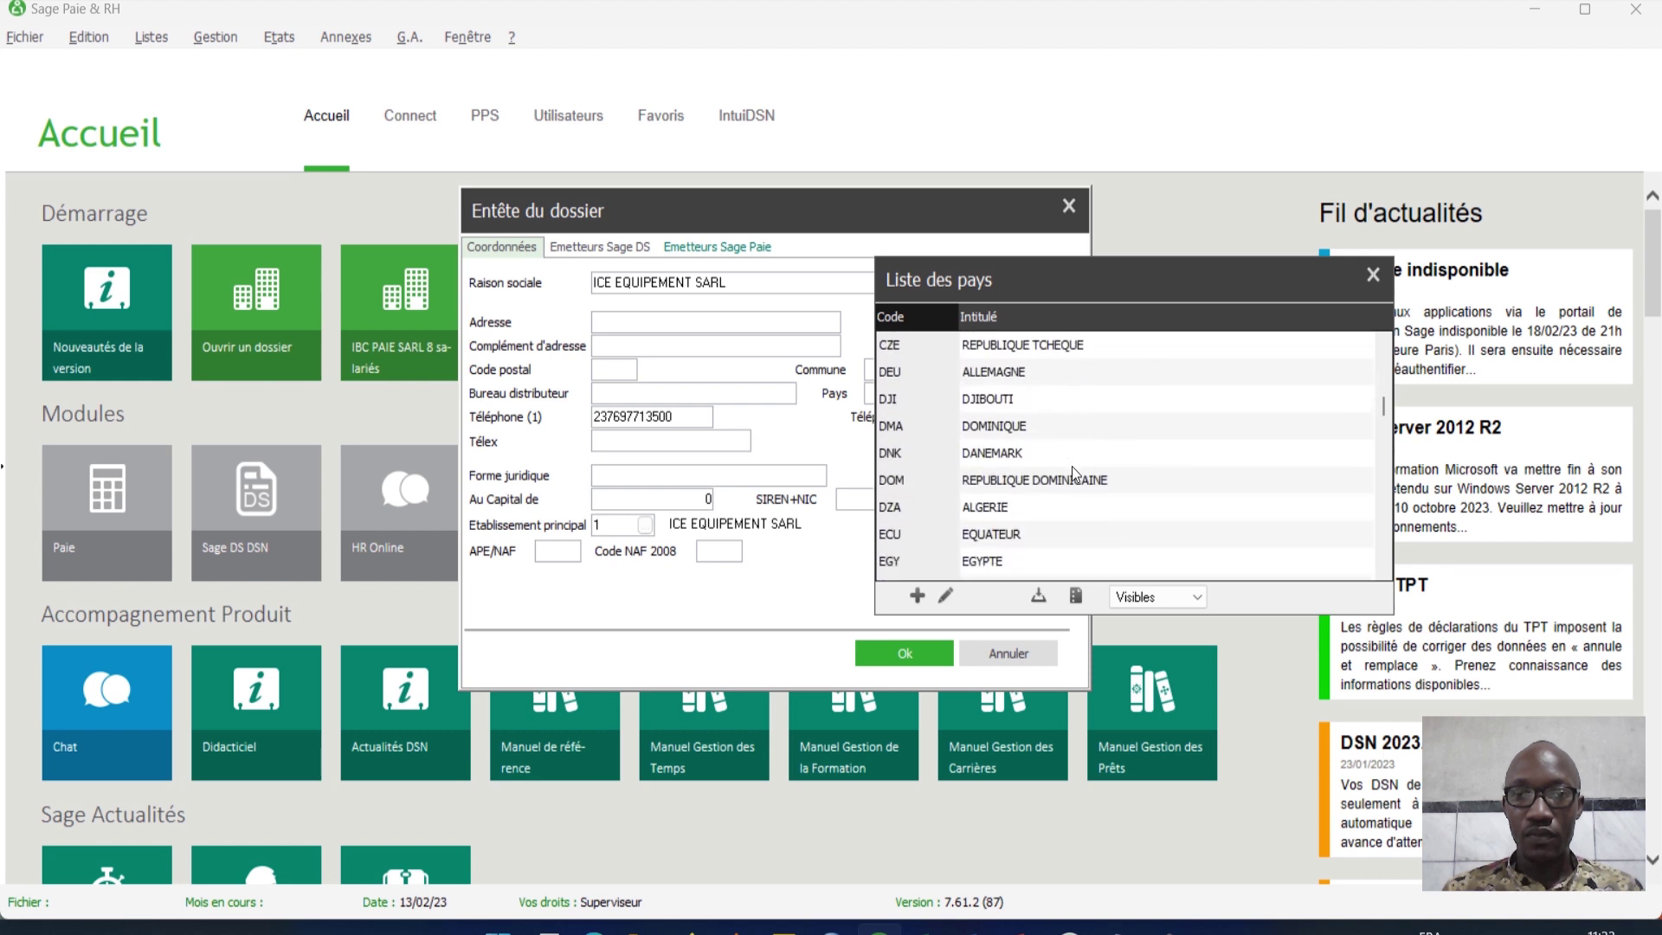
pyautogui.scroll(-10, 1072, 465)
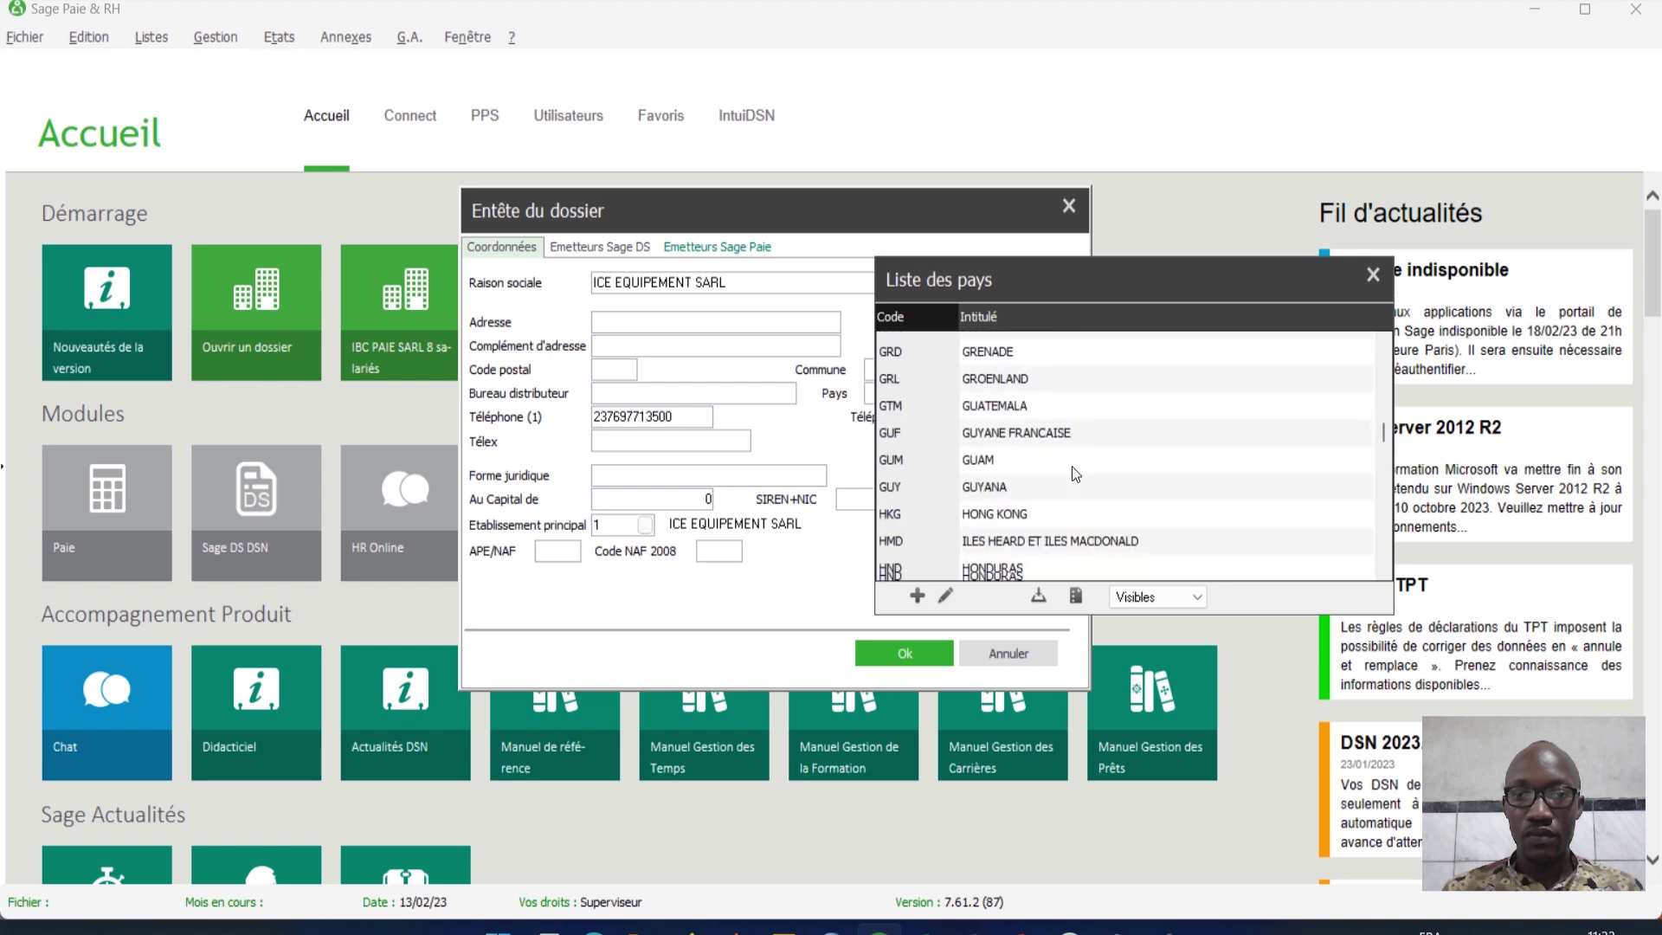
pyautogui.scroll(-3, 1072, 466)
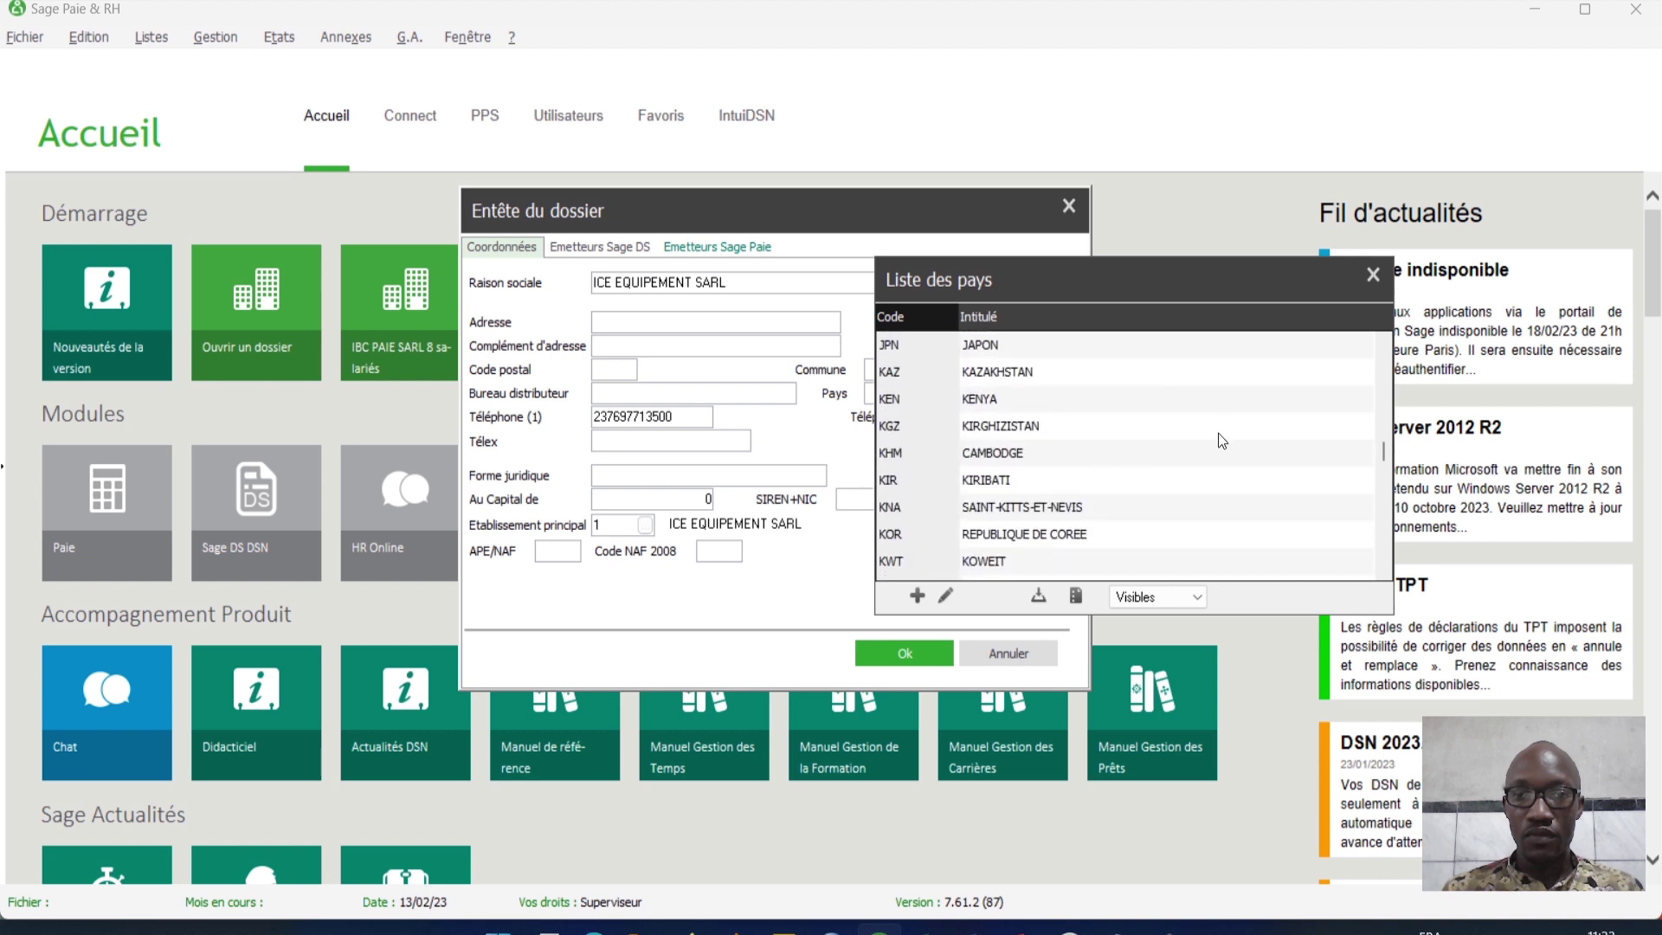
pyautogui.scroll(1, 1020, 442)
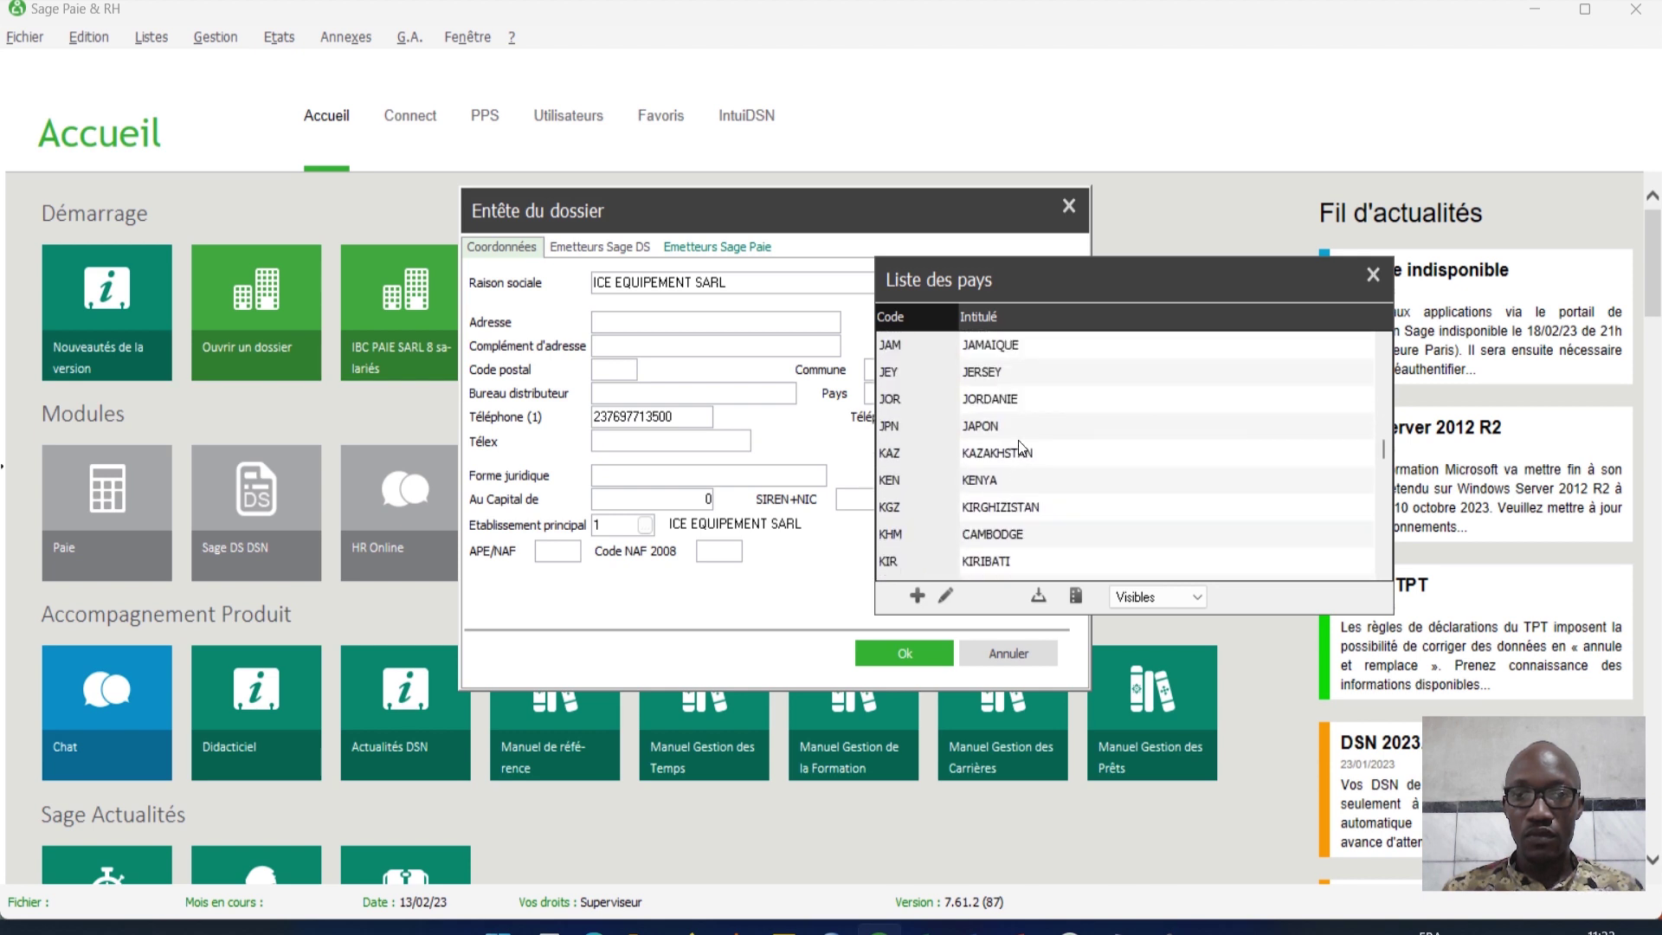
pyautogui.click(1373, 277)
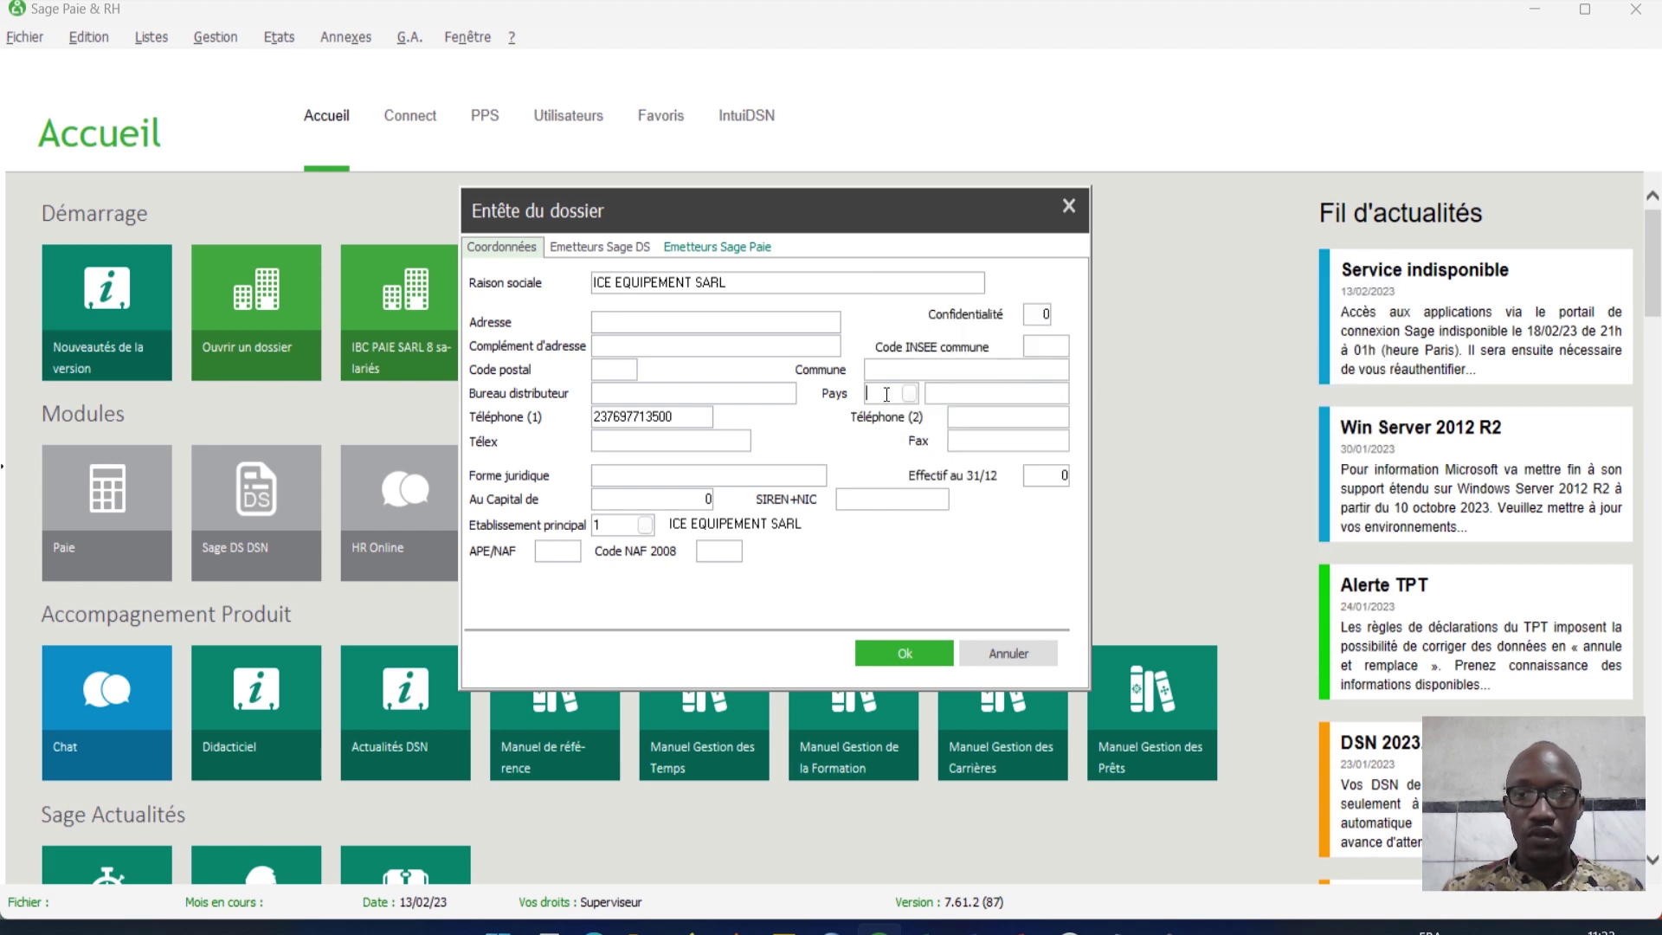
# Step: Complete the company coordinates with Pays CMR, Au Capital de 10 000 000 and Forme juridique SARL
pyautogui.write('CMR')
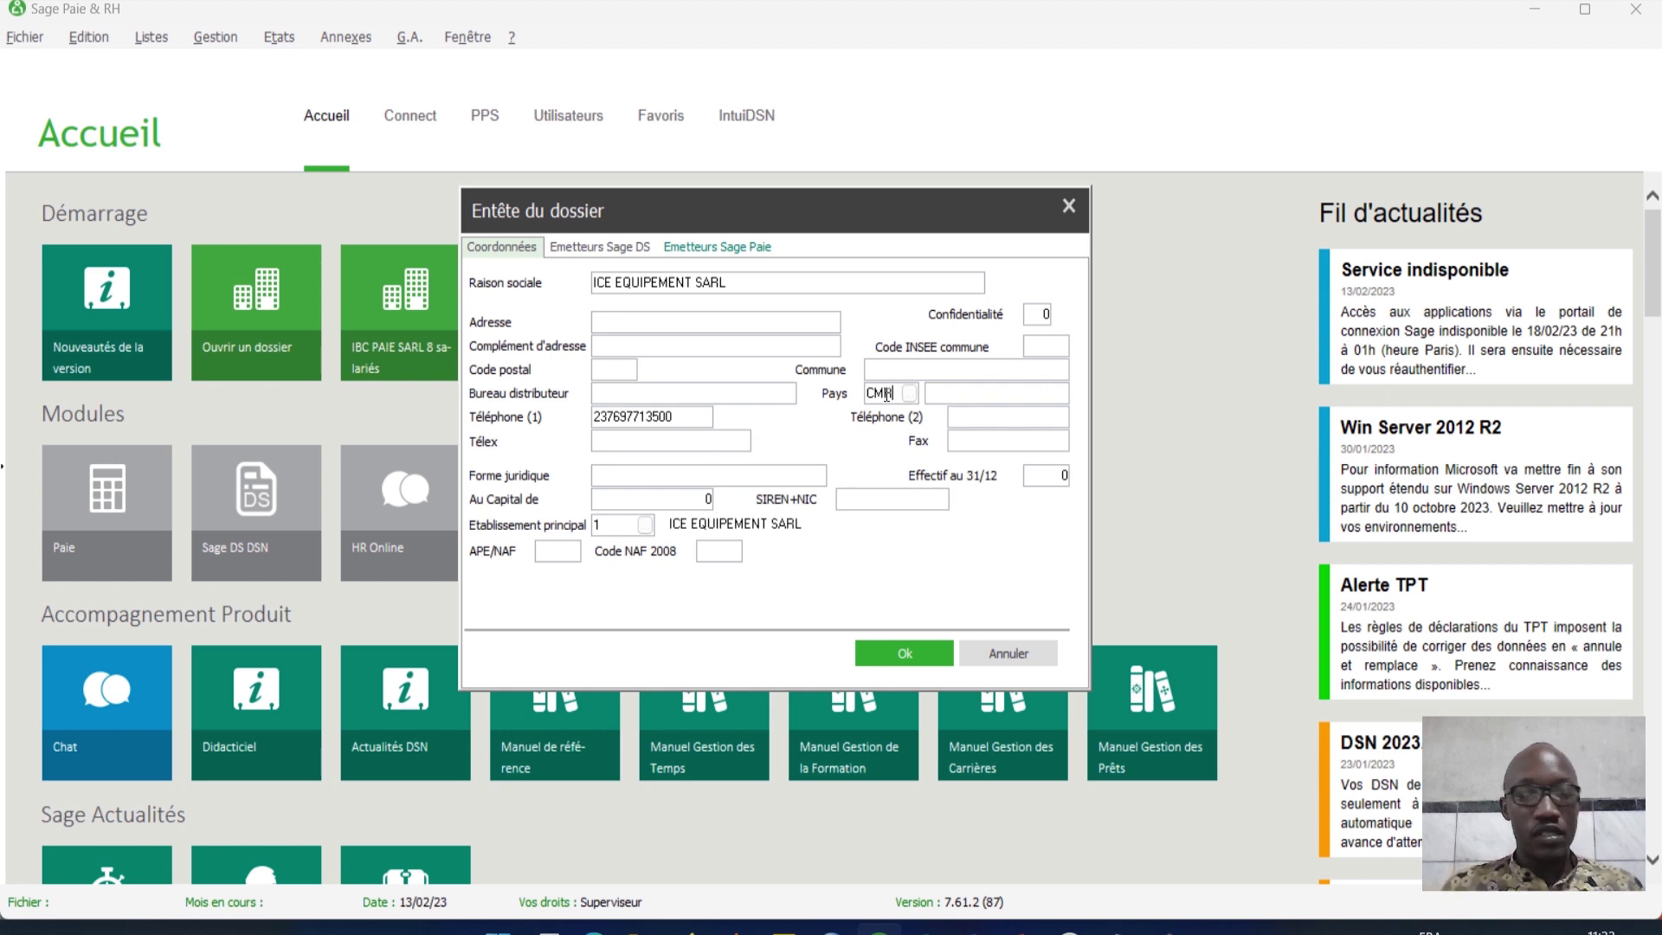
pyautogui.press('Tab')
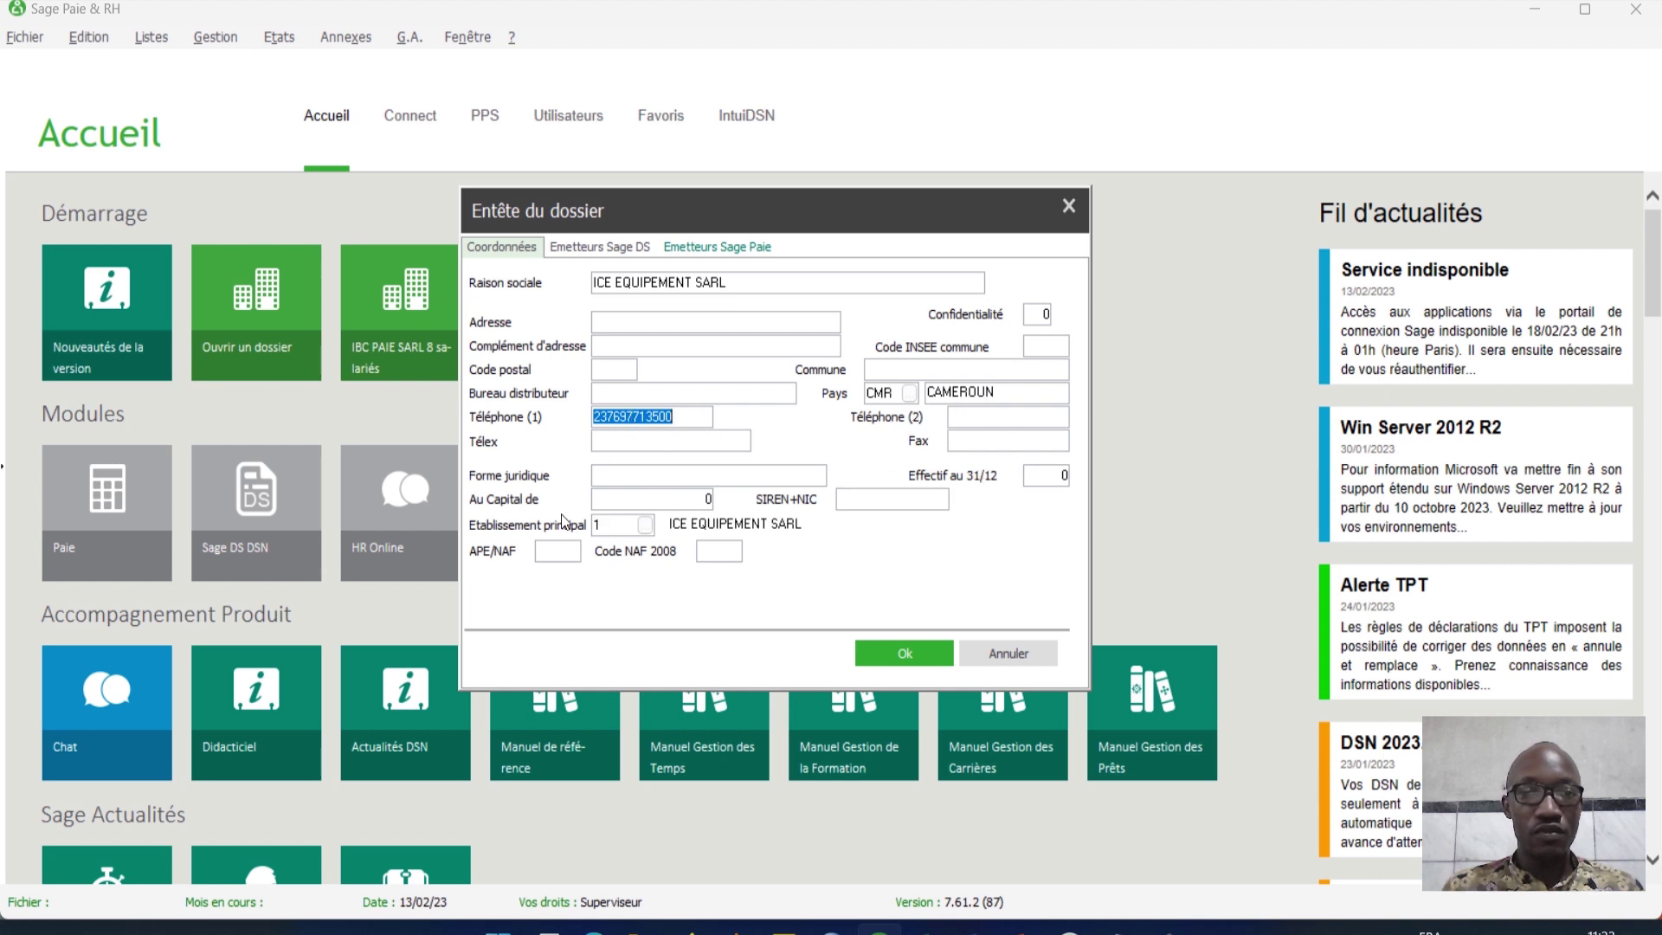
pyautogui.click(700, 500)
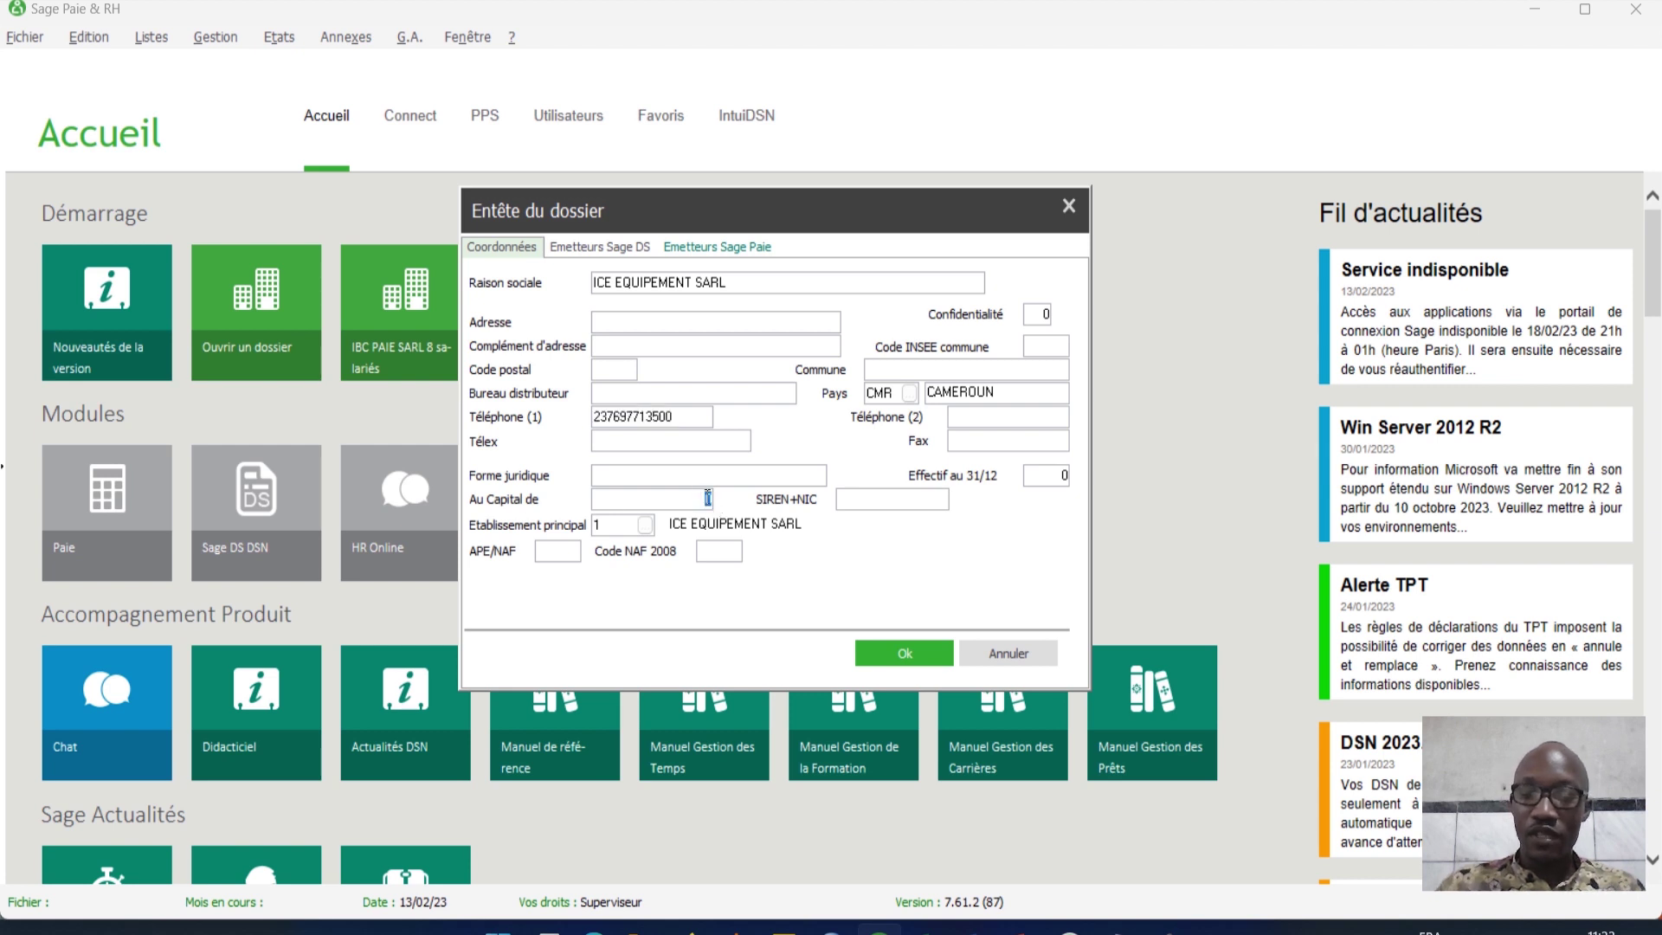
pyautogui.write('10000000')
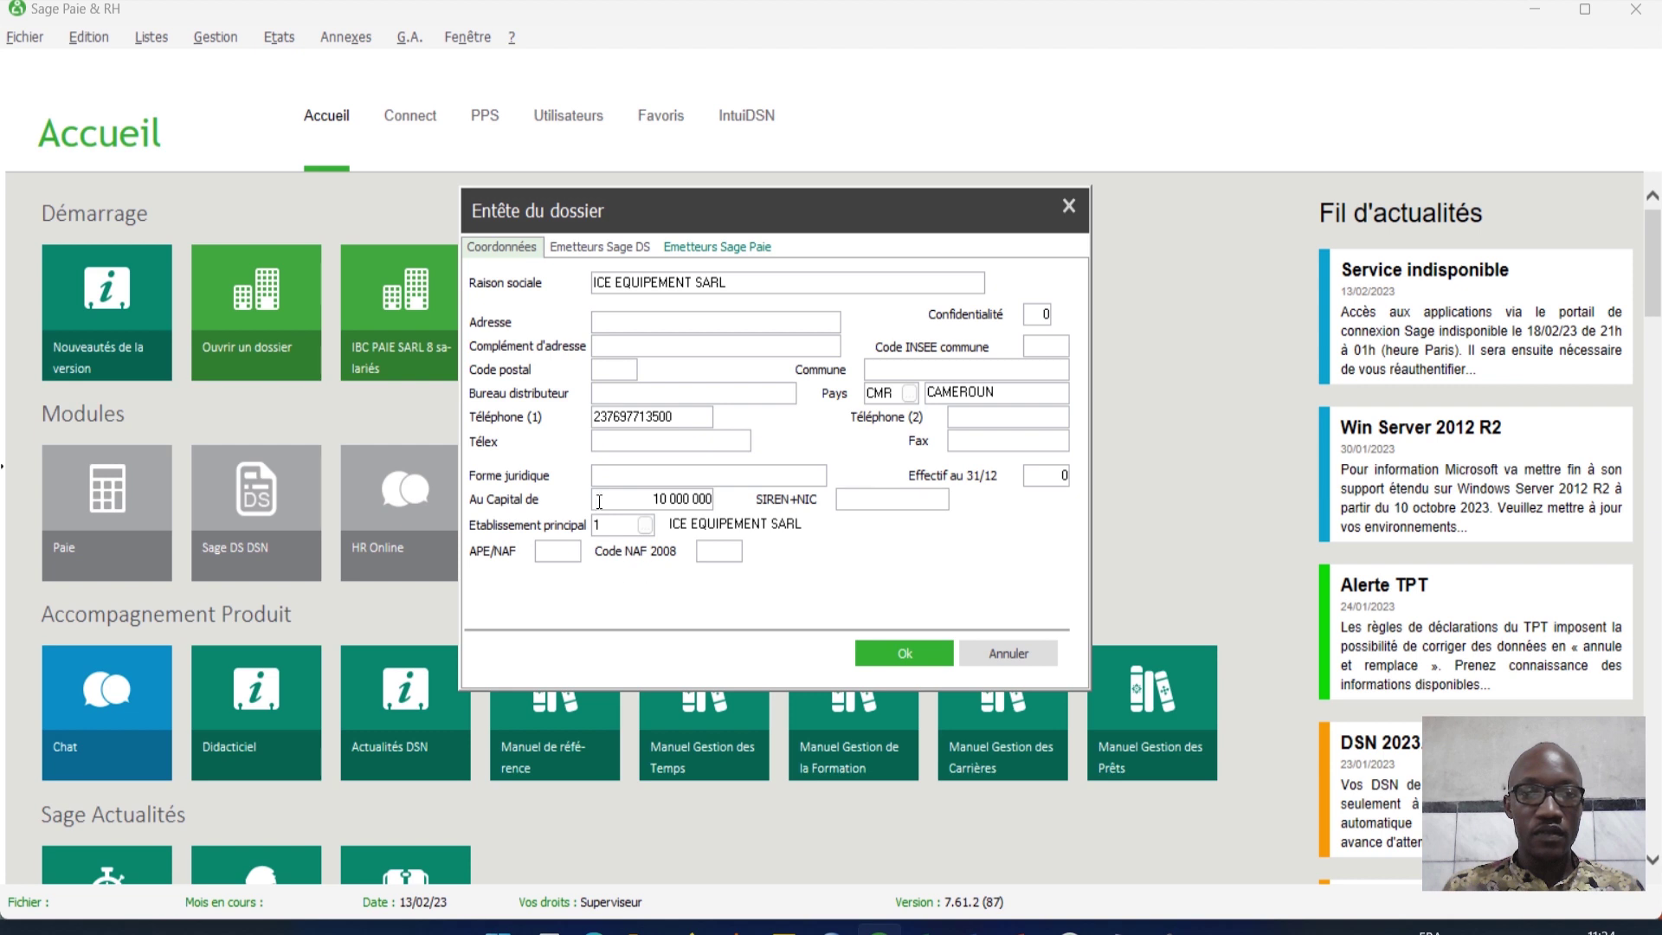
pyautogui.click(645, 477)
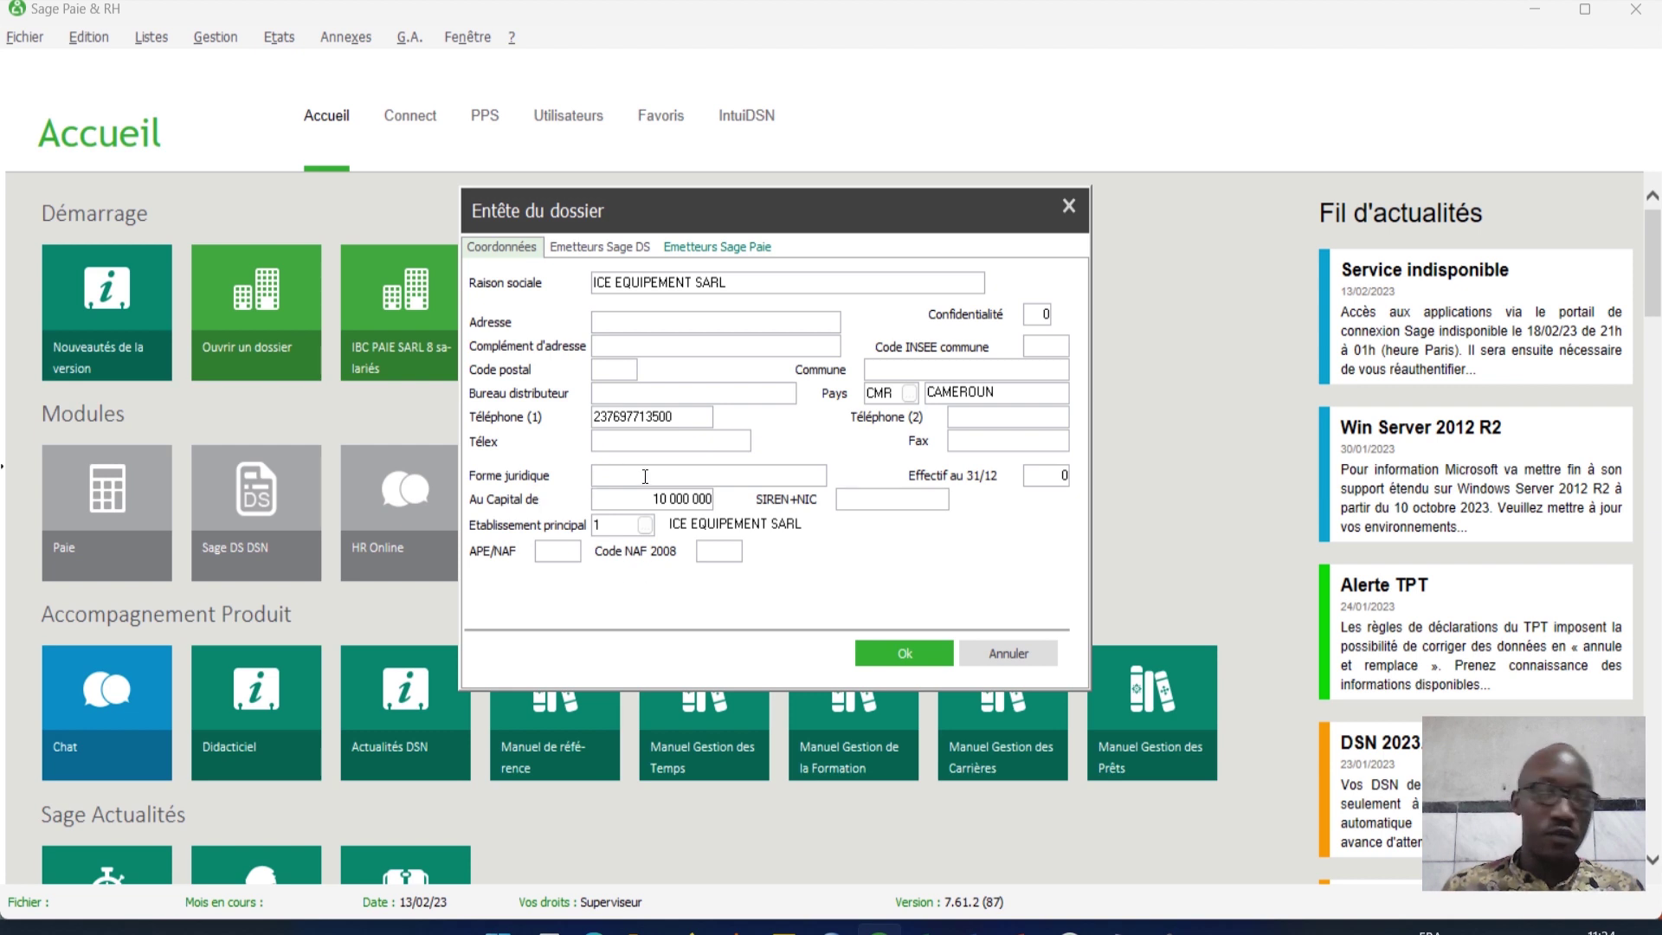
pyautogui.write('SARL')
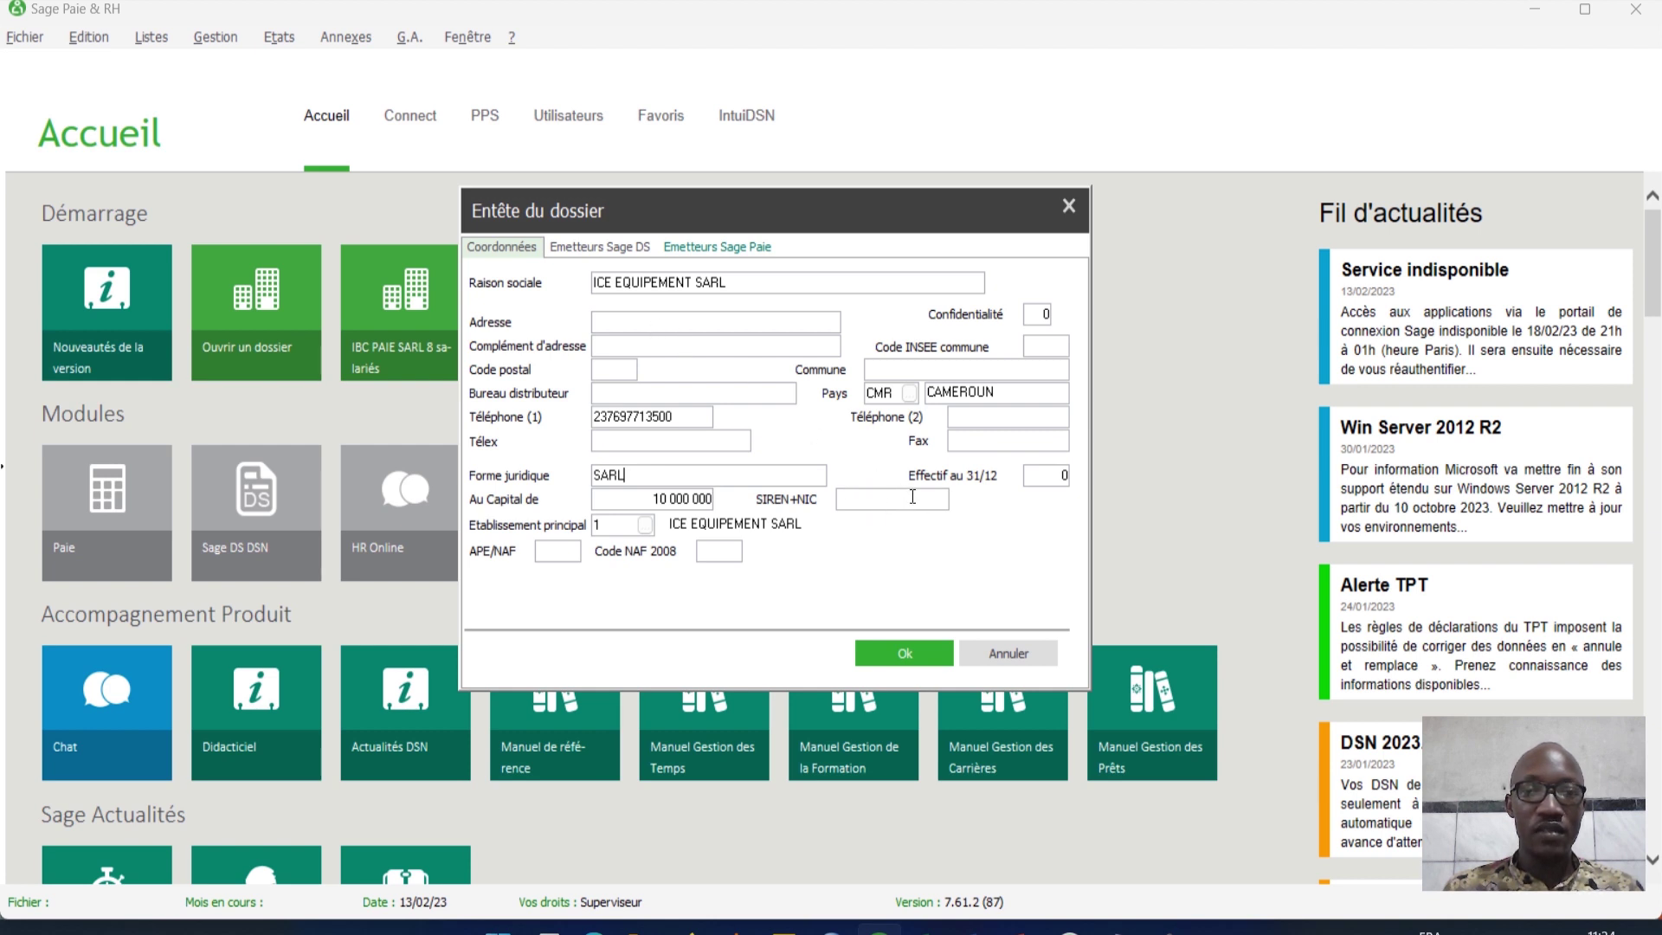
# Step: Display the internal issuer contacts under Emetteurs Sage DS in the dossier header
pyautogui.click(603, 247)
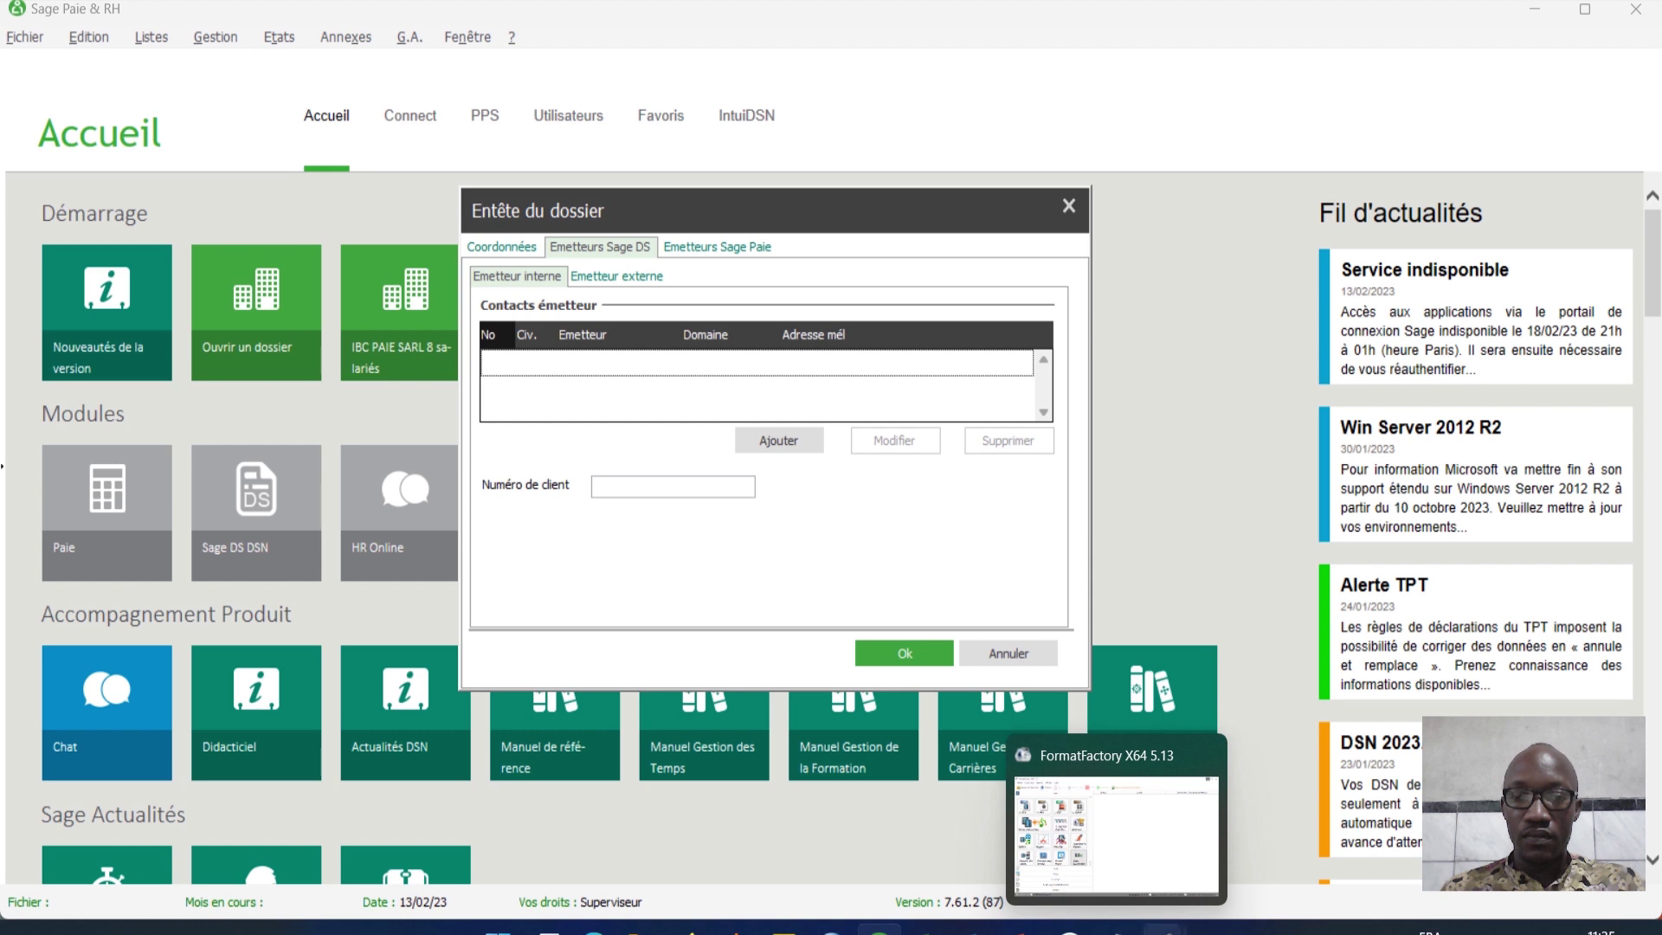
pyautogui.moveTo(1119, 928)
pyautogui.click(1058, 885)
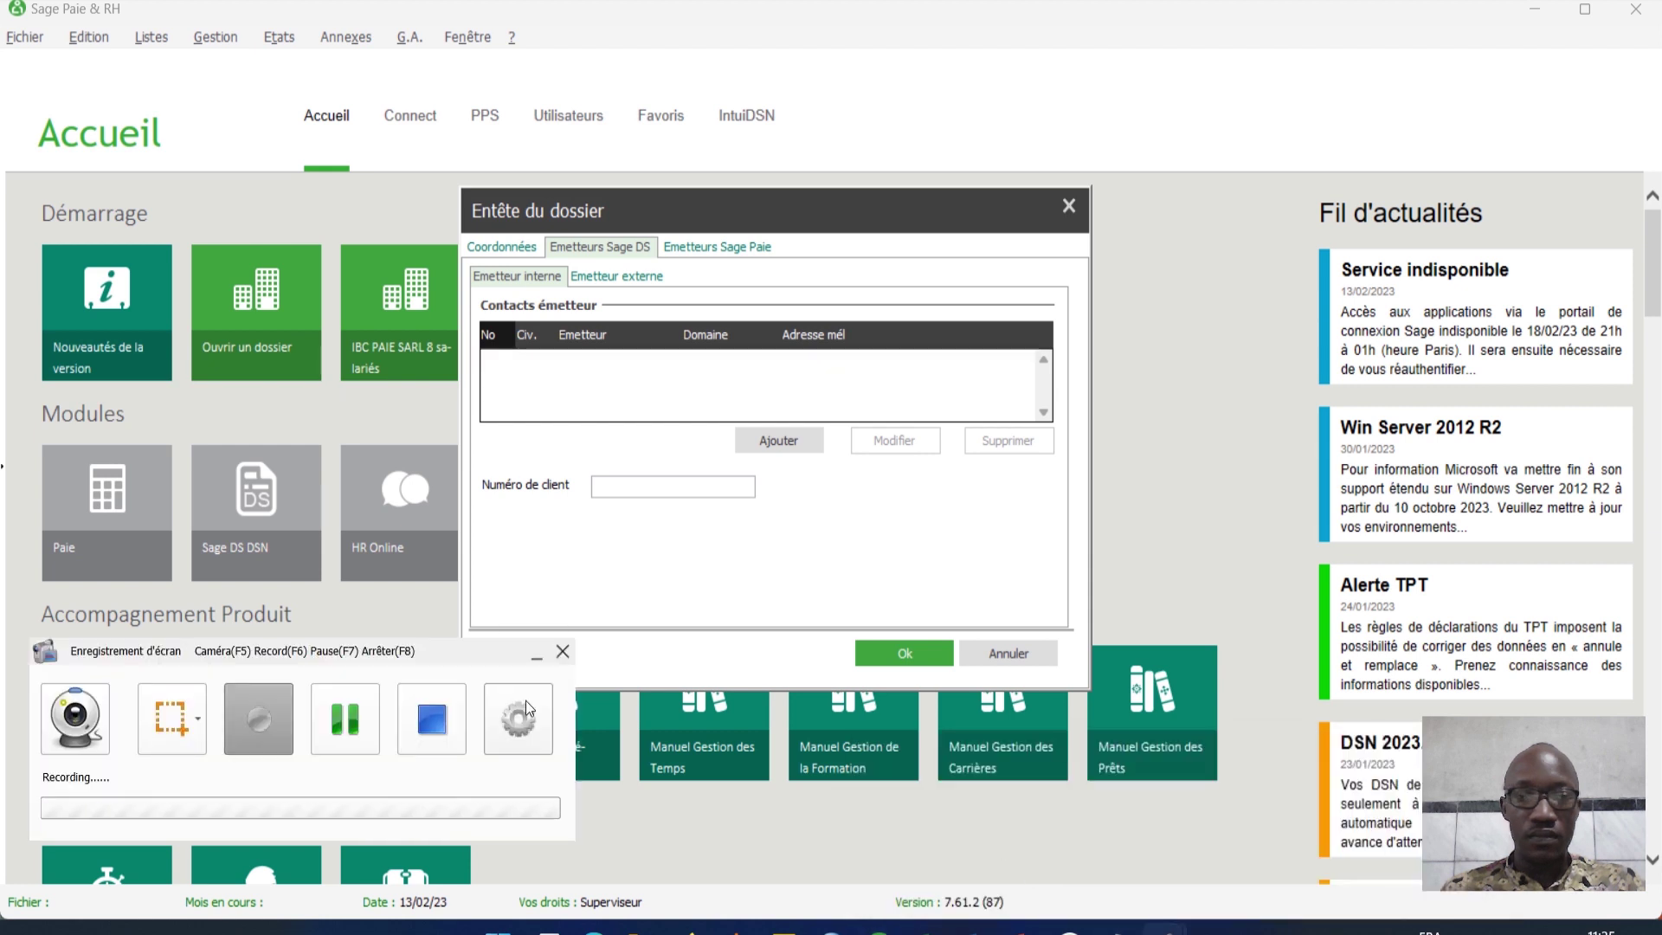
# Step: Review the external issuer and Emetteurs Sage Paie details without filling them in, and validate the dossier header
pyautogui.click(359, 717)
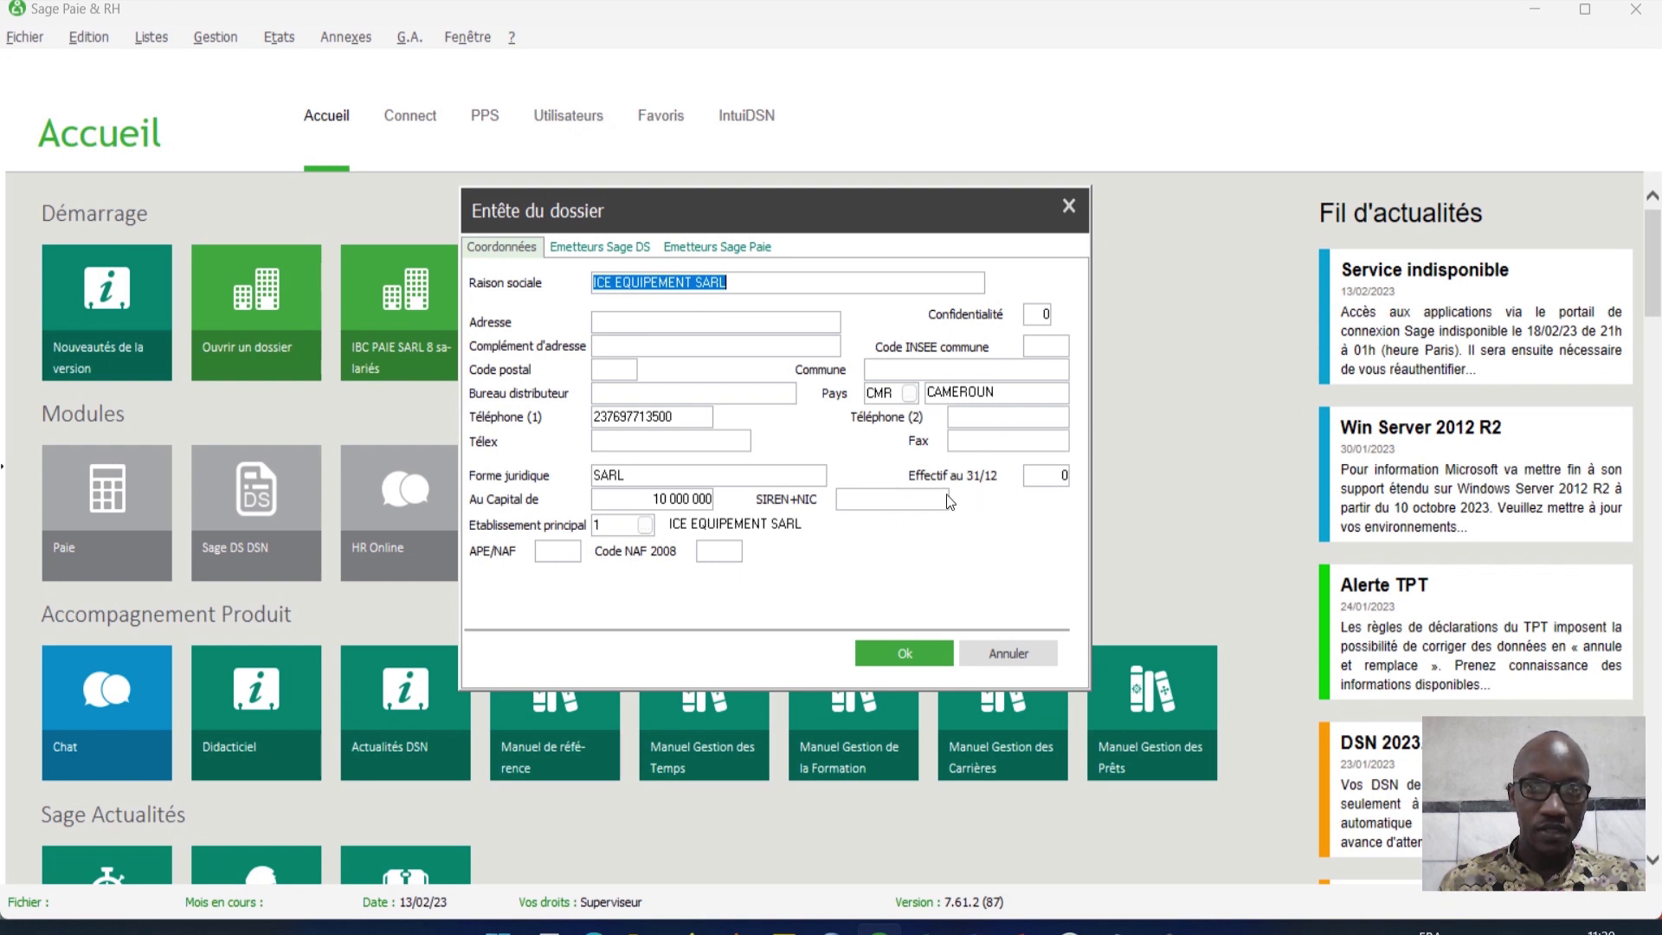
pyautogui.click(597, 249)
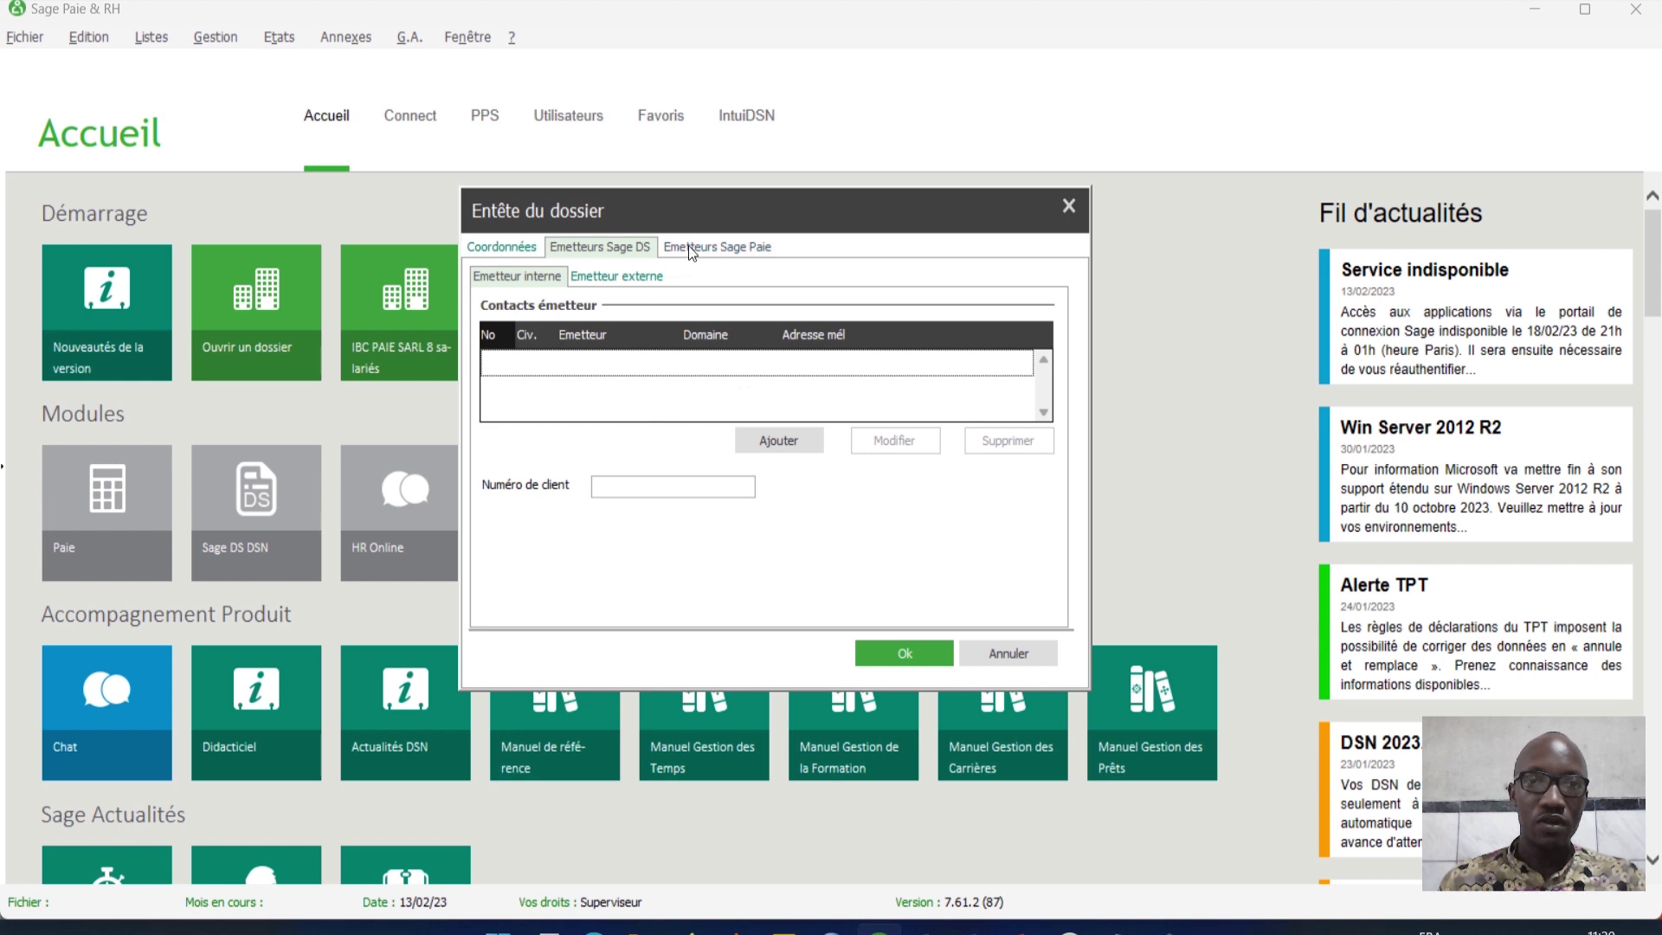
pyautogui.click(636, 277)
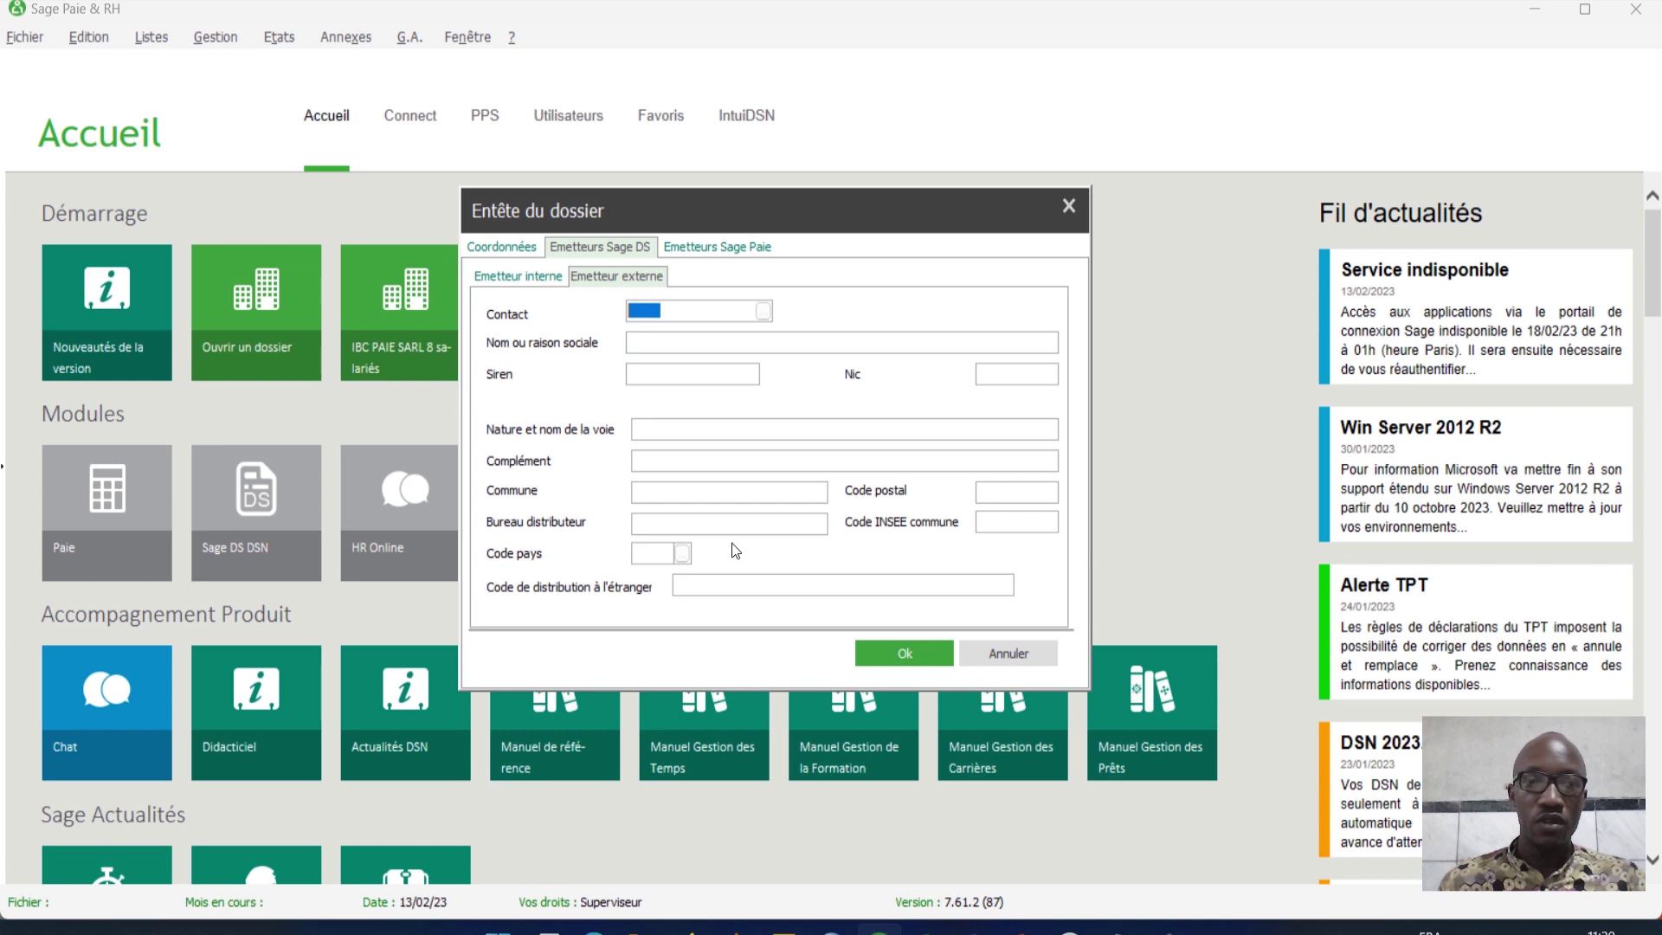
pyautogui.click(701, 248)
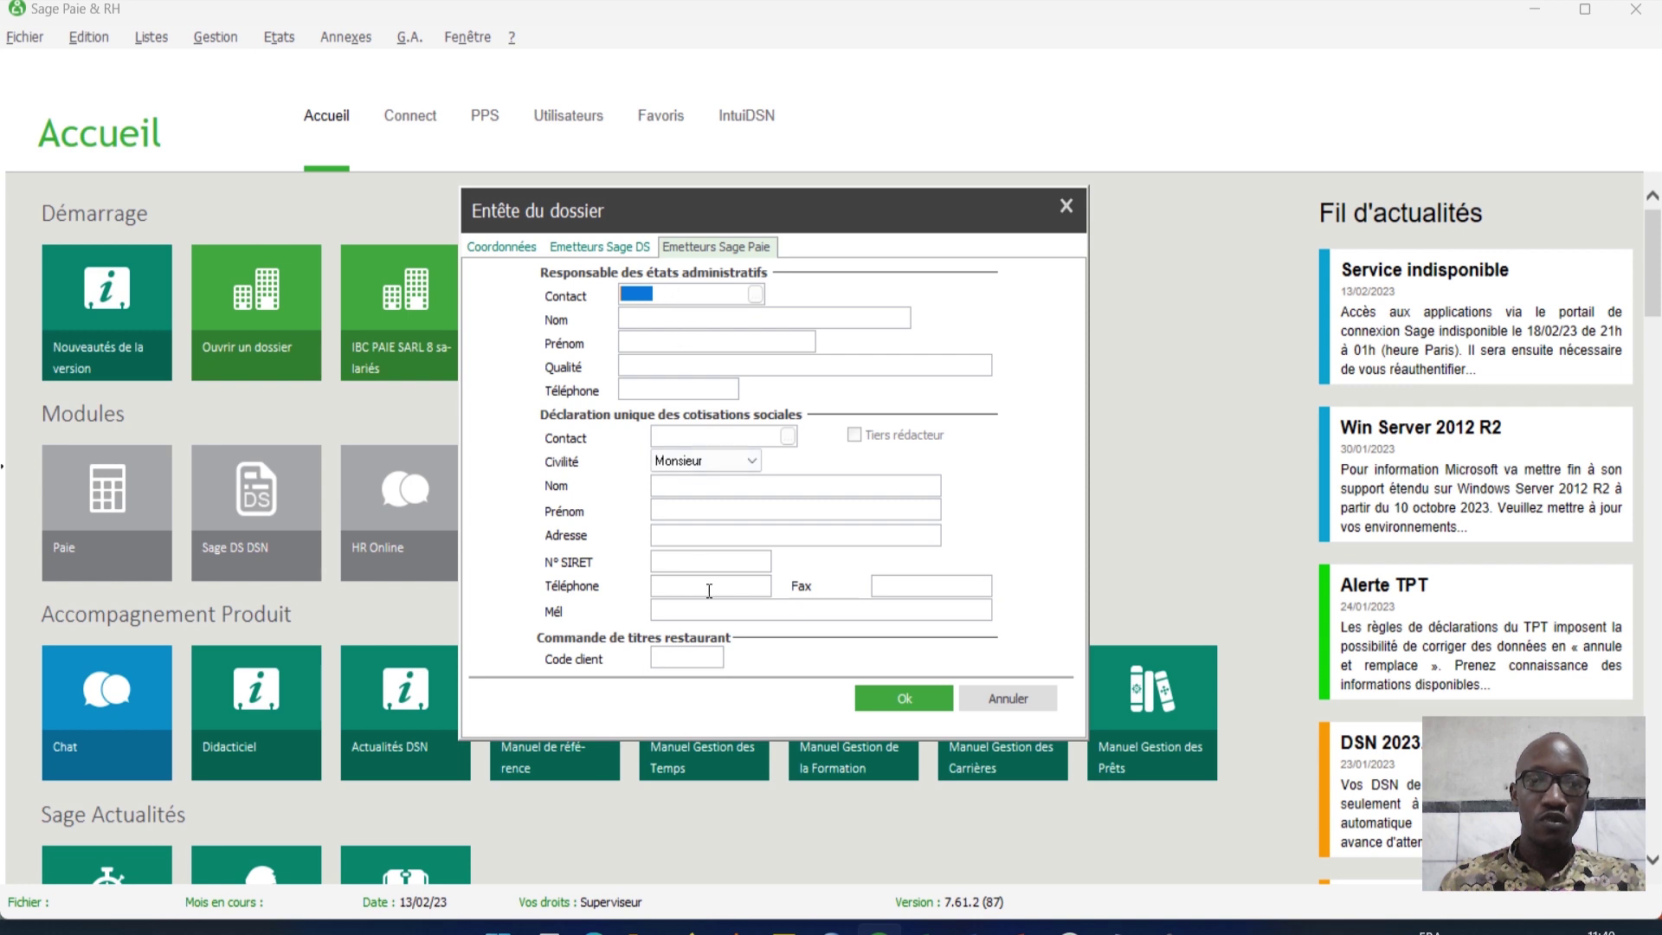
pyautogui.click(506, 251)
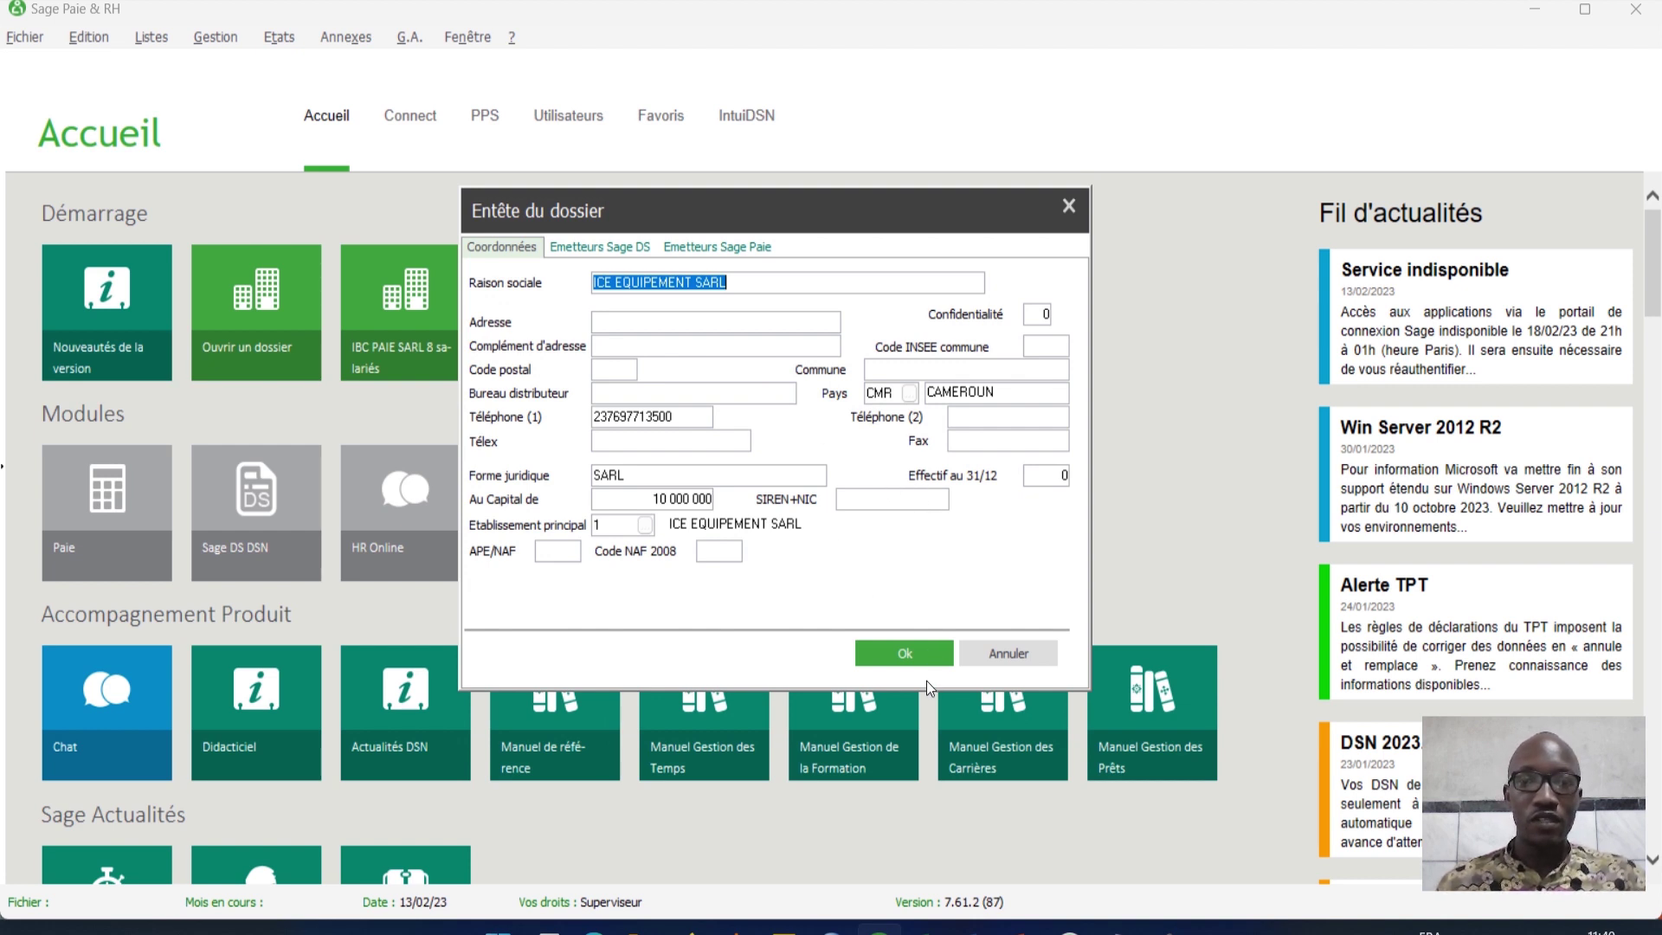
pyautogui.click(911, 648)
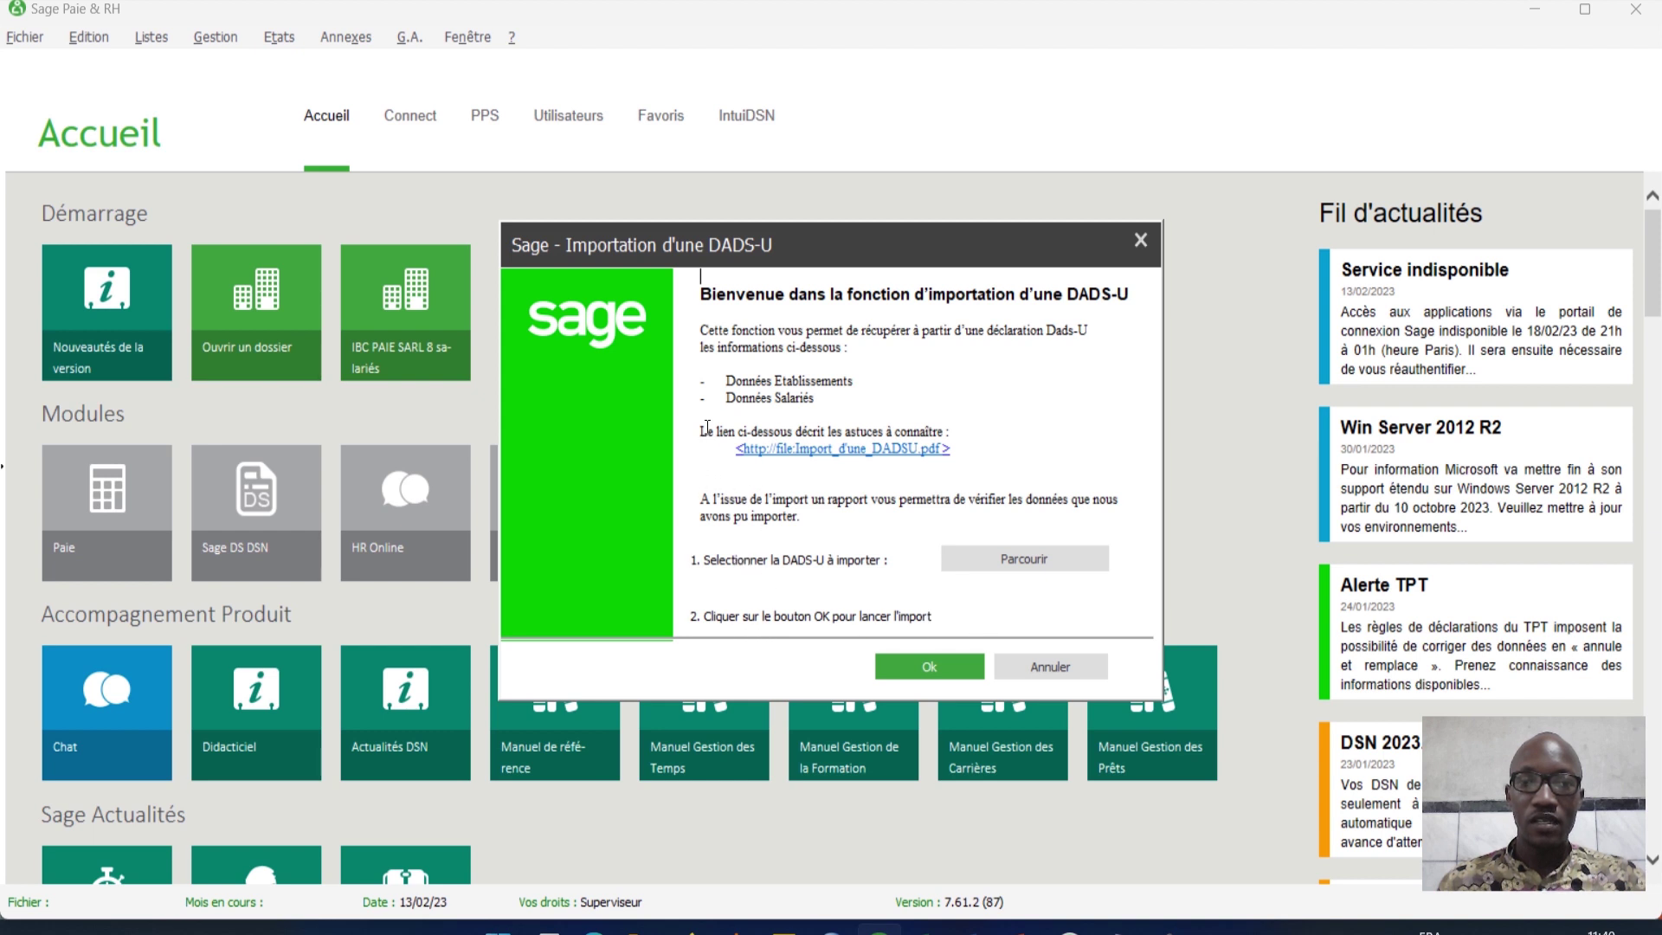
# Step: Confirm the DADS-U import screen without choosing a file, and keep the jours ouvrés methods for Maladie, Maternité and AT in the bulletin assistant
pyautogui.click(922, 667)
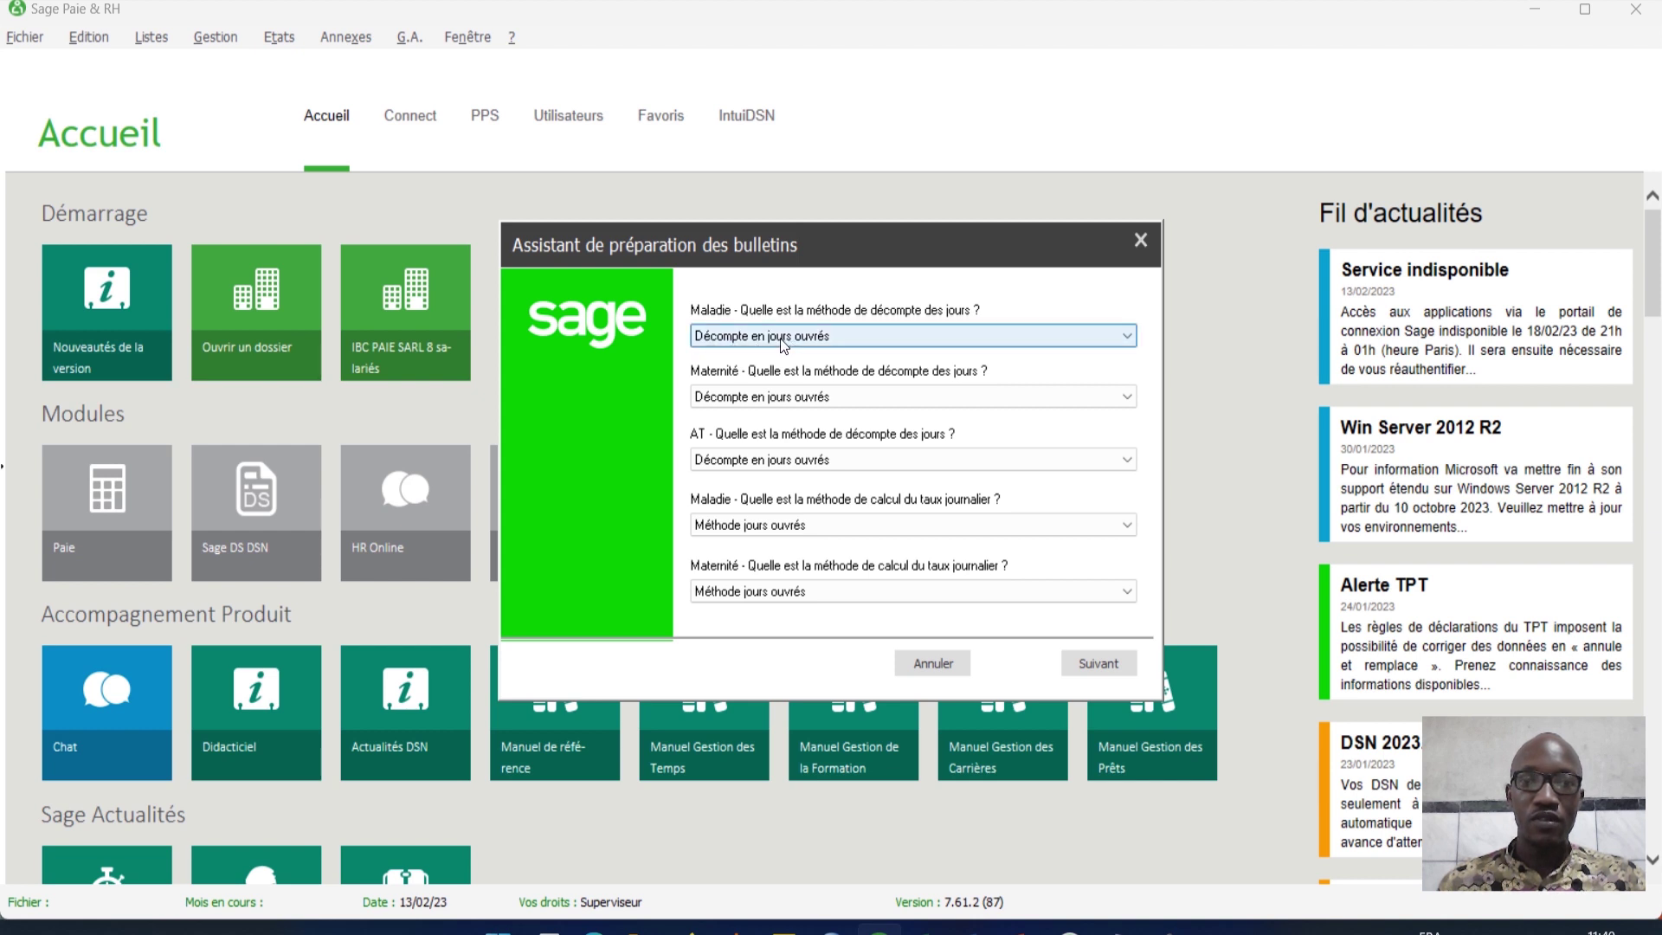
pyautogui.click(1127, 338)
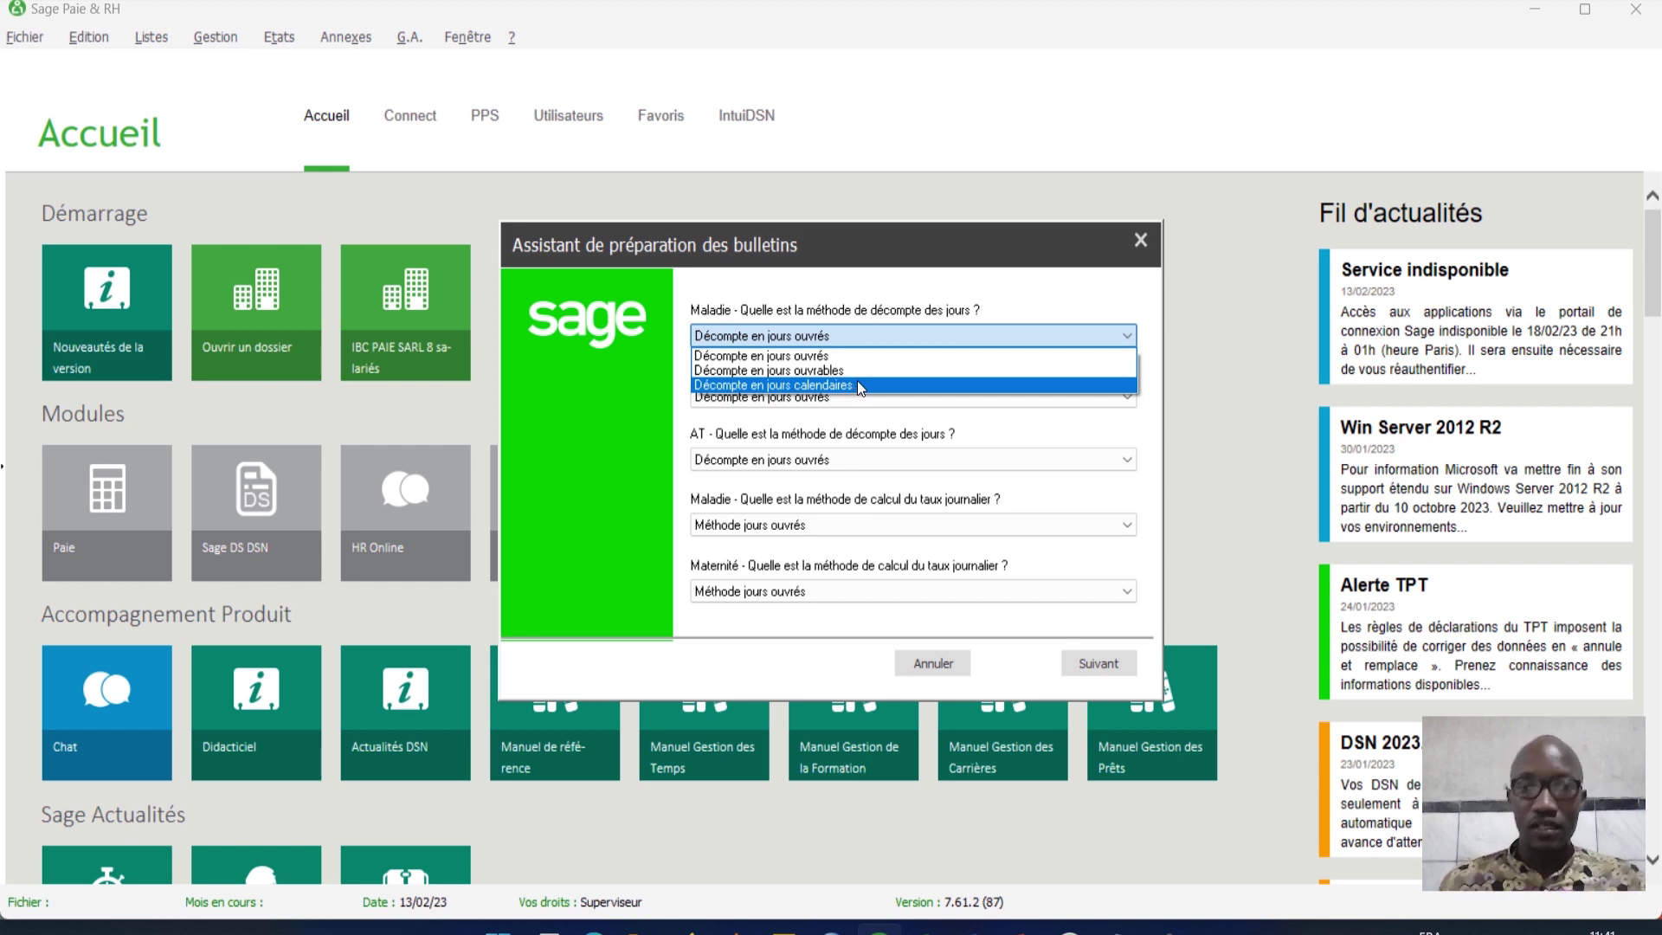
pyautogui.click(854, 335)
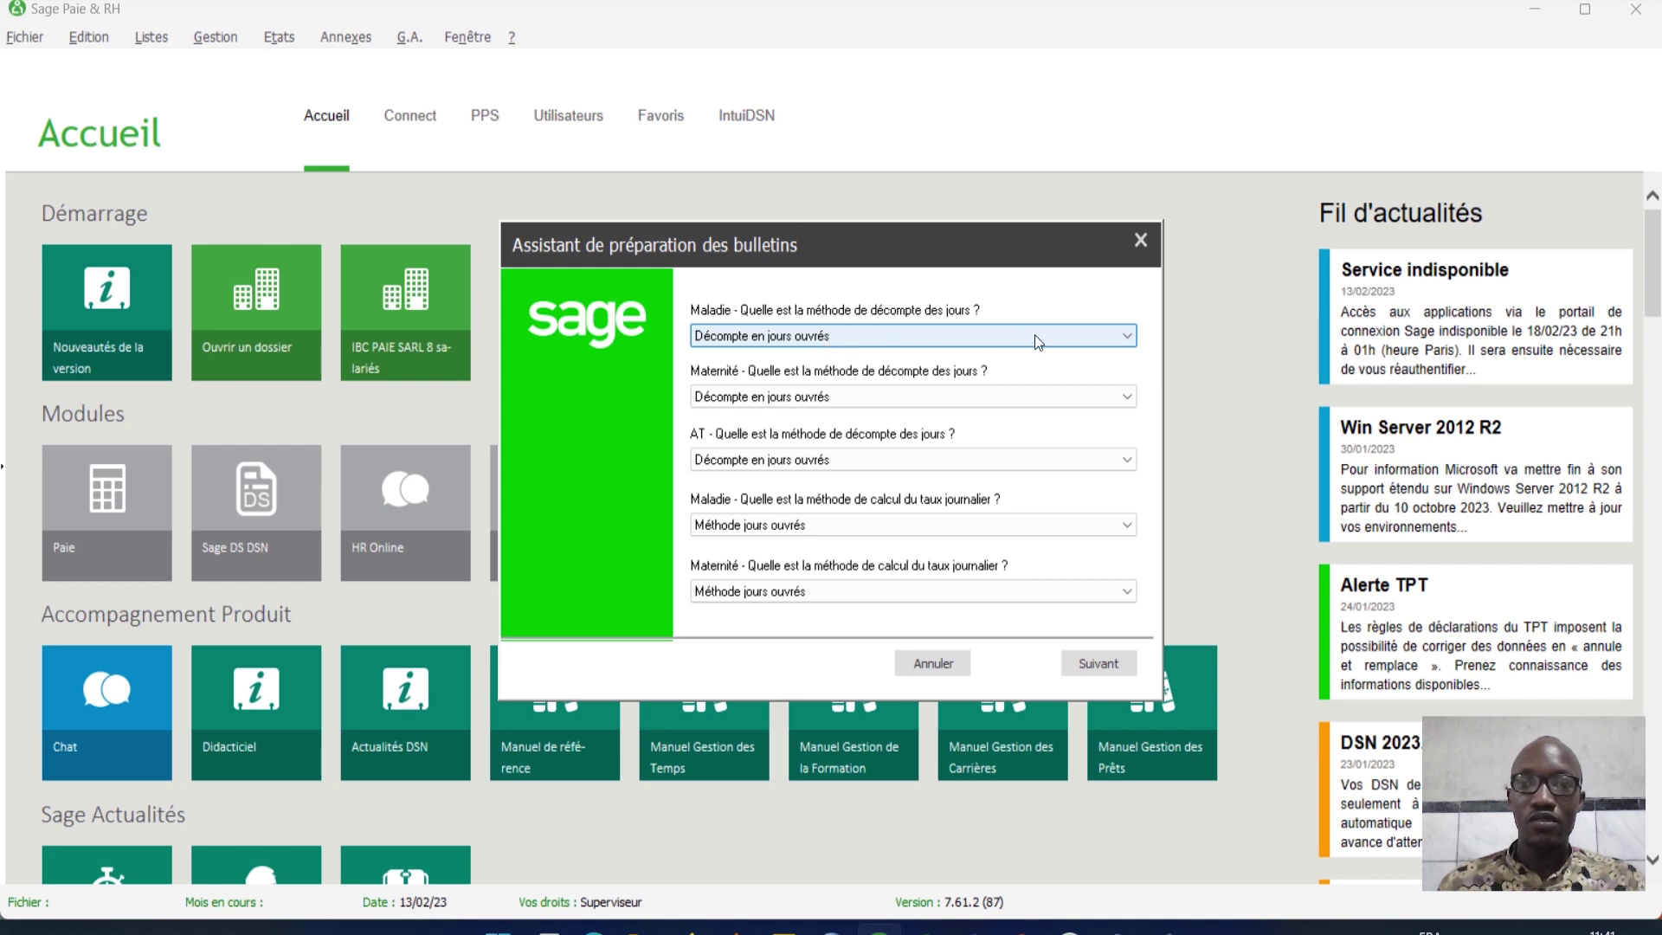
pyautogui.click(831, 335)
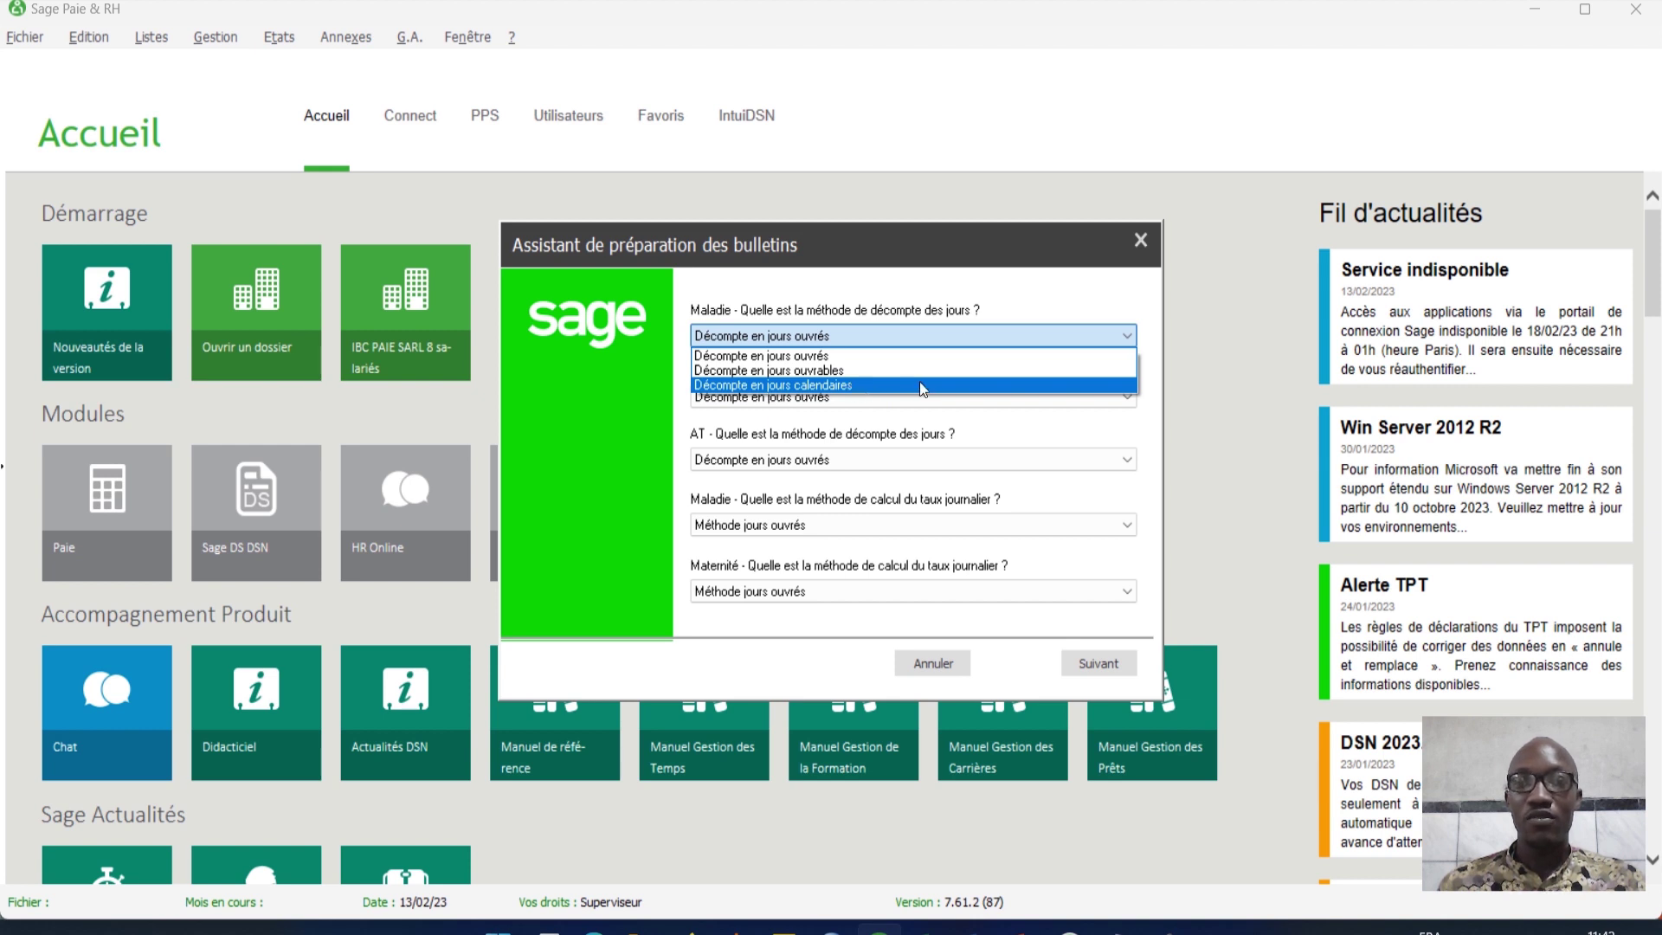
pyautogui.click(1126, 356)
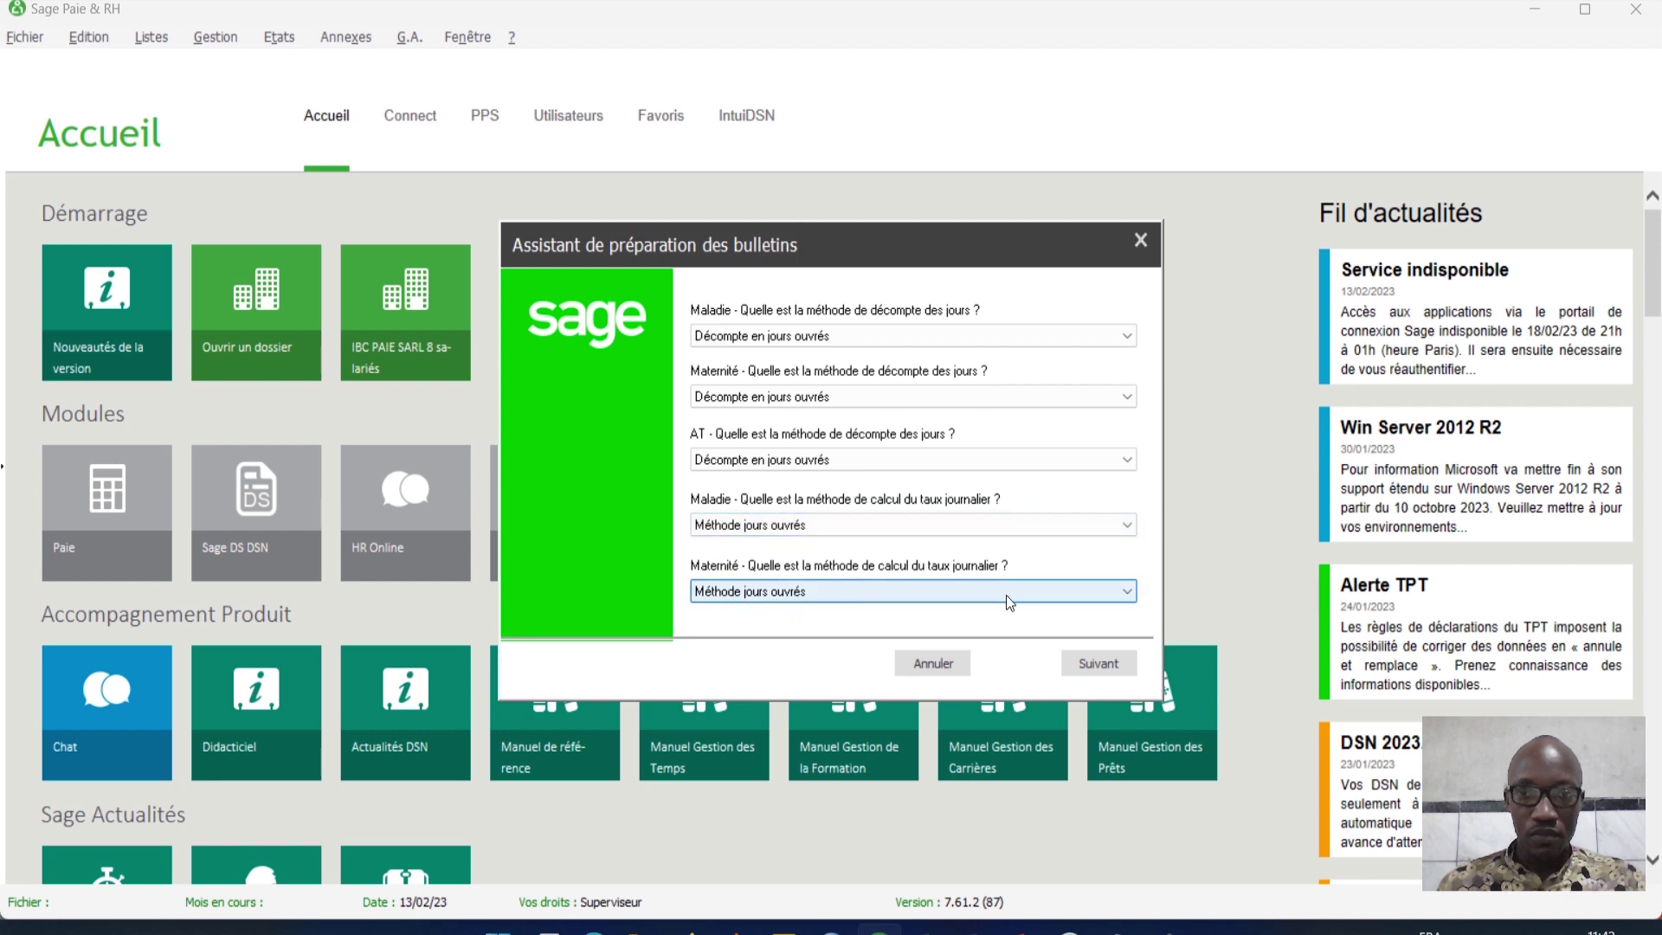
pyautogui.click(1105, 664)
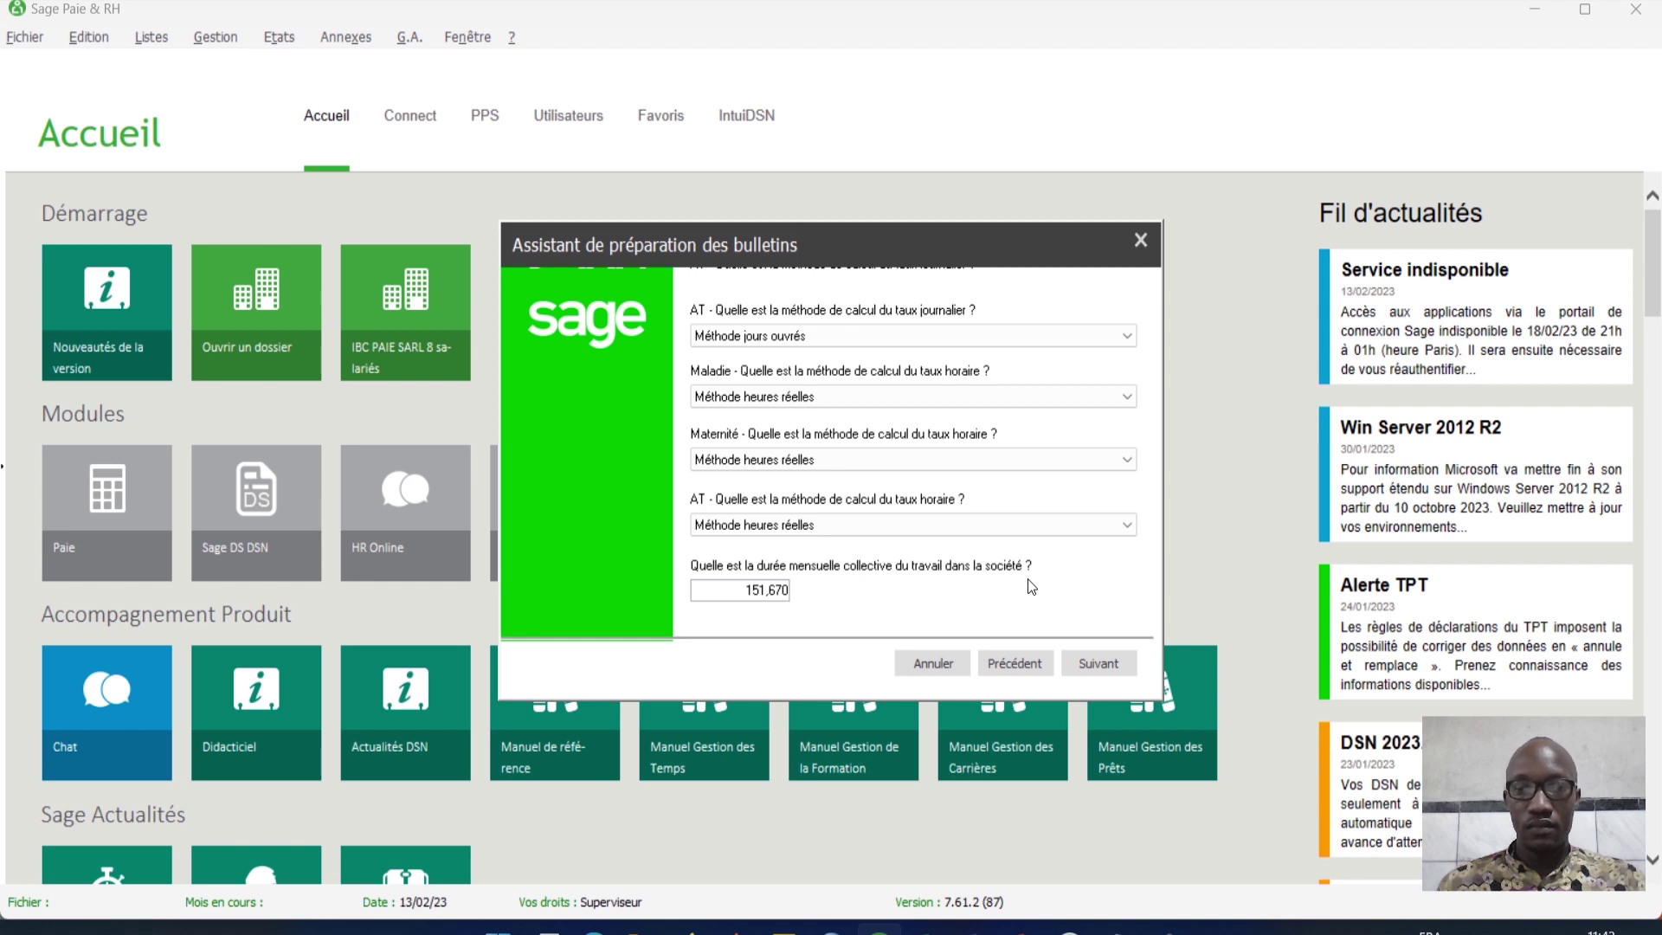
# Step: Set the company's collective monthly working duration to 173,33 in the bulletin preparation assistant and proceed to the leave parameters
pyautogui.doubleClick(743, 590)
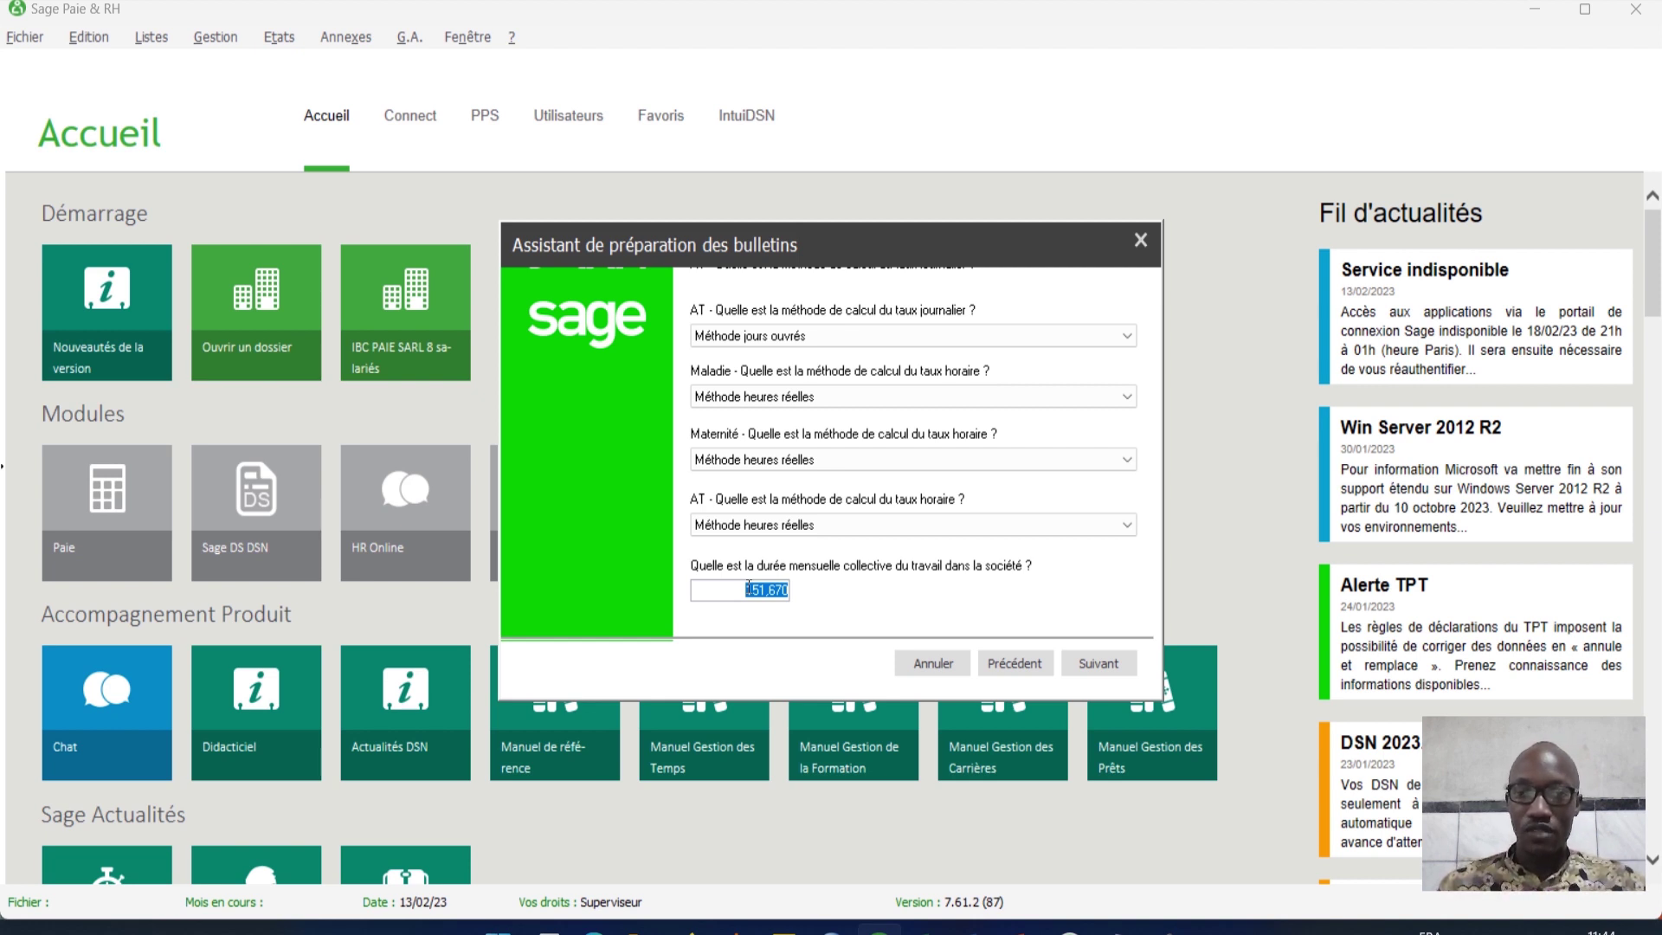
pyautogui.write('17')
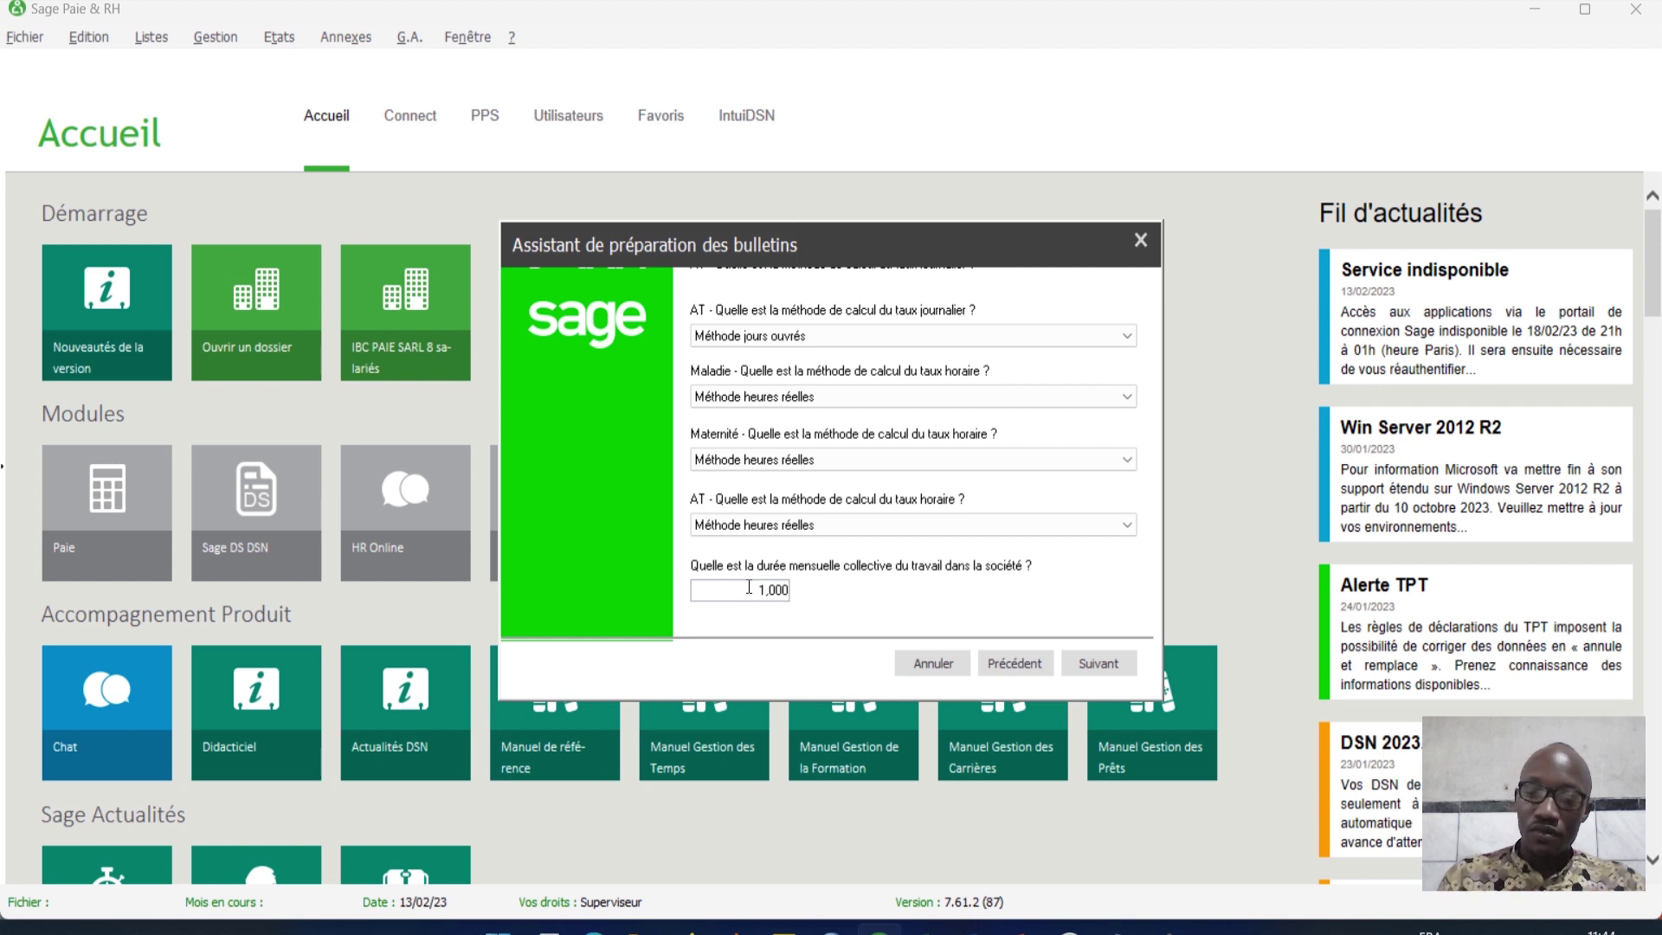
pyautogui.write('3,')
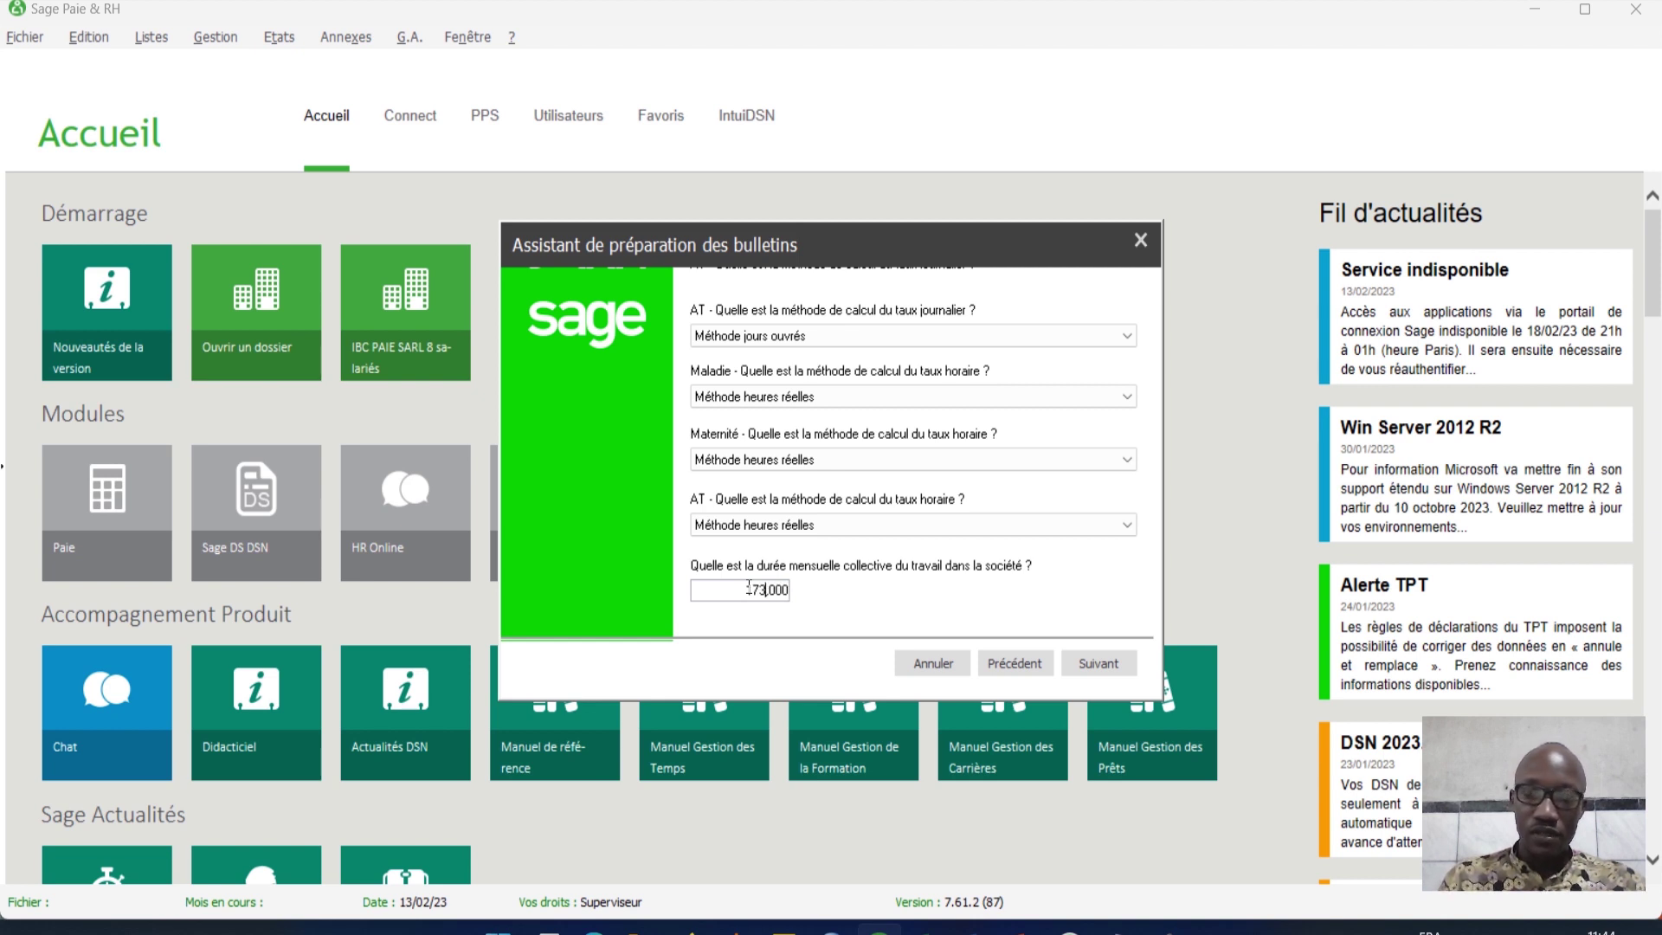
pyautogui.write('33')
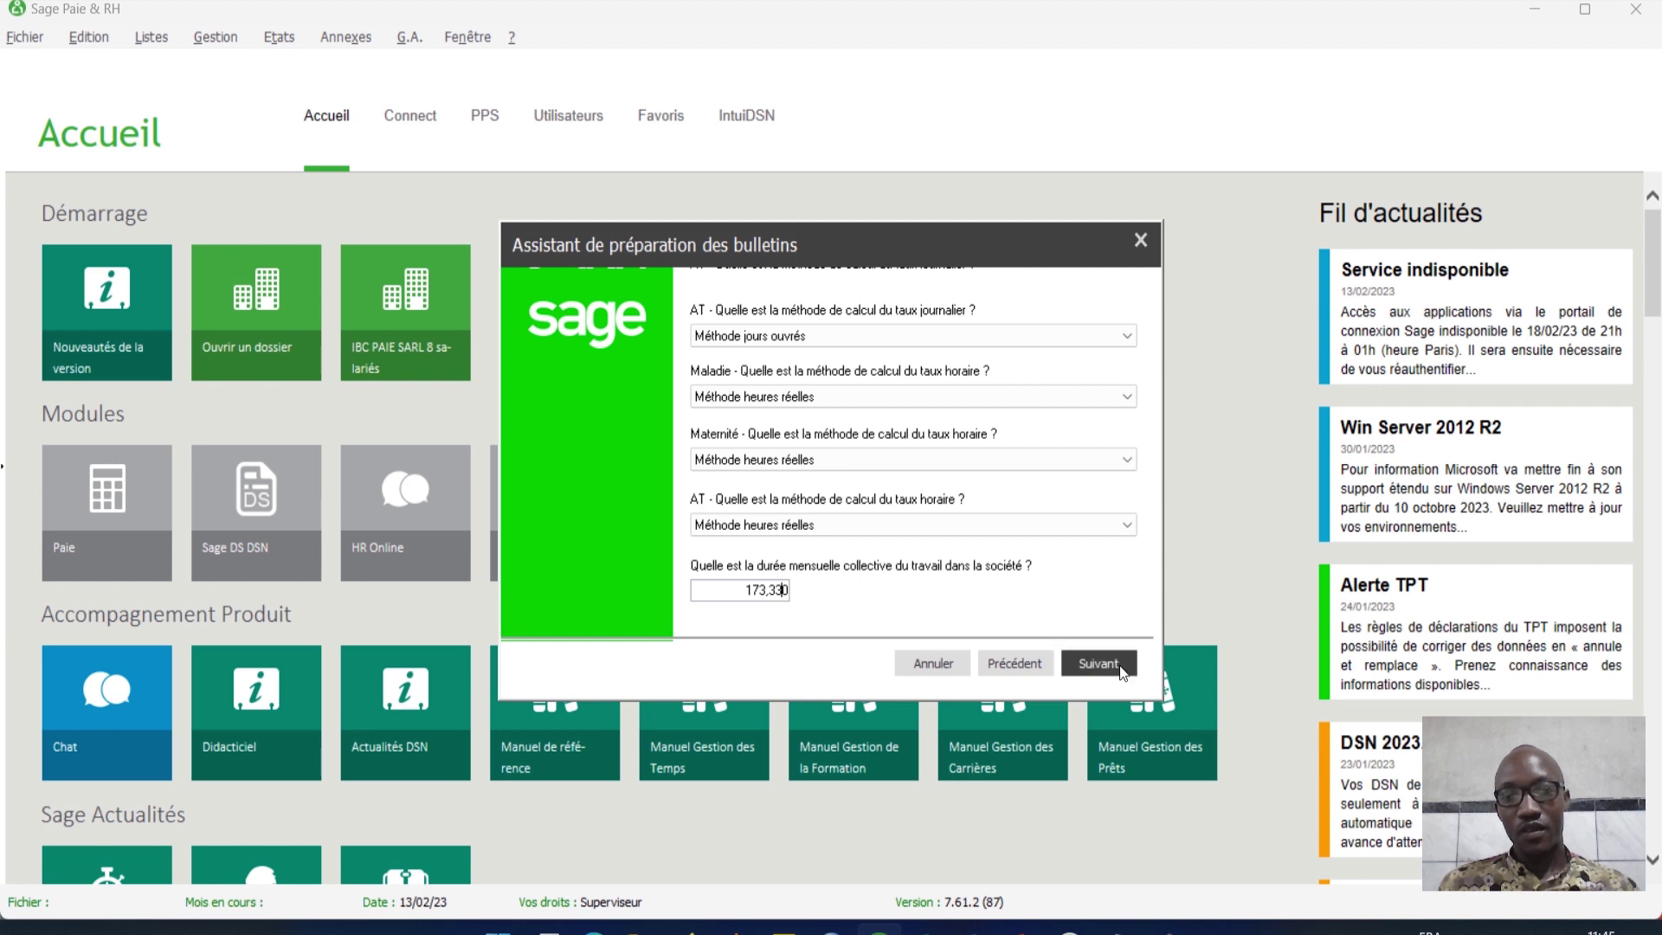
pyautogui.click(1098, 663)
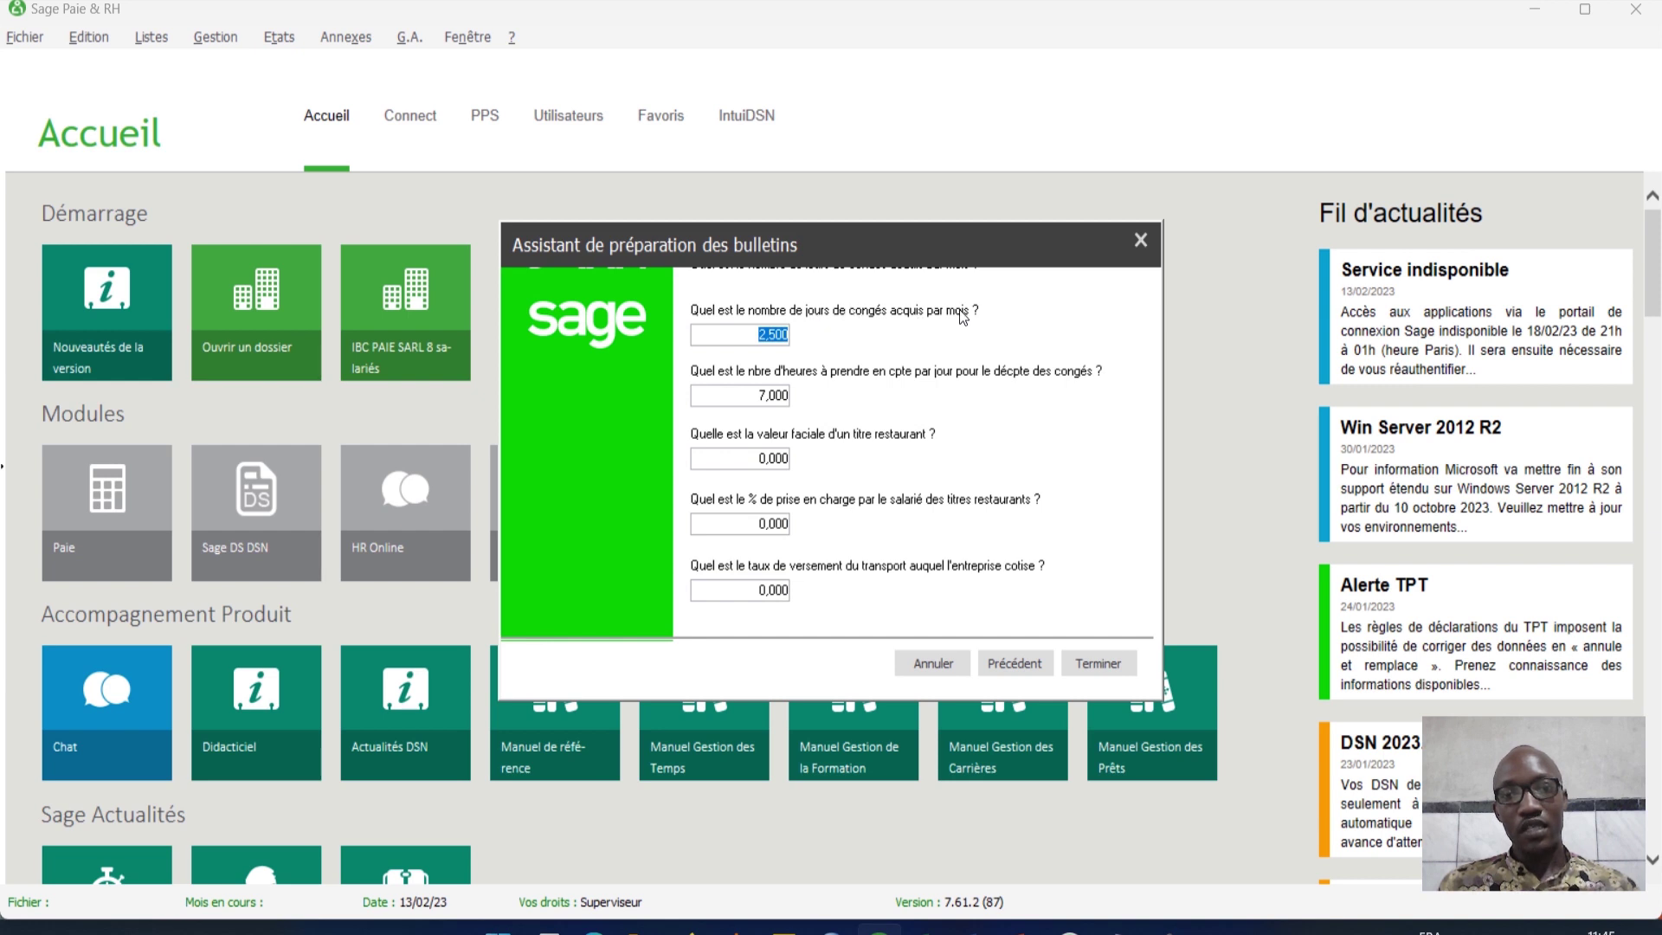
# Step: Set the number of leave days acquired per month to 1,5 in the bulletin preparation assistant
pyautogui.click(765, 337)
pyautogui.press('BackSpace')
pyautogui.write('0')
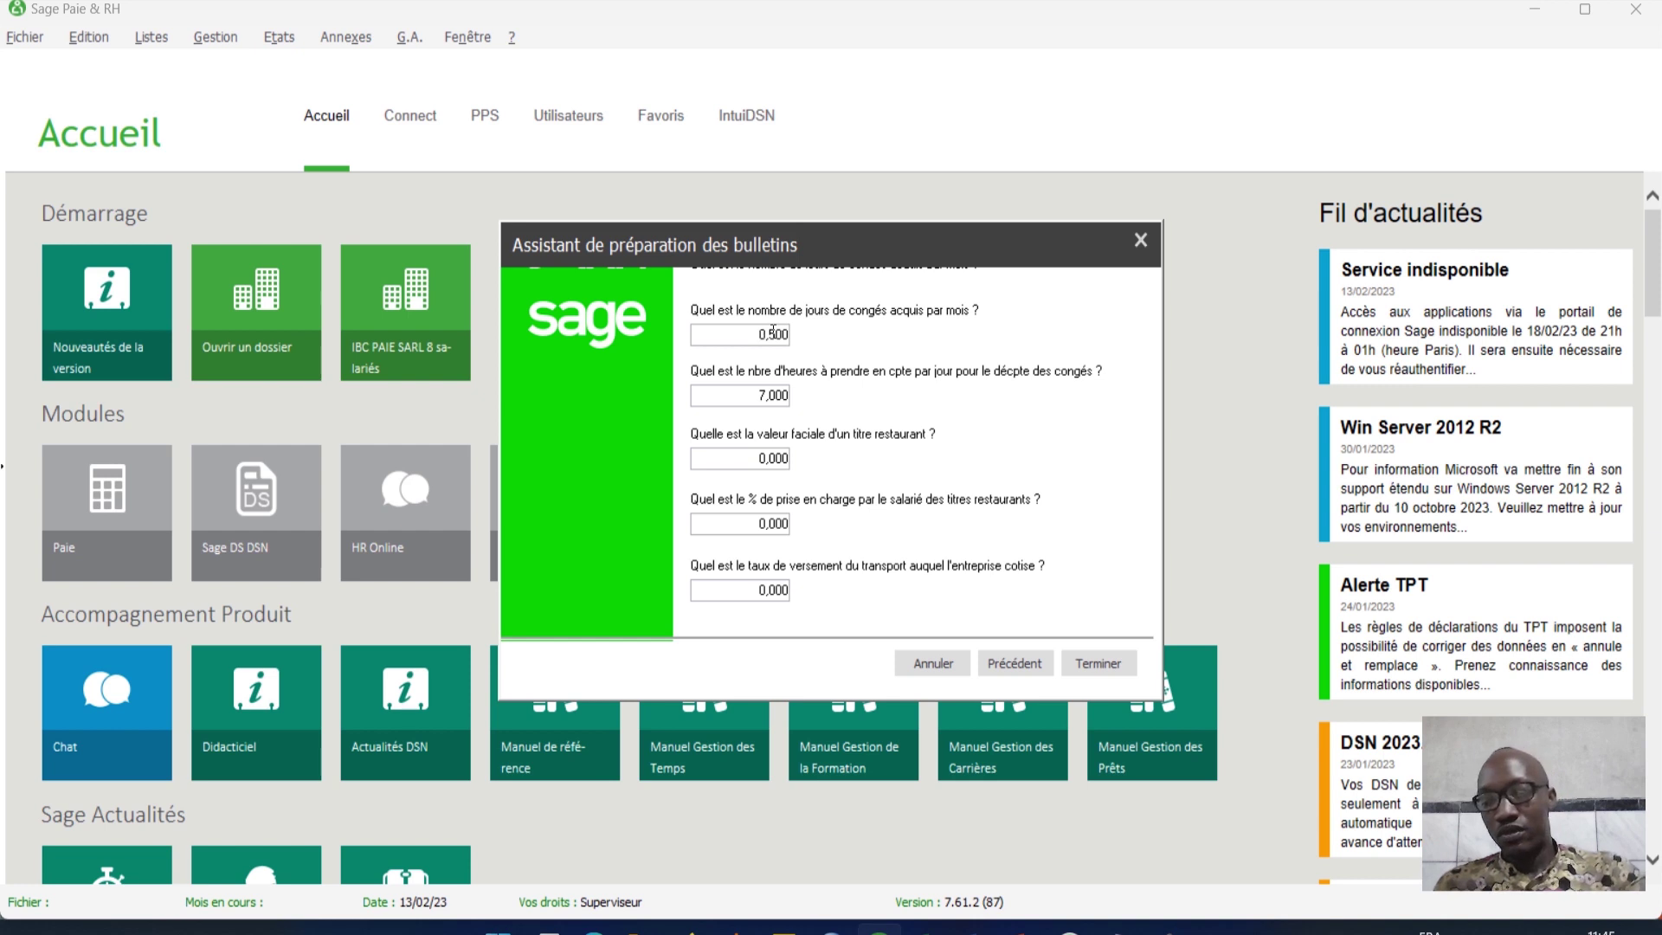
pyautogui.press('Delete')
pyautogui.write('1')
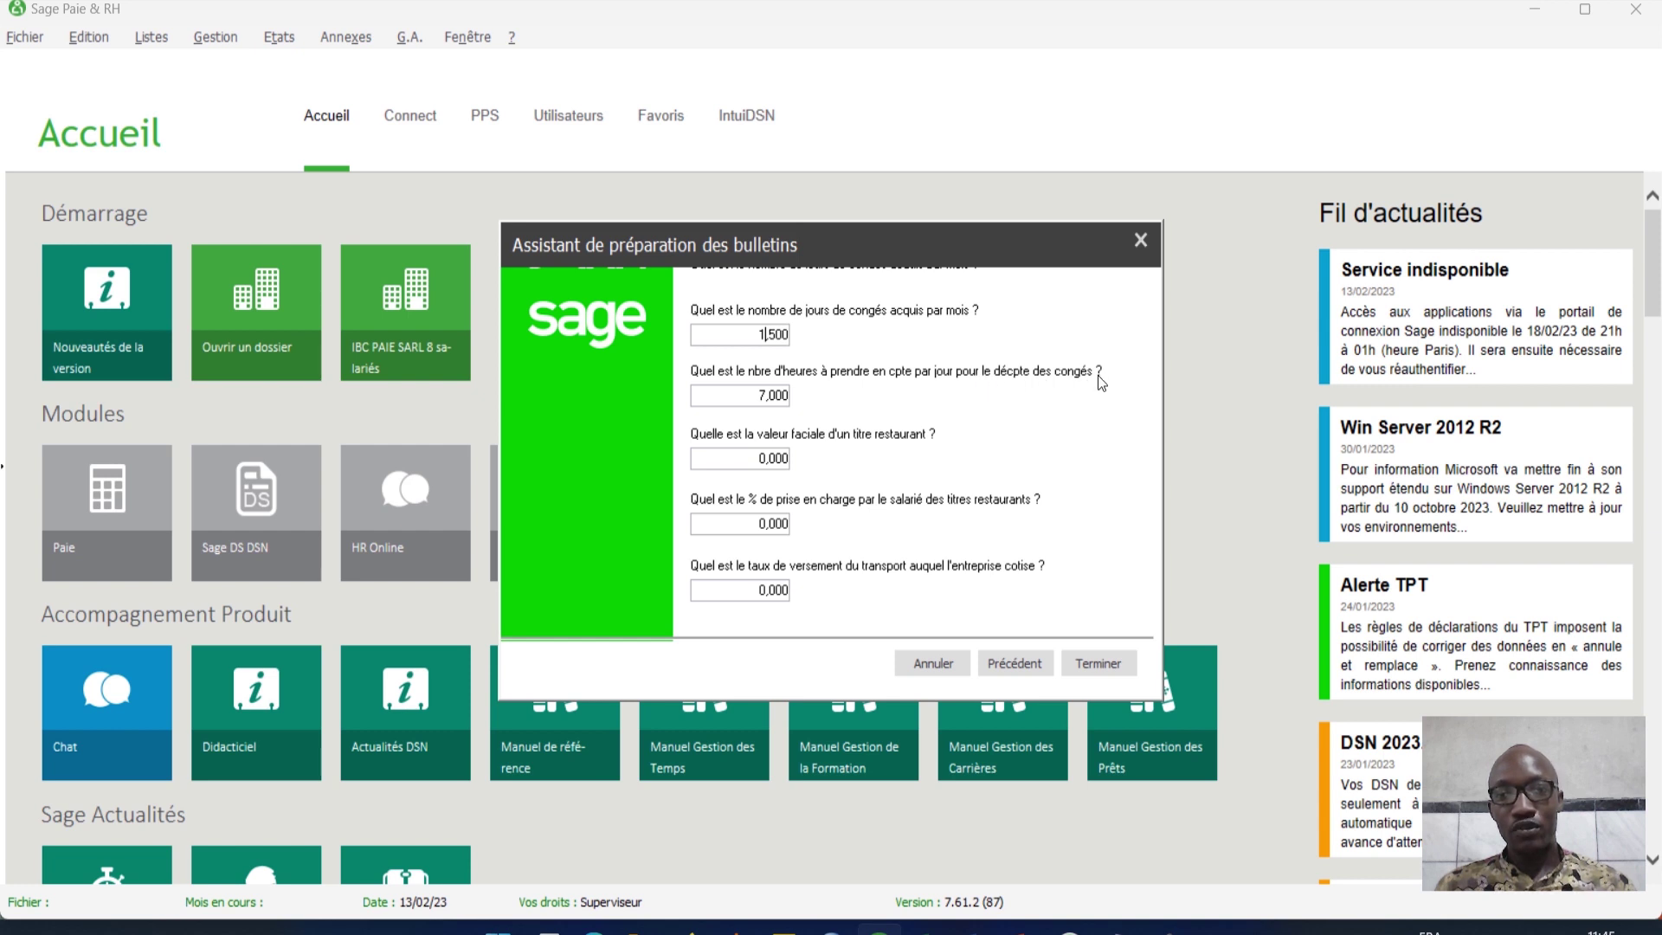
# Step: Set the hours counted per day for leave deduction to 8, and finish the bulletin preparation assistant
pyautogui.click(769, 399)
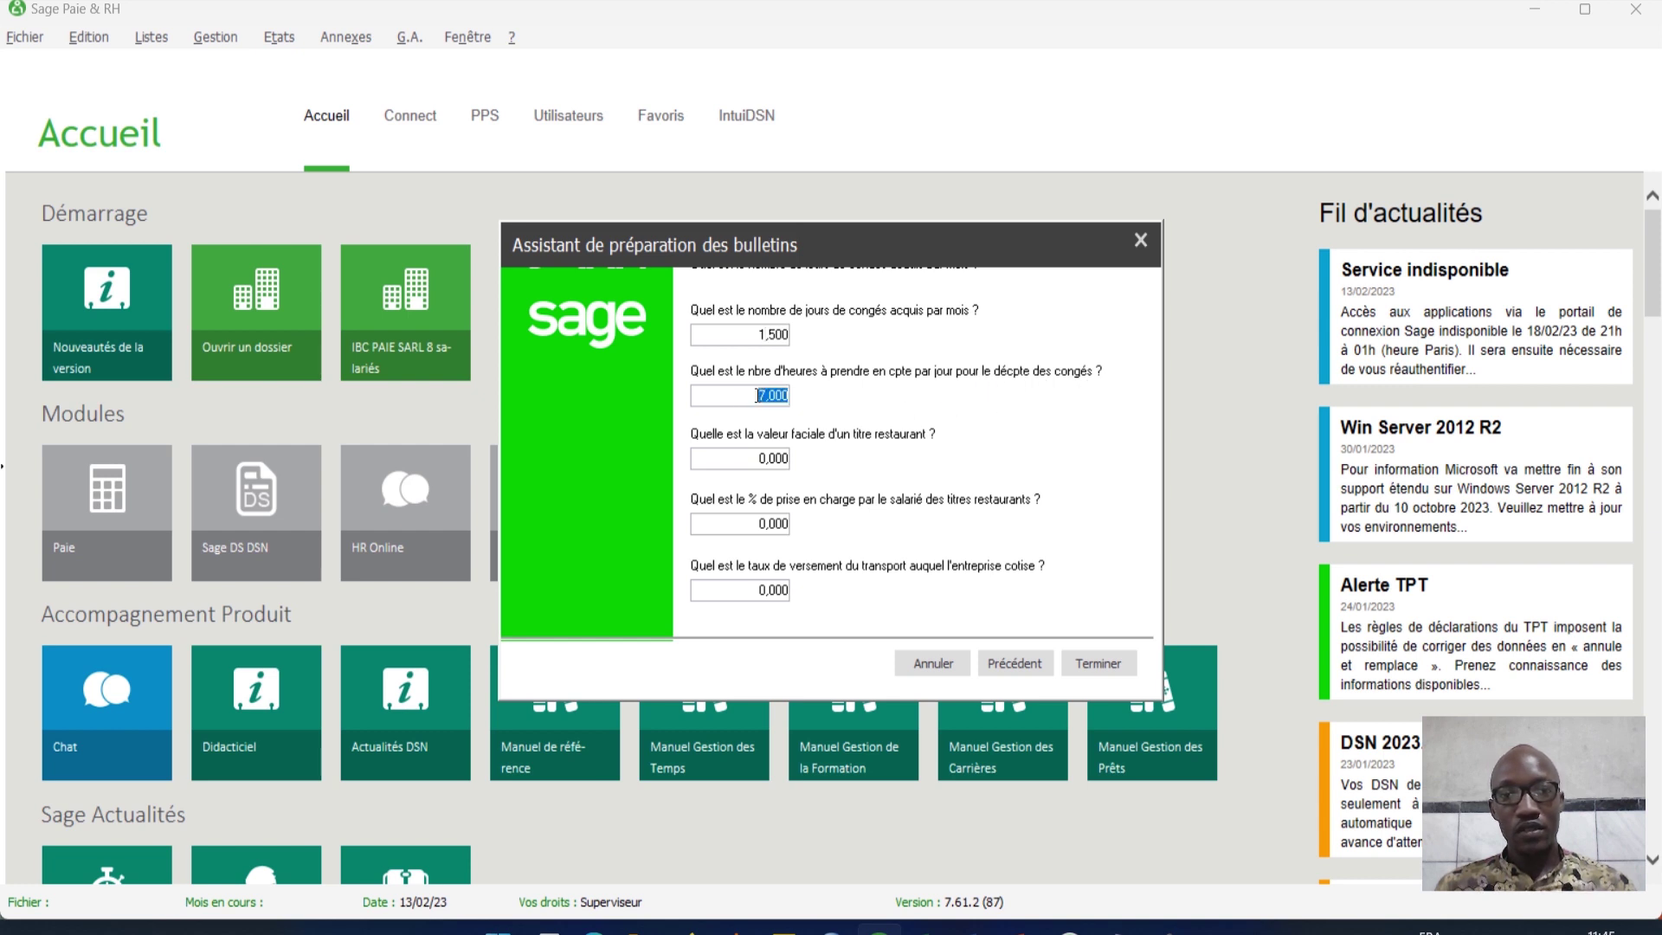
pyautogui.moveTo(765, 396); pyautogui.dragTo(756, 395)
pyautogui.write('8')
pyautogui.press('BackSpace')
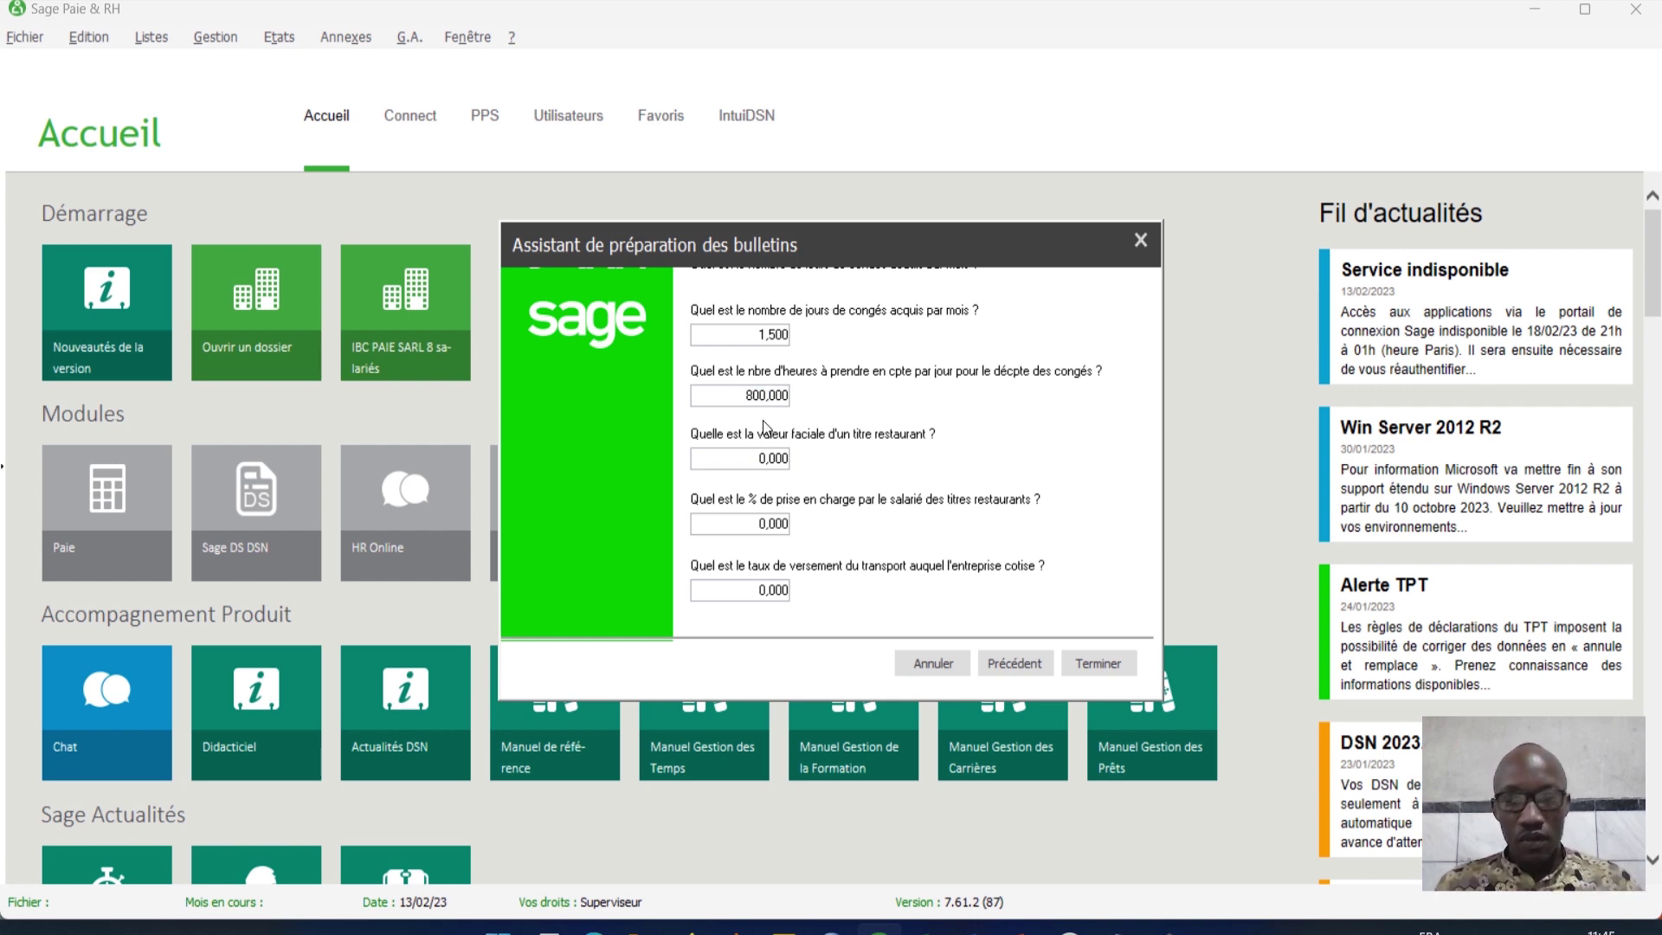
pyautogui.press('Delete')
pyautogui.press('Delete')
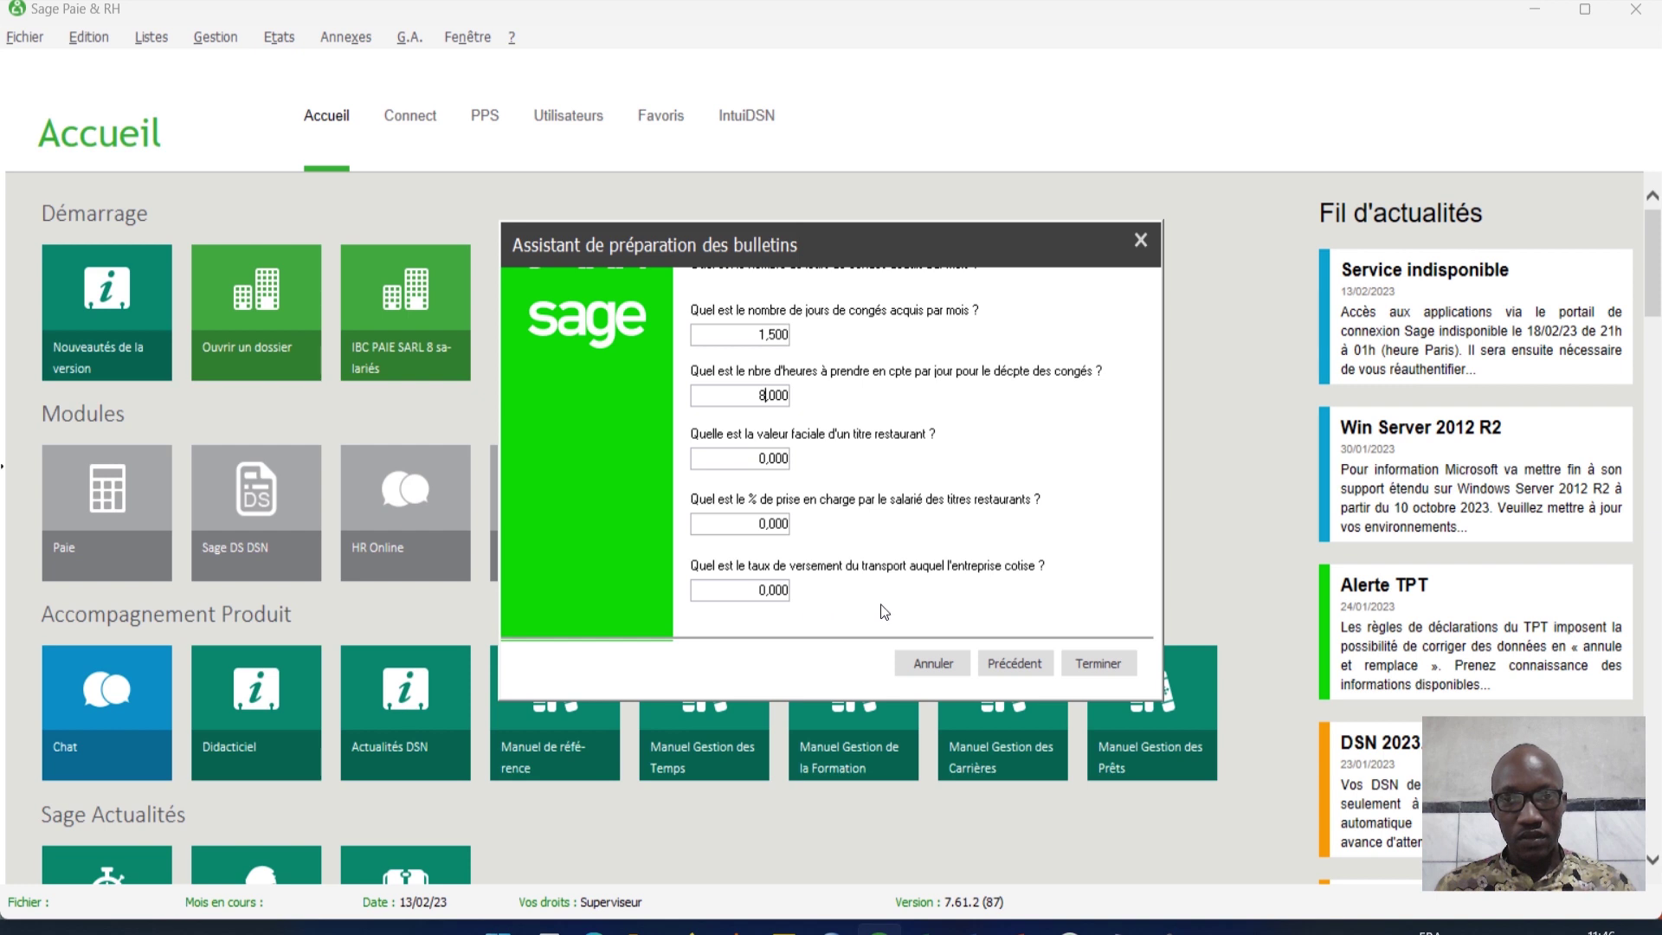
pyautogui.click(1110, 663)
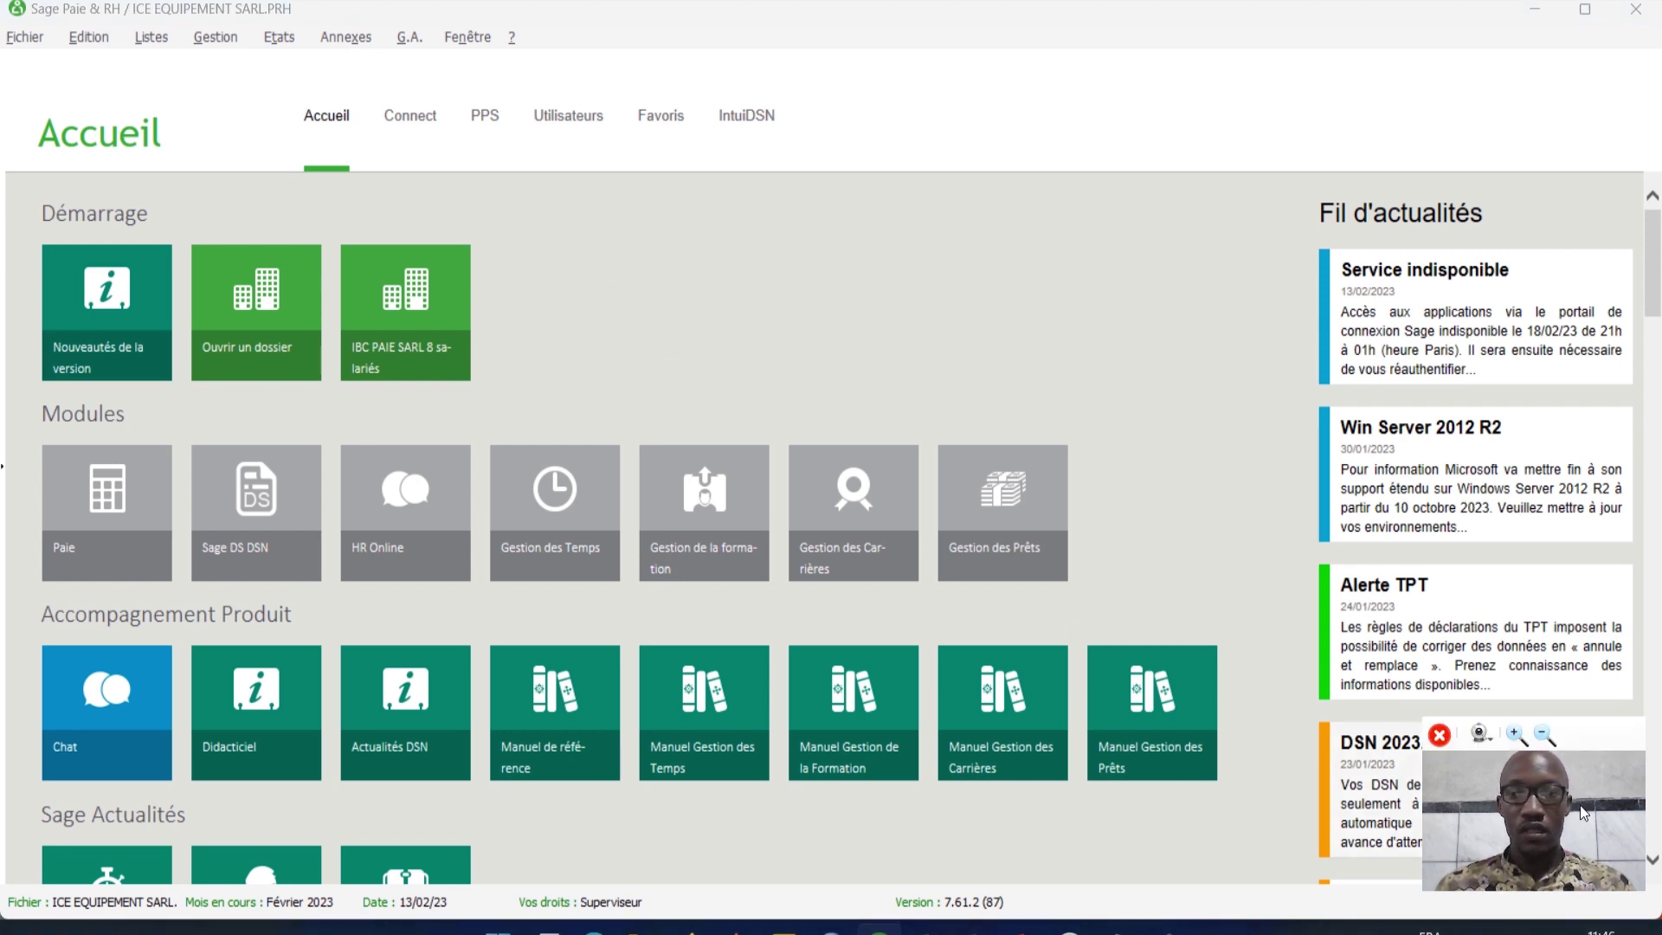
# Step: Switch to File Explorer and look in the FORMATION SAGE PAIE folder for the ICE EQUIPEMENT SARL PRH file
pyautogui.moveTo(1585, 811)
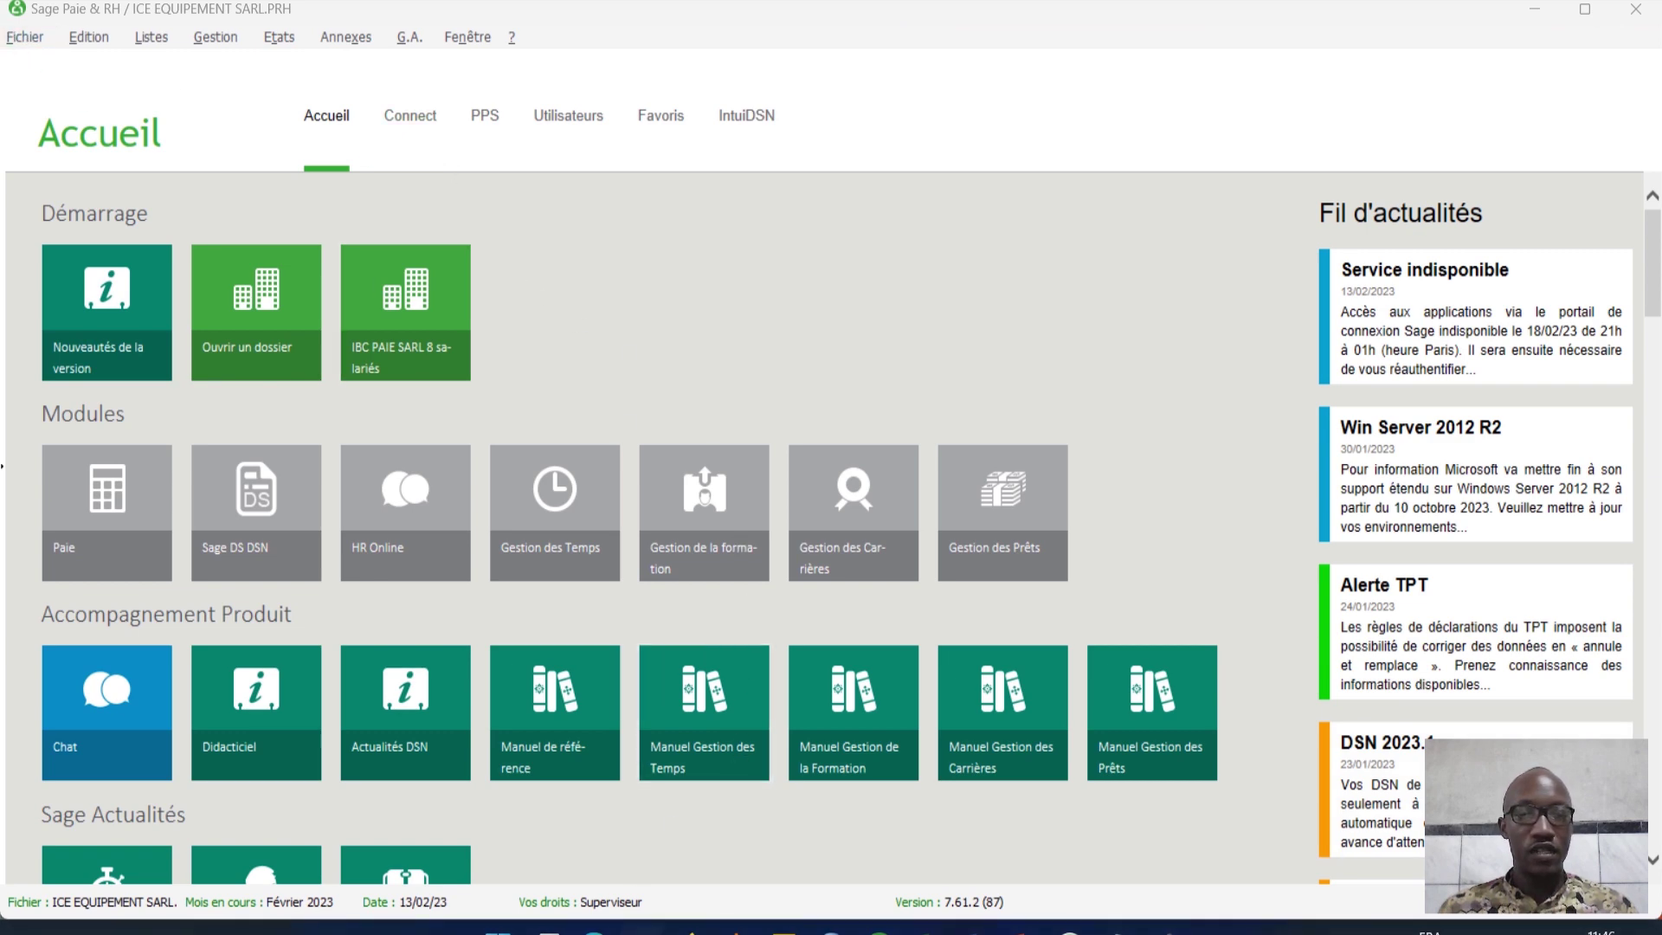
pyautogui.click(1163, 929)
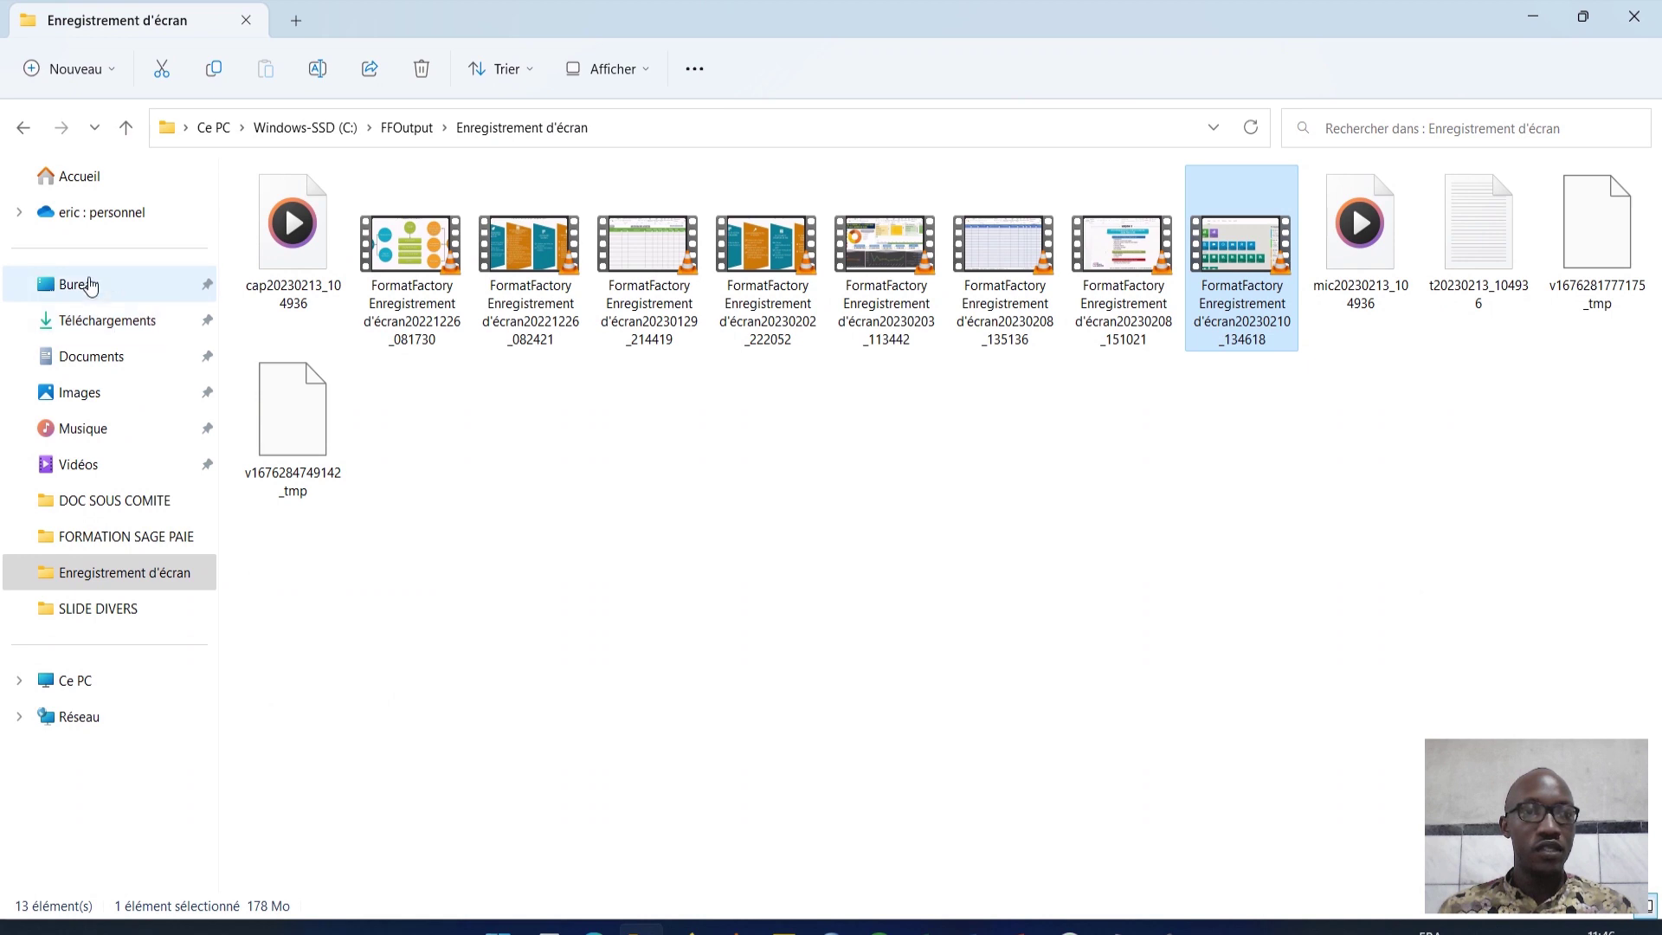
pyautogui.click(113, 540)
pyautogui.scroll(-15, 720, 521)
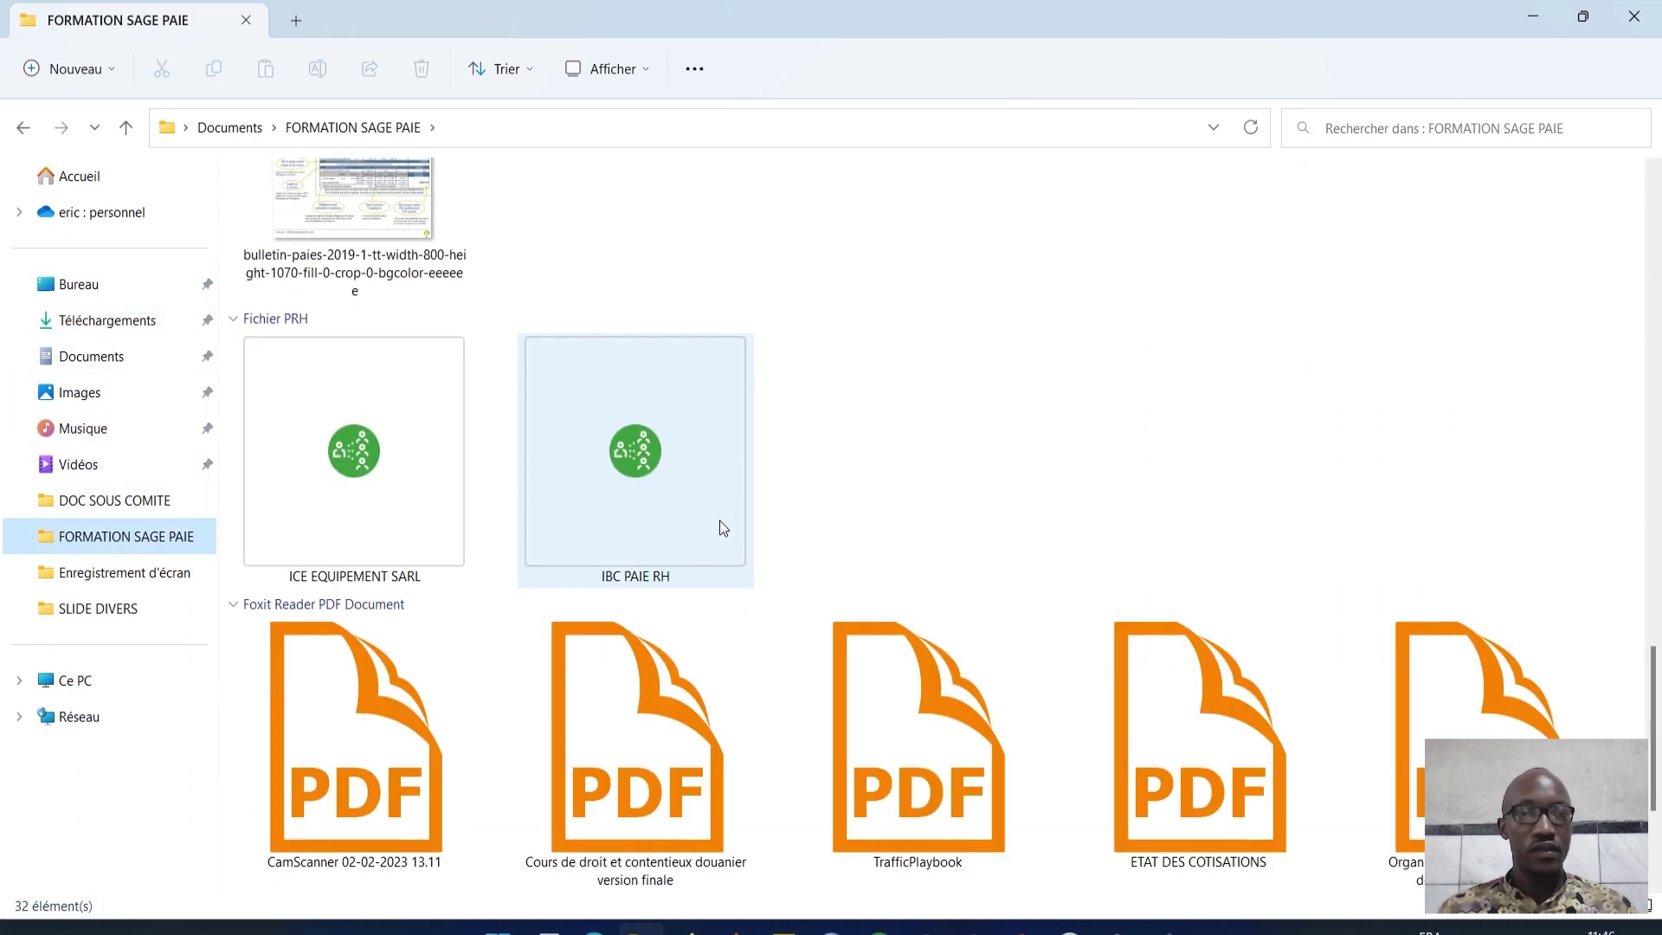
pyautogui.scroll(14, 720, 521)
pyautogui.scroll(-10, 724, 528)
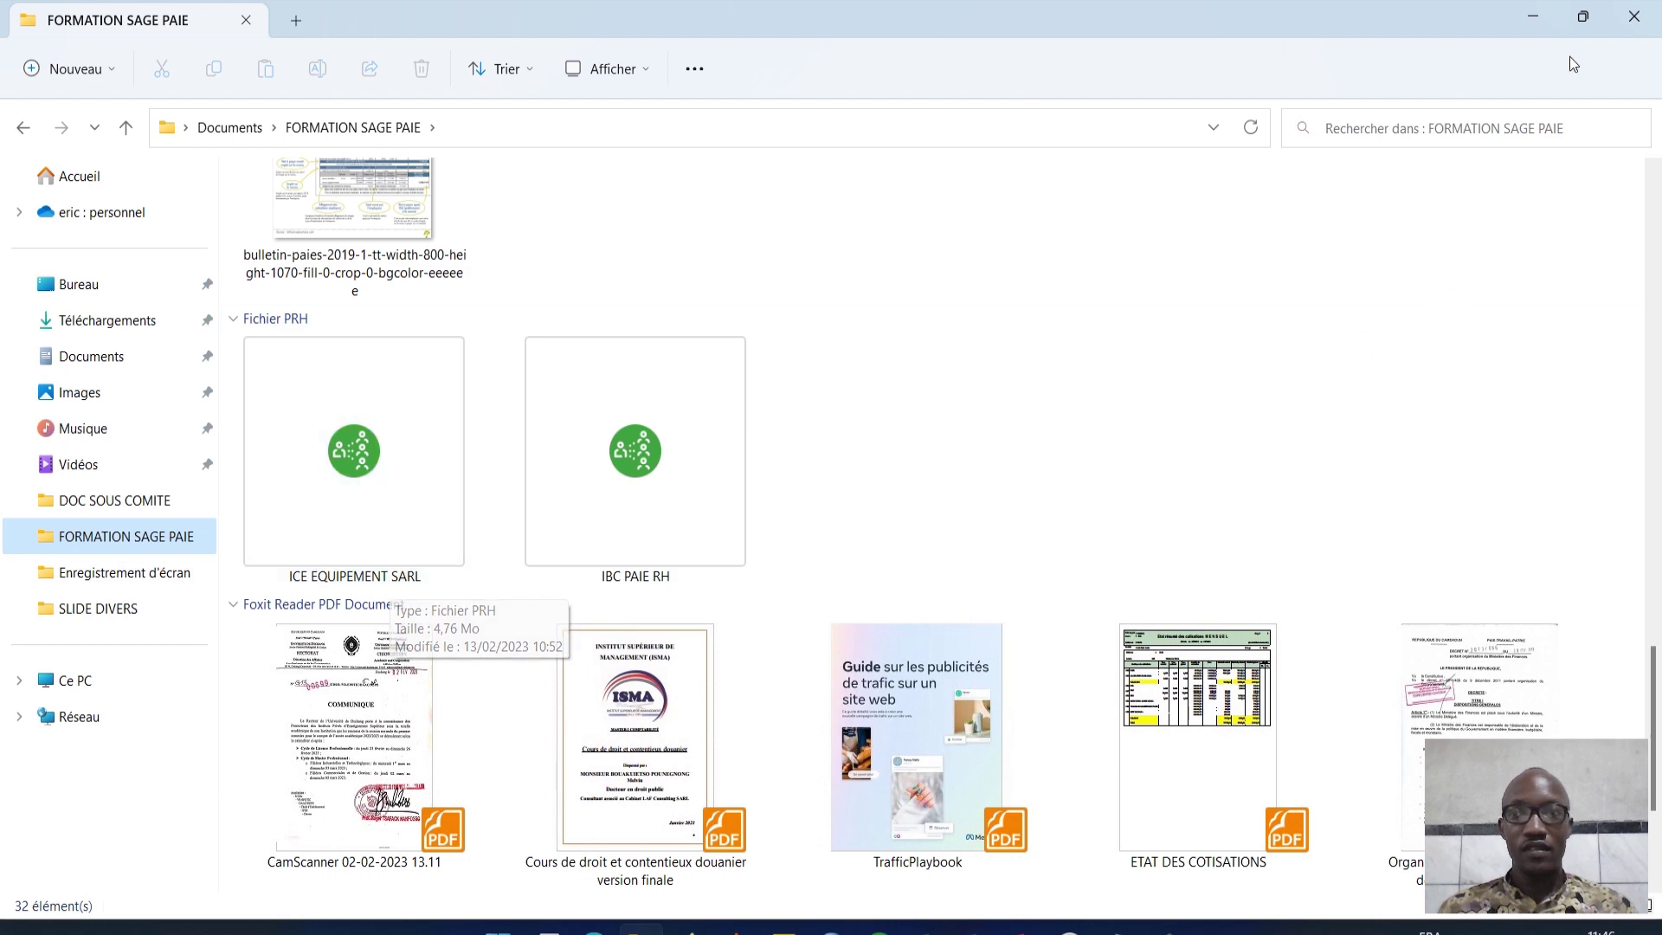
pyautogui.click(1525, 5)
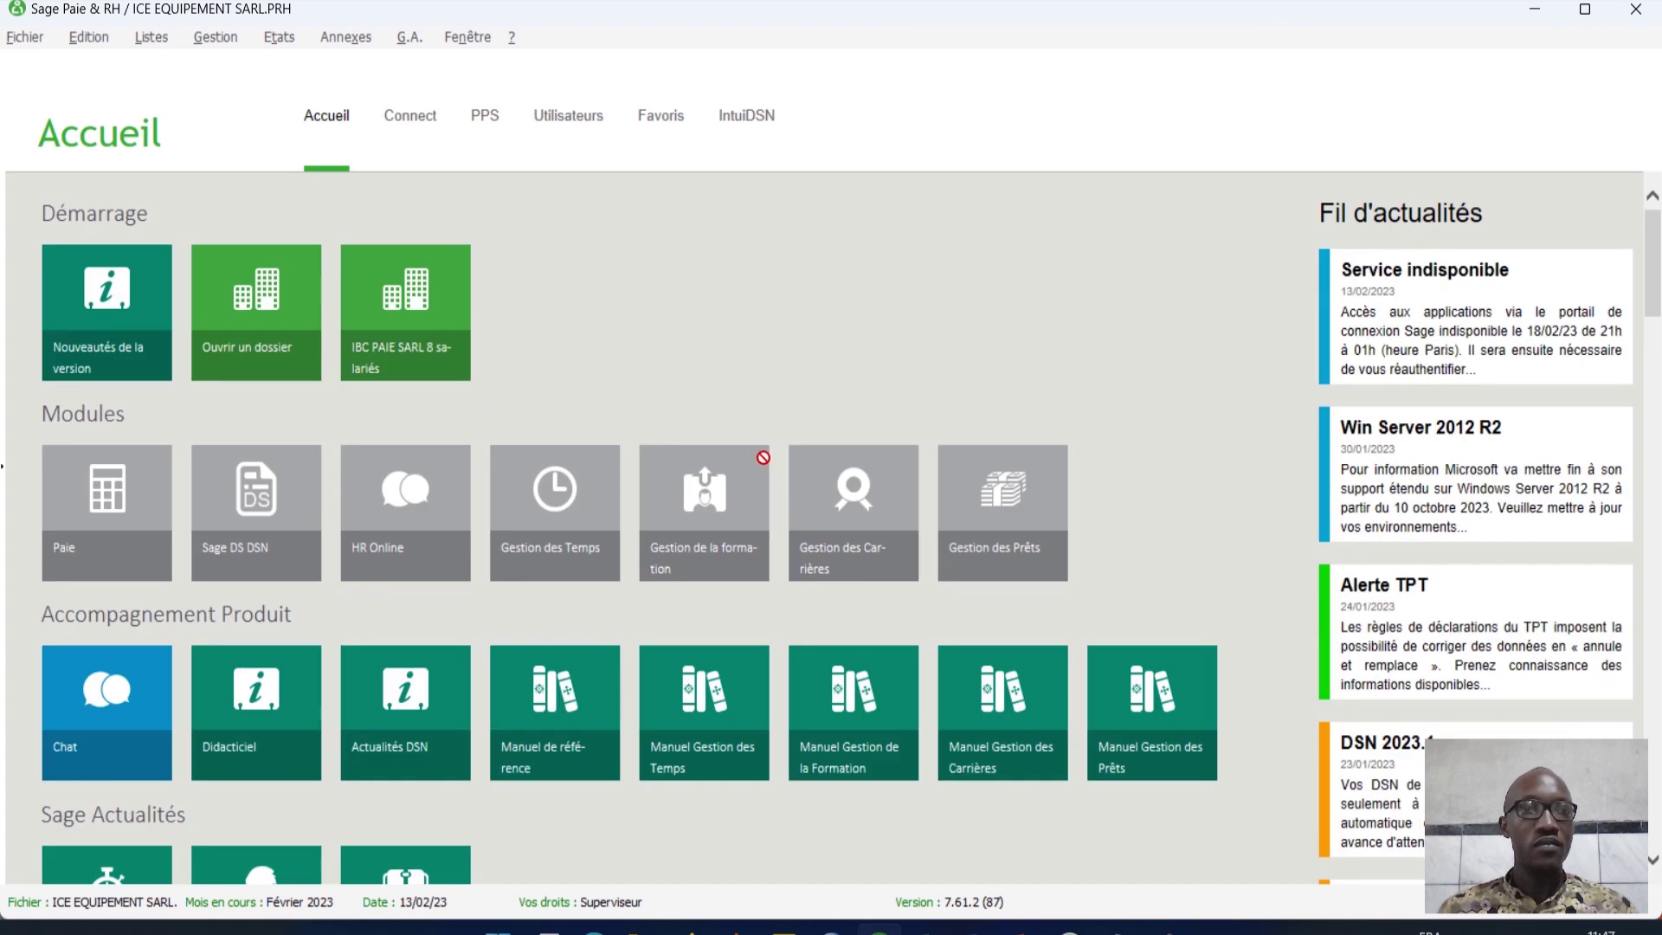
# Step: Open the Liste des rubriques of the ICE EQUIPEMENT SARL dossier
pyautogui.click(102, 38)
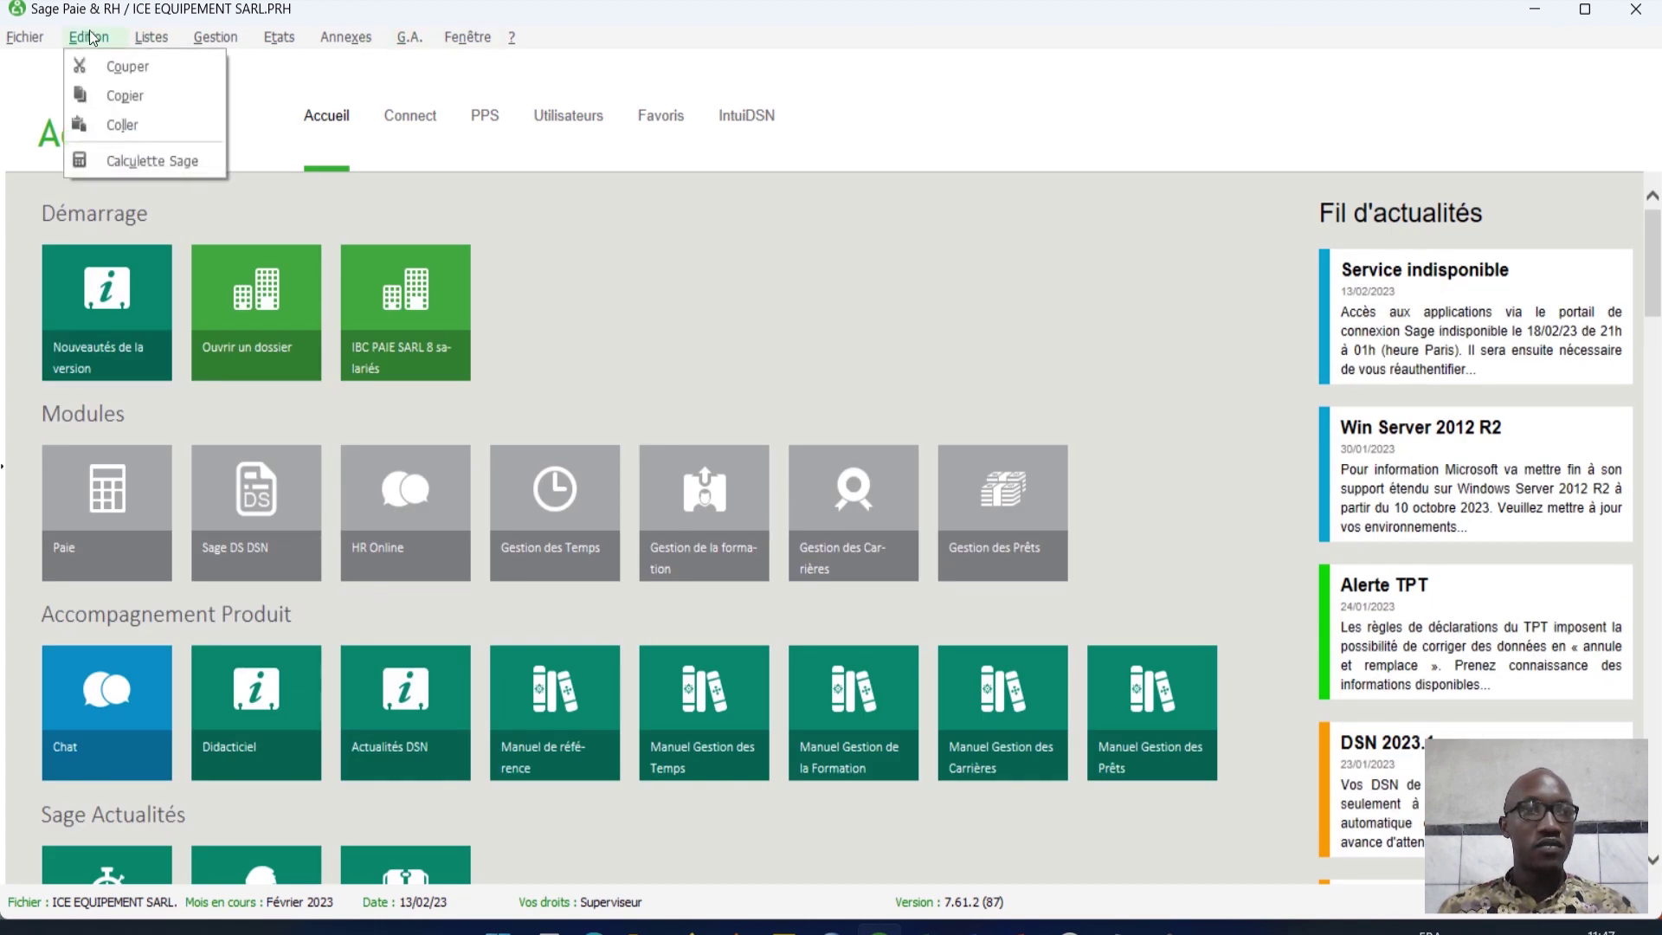
pyautogui.moveTo(218, 35)
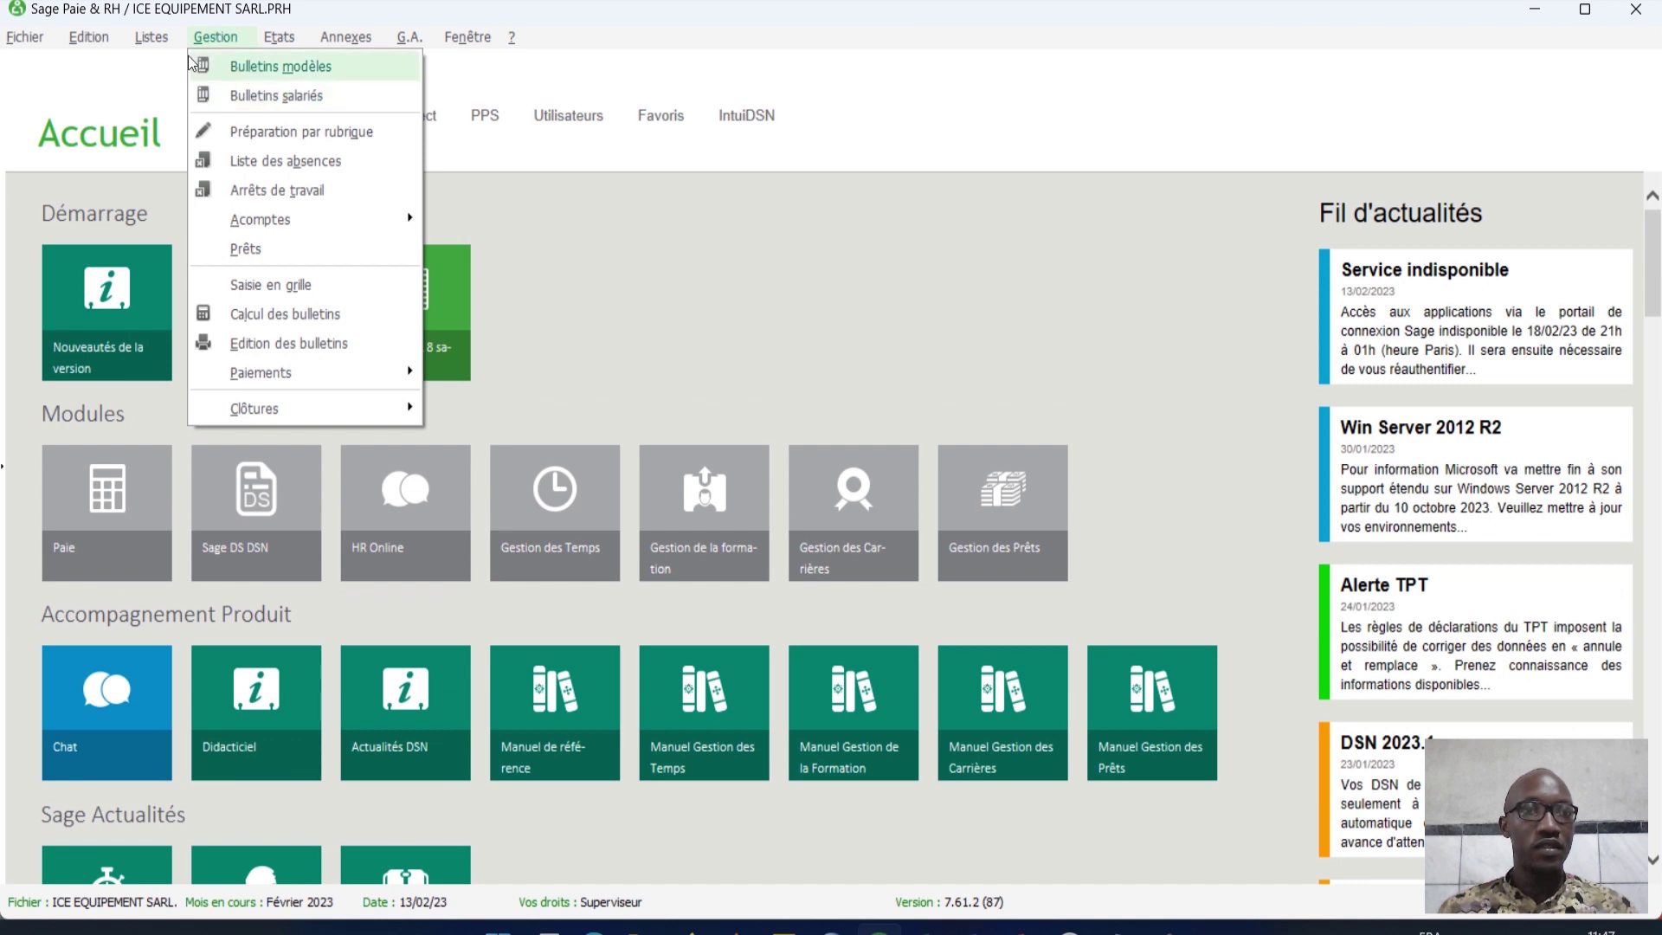
pyautogui.moveTo(140, 36)
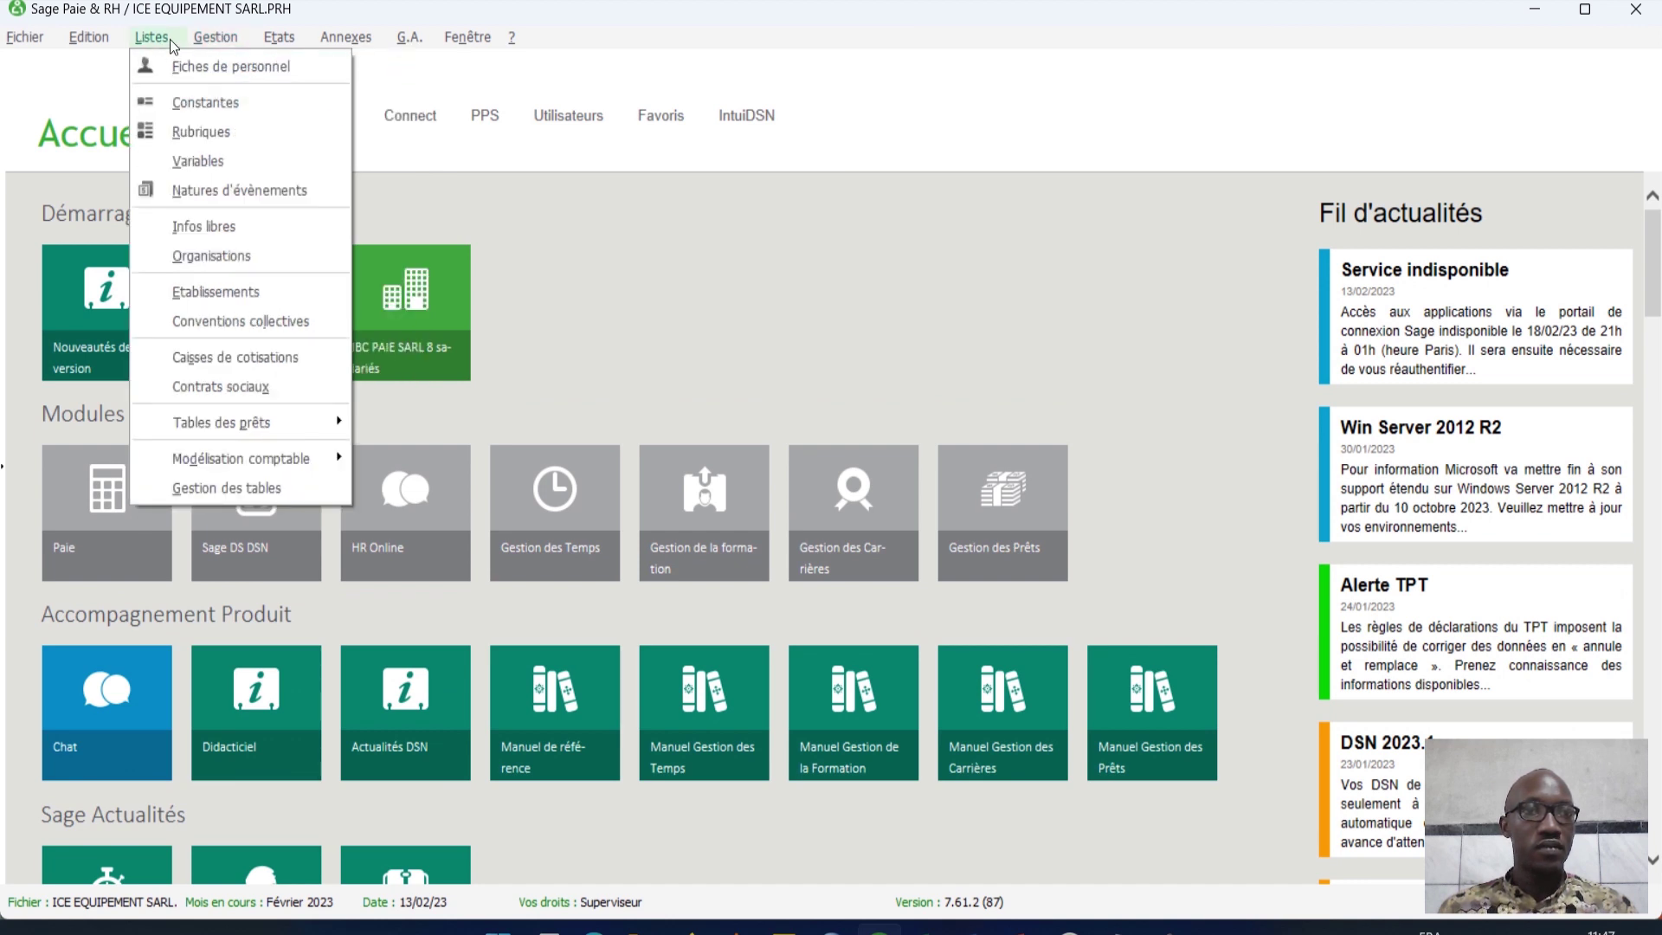
pyautogui.moveTo(27, 38)
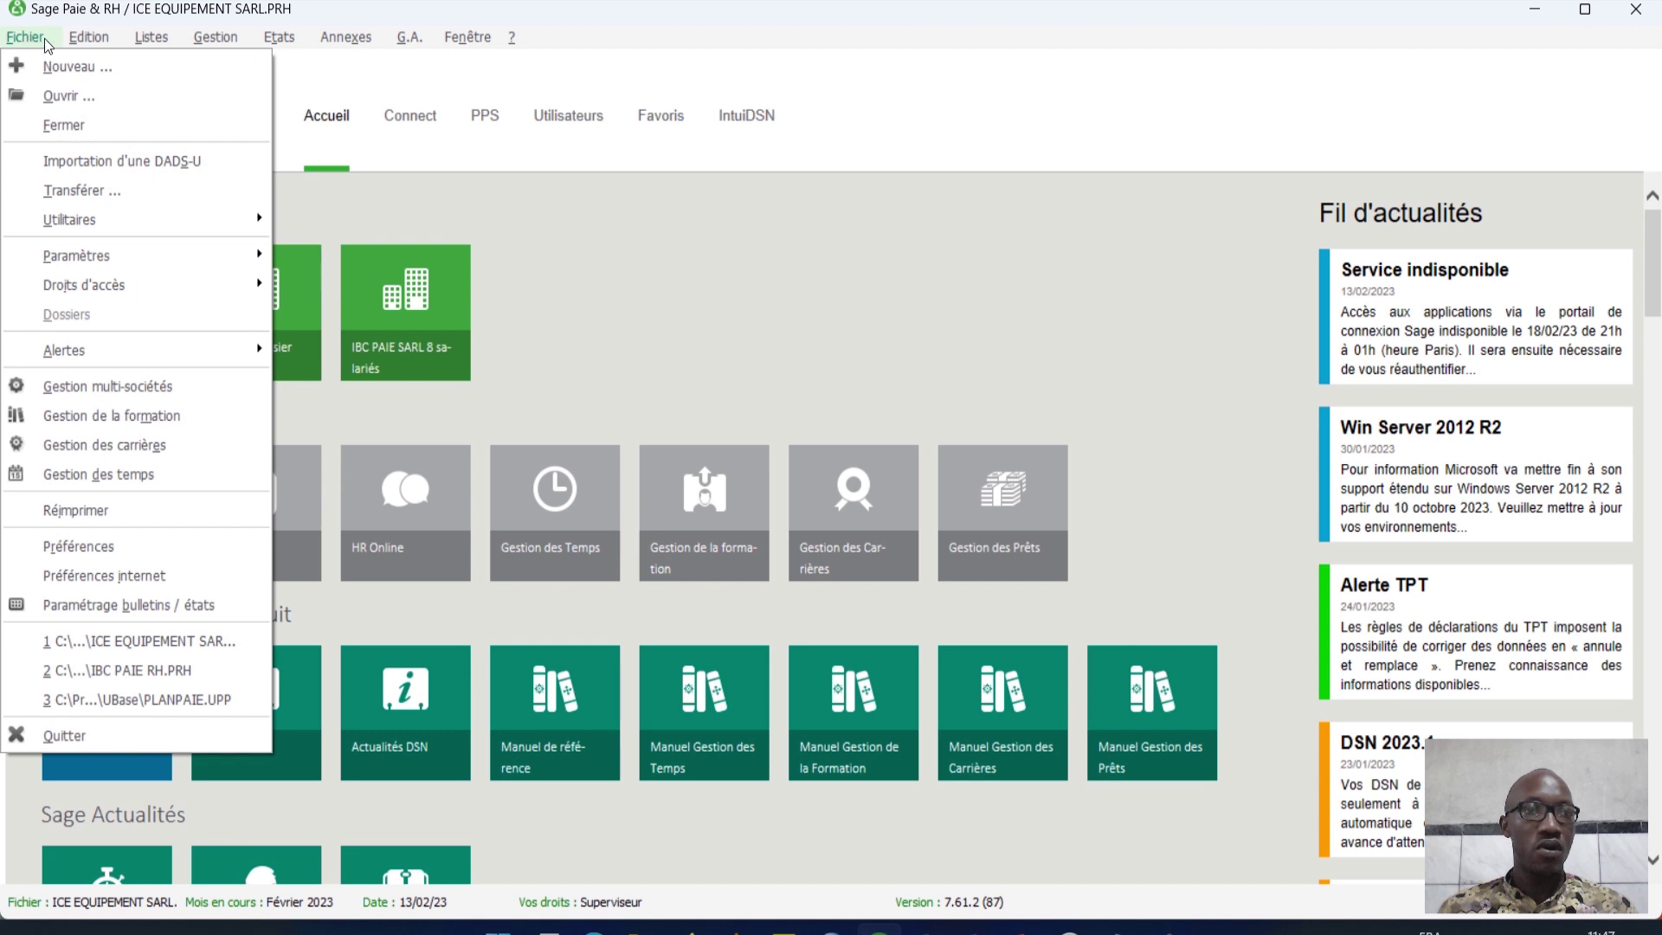
pyautogui.click(230, 36)
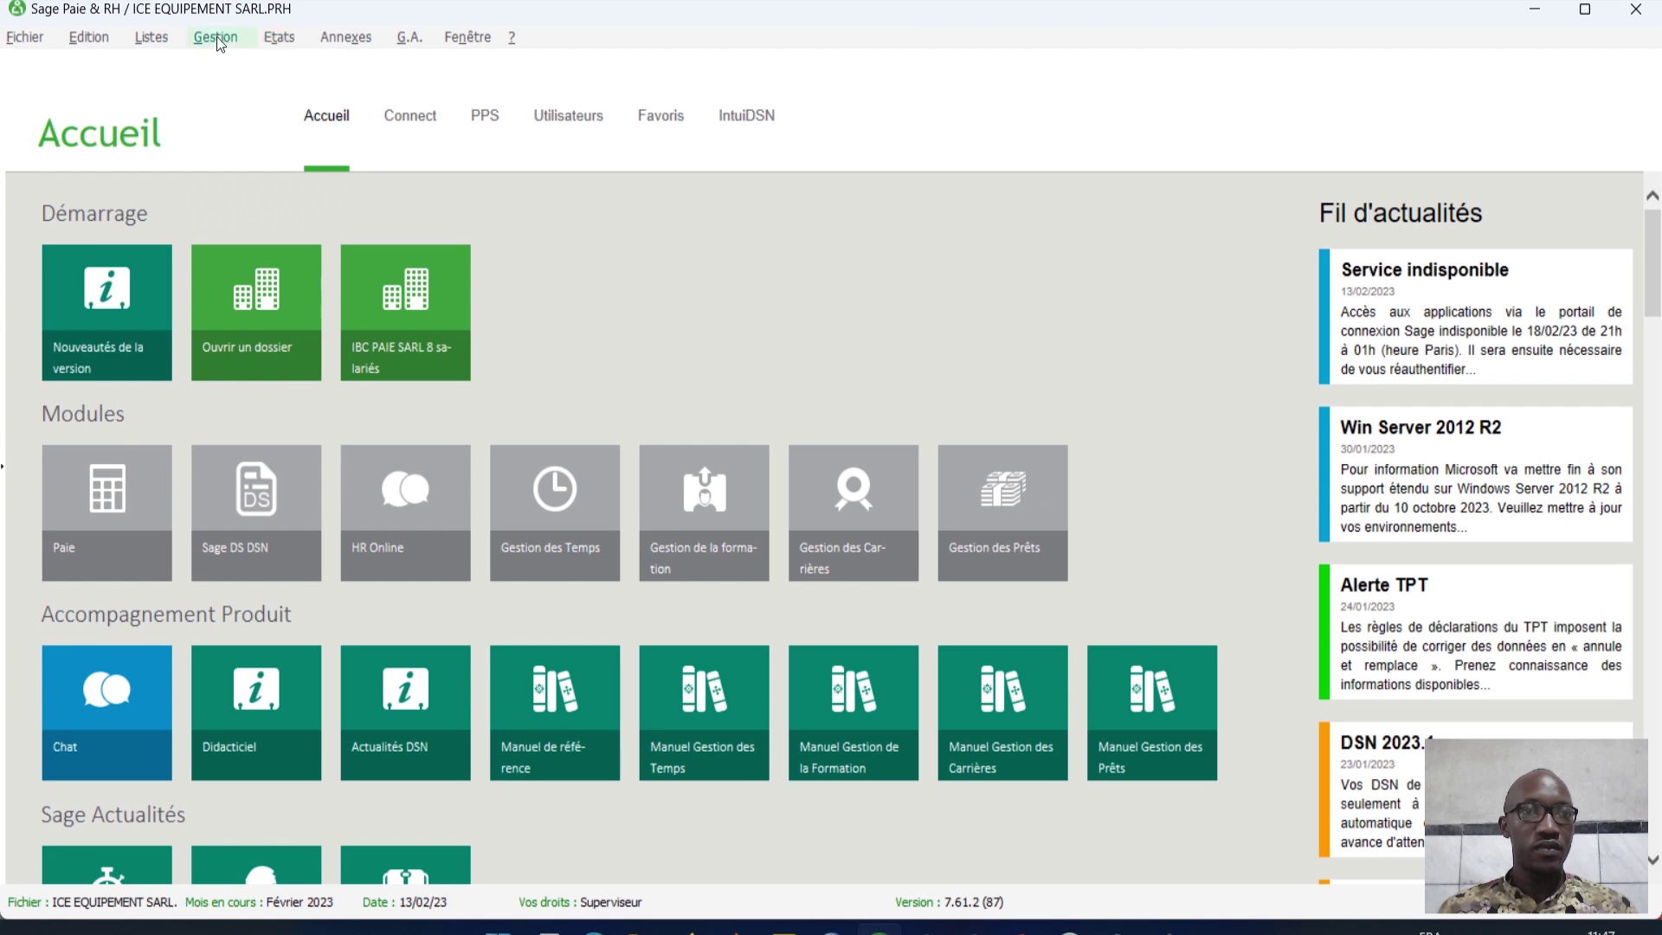
pyautogui.click(217, 36)
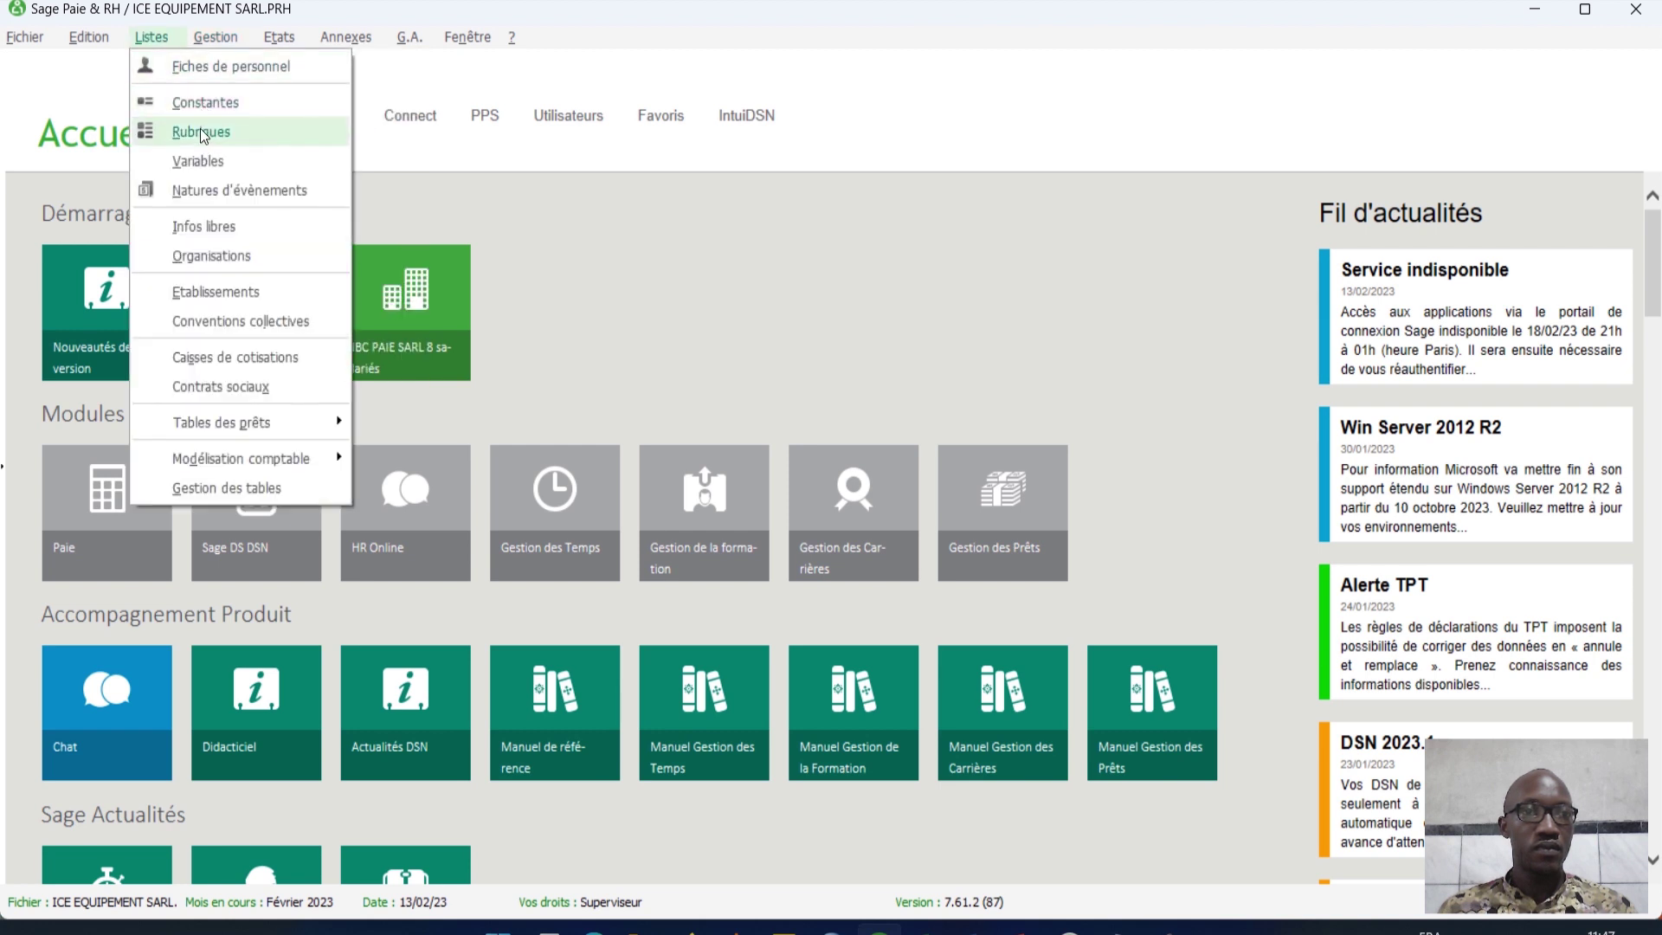
pyautogui.click(209, 133)
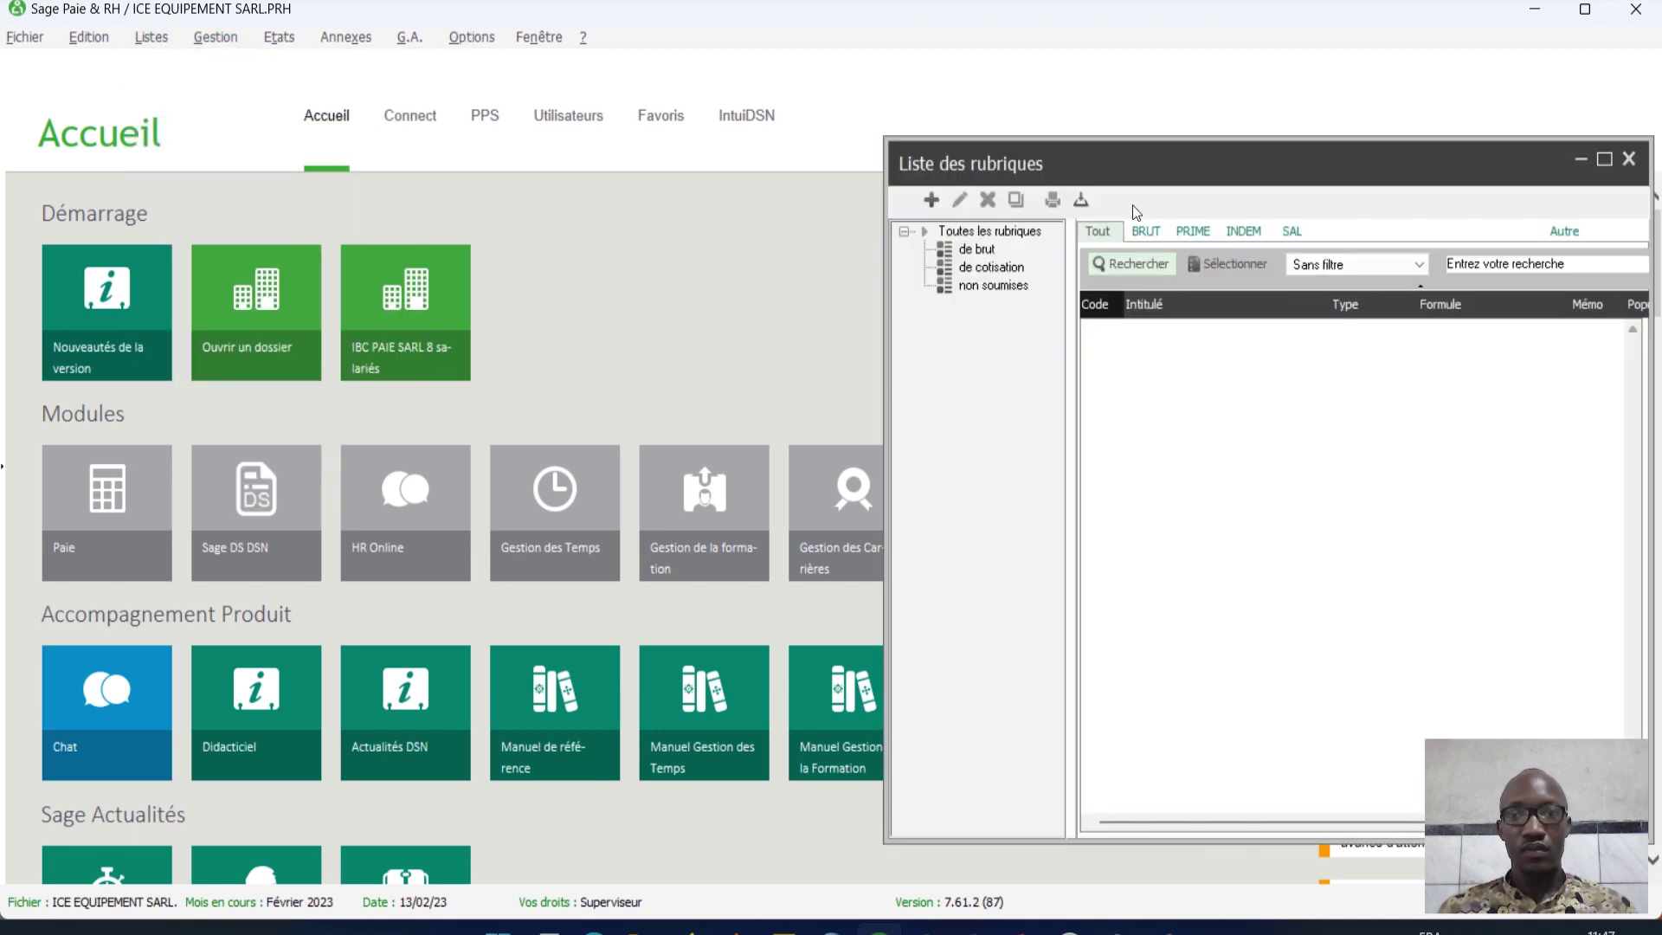
# Step: Close the Liste des rubriques, and examine the dossier's list of variables before closing it
pyautogui.moveTo(1131, 149); pyautogui.dragTo(583, 131)
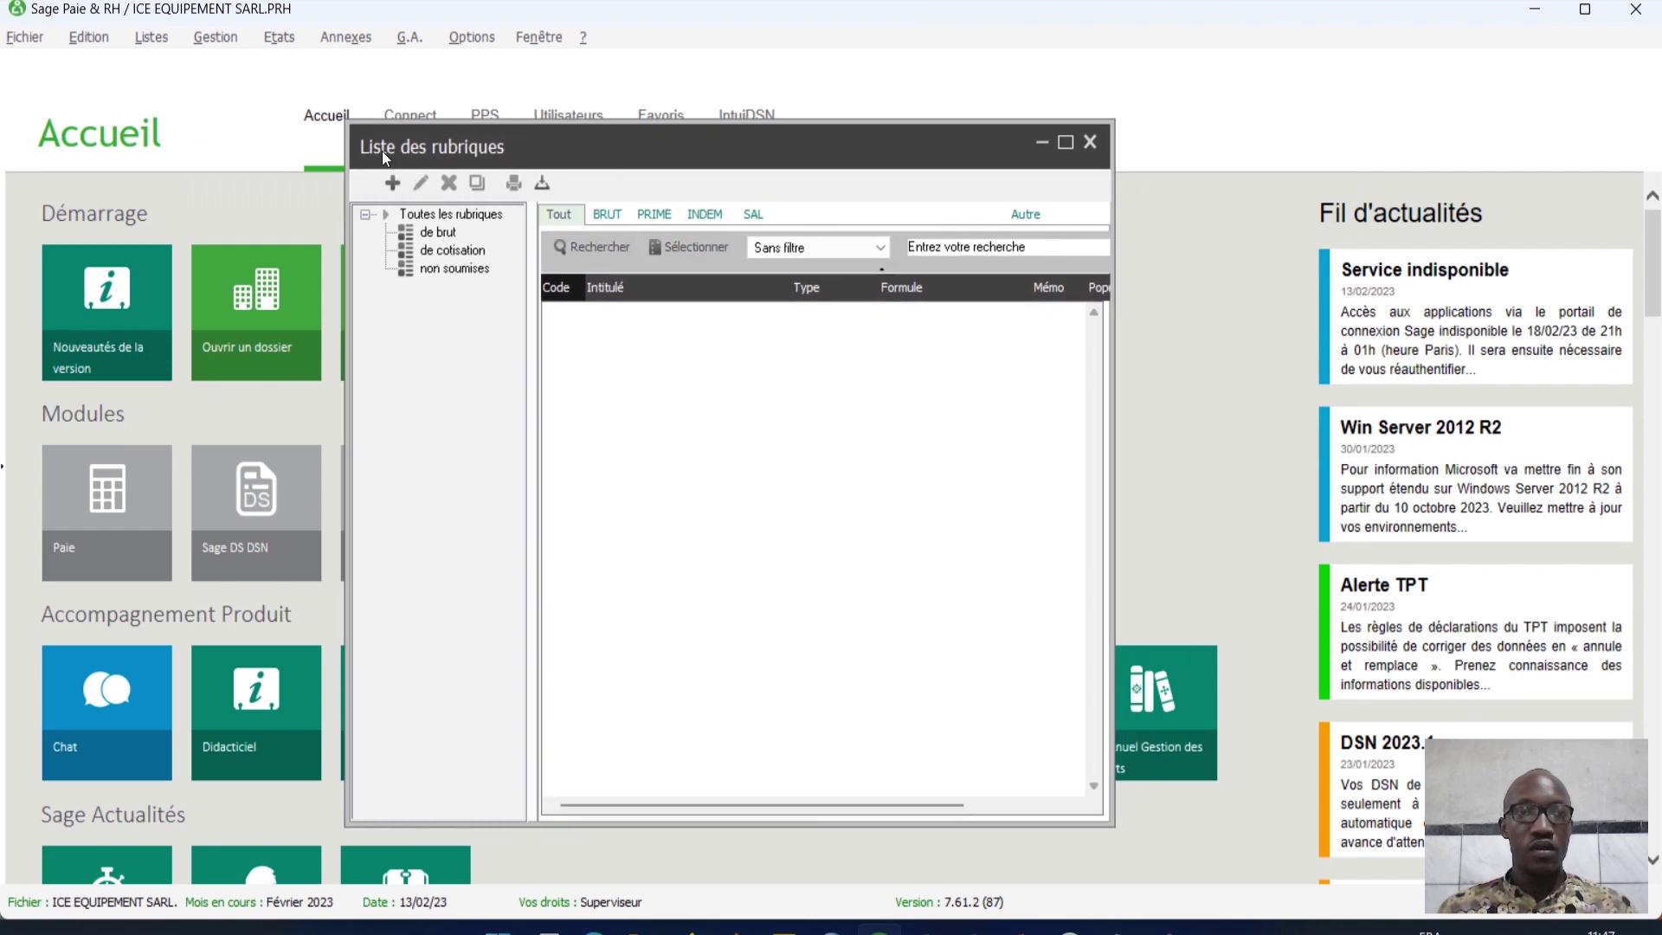
pyautogui.click(1089, 144)
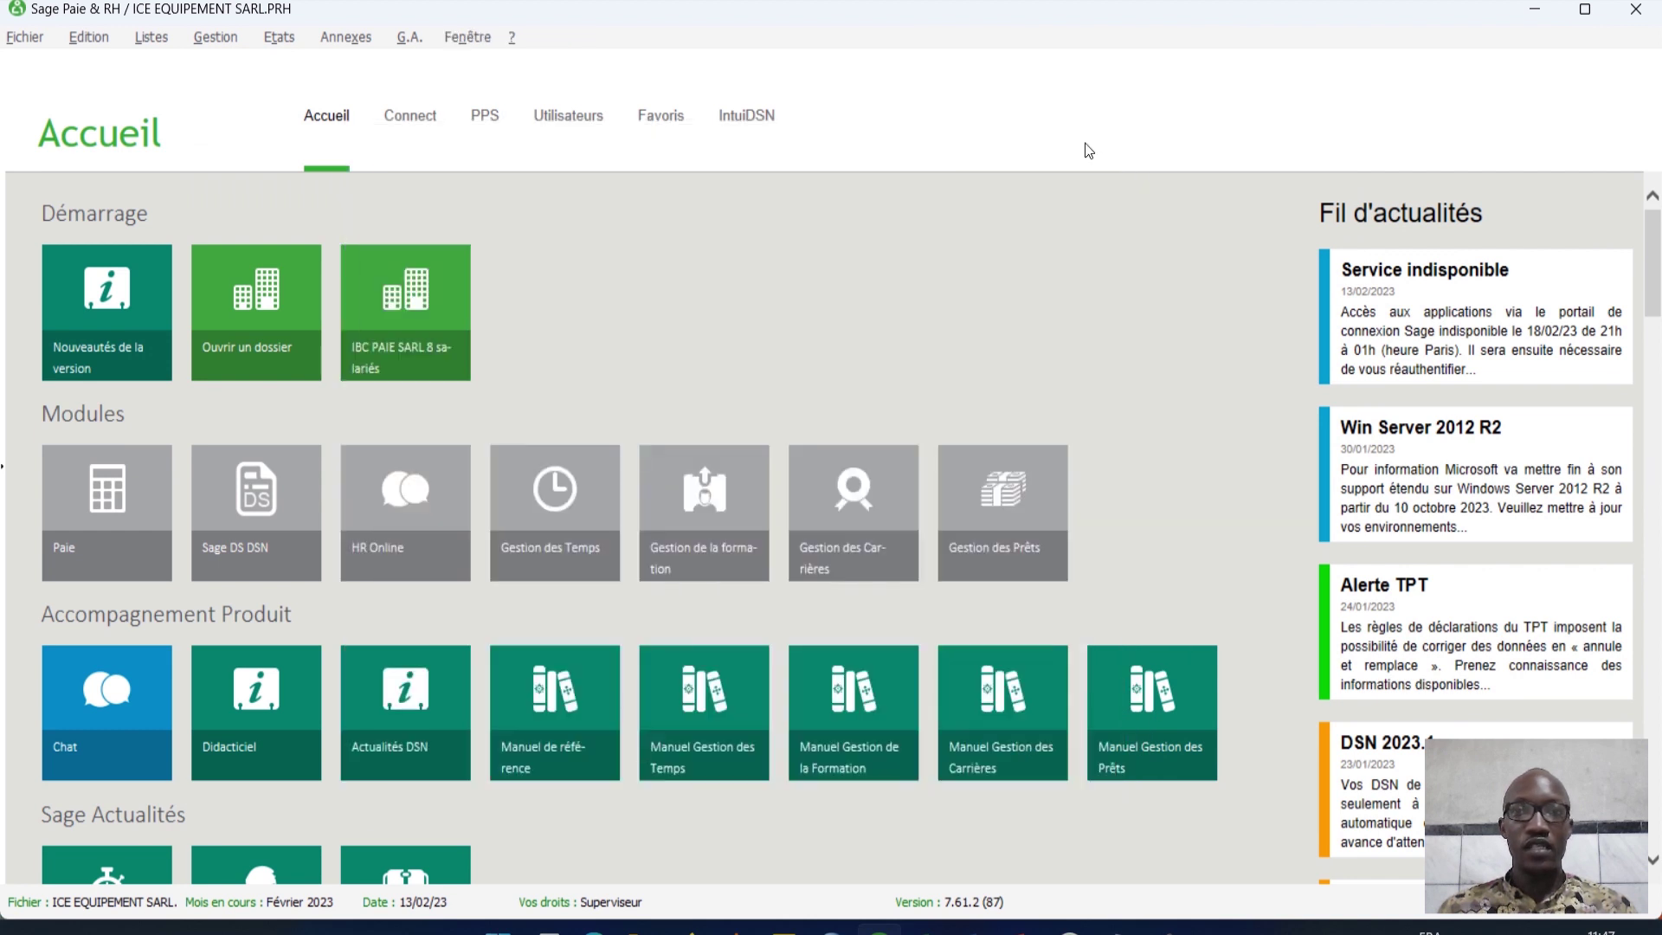
pyautogui.click(92, 33)
pyautogui.moveTo(148, 37)
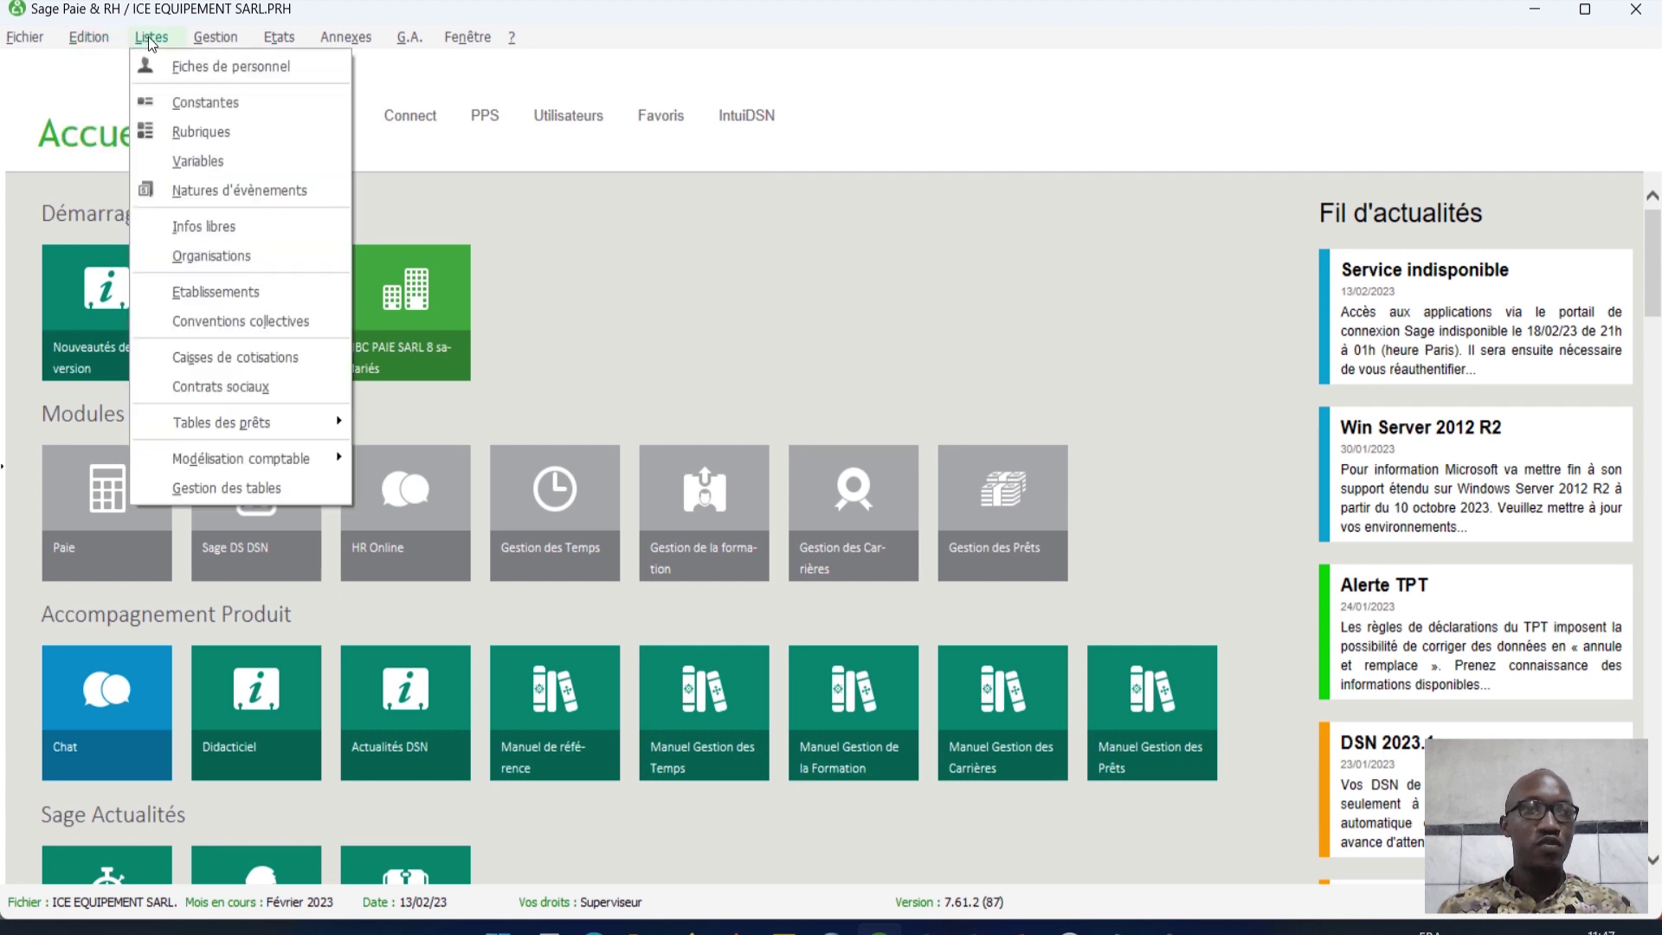
pyautogui.click(204, 161)
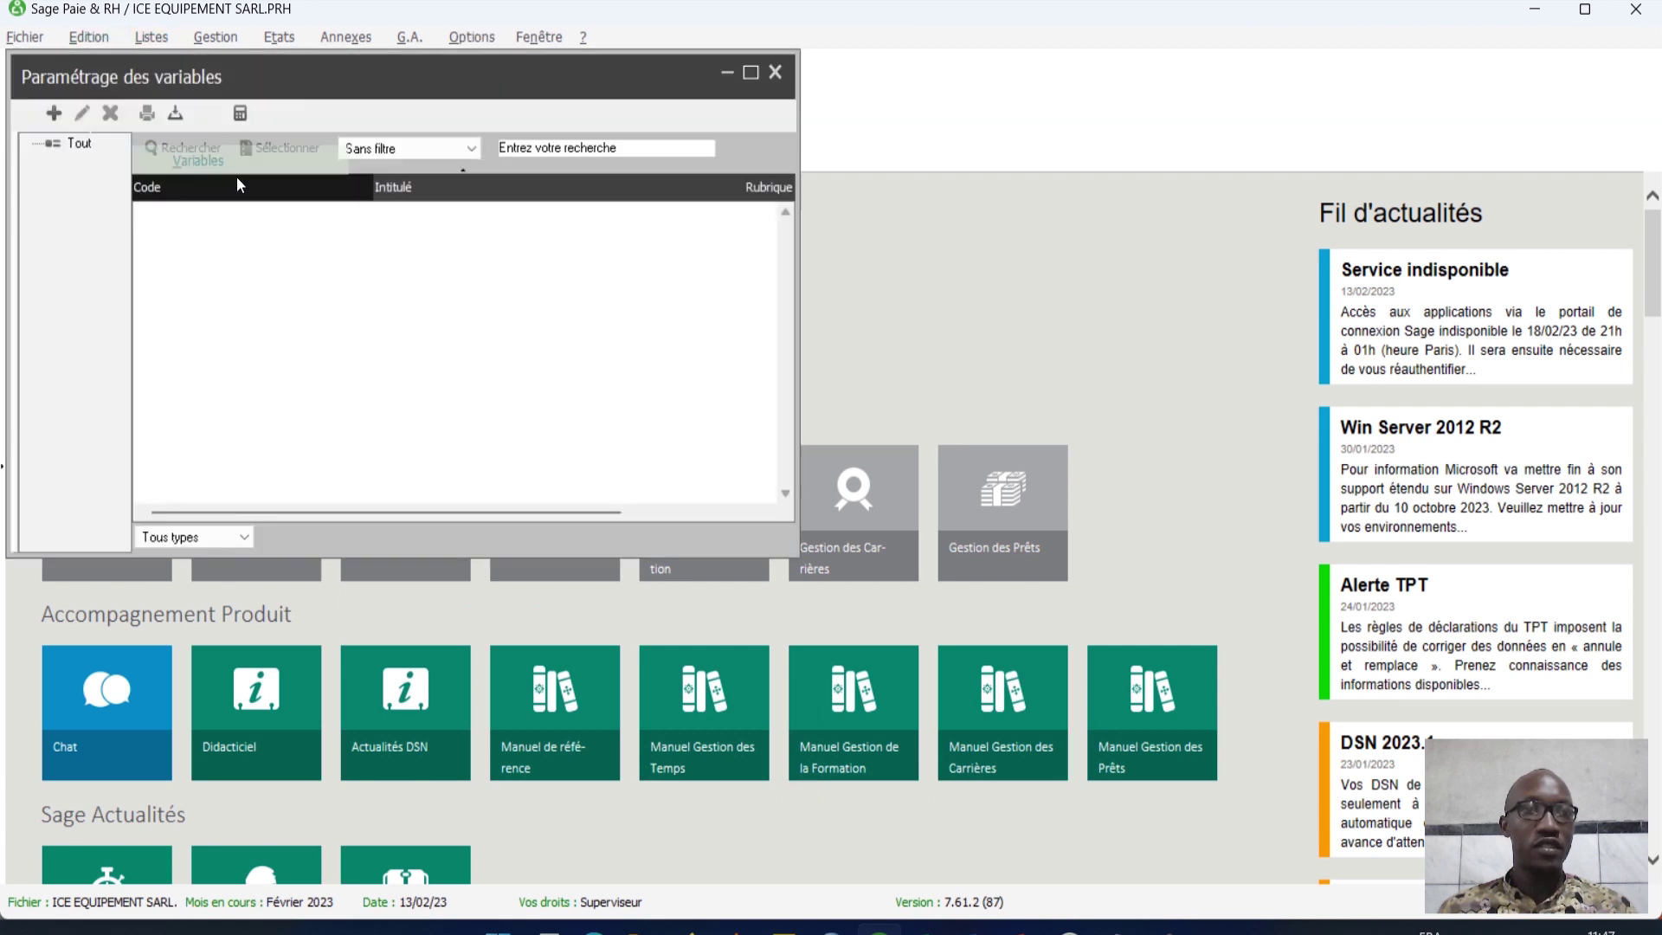
pyautogui.click(775, 73)
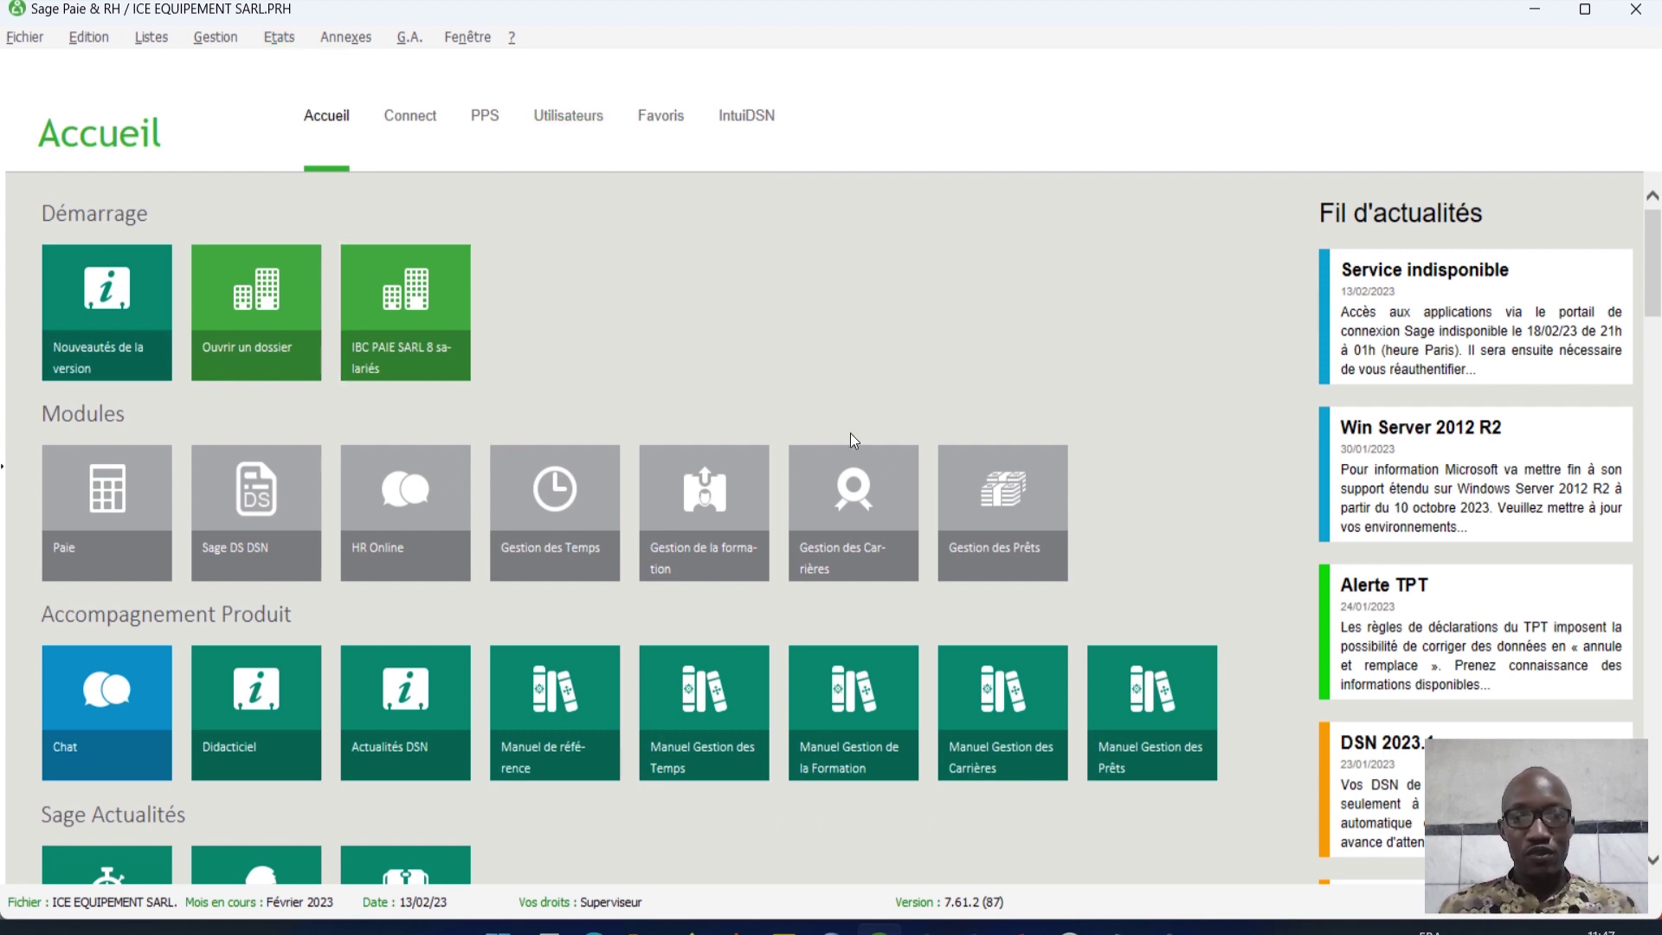
# Step: Switch to the PowerPoint presentation to review the Leçon 1 outline on the fundamentals of Sage Paie & RH
pyautogui.click(1023, 932)
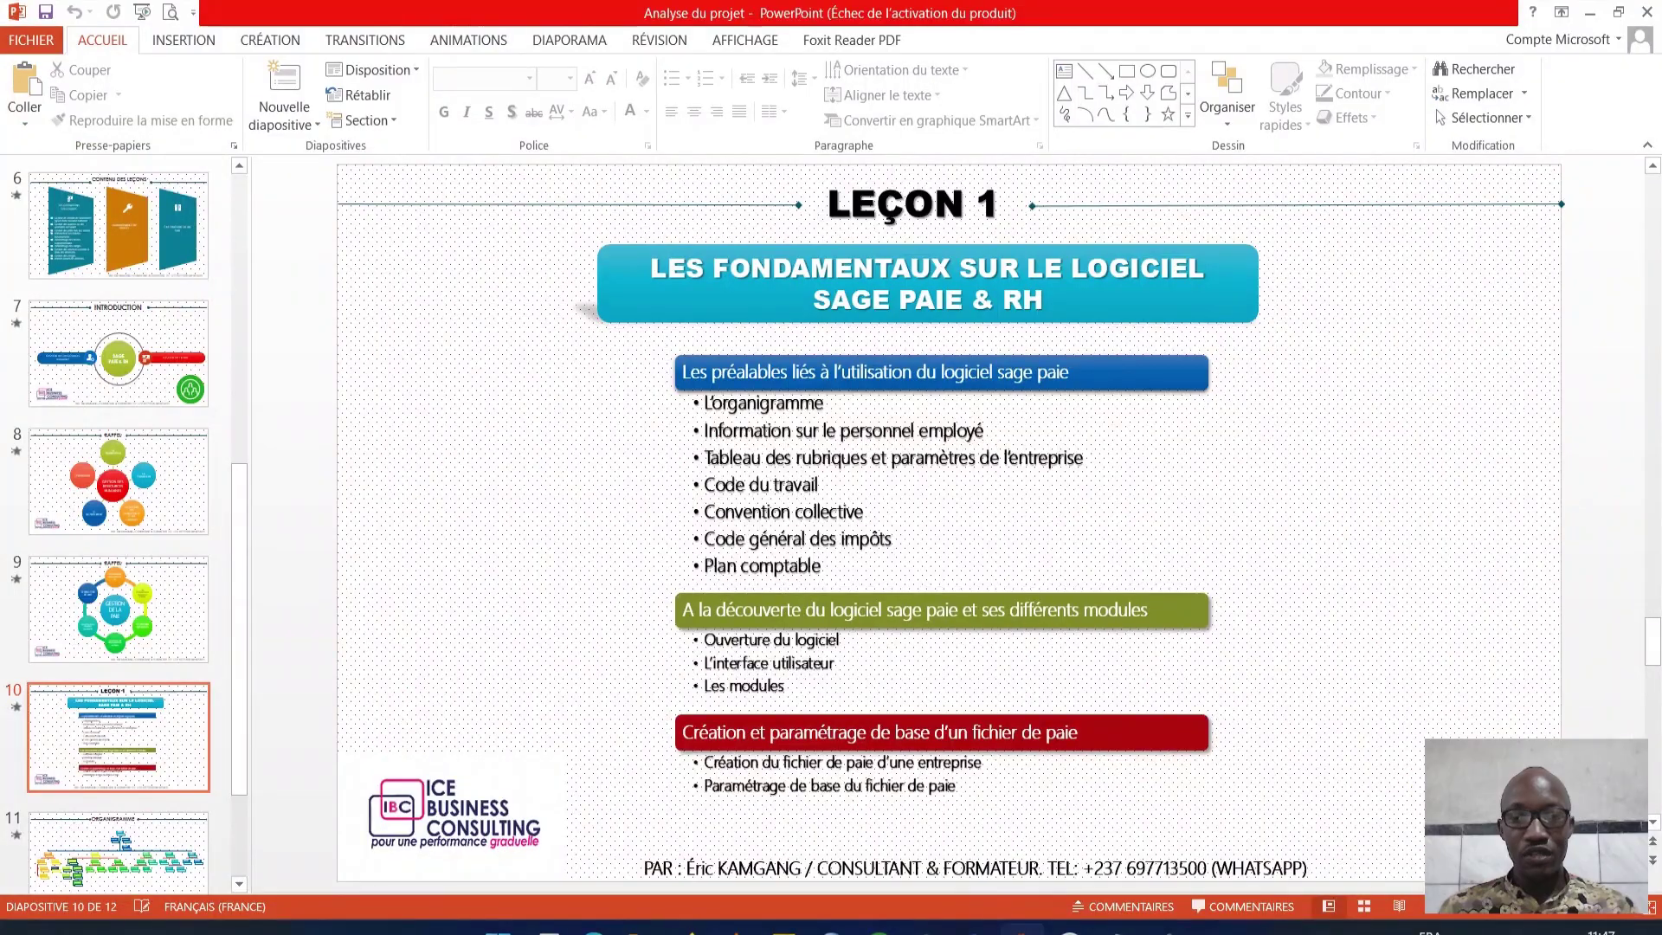